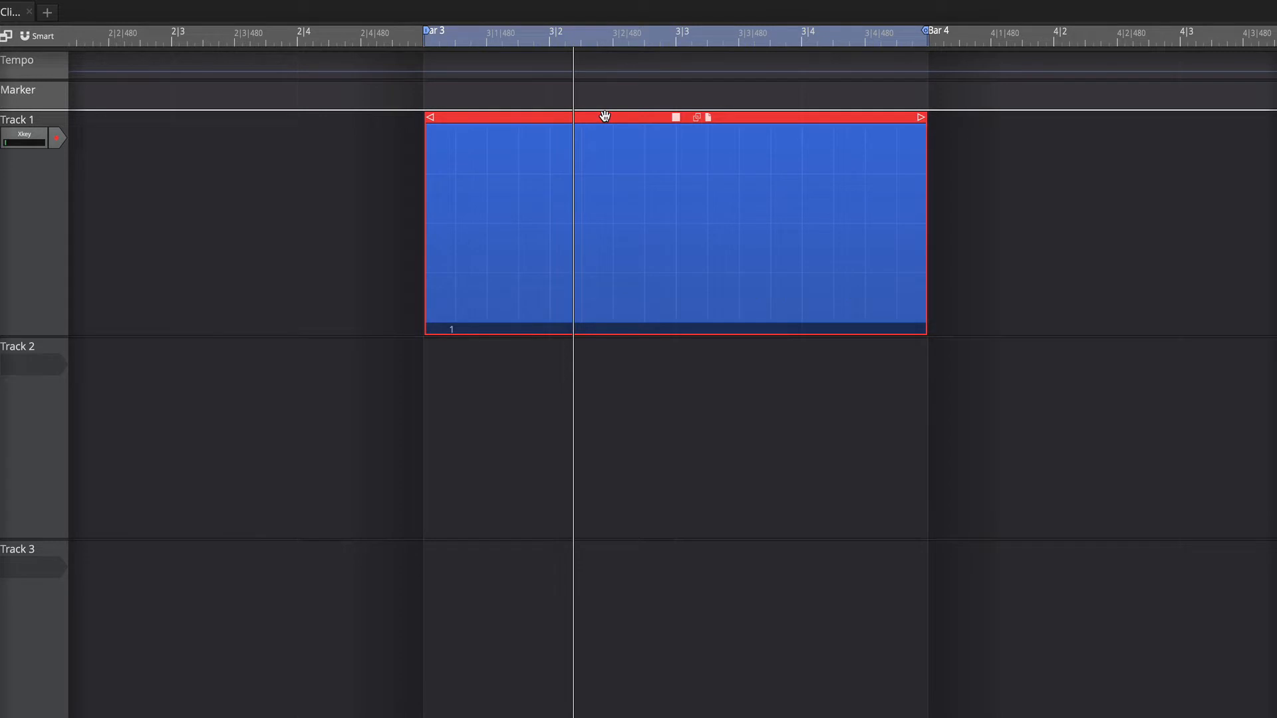
Delete the existing clip on Track 1 and insert a new Step clip in its place at Bar 3.
key(Delete)
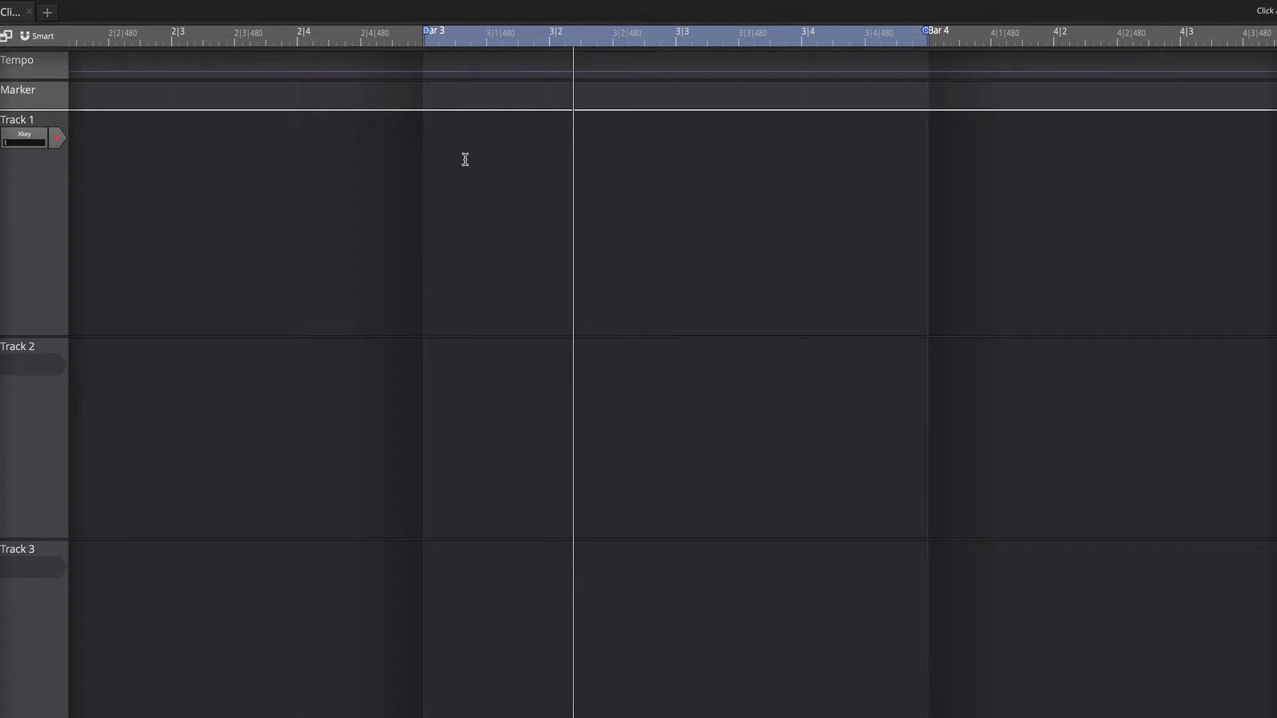
click(425, 179)
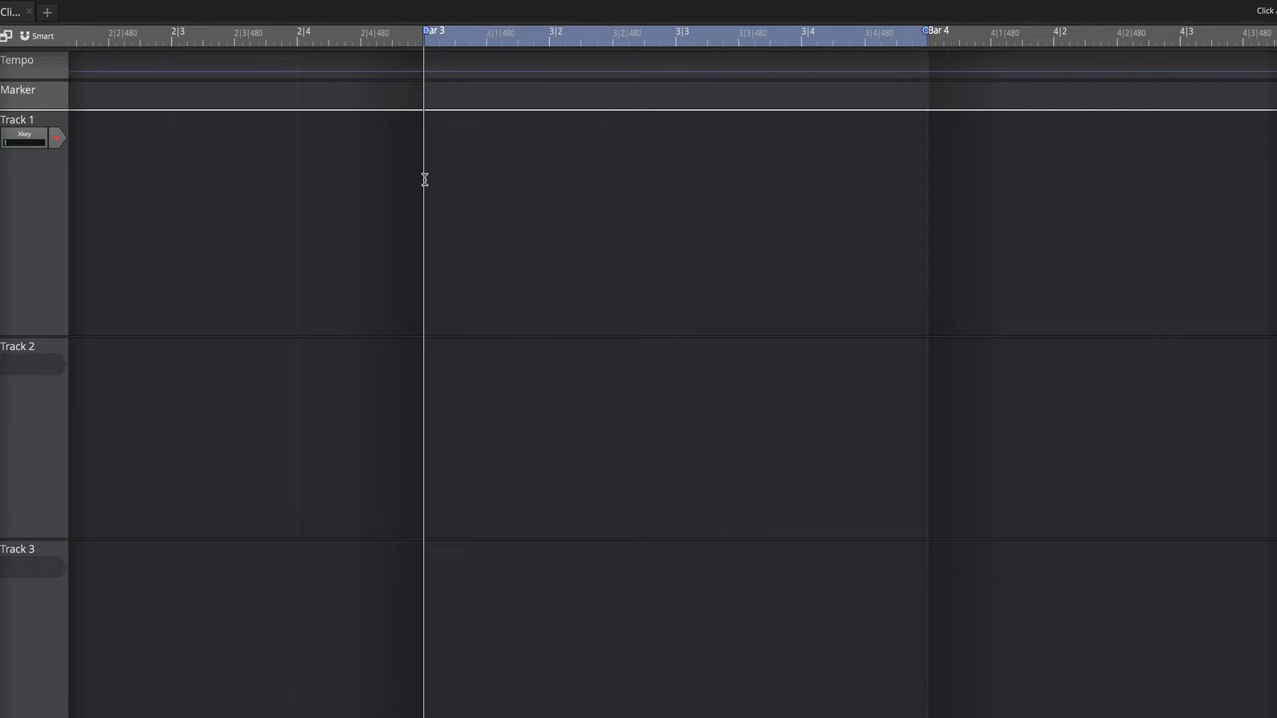
right_click(425, 180)
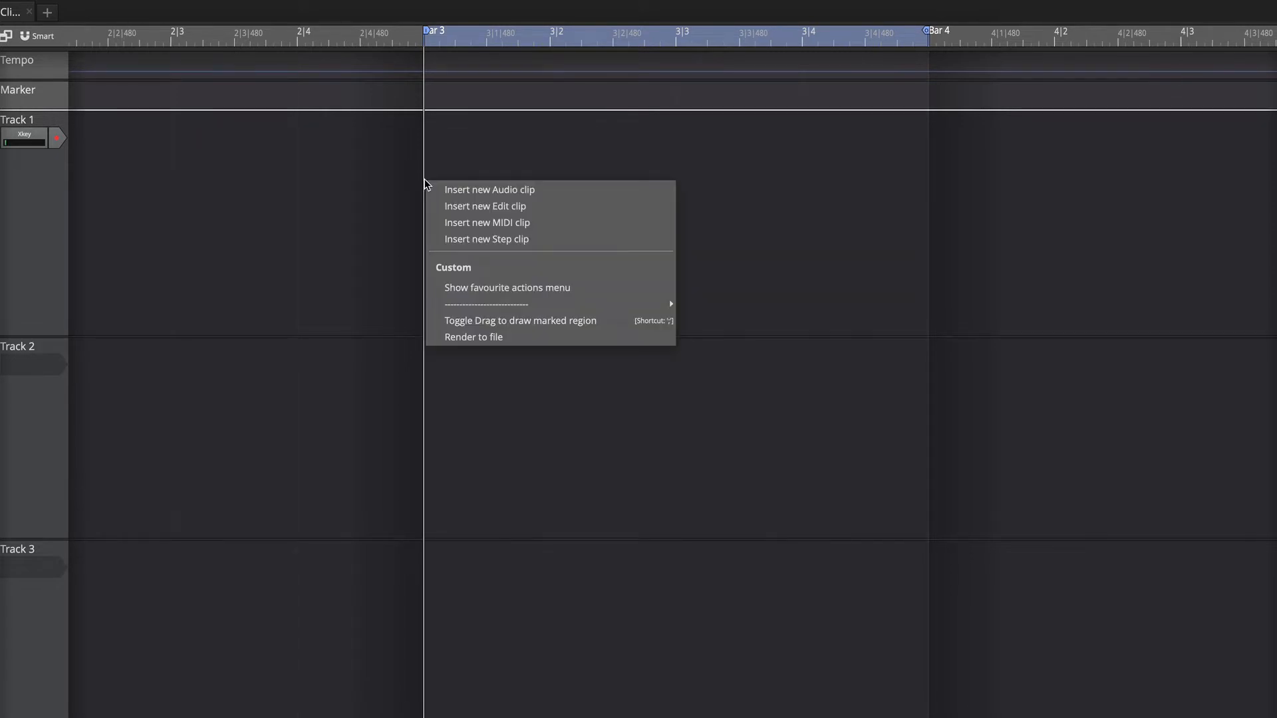
click(482, 238)
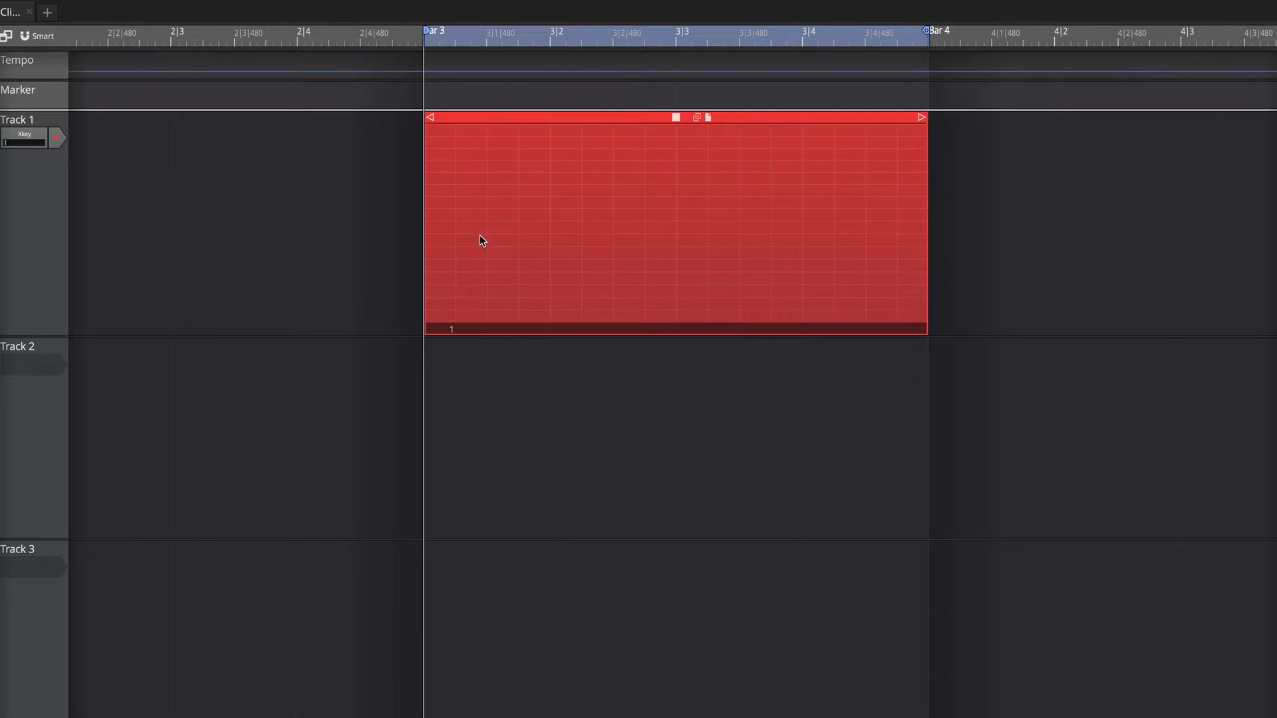
Clear the Crash 1, Claves, Maracas and Conga Hi pads in Track 1's Micro Drum Sampler.
mouse_move(565, 265)
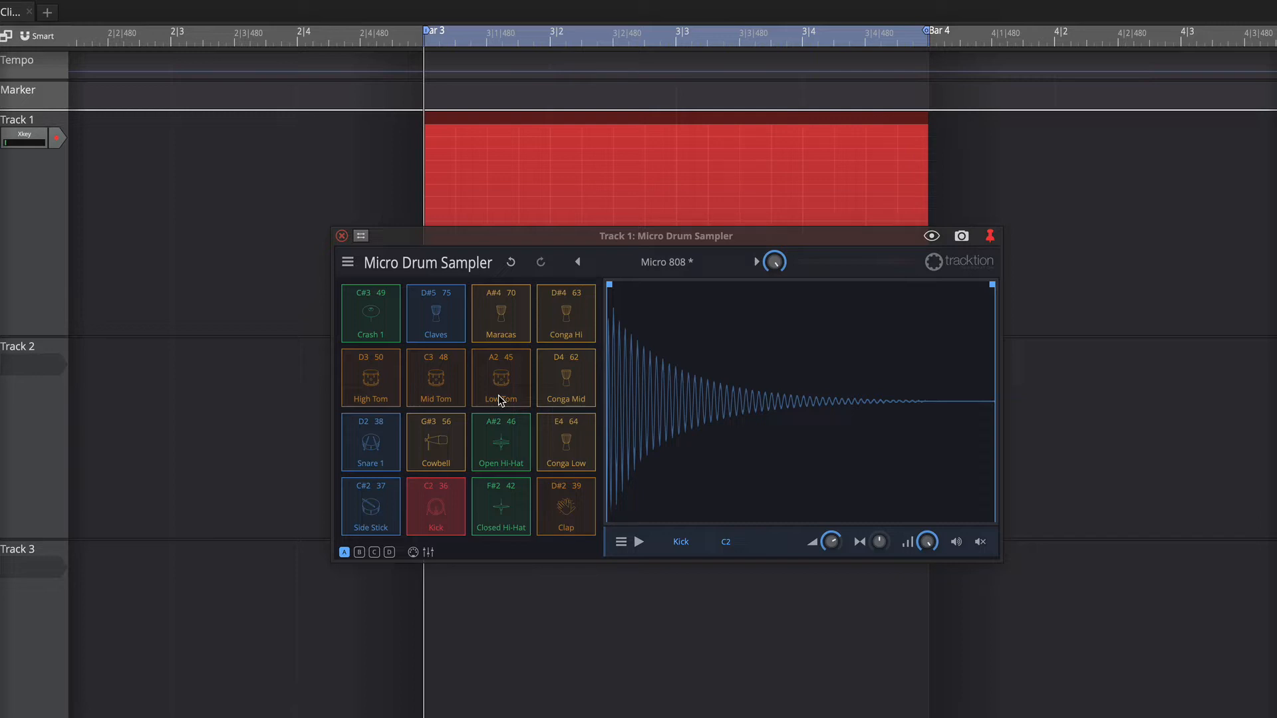
right_click(377, 324)
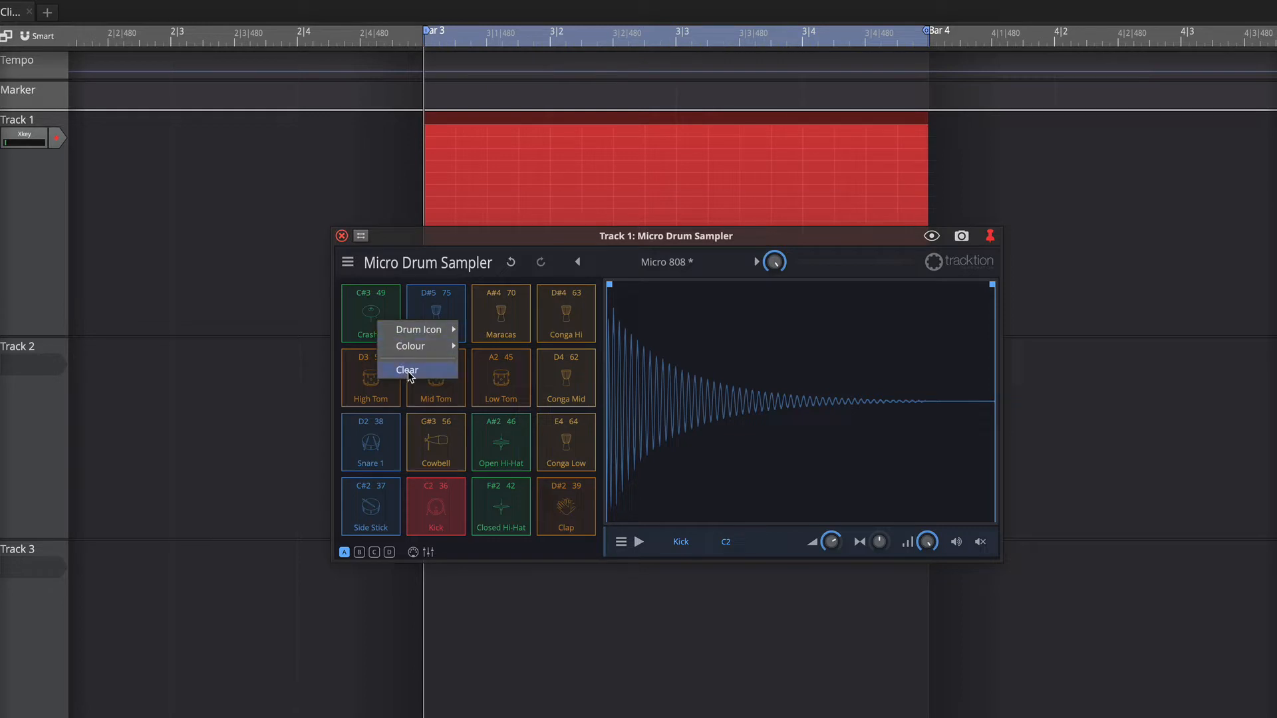
click(408, 369)
right_click(432, 317)
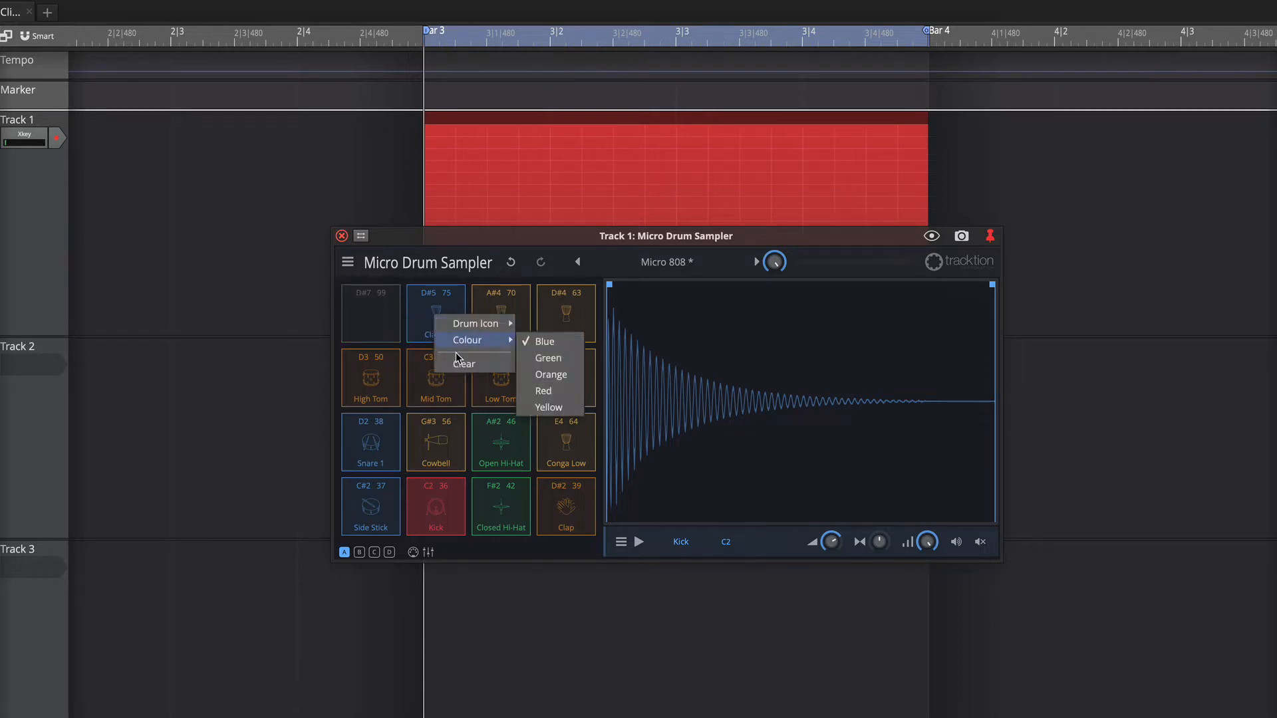
click(464, 363)
right_click(498, 324)
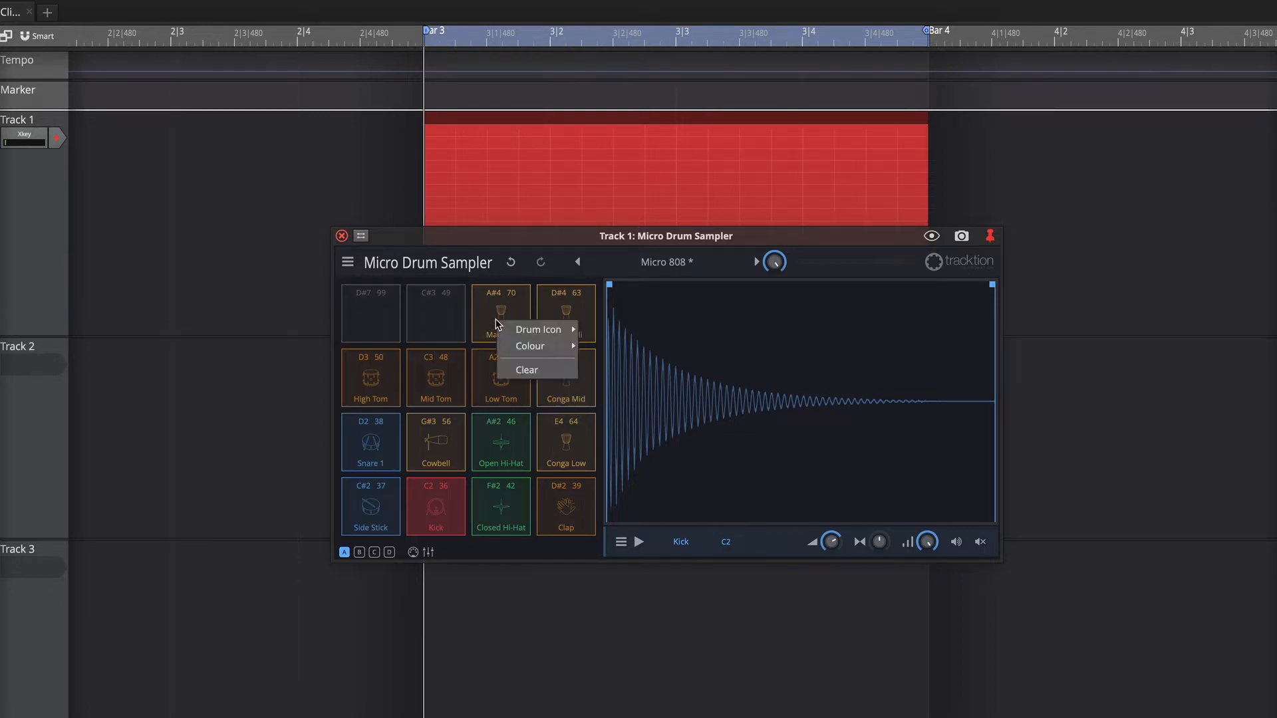
click(515, 369)
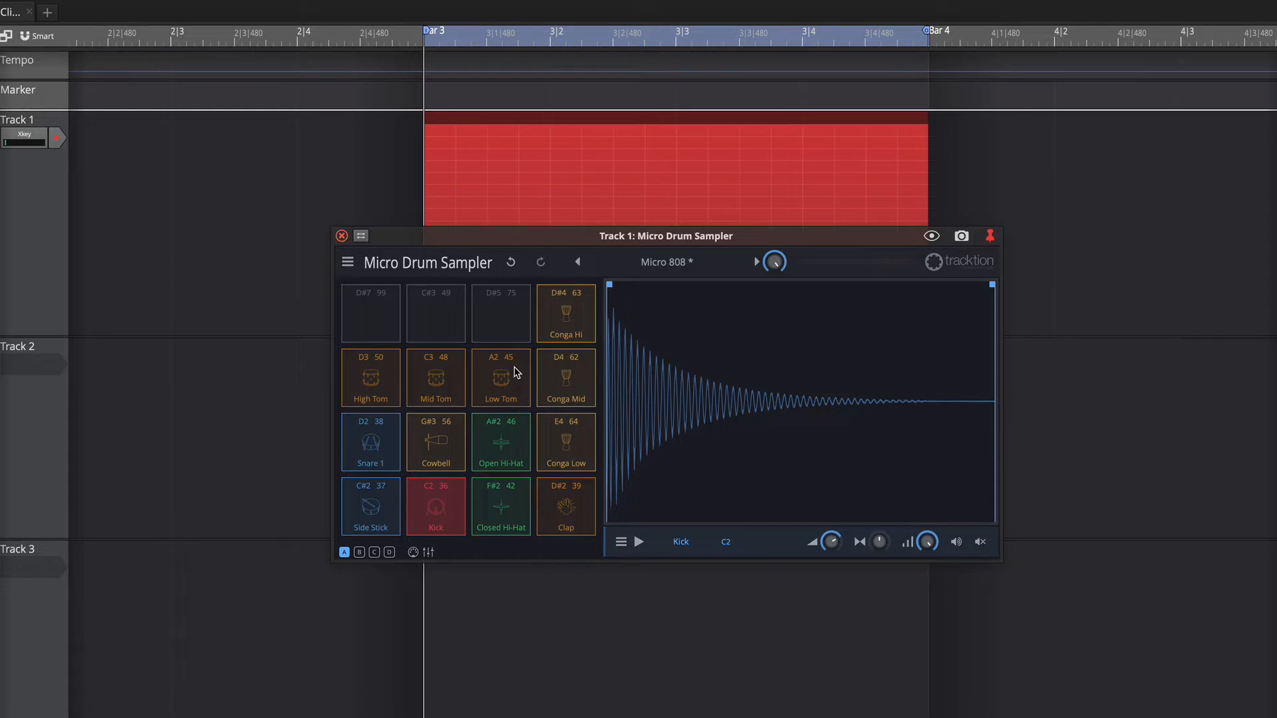
right_click(564, 329)
click(582, 375)
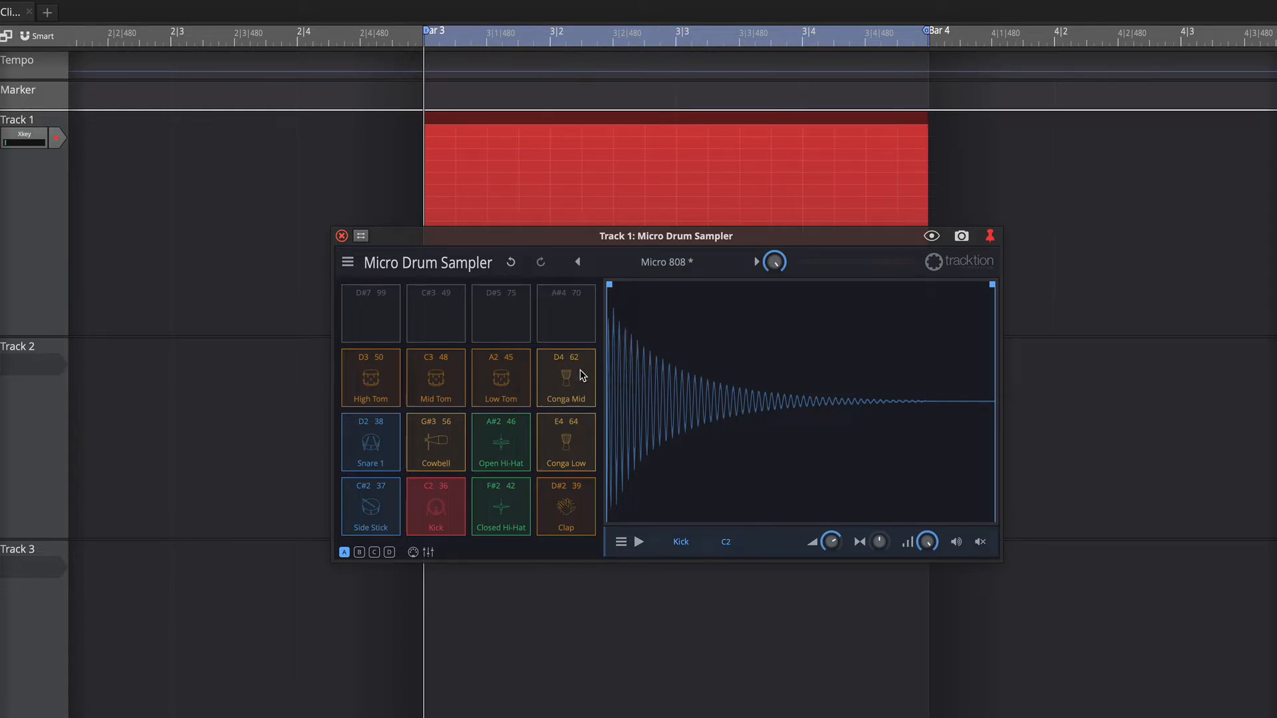
Clear the Conga Mid, Low Tom, Mid Tom and High Tom pads in the drum sampler.
right_click(569, 385)
click(583, 433)
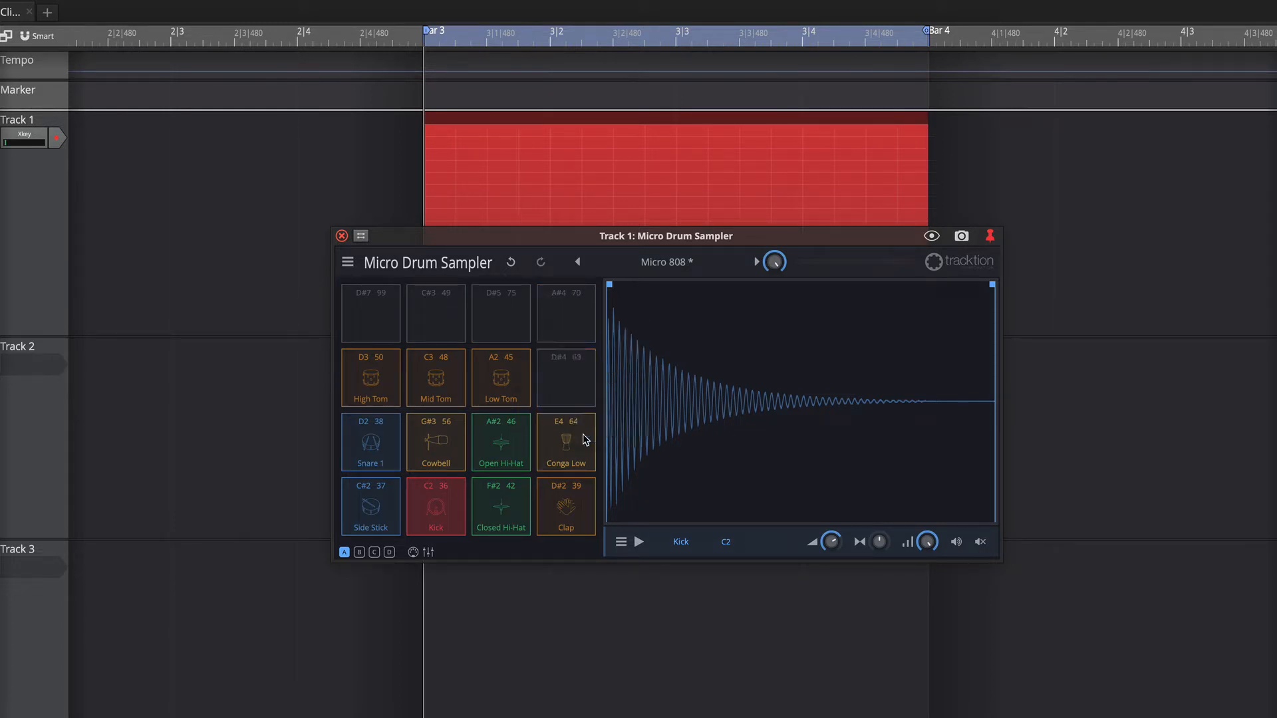
right_click(501, 380)
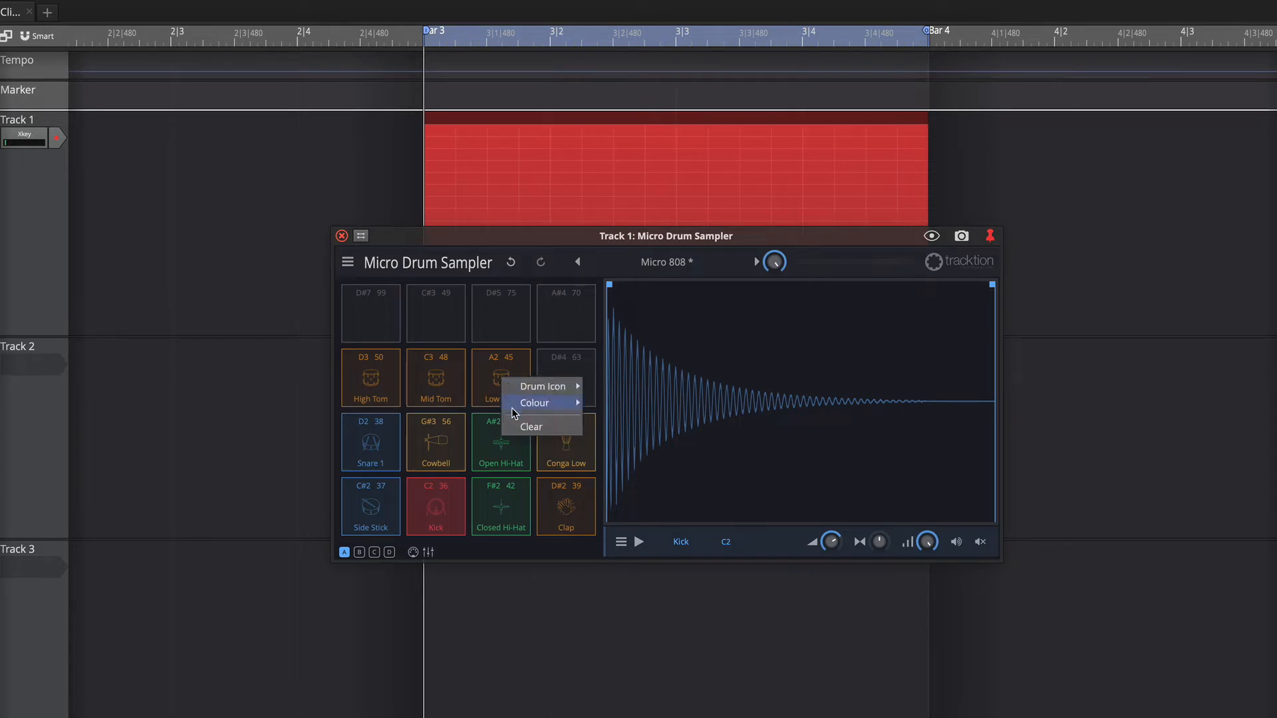
click(522, 429)
right_click(433, 377)
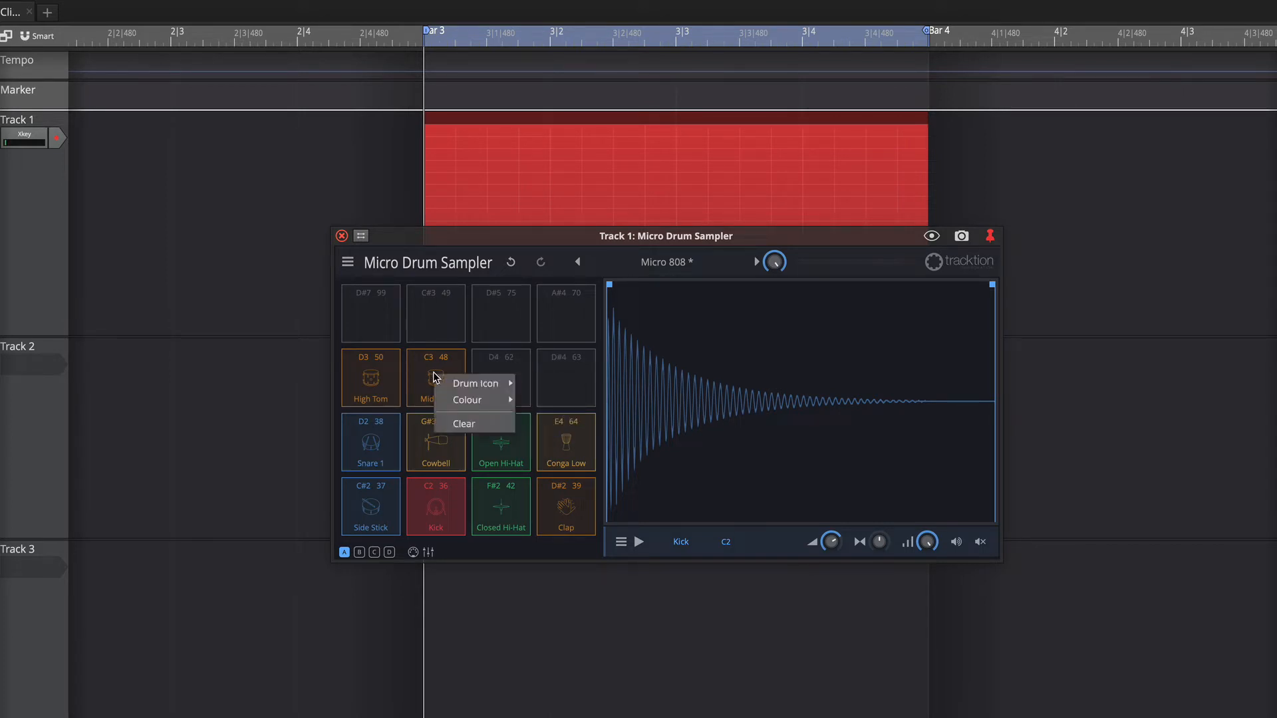
click(456, 423)
right_click(375, 371)
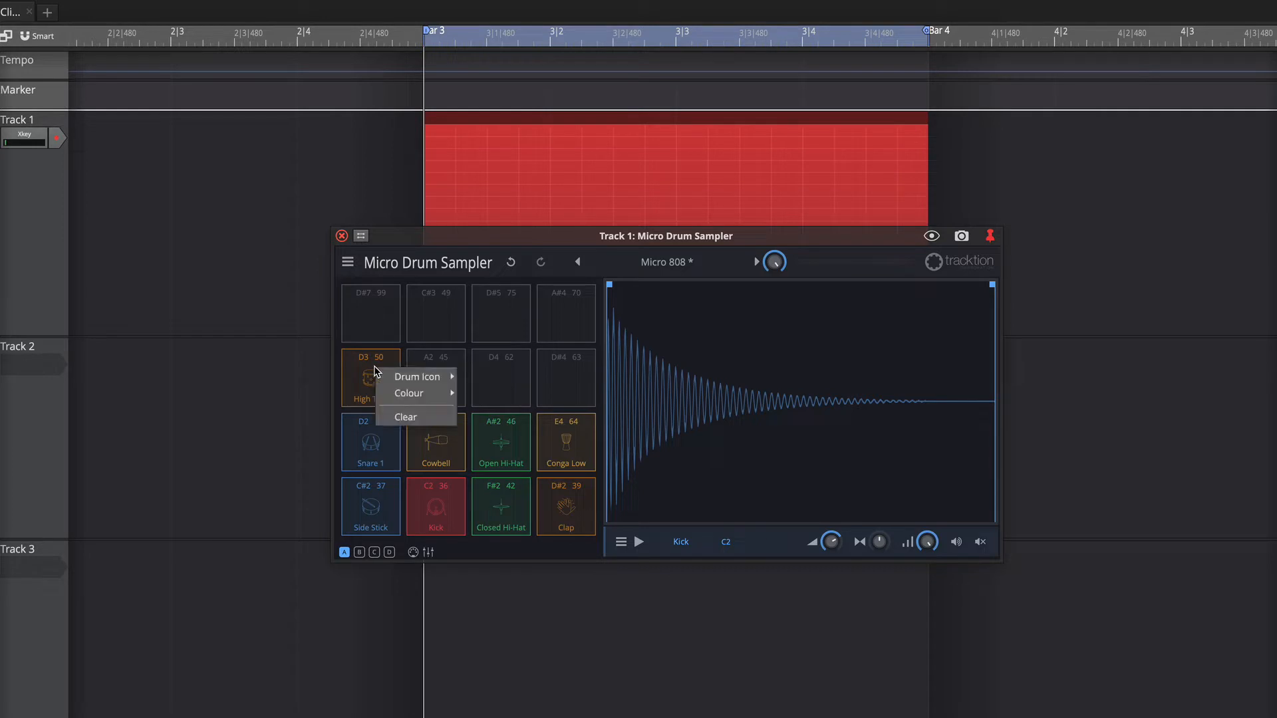
click(399, 417)
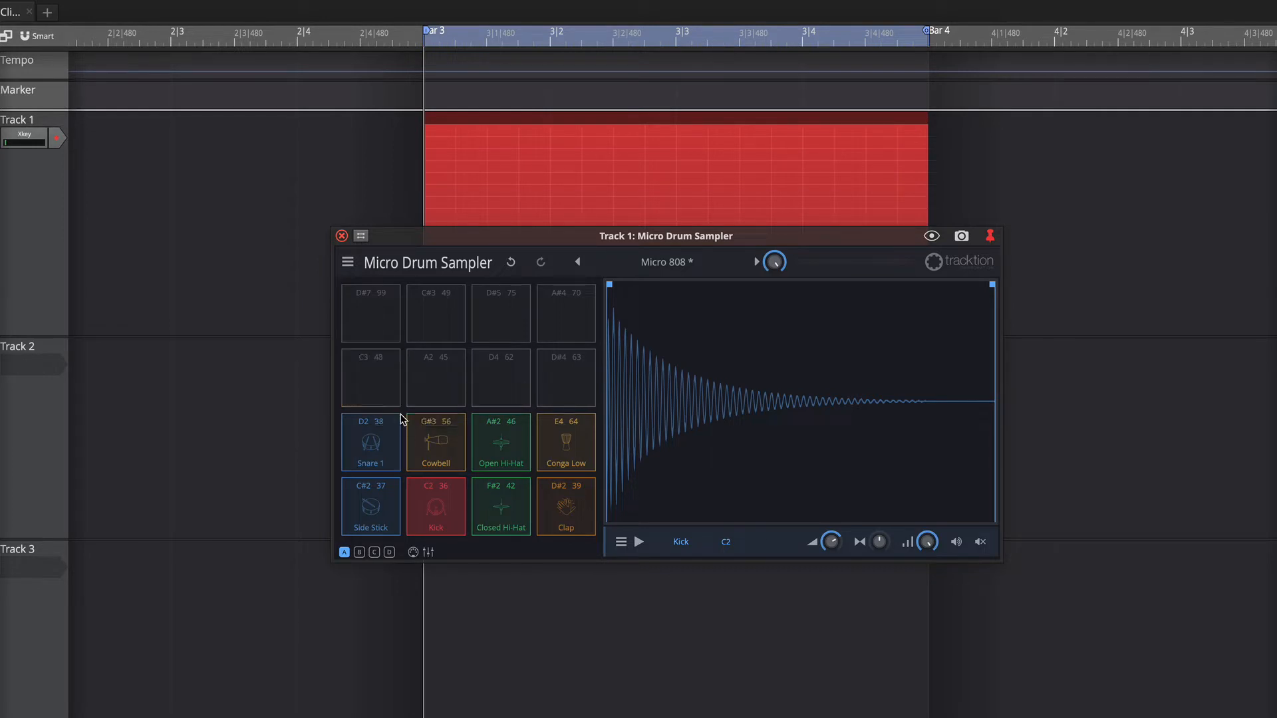
Clear the Side Stick, Cowbell, Clap and Conga Low pads, and close the drum sampler.
right_click(382, 525)
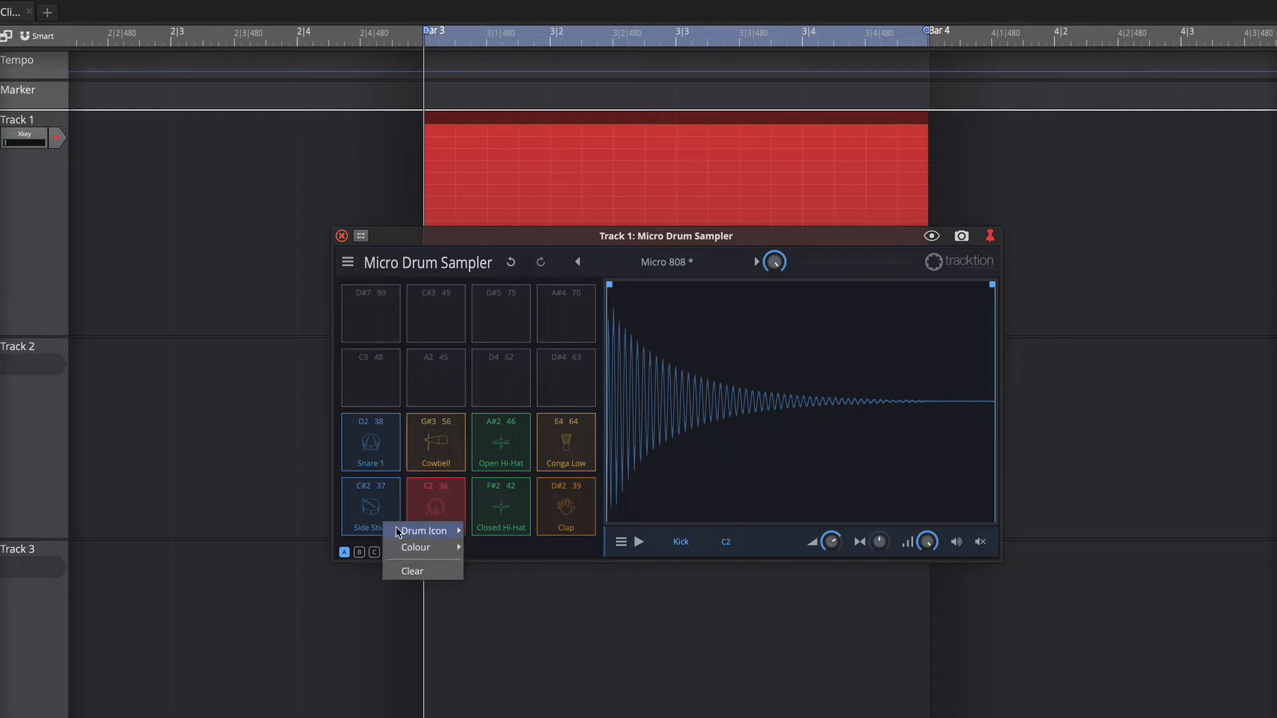
click(415, 570)
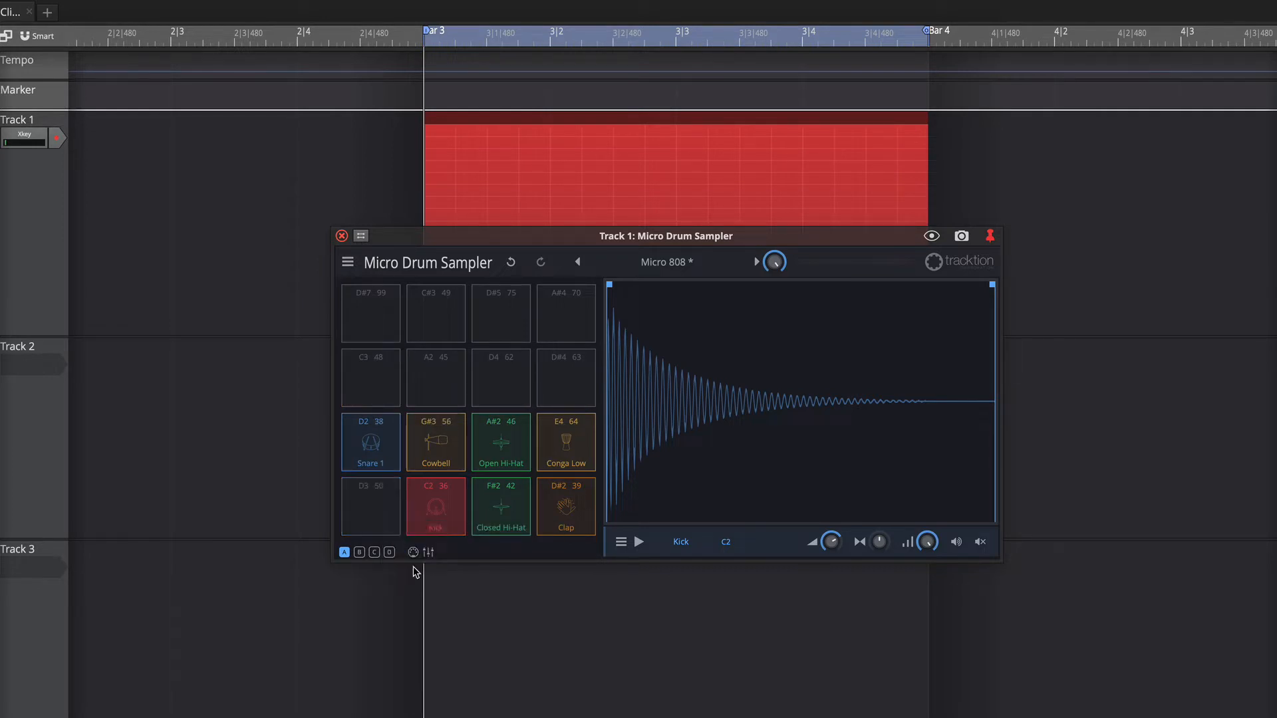
right_click(436, 449)
click(464, 500)
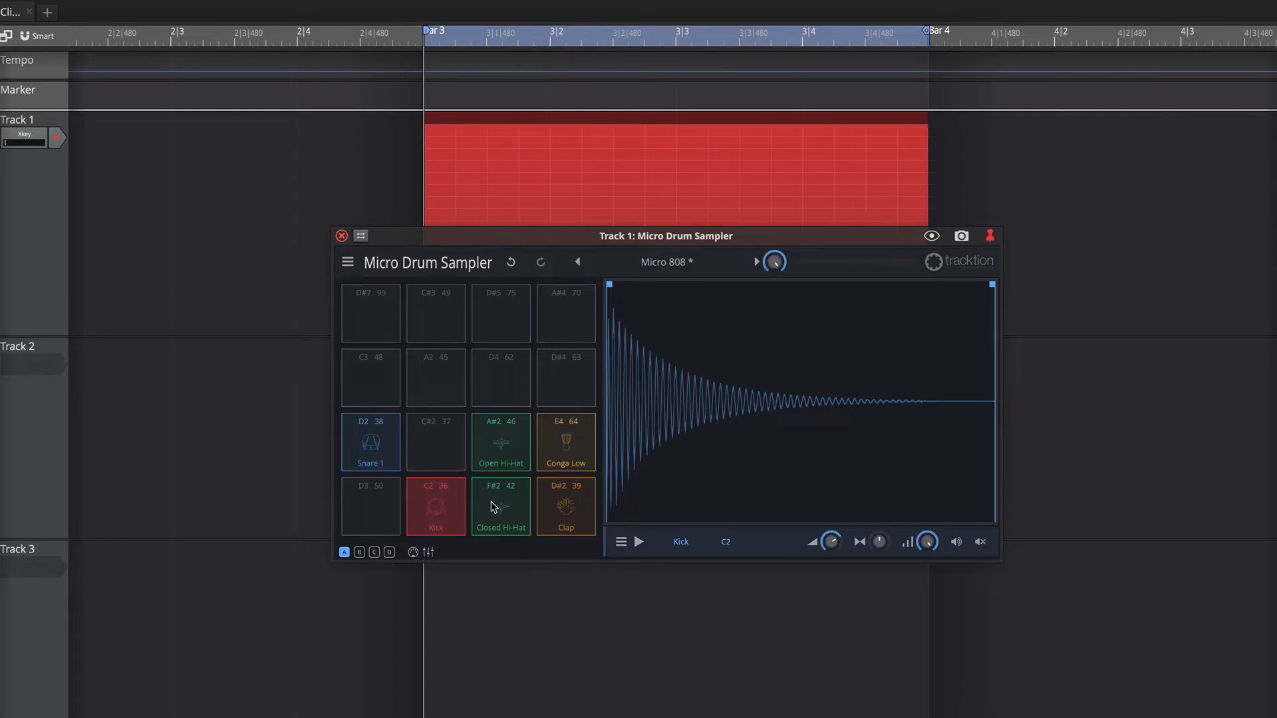
right_click(570, 514)
click(590, 563)
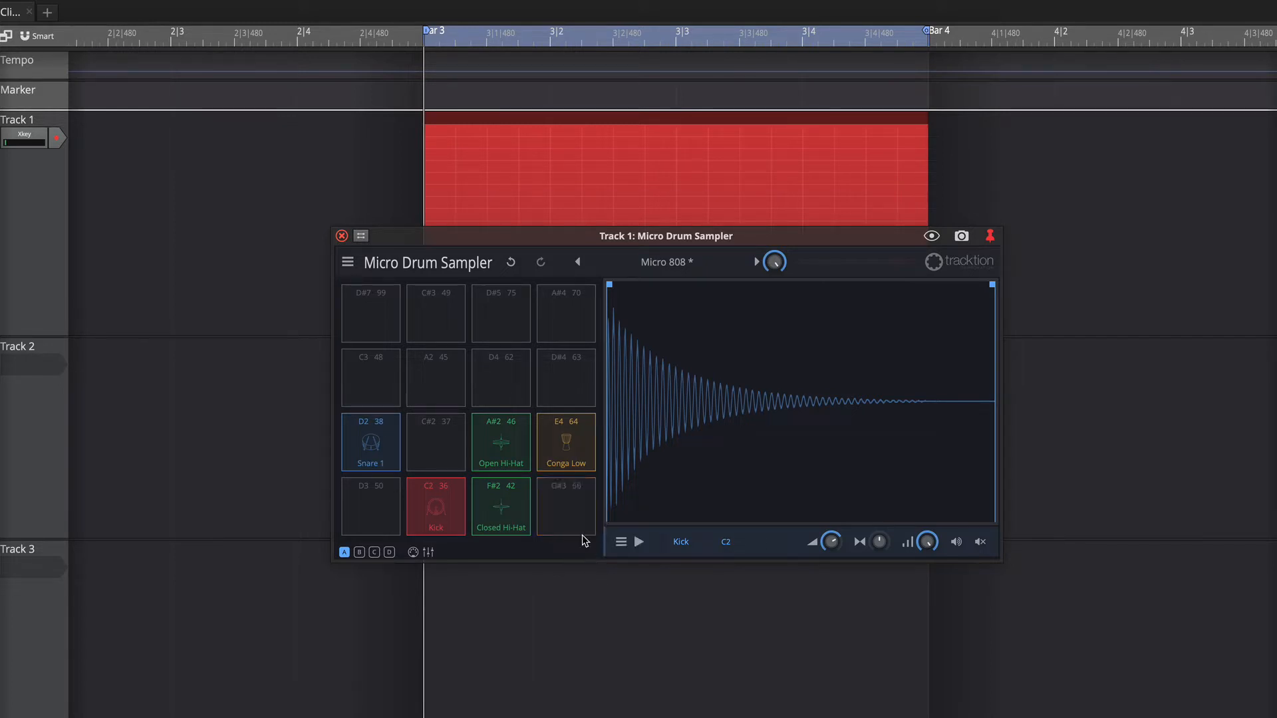
right_click(562, 452)
mouse_move(576, 459)
click(587, 499)
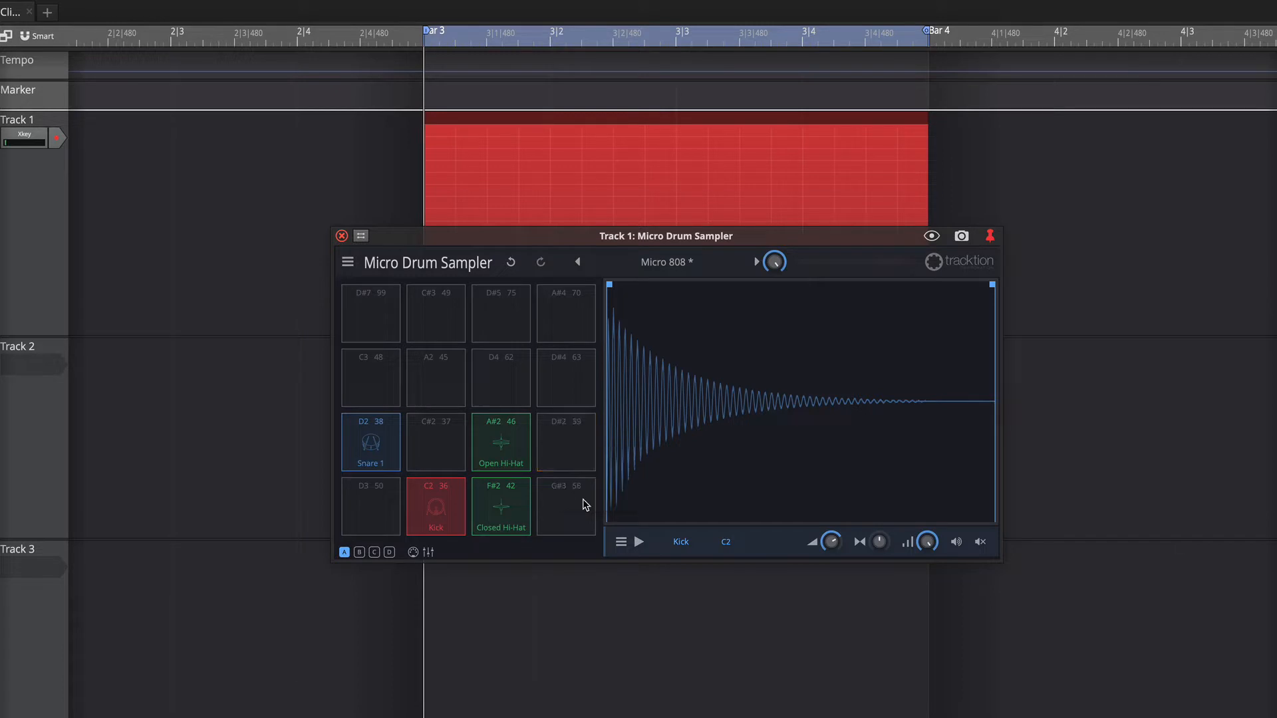
click(341, 236)
Replace the Track 1 clip with a fresh Step clip at Bar 3 that uses the sampler's remaining pads.
click(520, 117)
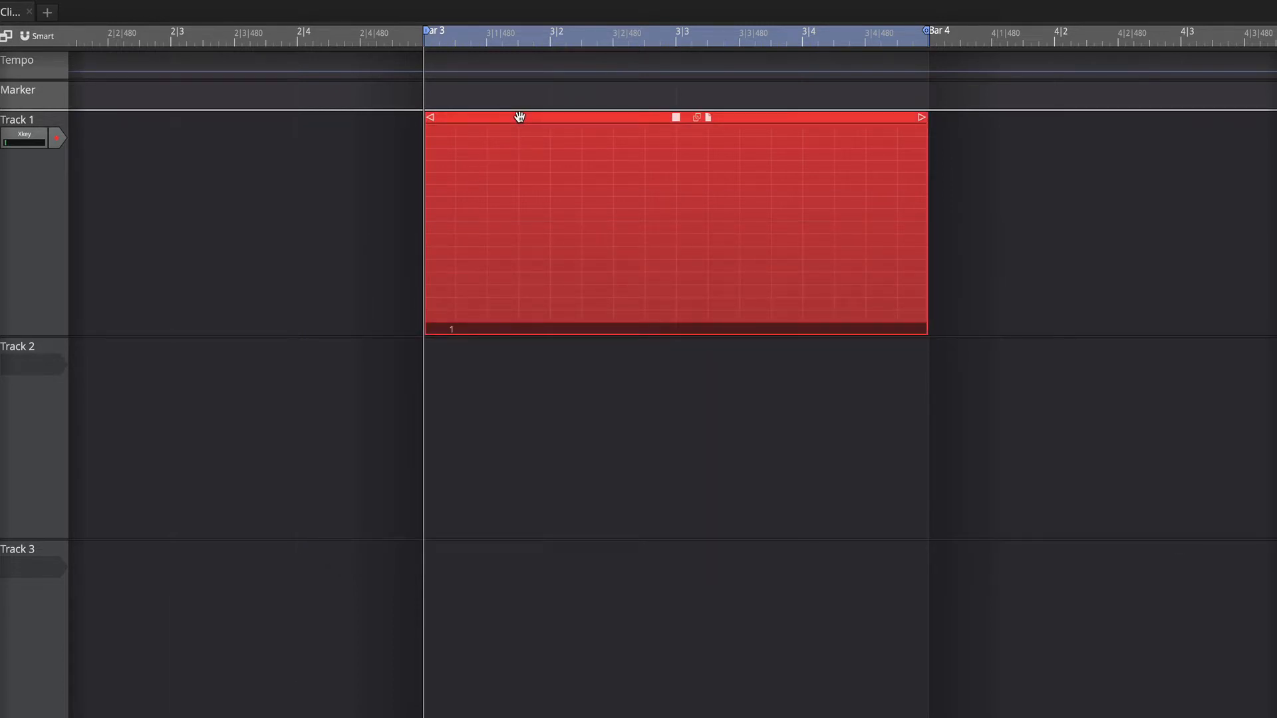
key(Delete)
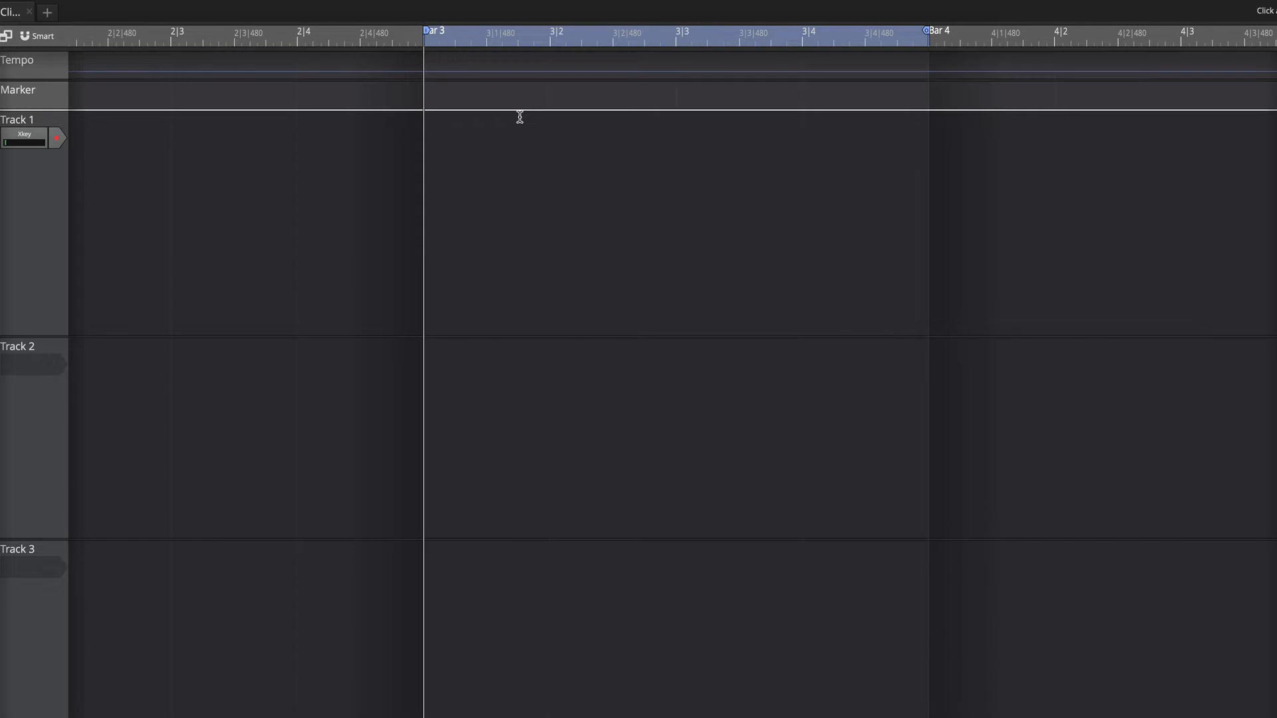
right_click(425, 215)
click(459, 275)
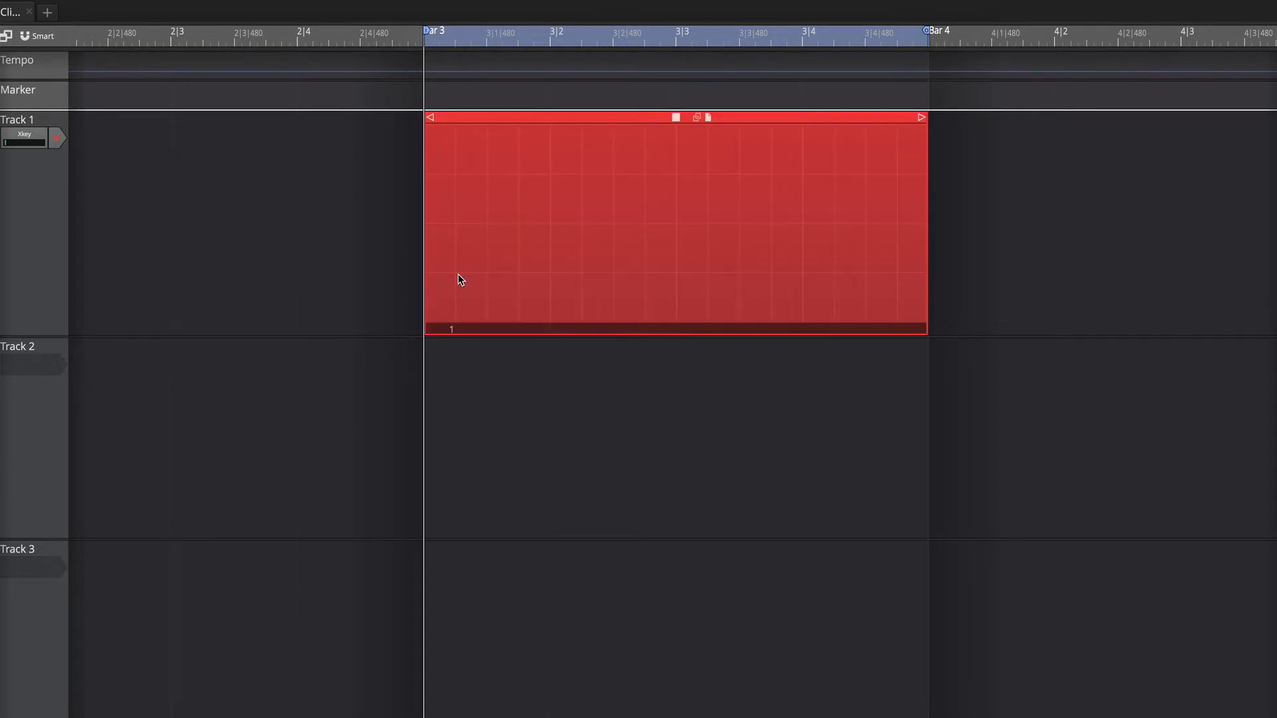
Recolour the new step clip from red to light blue and deselect it.
mouse_move(412, 174)
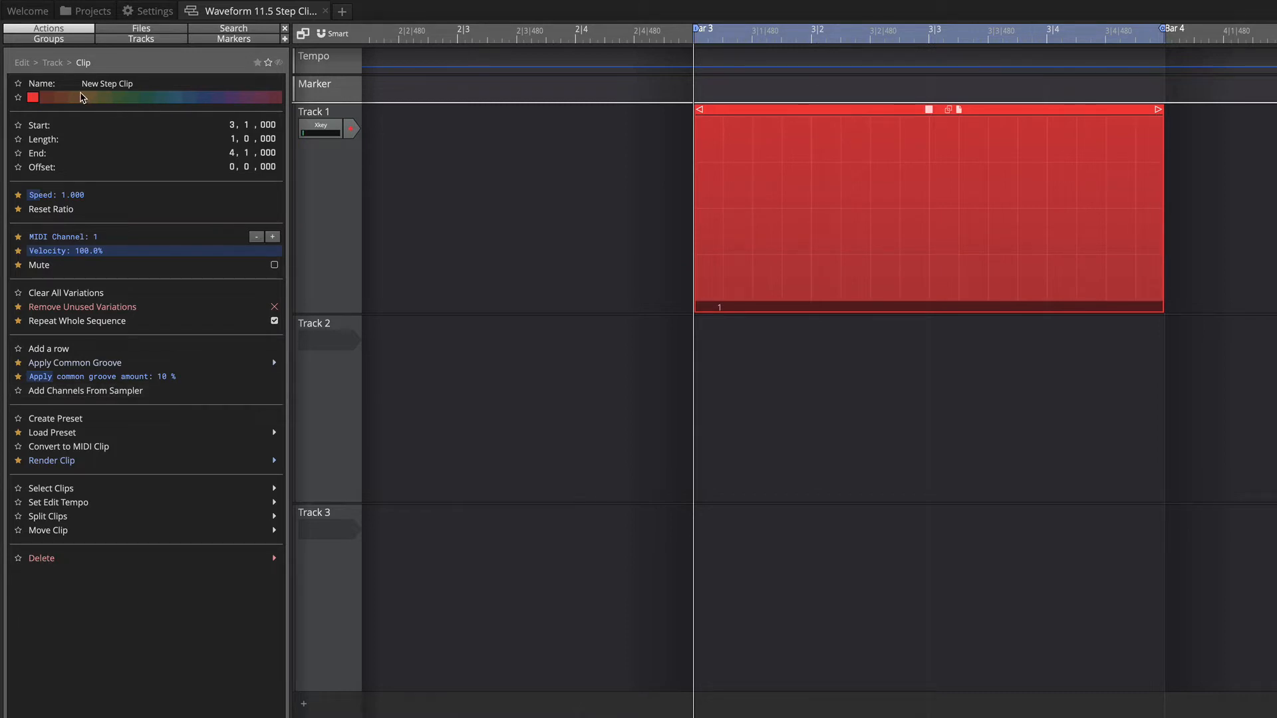
drag(83, 98, 191, 104)
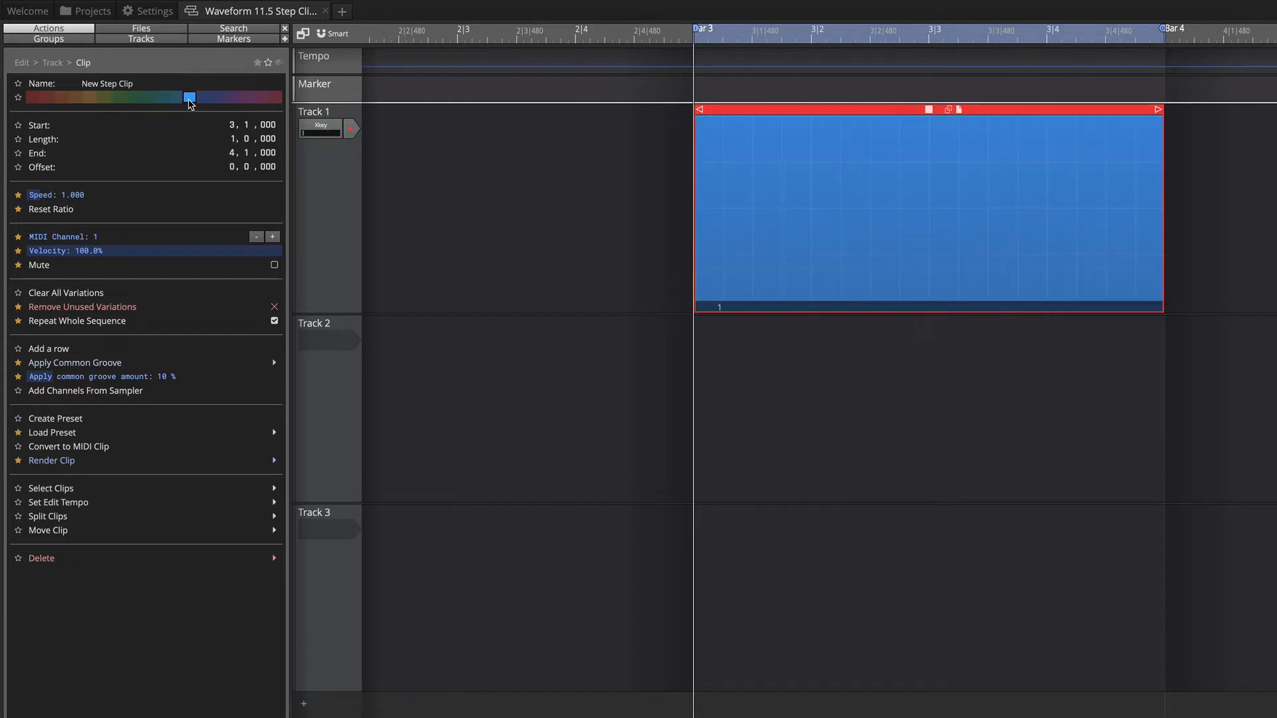
right_click(824, 111)
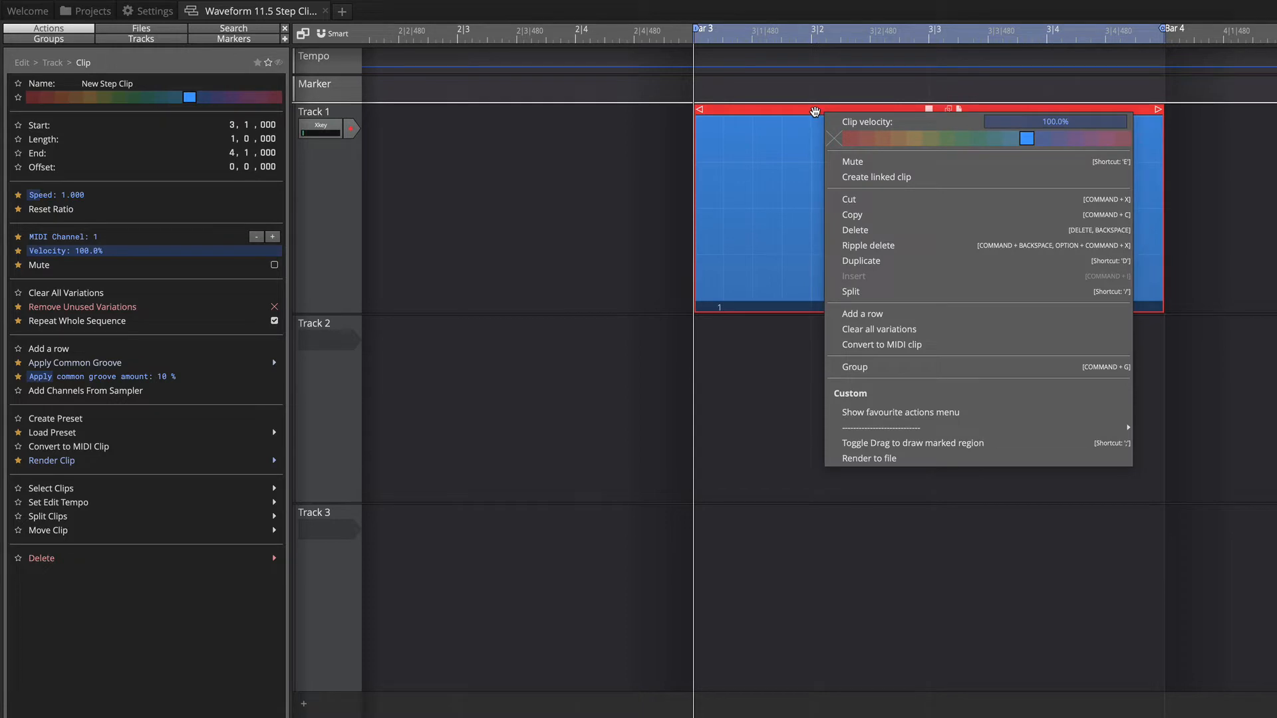
drag(1022, 138, 1013, 142)
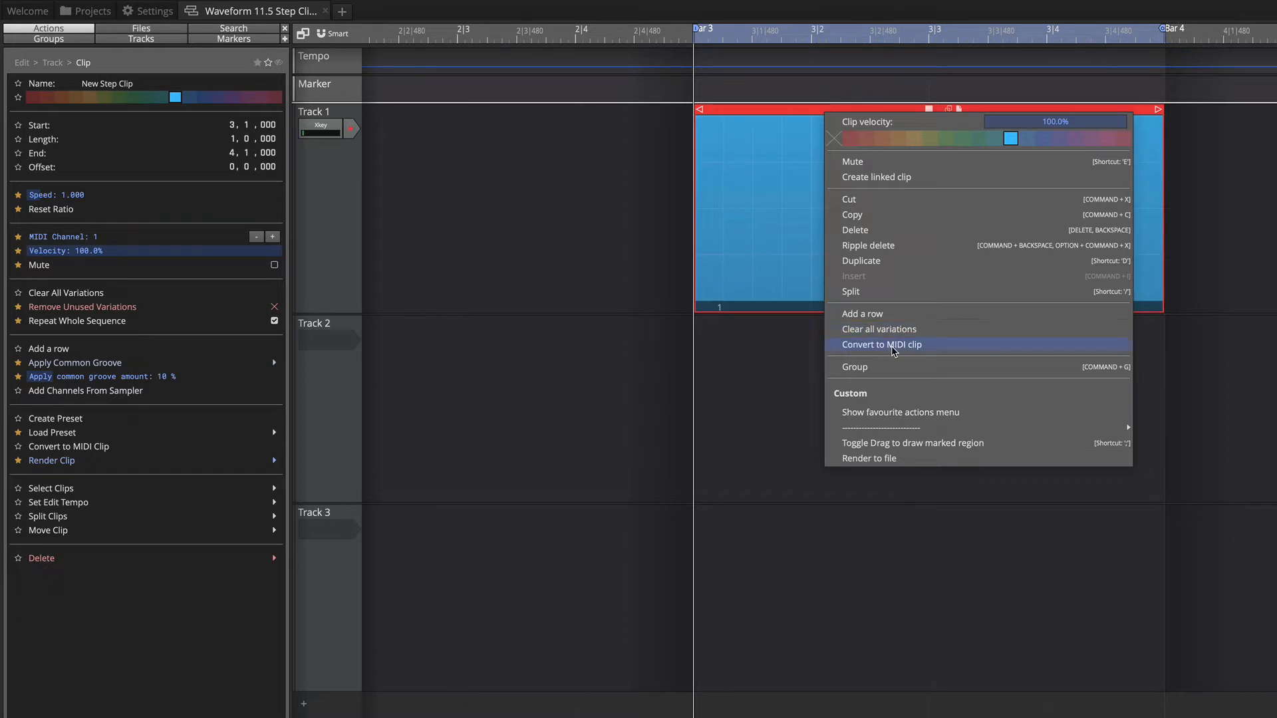
click(597, 303)
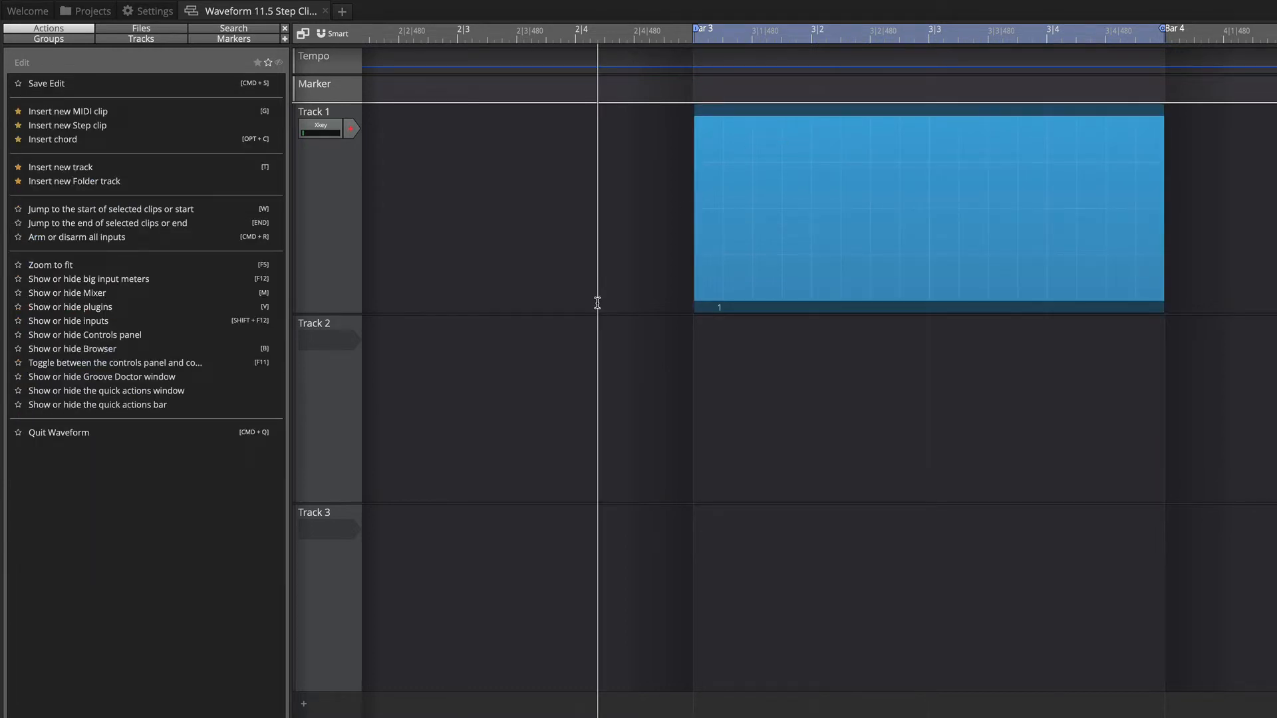
Program Kick hits on steps 1, 5, 9 and 13 of the step clip and play the pattern.
mouse_move(721, 160)
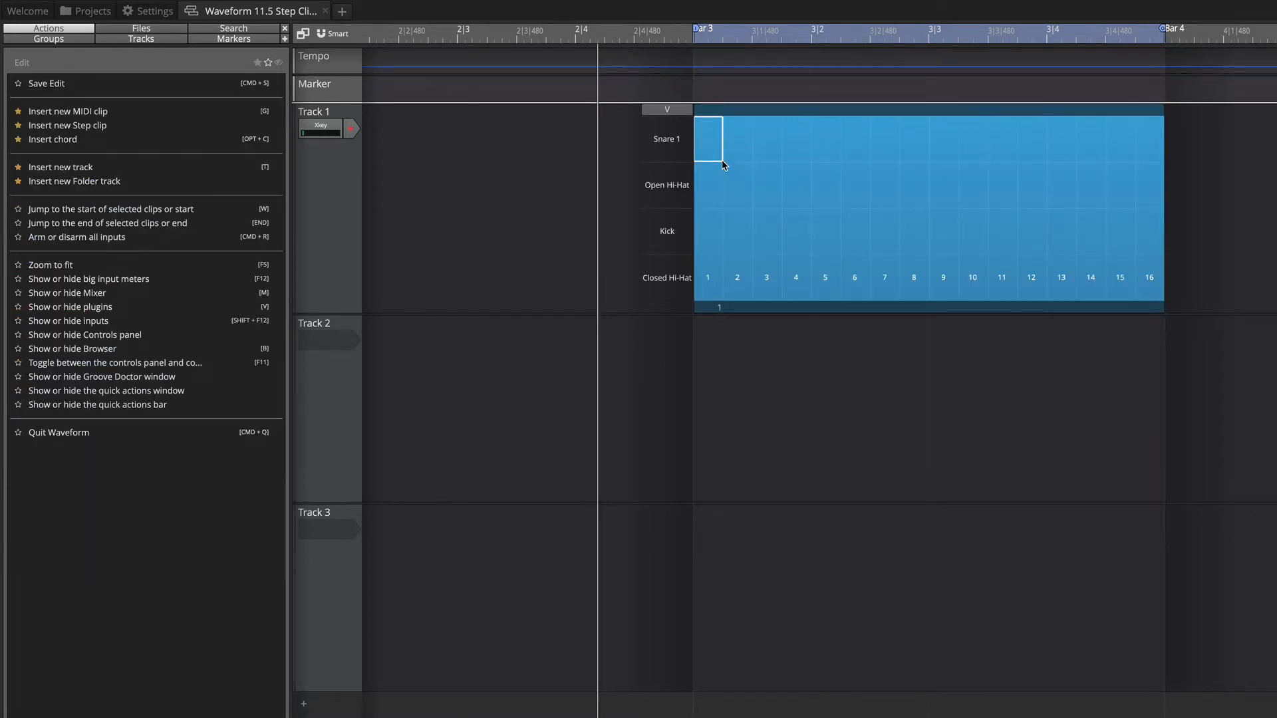
click(709, 237)
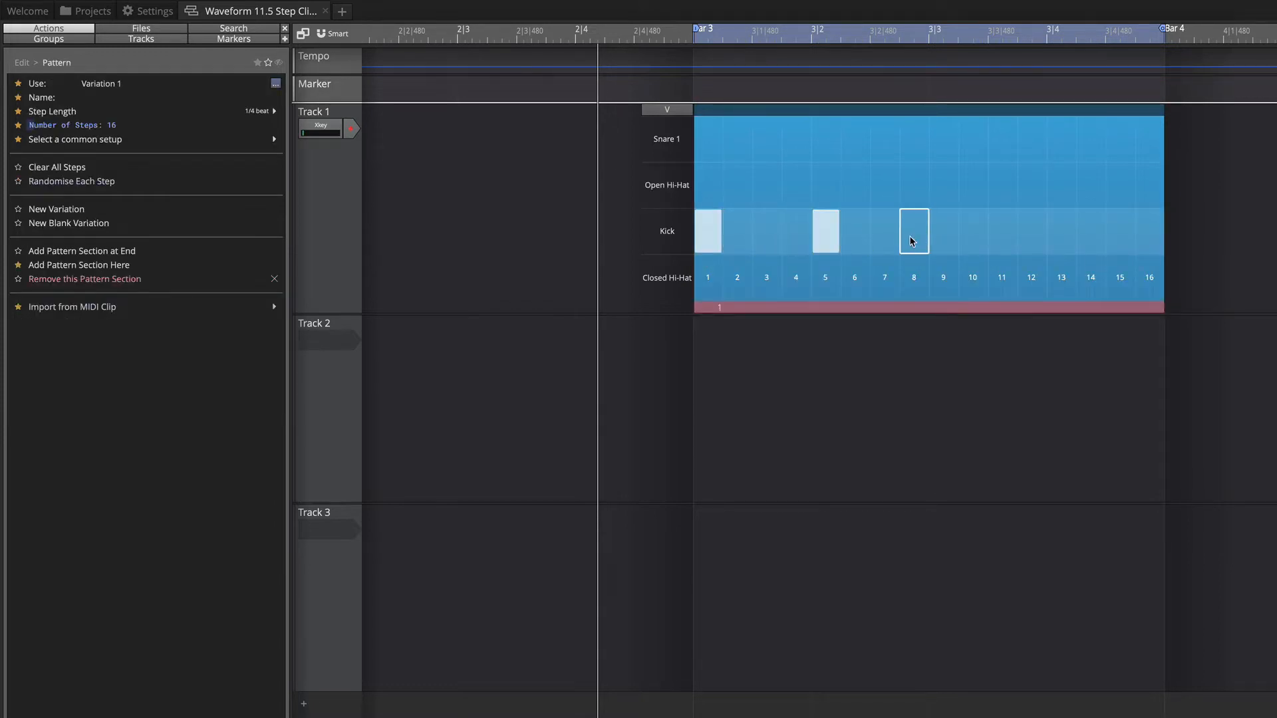
click(942, 238)
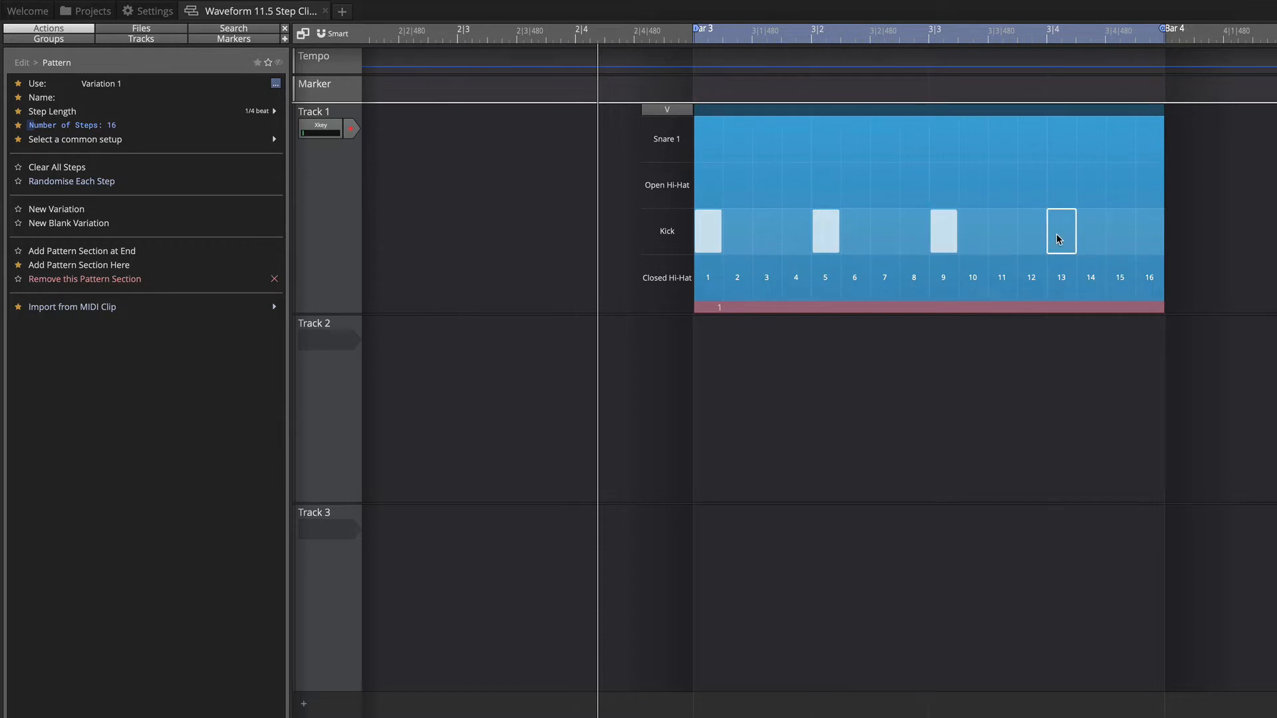
click(1058, 239)
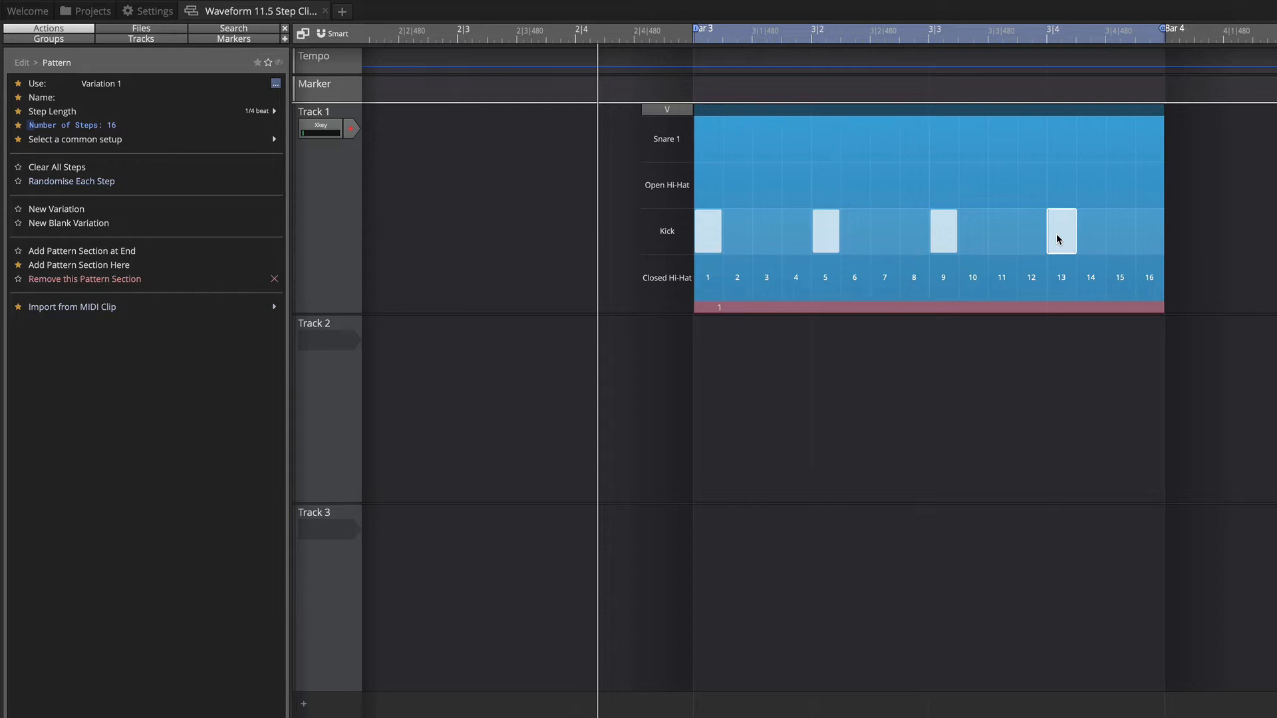
key(space)
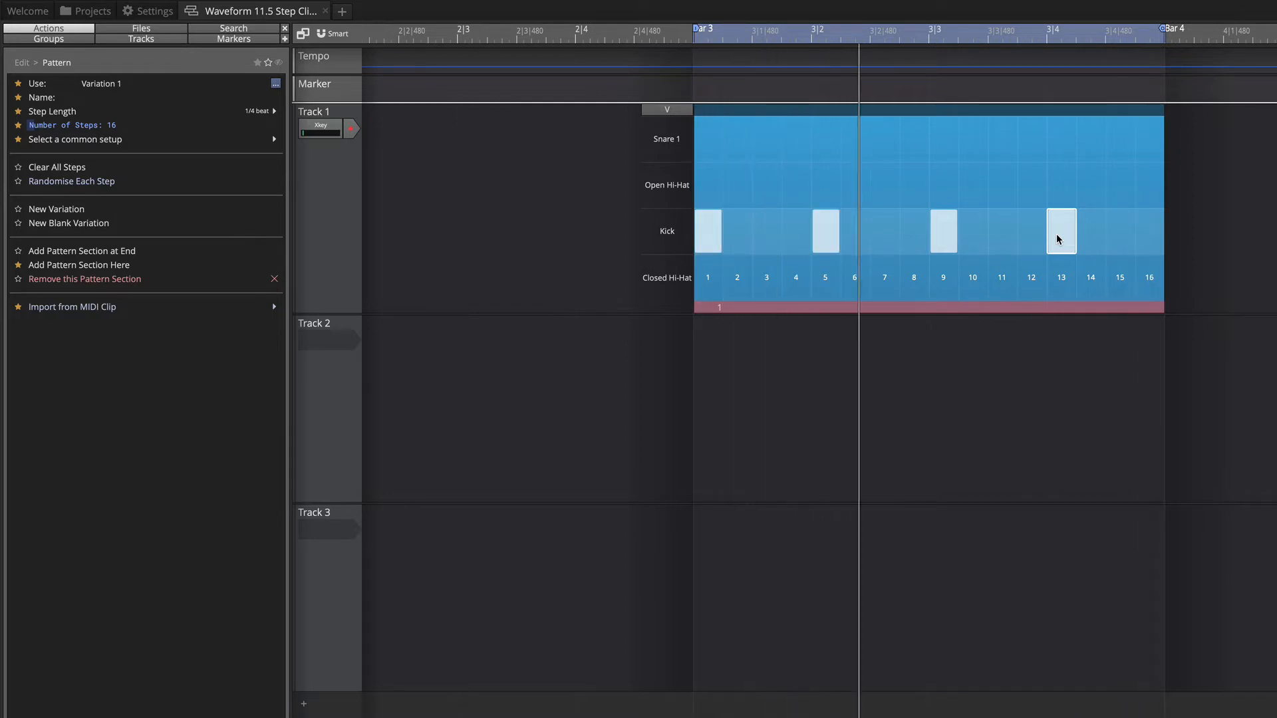
key(space)
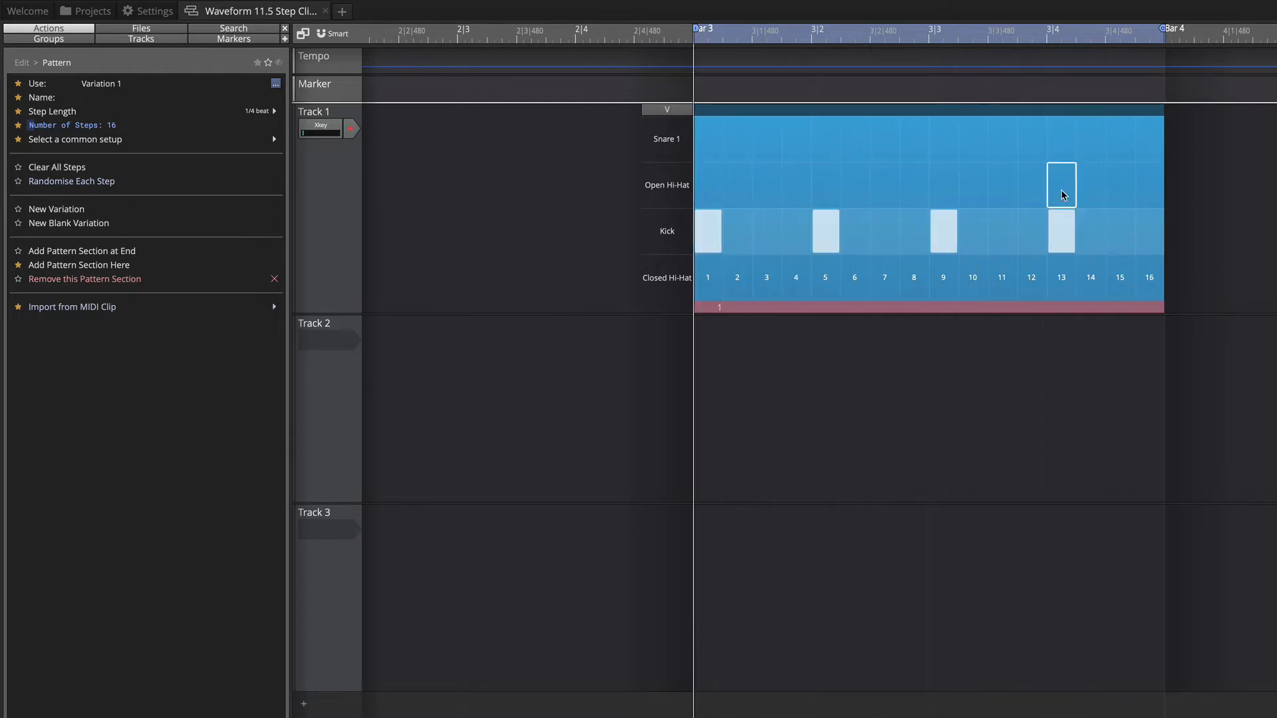
Add Snare 1 hits on steps 5 and 13, remove the Kick hits there during playback, and try a Snare 1 hit on step 11.
click(819, 143)
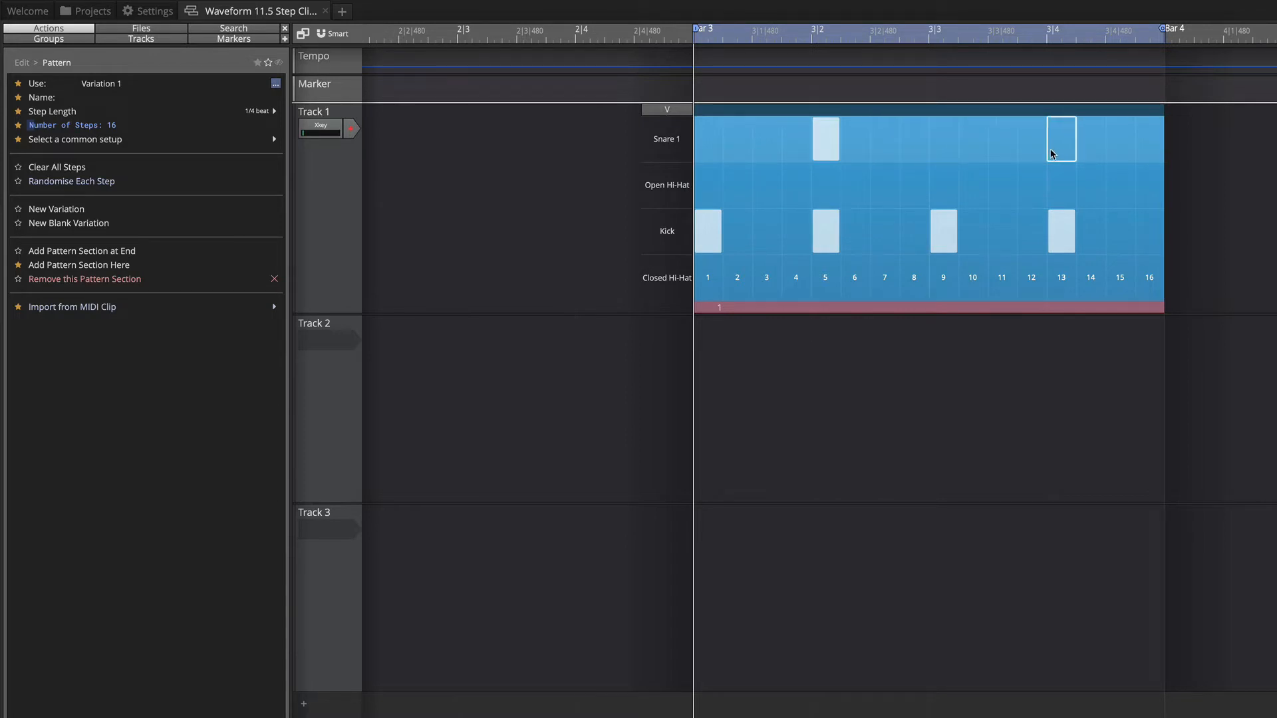
click(1052, 154)
key(space)
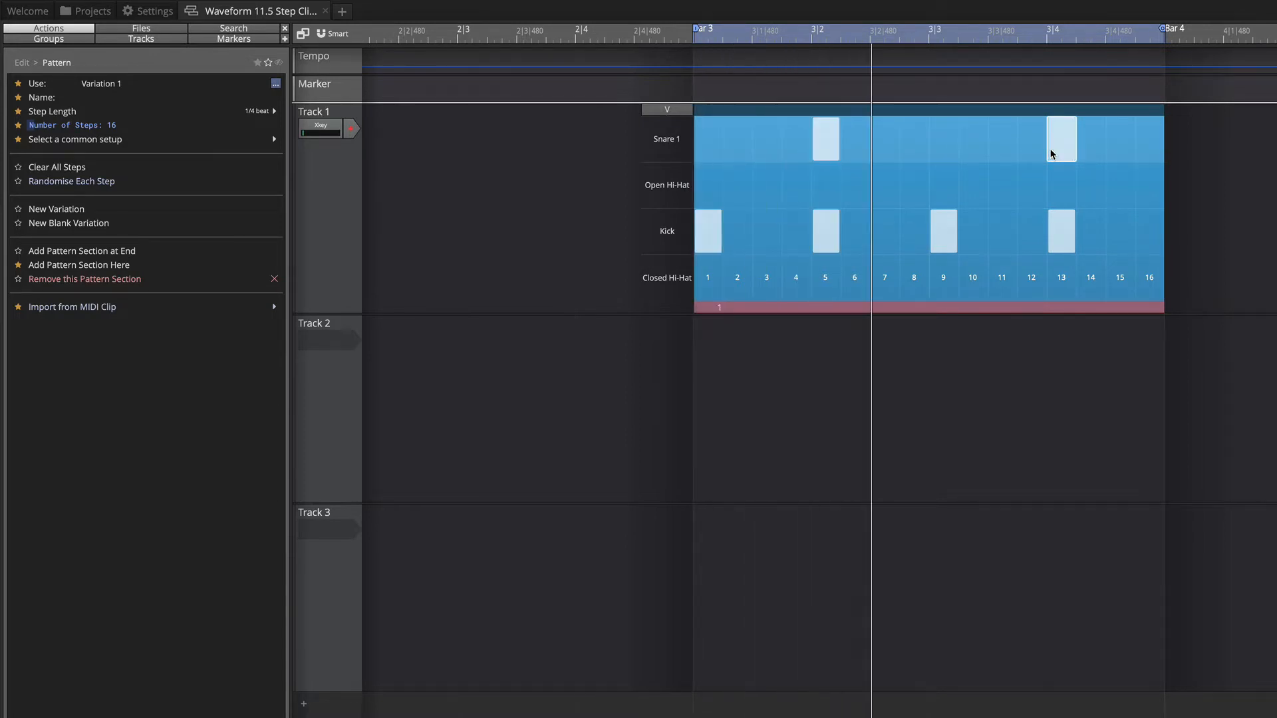
click(828, 236)
click(1062, 240)
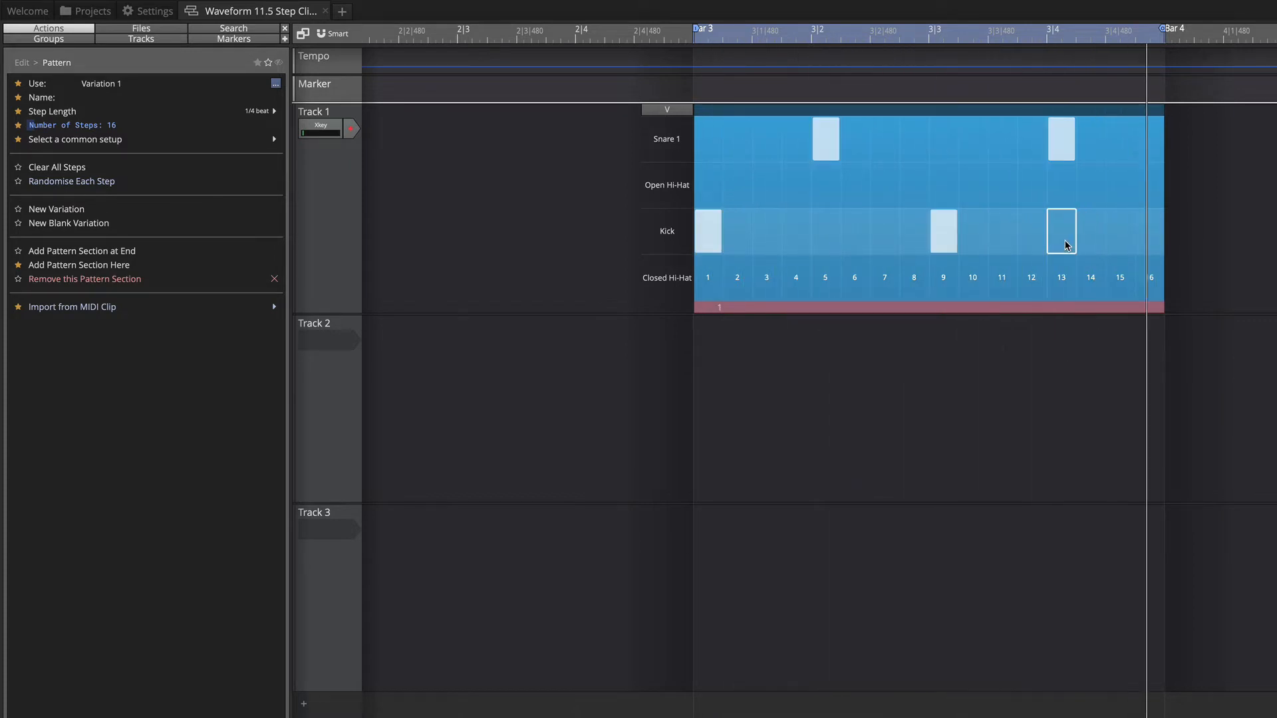
key(space)
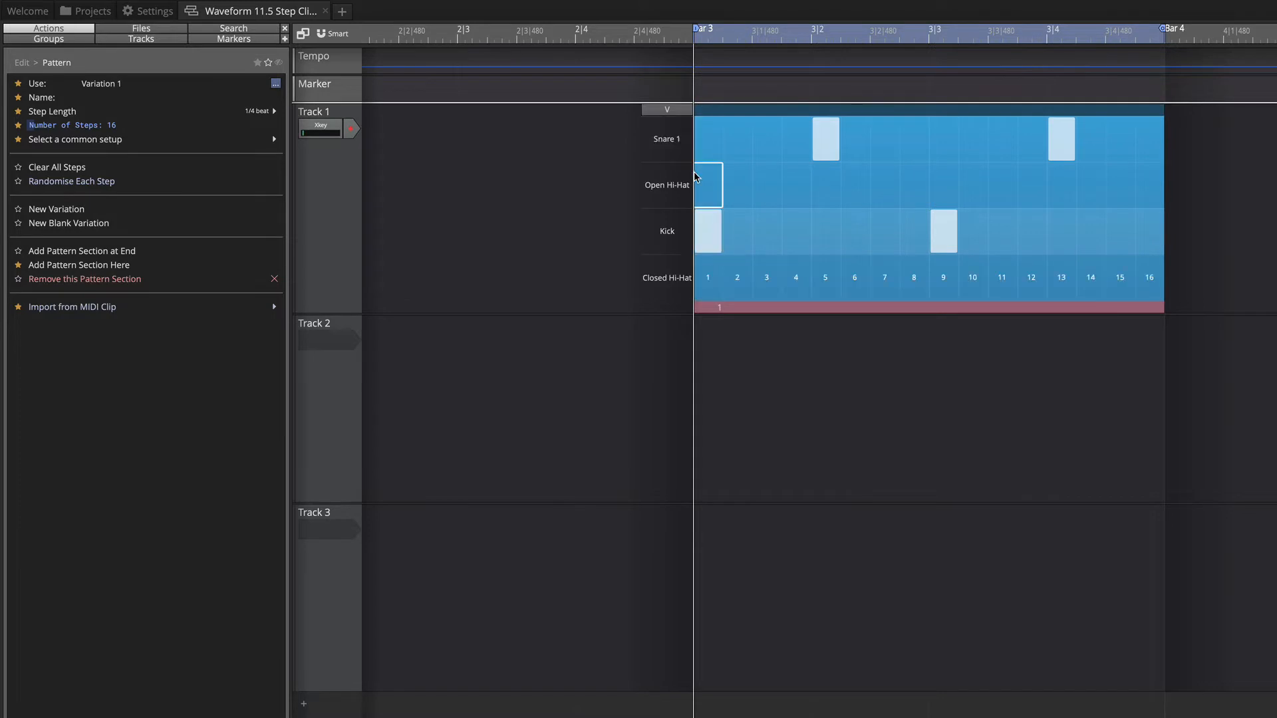
click(1002, 151)
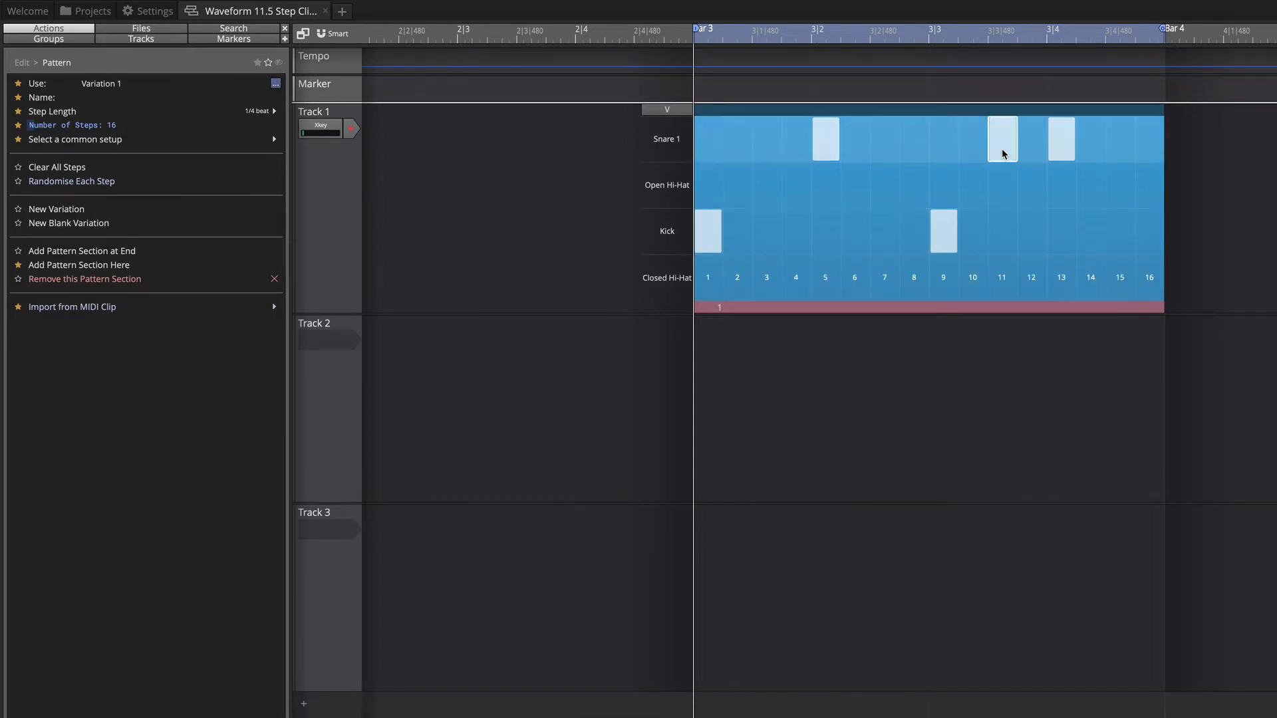
click(1003, 153)
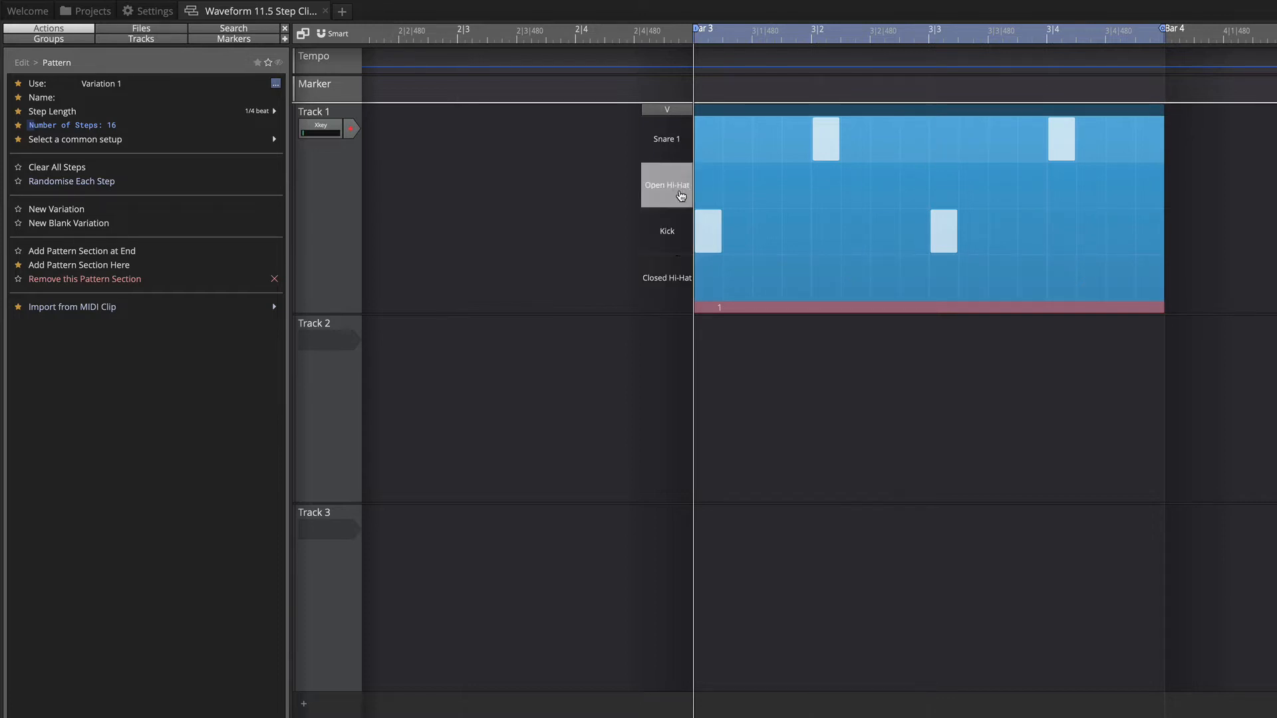
Fill the Closed Hi-Hat row with a note on every 2 steps, after trying every step.
click(667, 291)
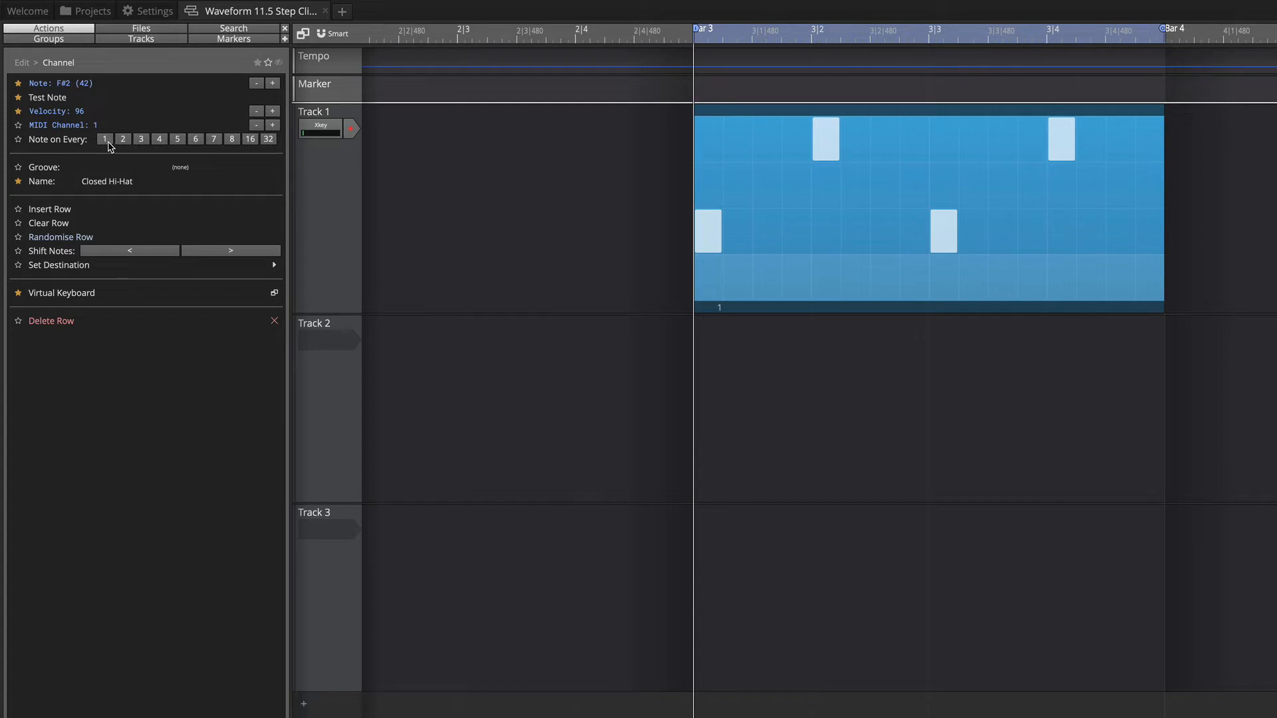
click(109, 141)
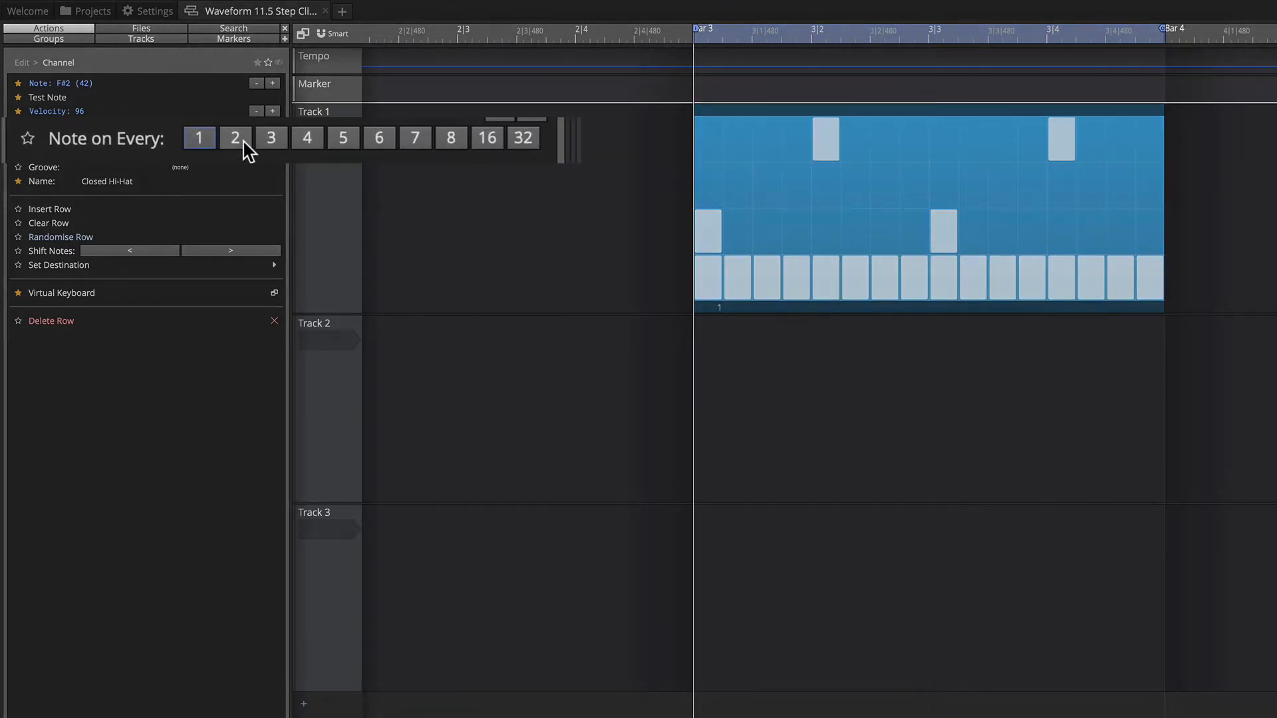
click(243, 142)
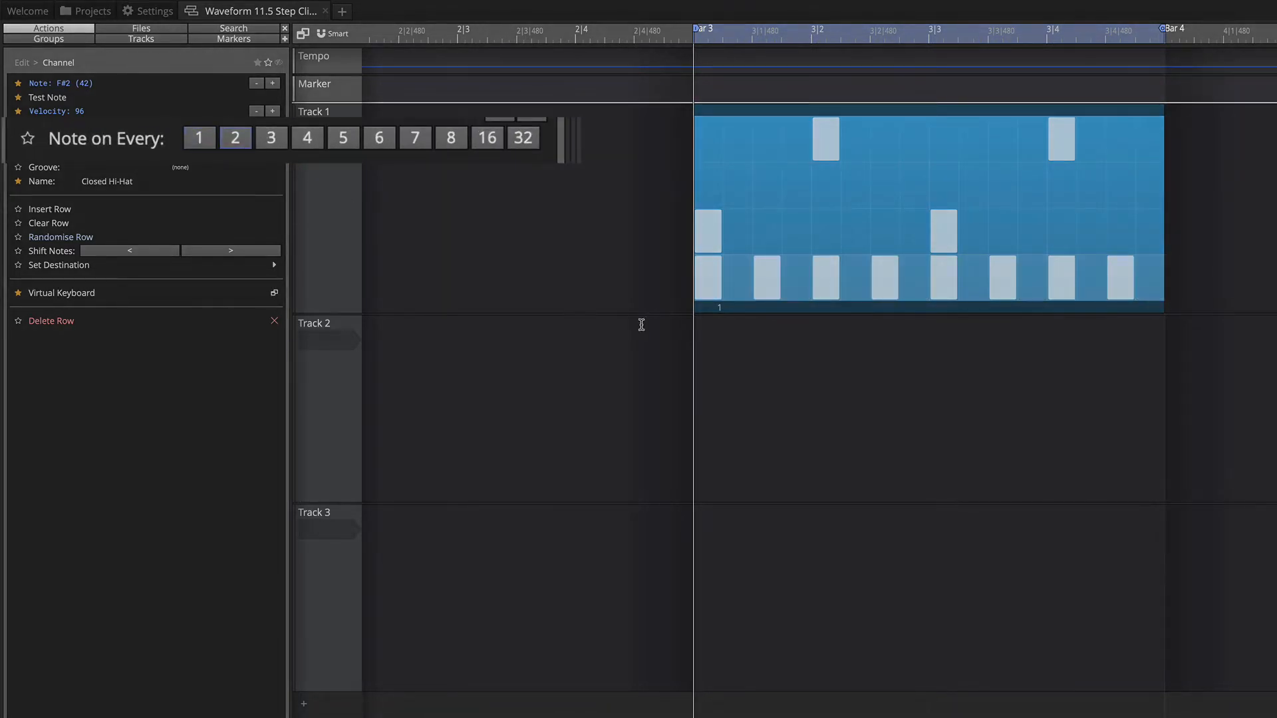
Try a note on every 3 steps in the Closed Hi-Hat row and return it to every 2.
mouse_move(696, 293)
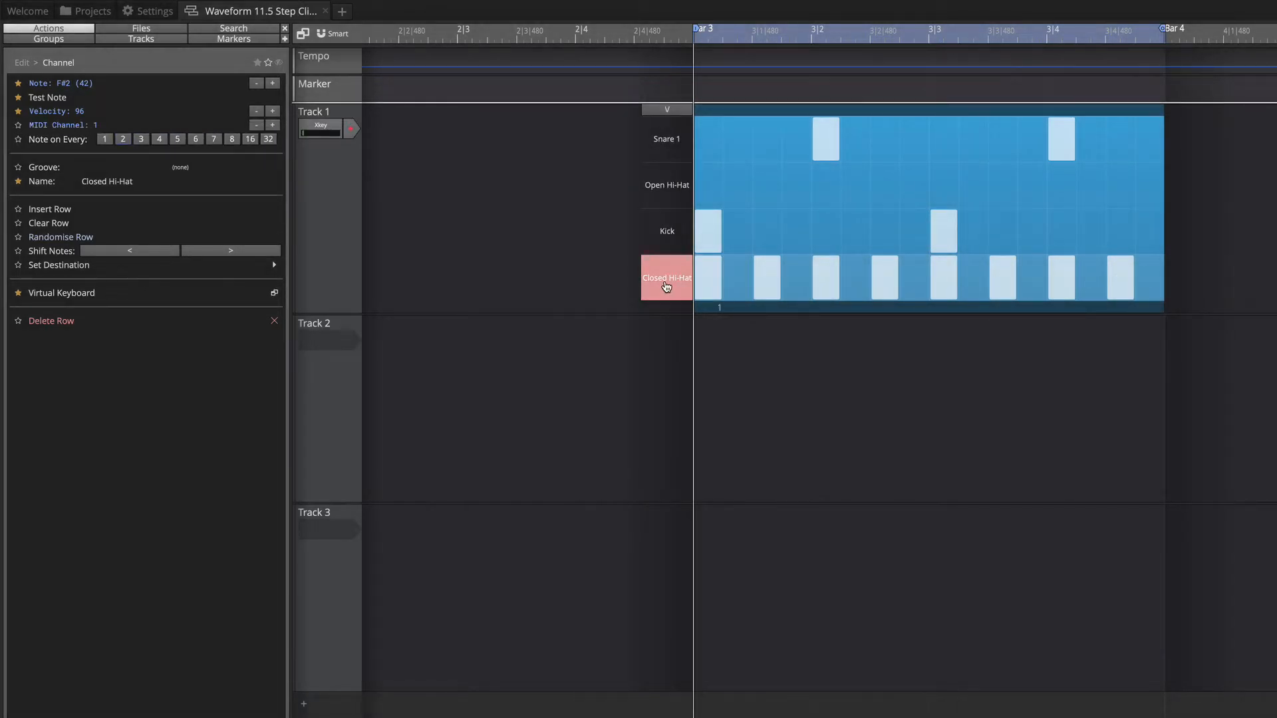
right_click(666, 287)
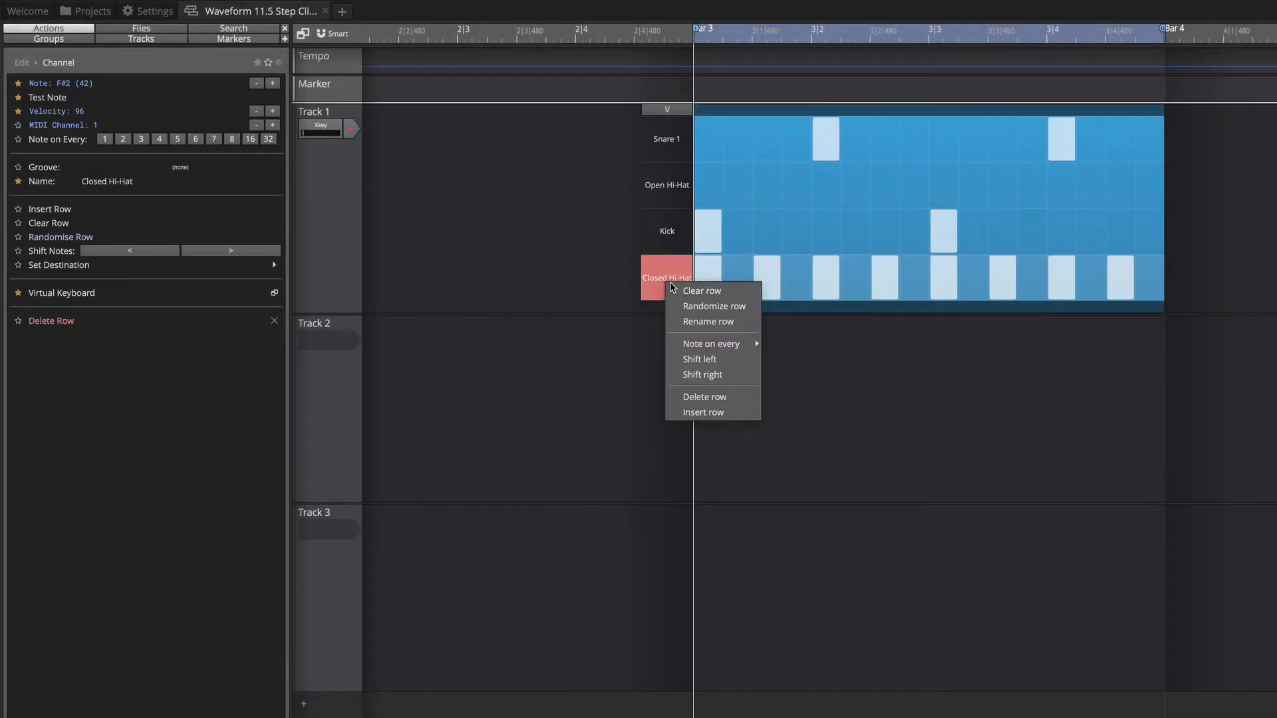
mouse_move(733, 351)
click(790, 376)
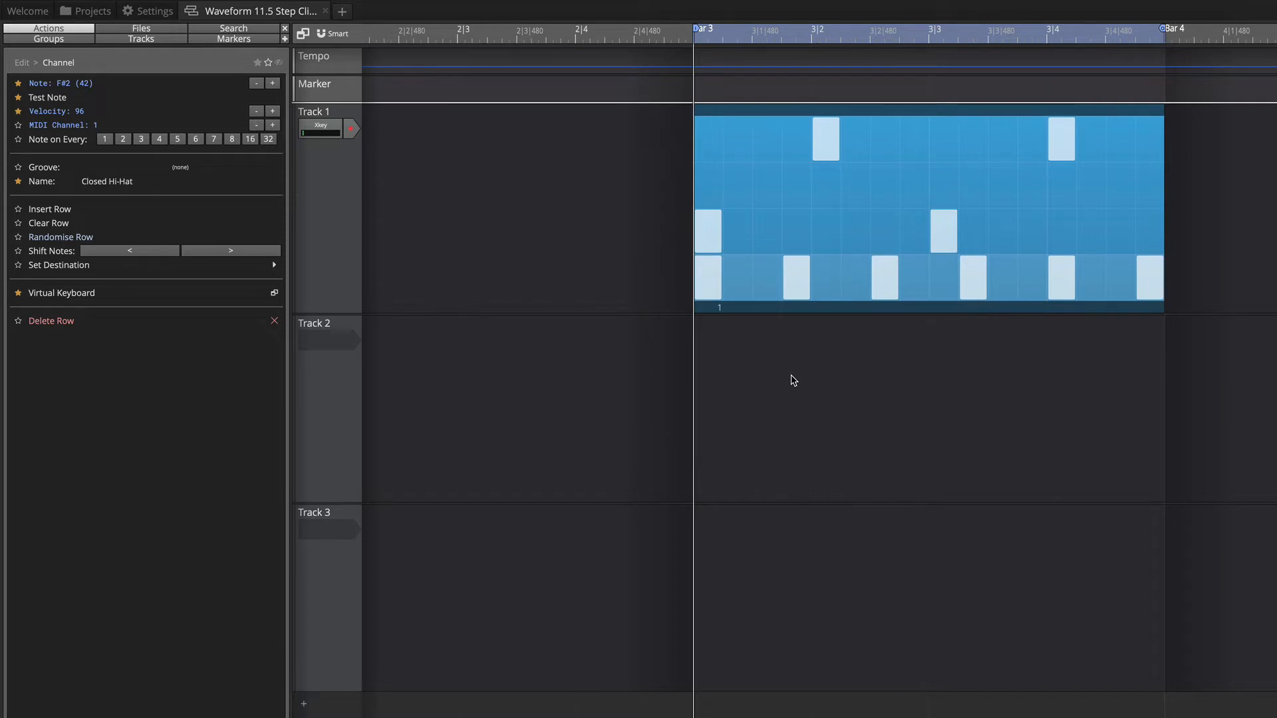
right_click(673, 283)
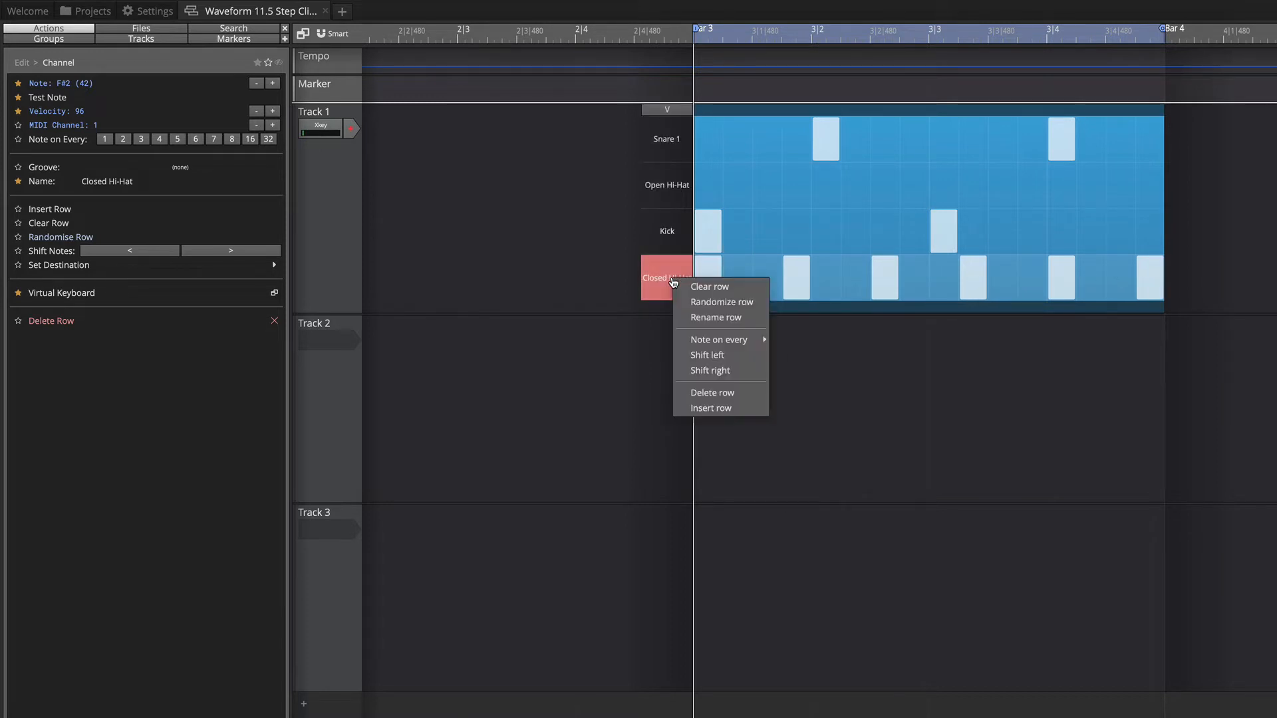
mouse_move(709, 343)
click(790, 356)
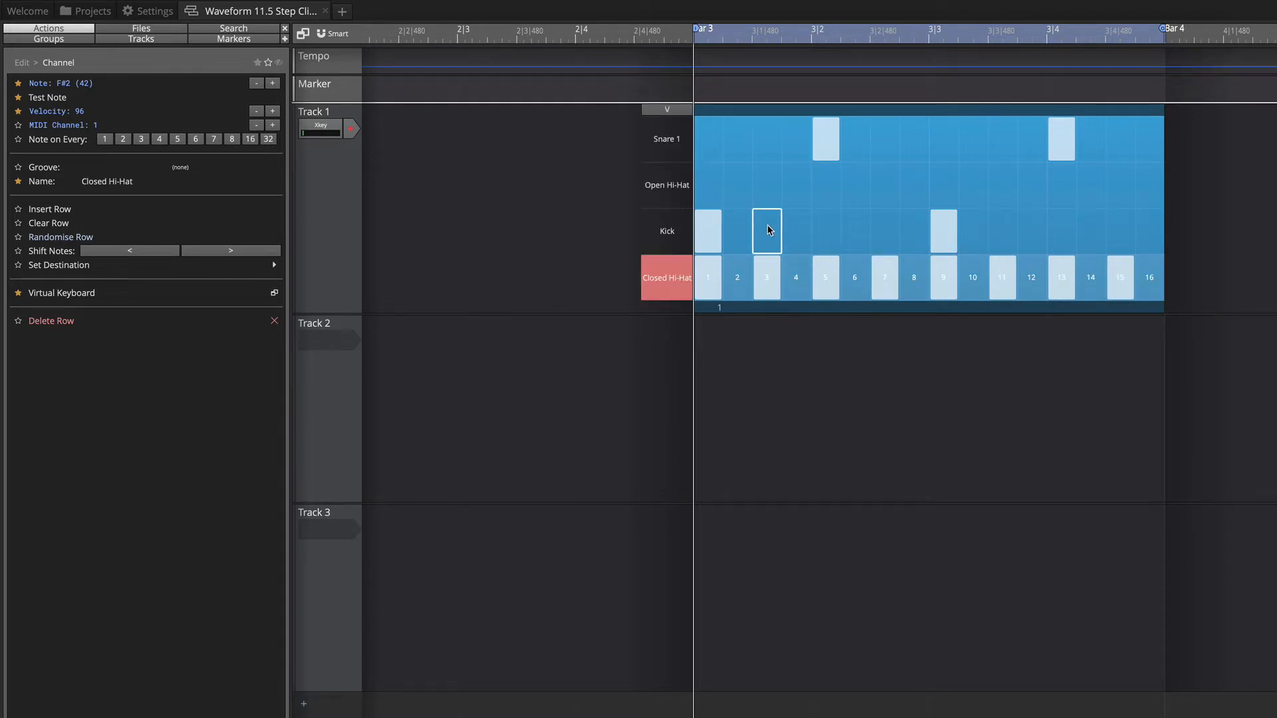
Add Kick hits on steps 11 and 15 and start playback of the pattern.
click(1002, 224)
click(1111, 225)
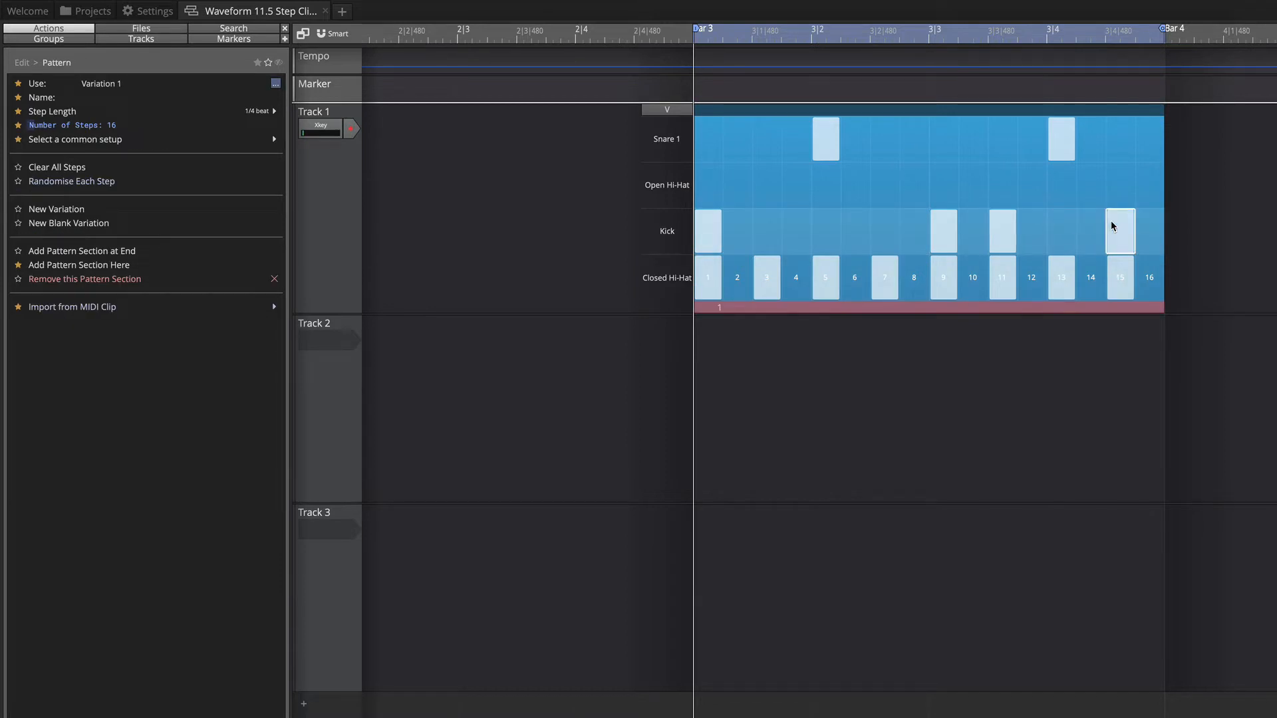
key(space)
Replace the Closed Hi-Hat hit on step 11 with an Open Hi-Hat hit and stop playback.
click(1004, 192)
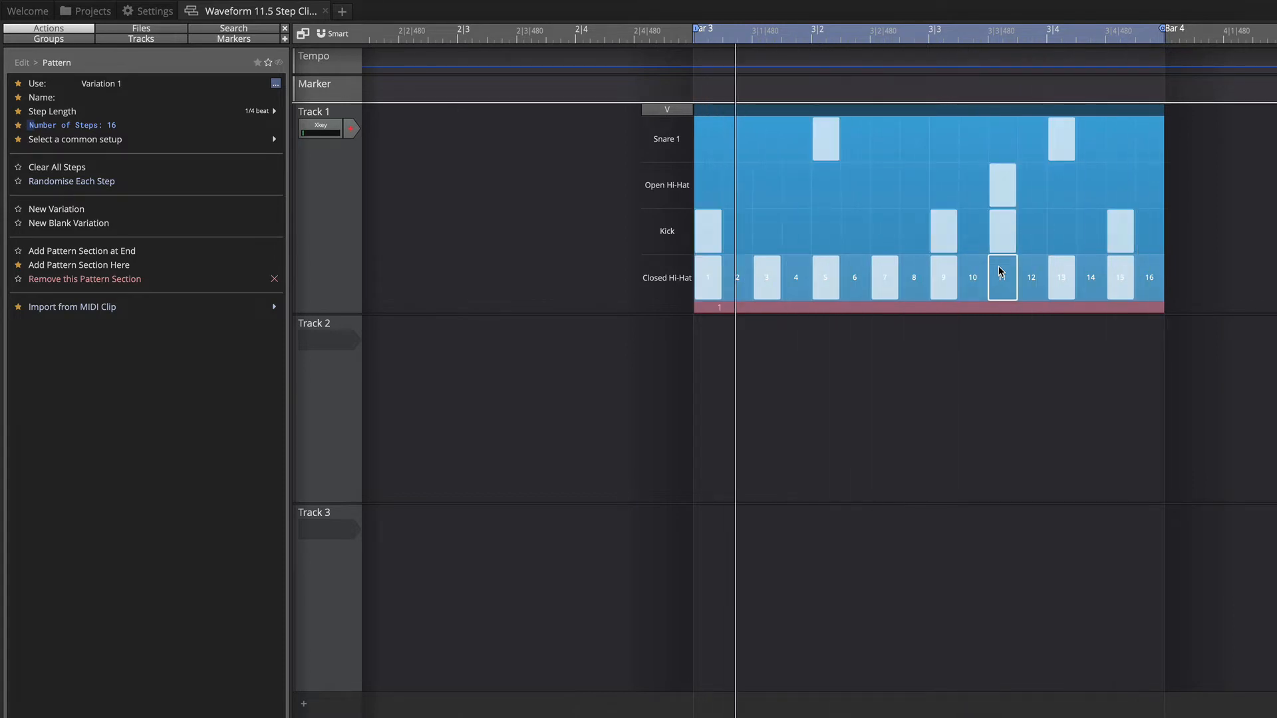
key(space)
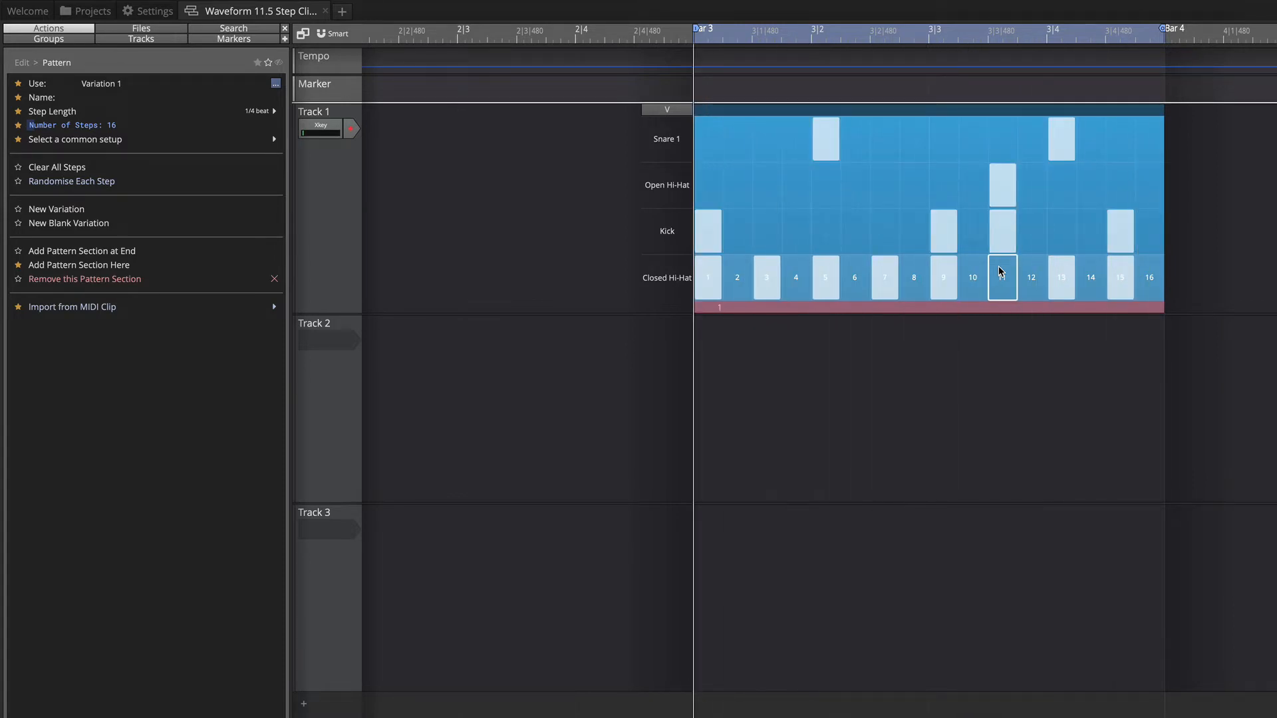
click(997, 271)
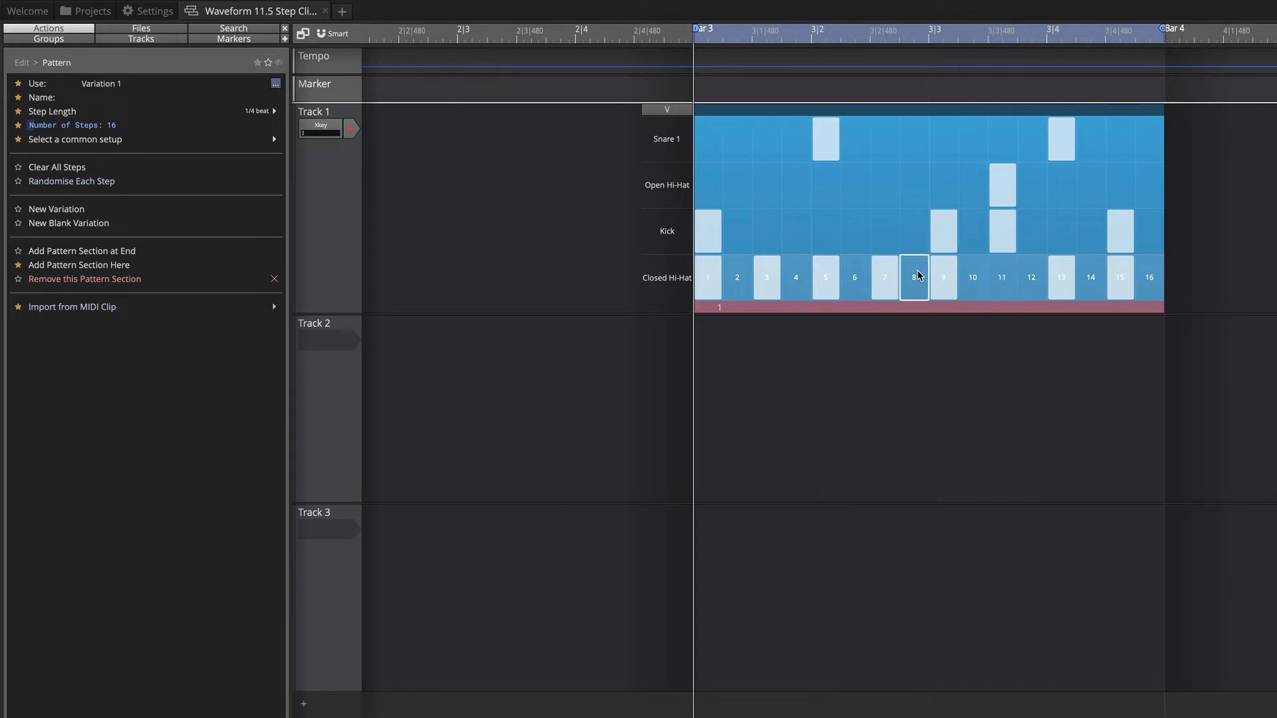
Add Closed Hi-Hat and Kick hits on step 8 and audition the pattern.
click(916, 278)
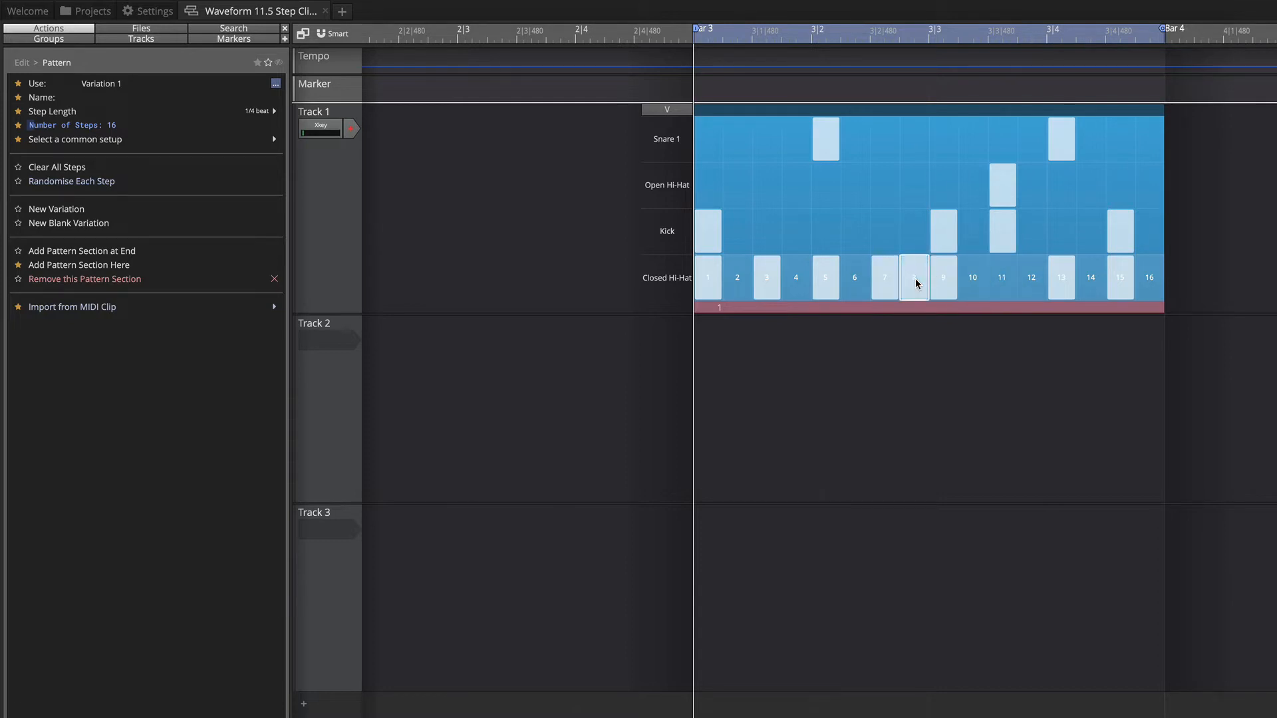
click(914, 243)
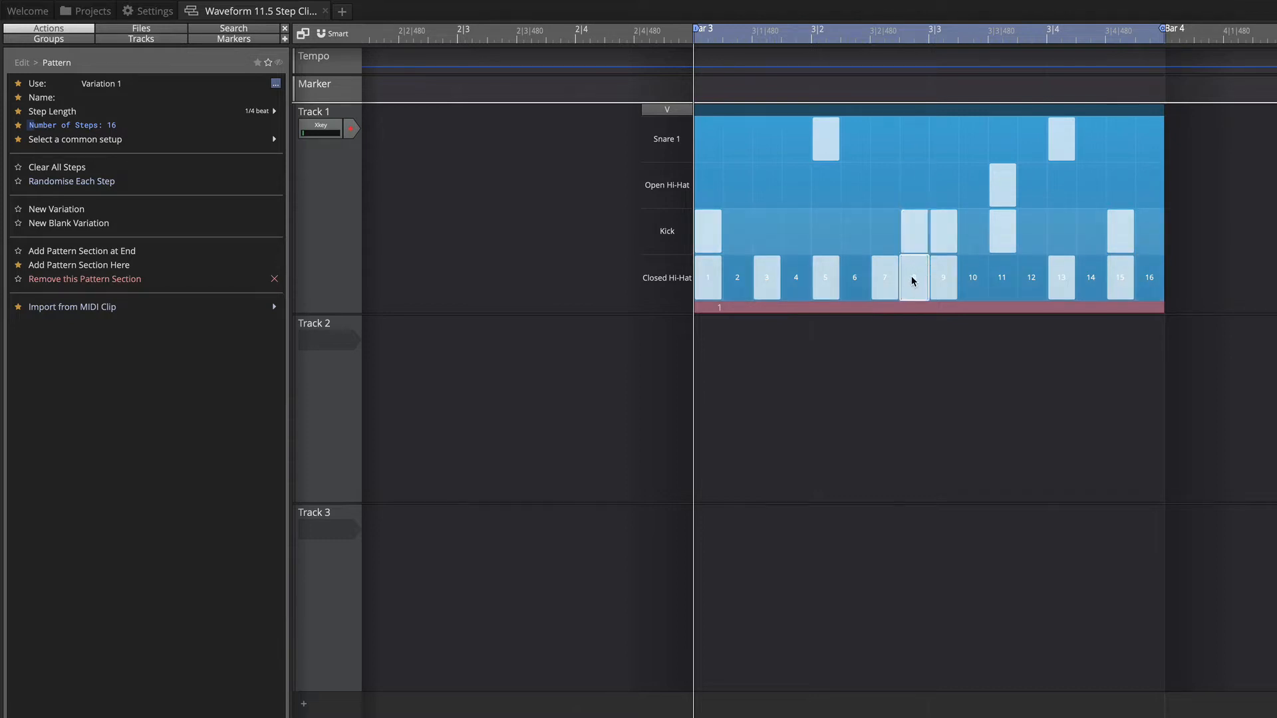
key(space)
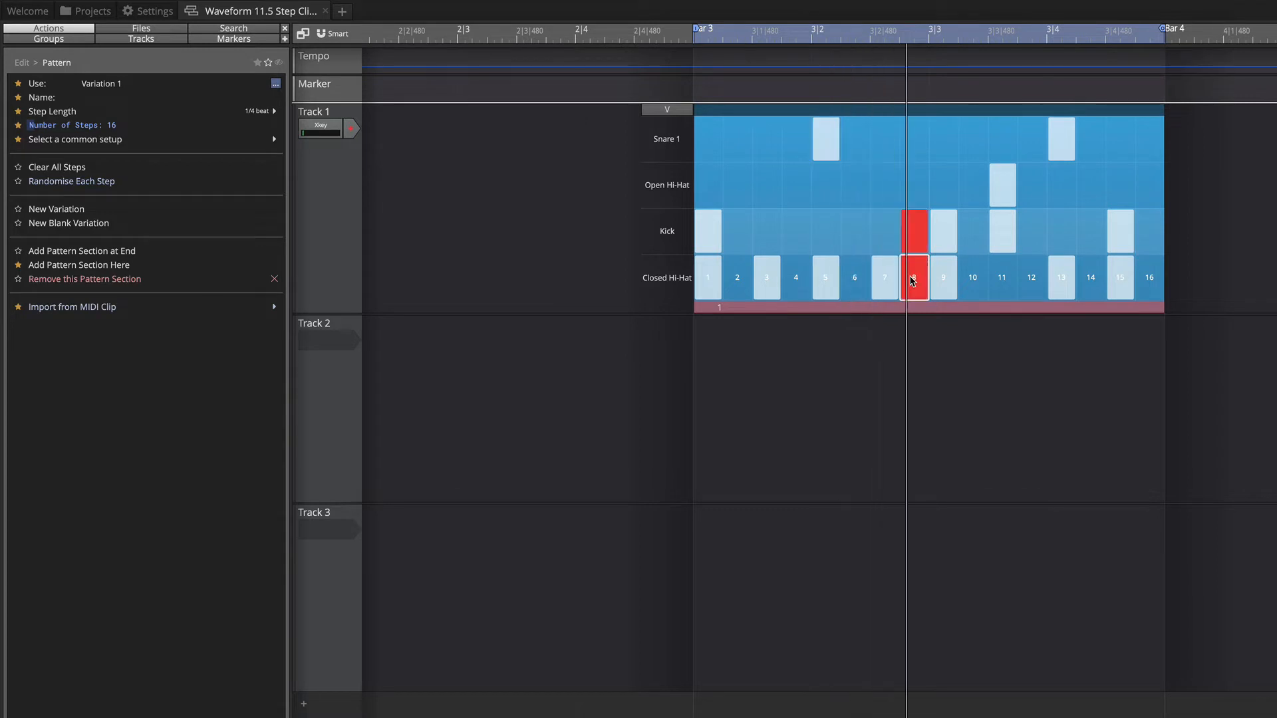
key(space)
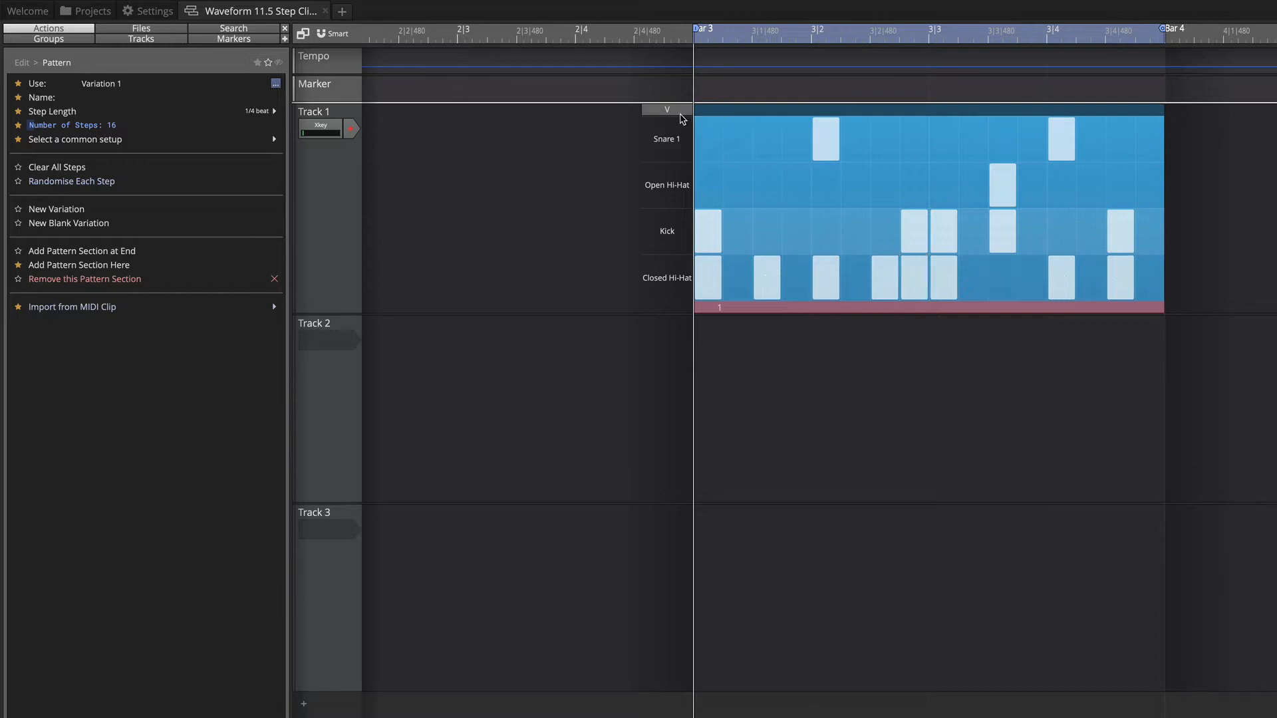
Show the Kick row's velocity lane in the step clip and make Track 1 taller.
click(670, 110)
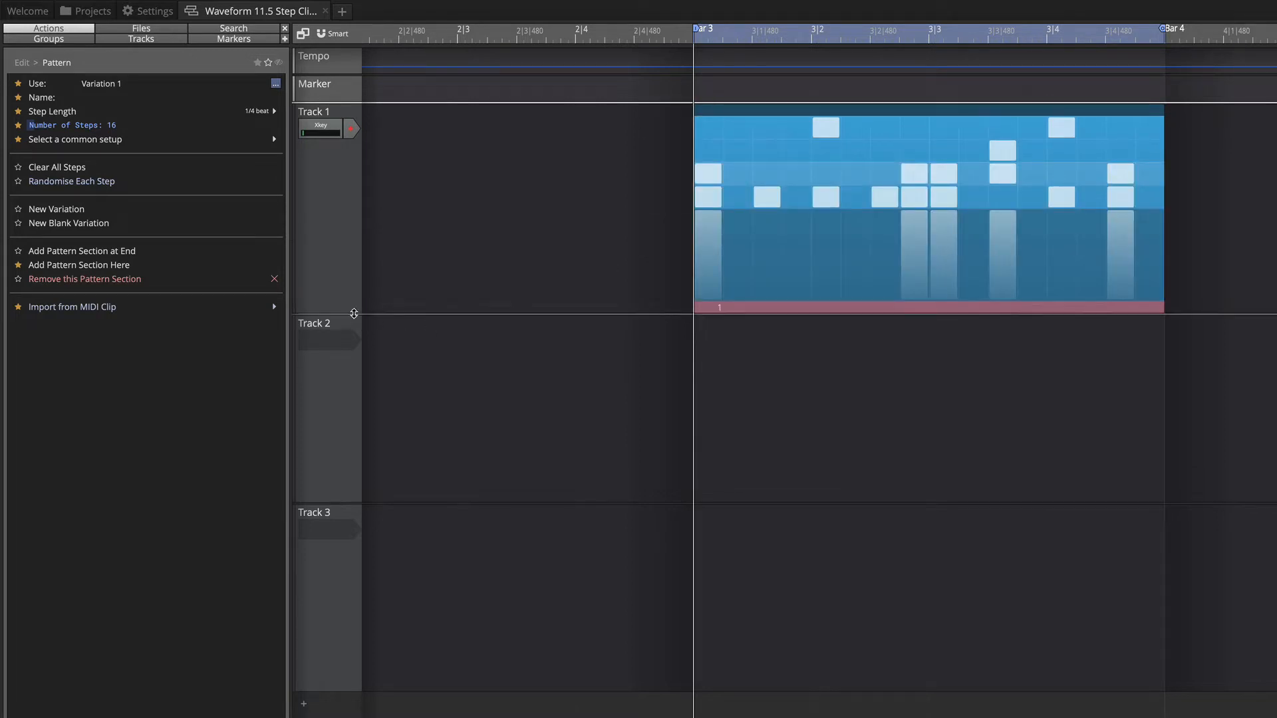
drag(352, 320, 351, 479)
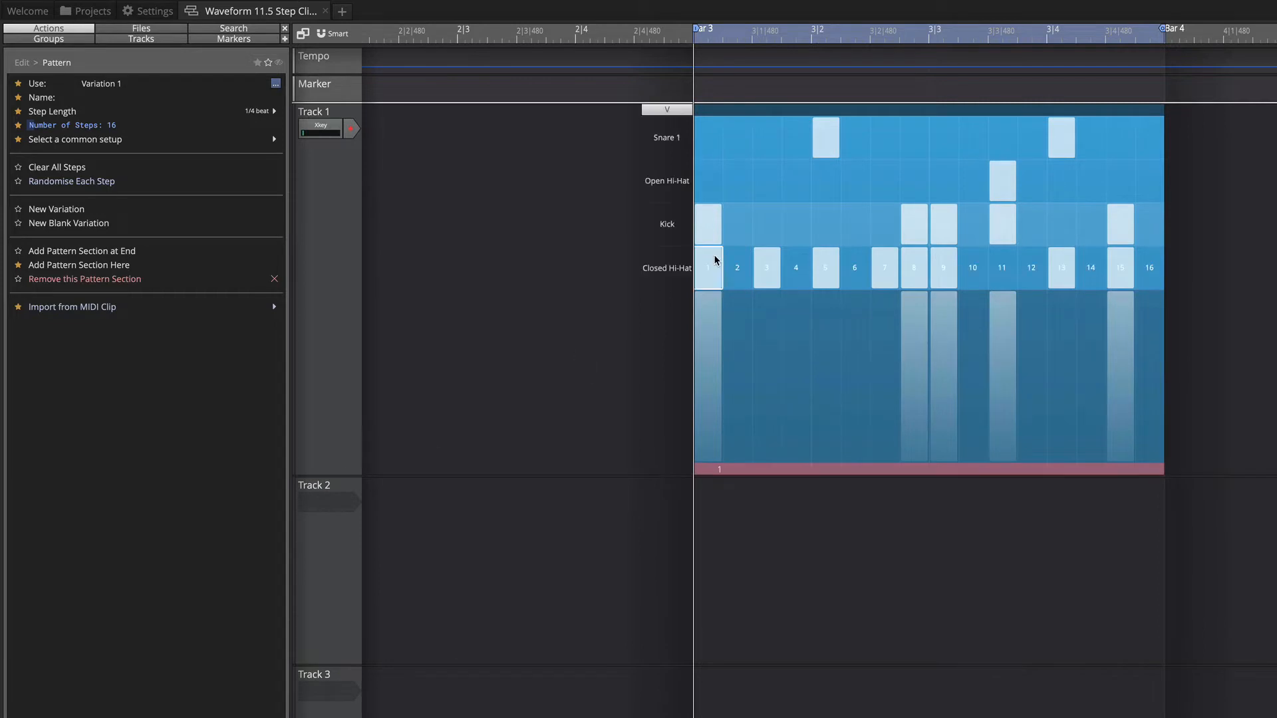
click(683, 227)
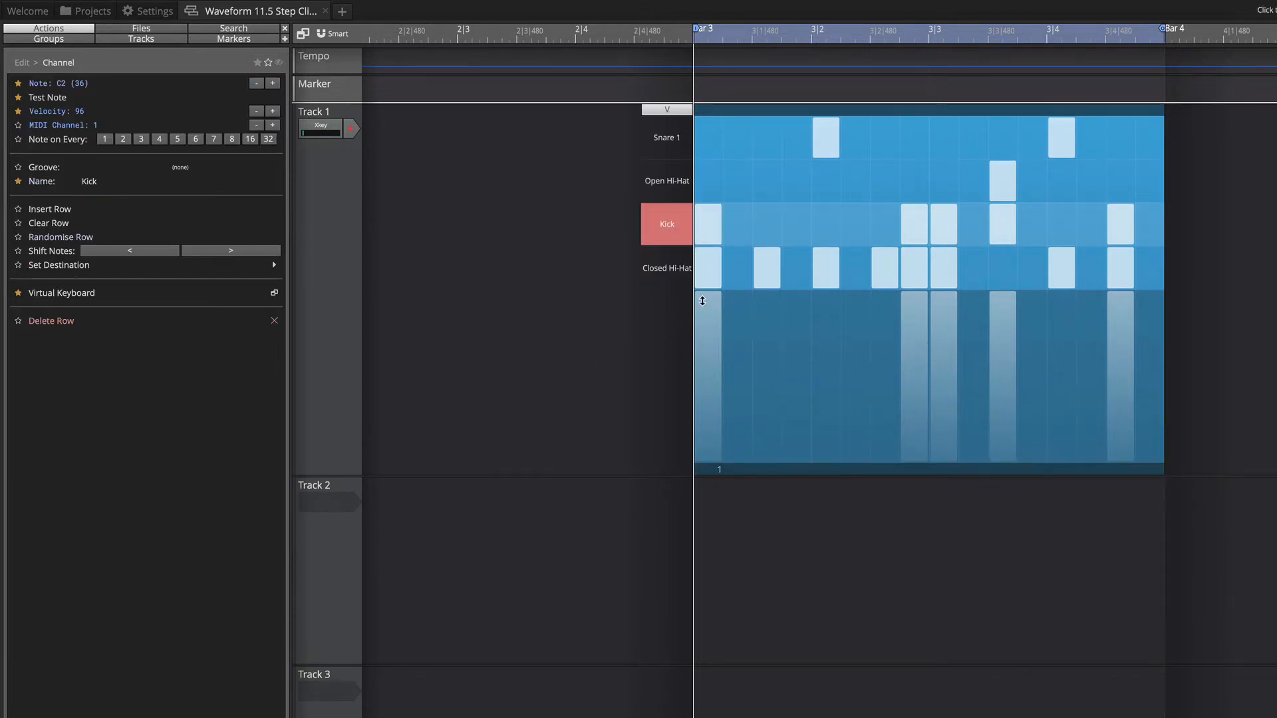
Lower the Kick velocities slightly on steps 1 and 11 and to 75% on step 8, and audition the pattern.
mouse_move(708, 297)
mouse_down()
mouse_move(708, 336)
mouse_move(706, 304)
mouse_up()
drag(913, 314, 1008, 308)
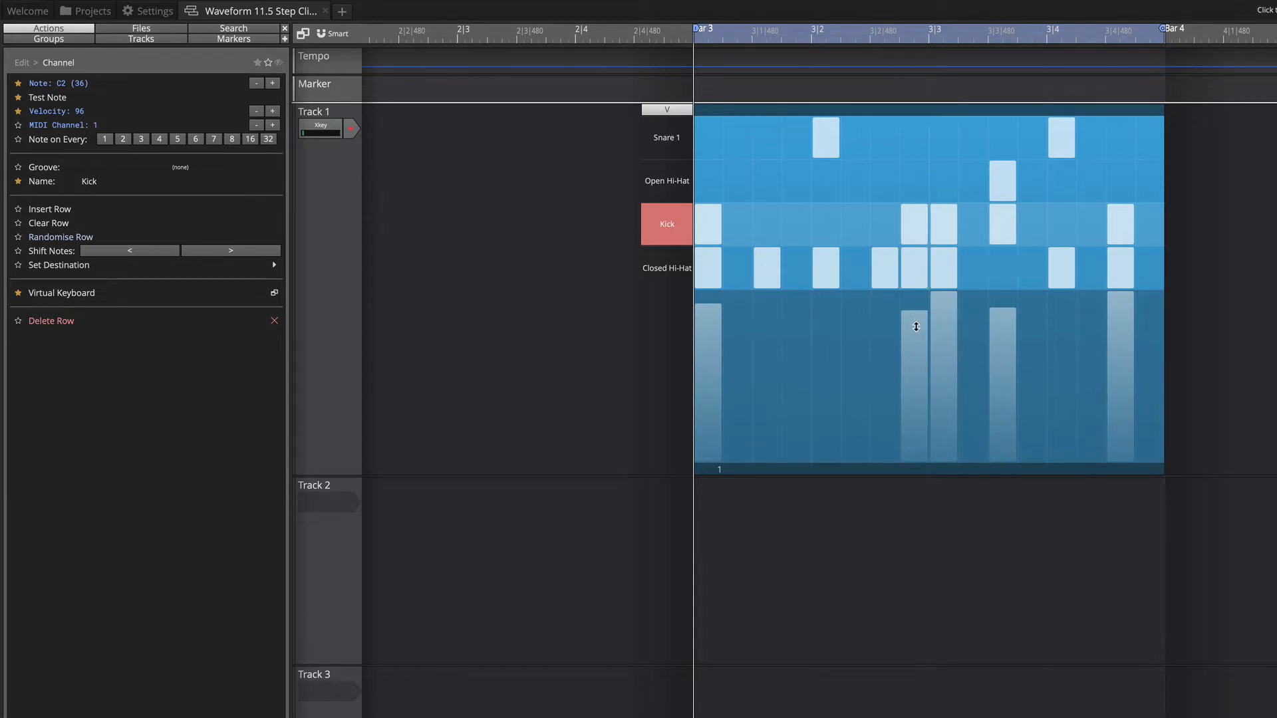
drag(915, 321, 915, 333)
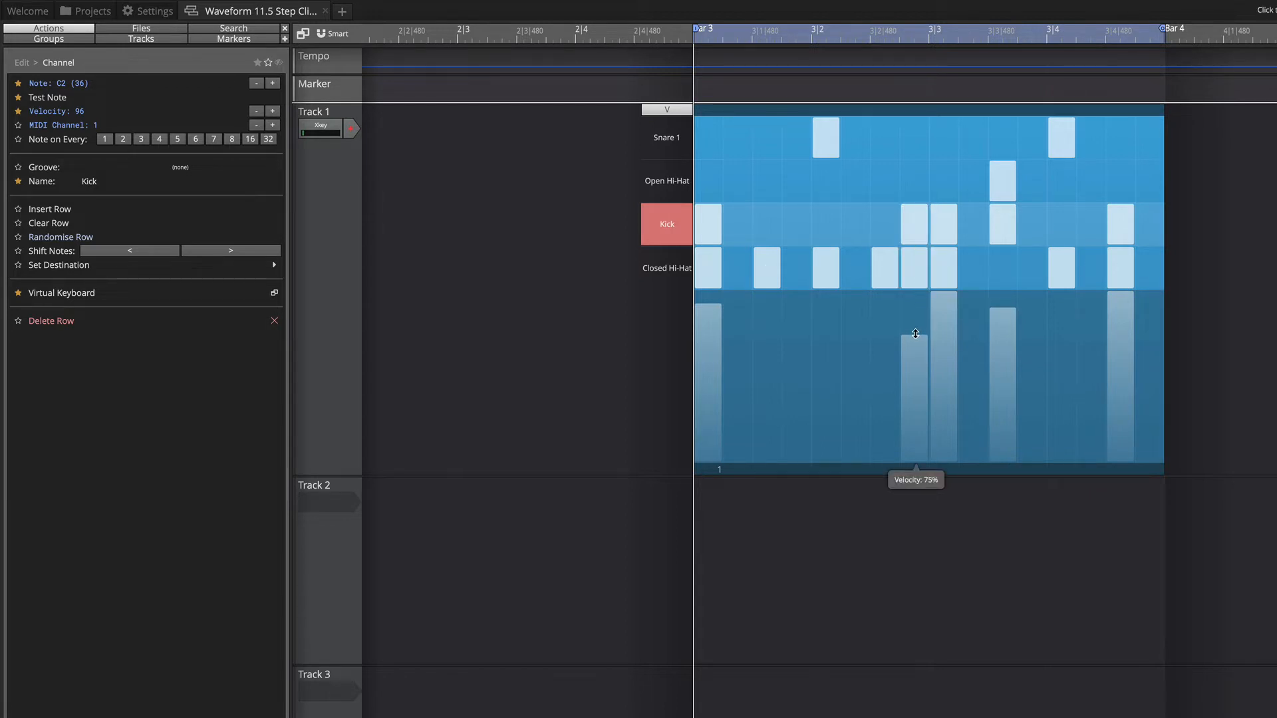
key(space)
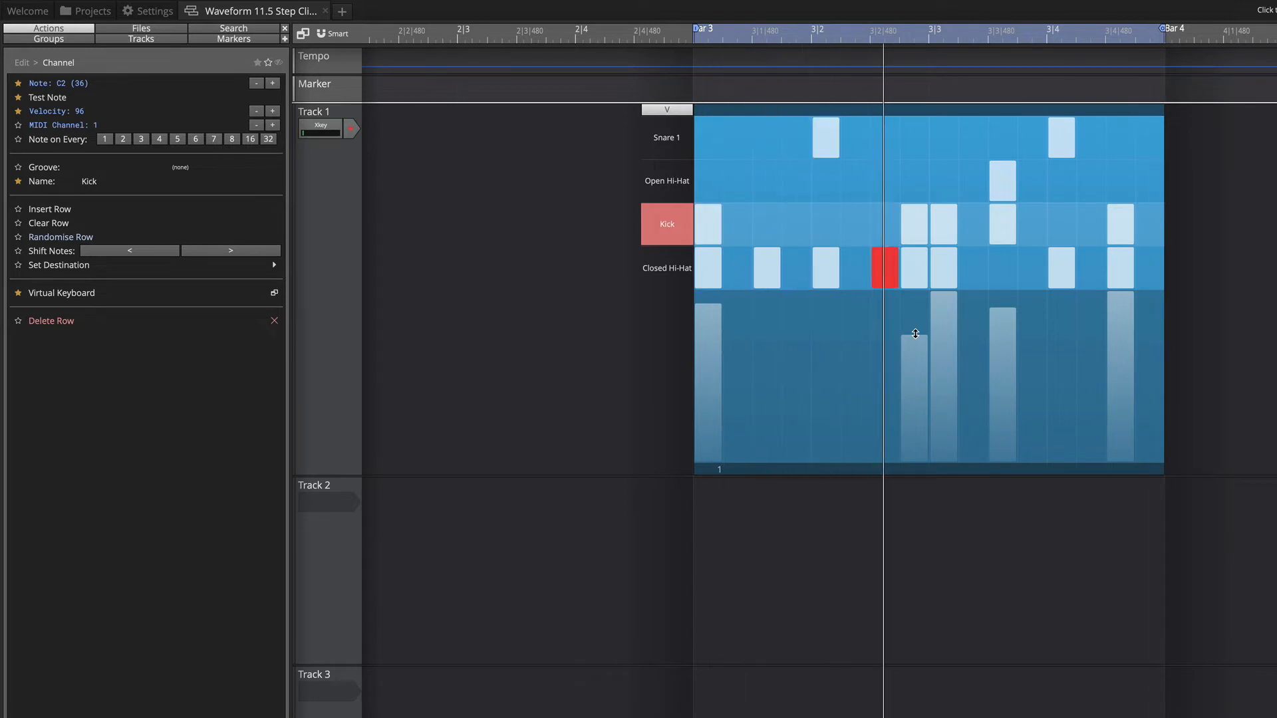
key(space)
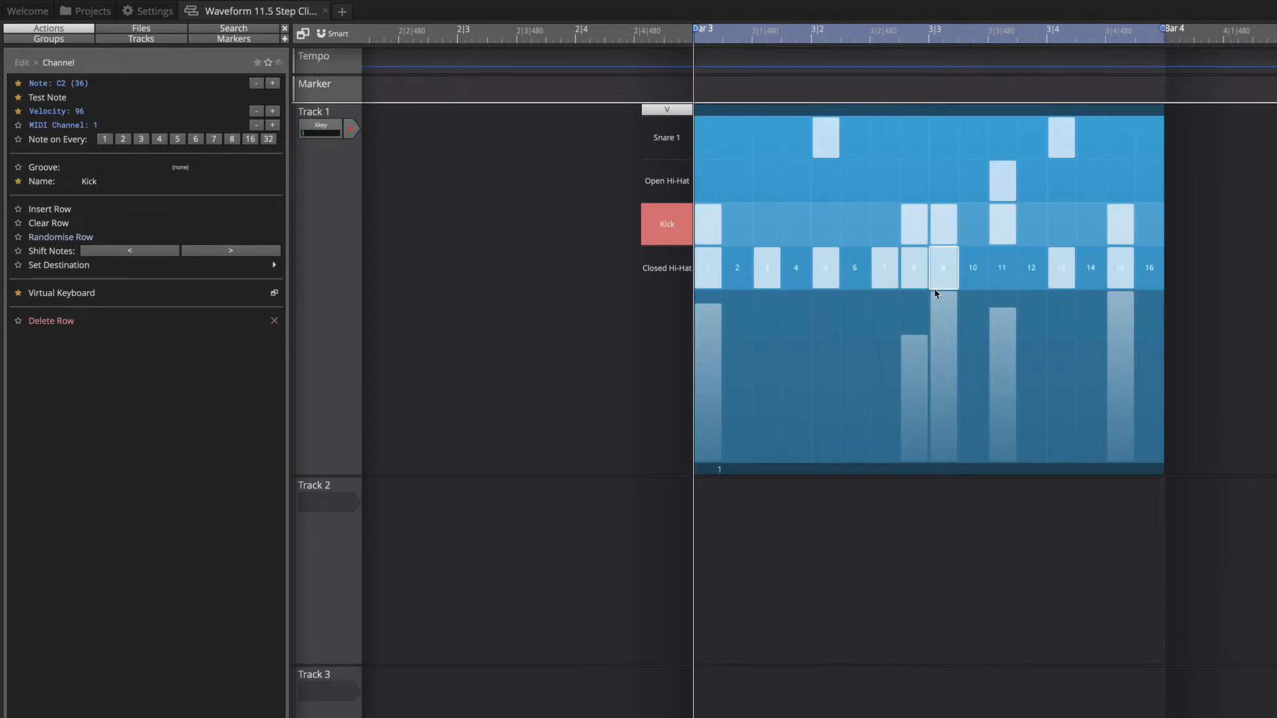
Lower the Closed Hi-Hat velocities on steps 1, 3, 5, 7, 8, 9, 13 and 15, with step 1 at 87%, and audition the pattern.
click(671, 273)
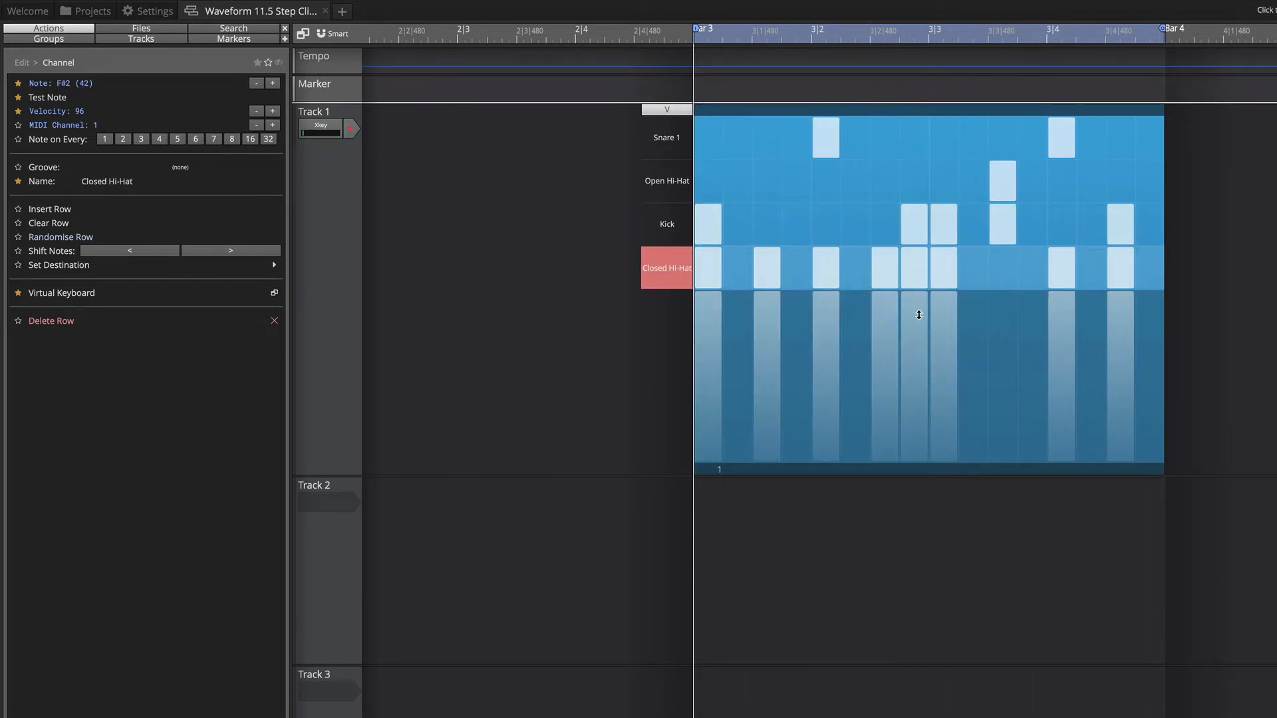
mouse_move(918, 314)
mouse_down()
mouse_move(887, 333)
mouse_move(825, 333)
mouse_move(708, 312)
mouse_up()
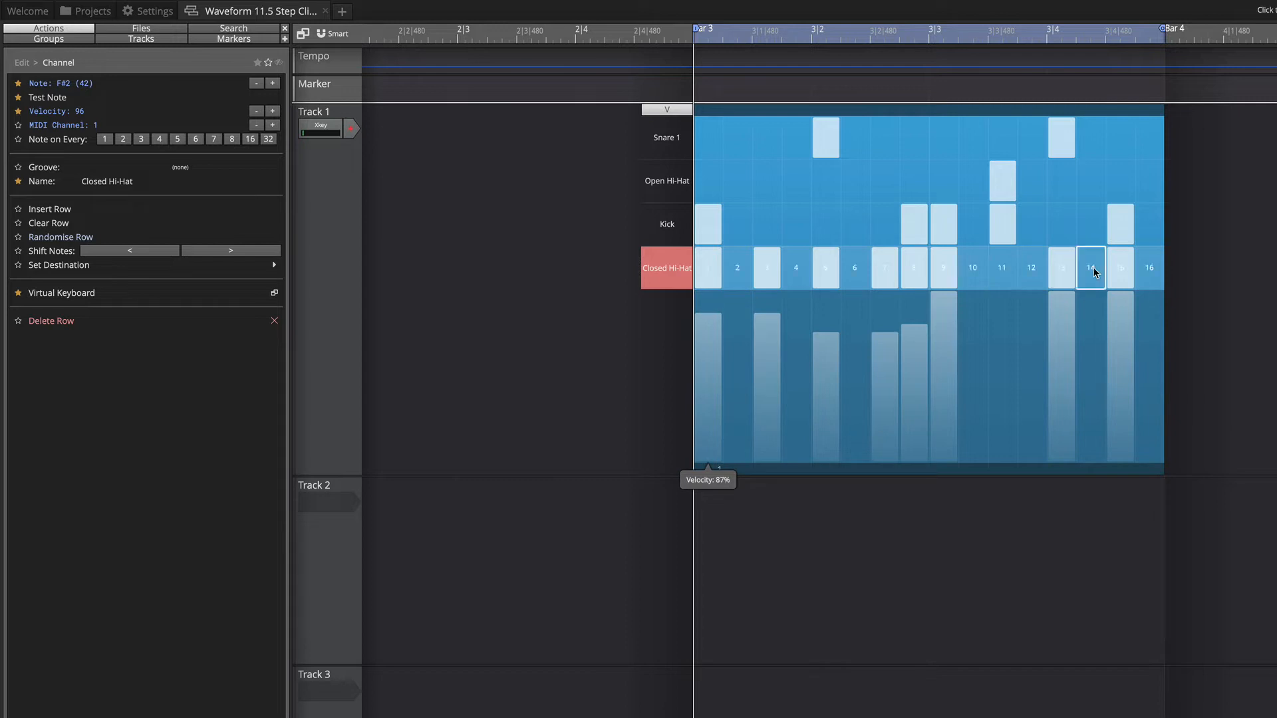
drag(1061, 308, 1128, 310)
key(space)
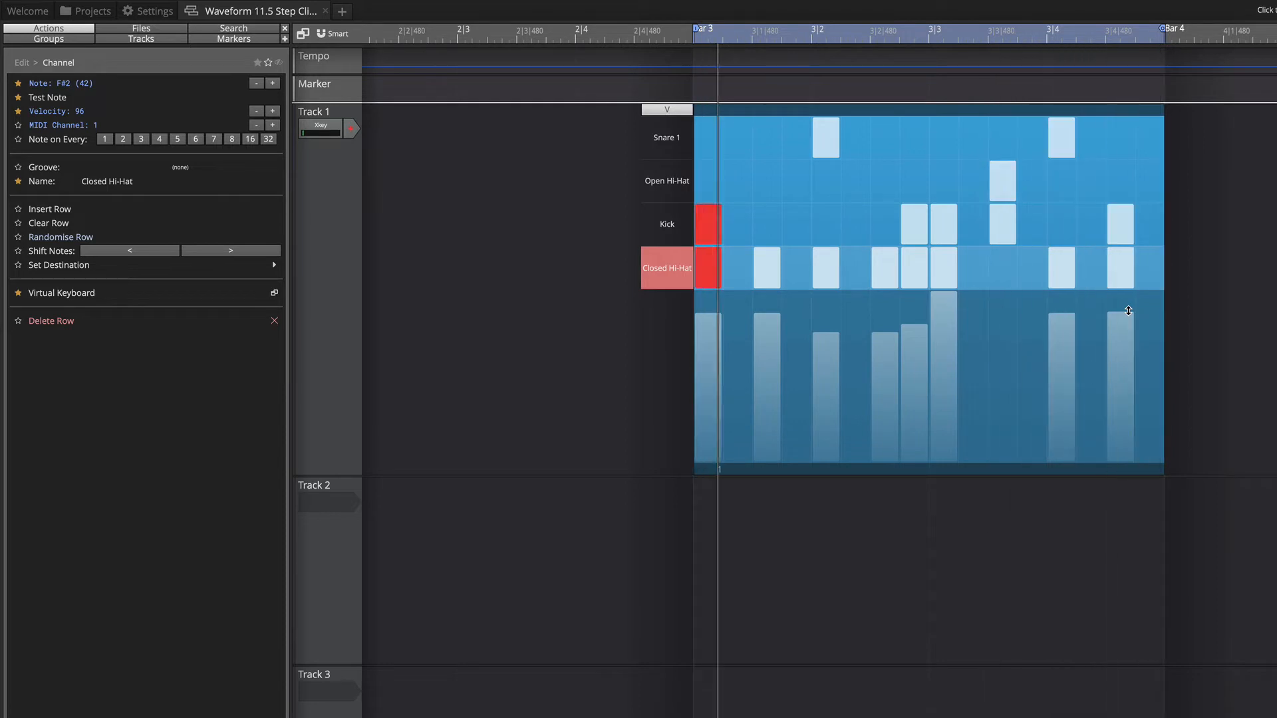
key(space)
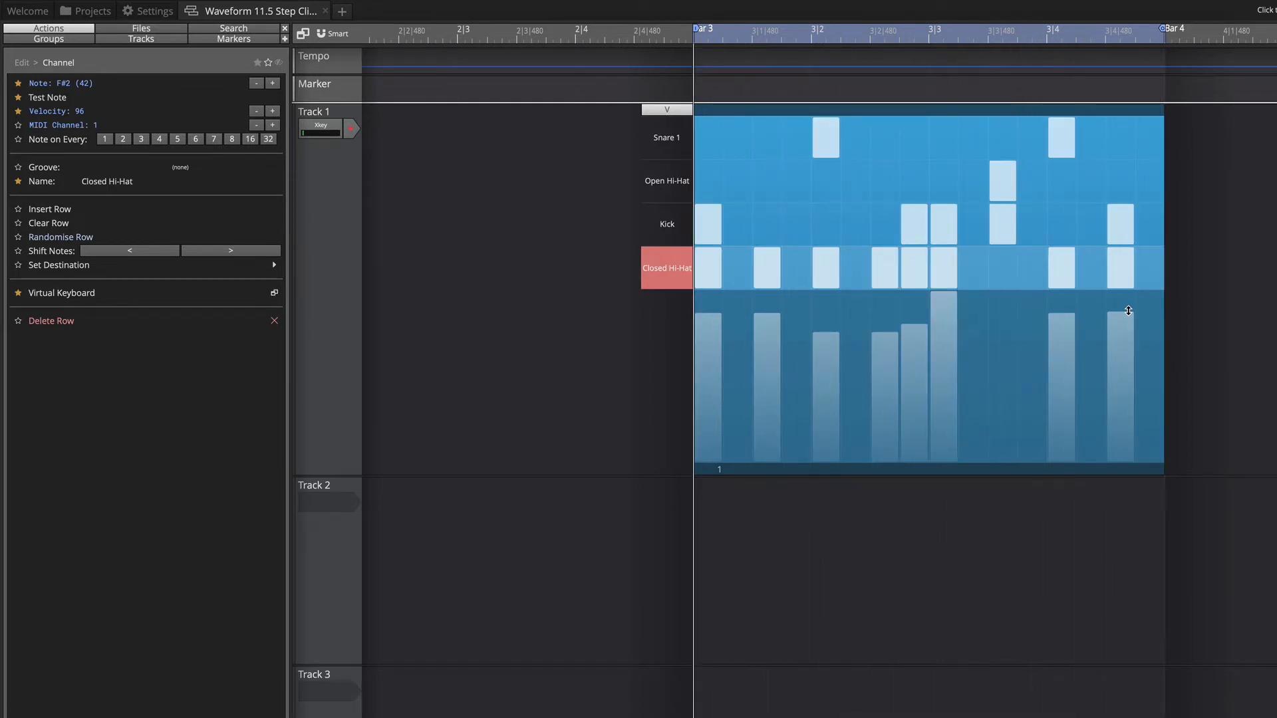
click(948, 368)
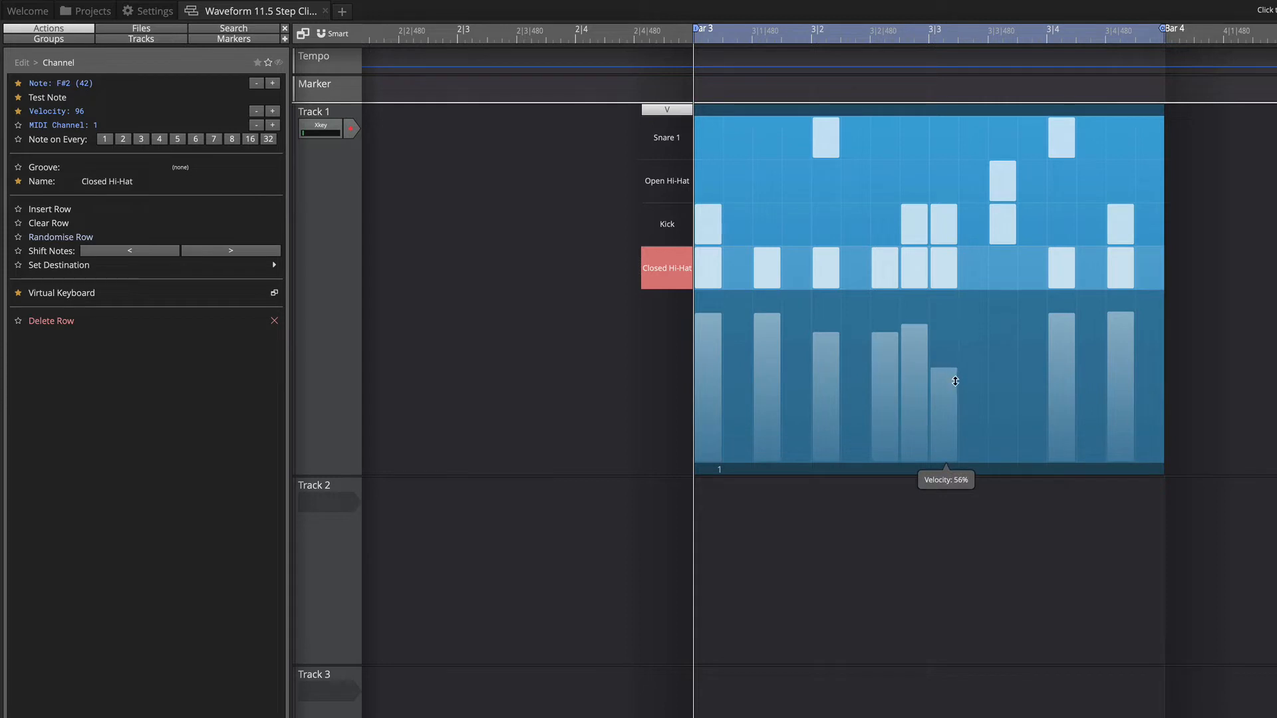
drag(955, 381, 948, 340)
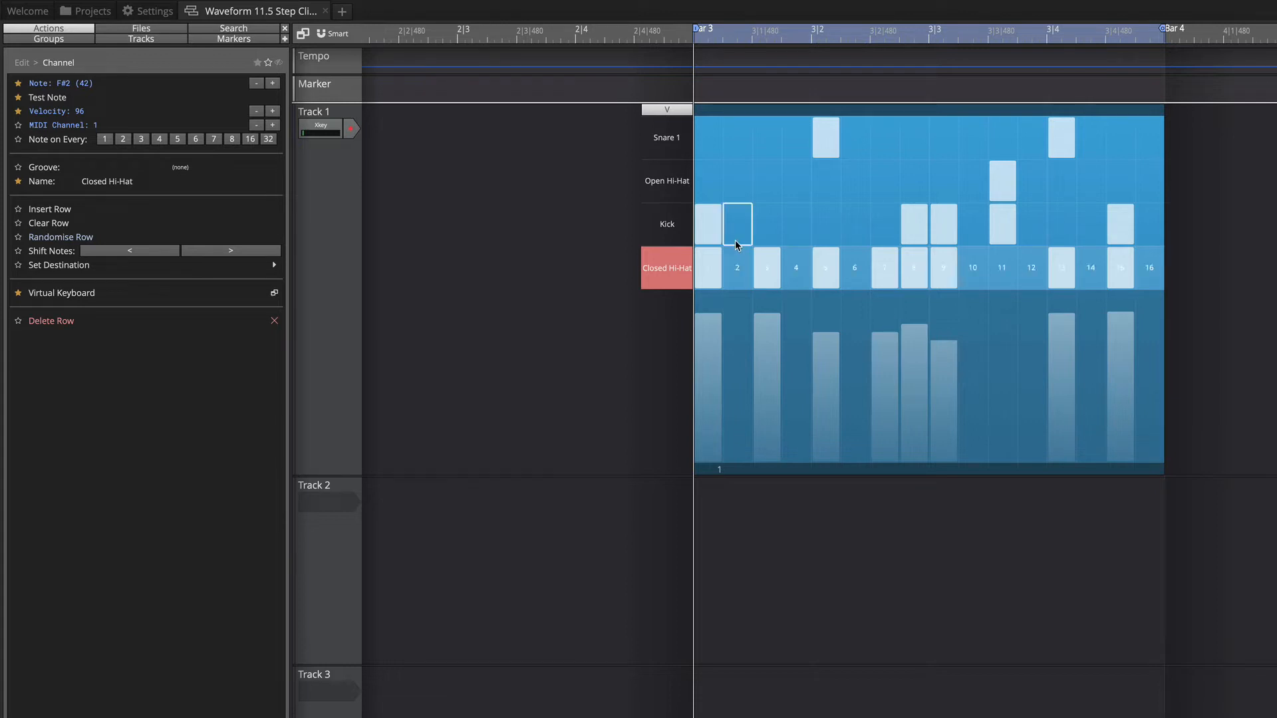
Hide the step clip's velocity lane and make Track 1 shorter.
click(677, 110)
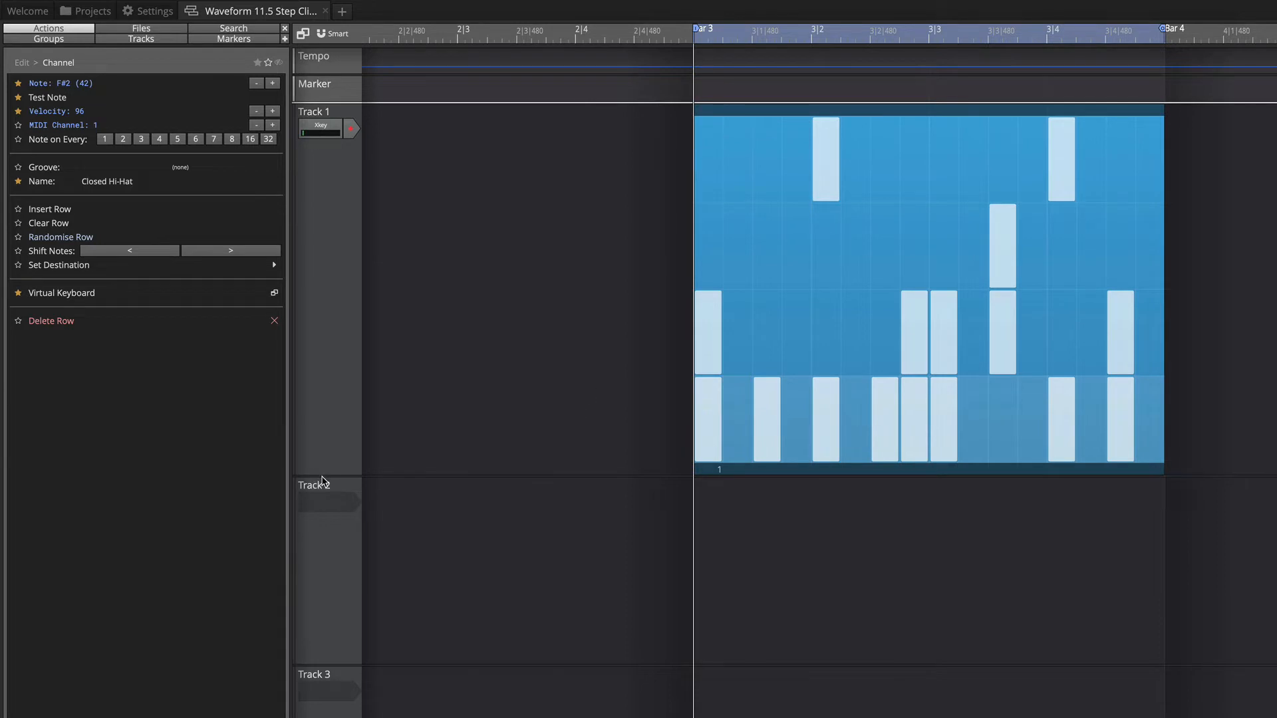
drag(322, 476, 311, 336)
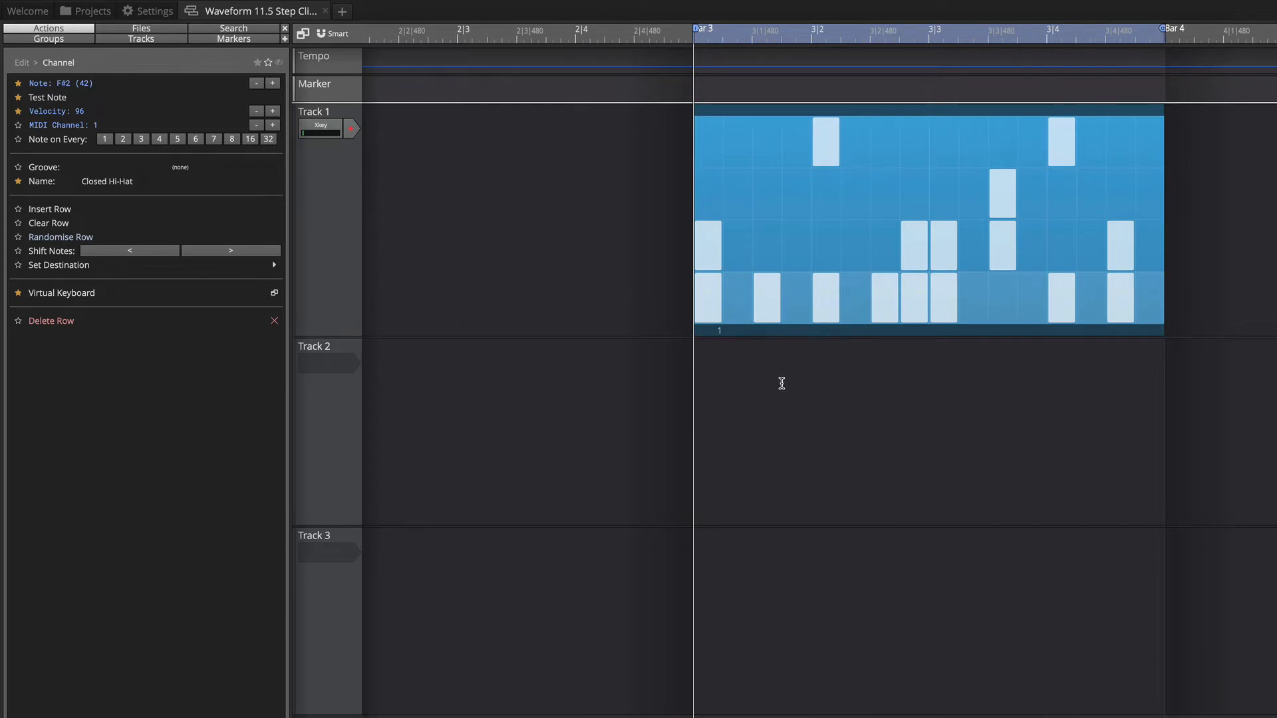
Add a second pattern section with Kick on steps 14 and 16 instead of 15 and Closed Hi-Hat on 16, then loop and audition both sections.
click(784, 335)
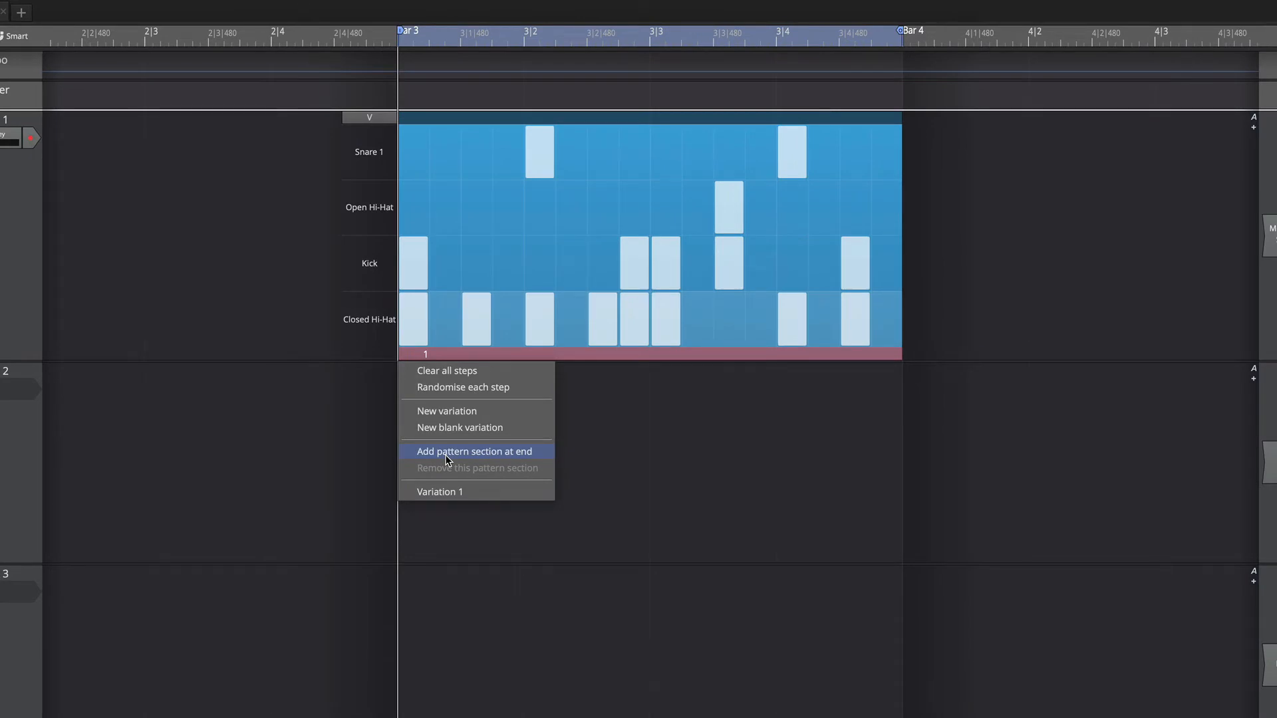
click(447, 452)
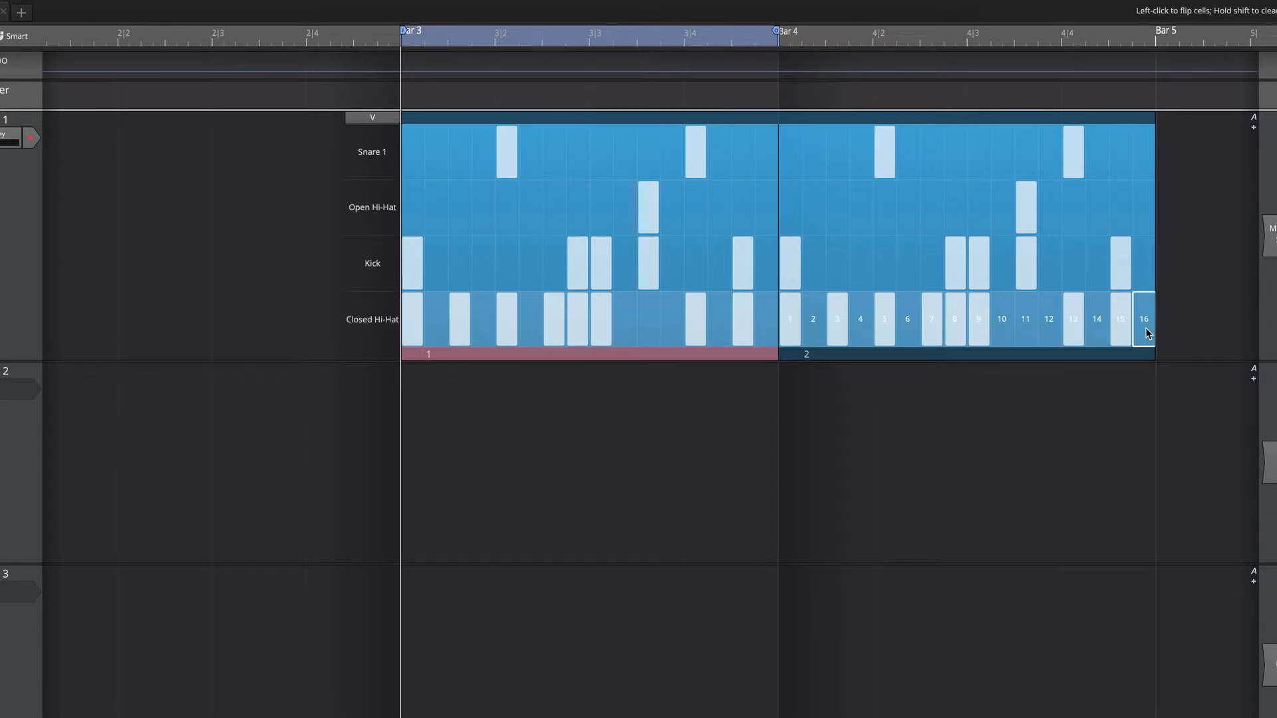
click(1097, 263)
click(1137, 266)
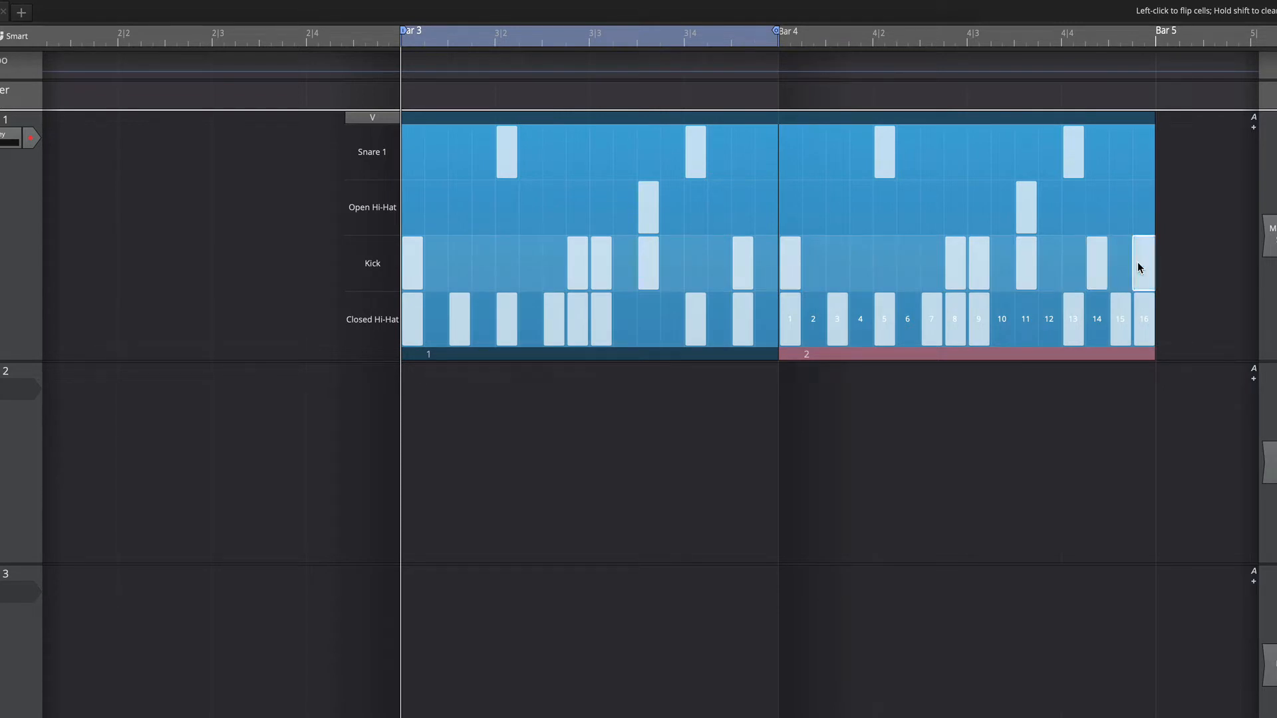
key(space)
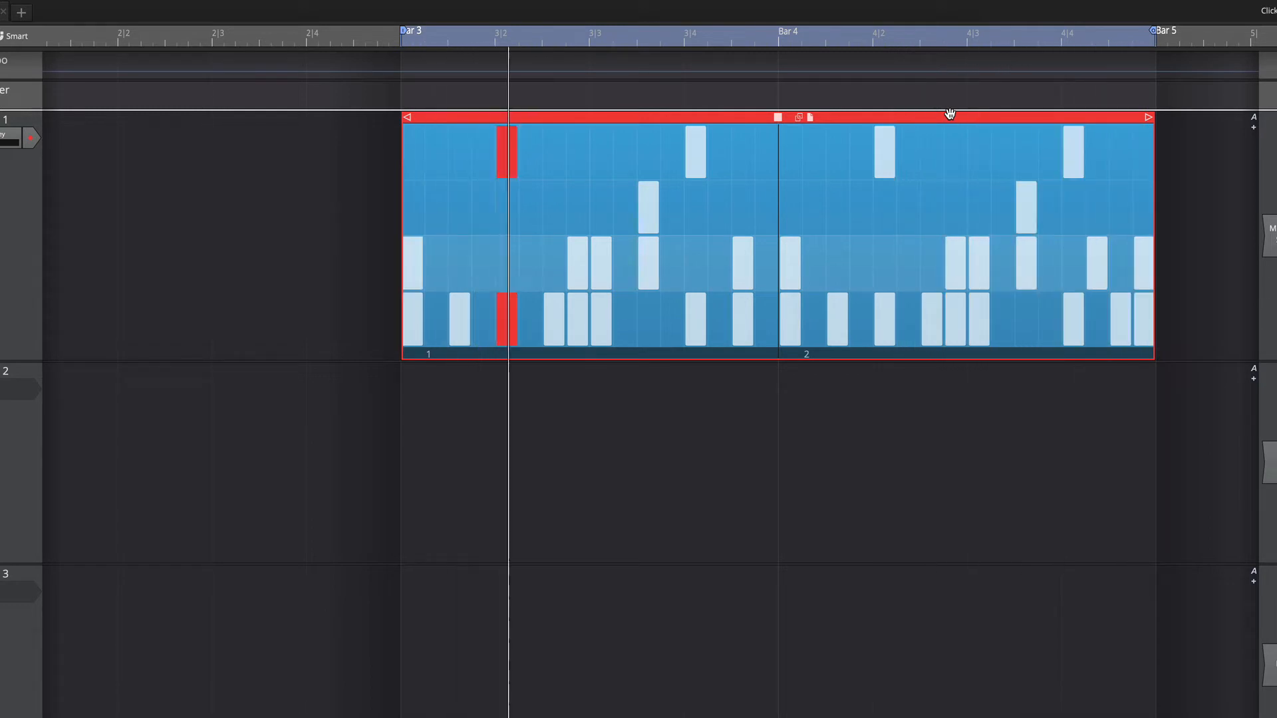
key(space)
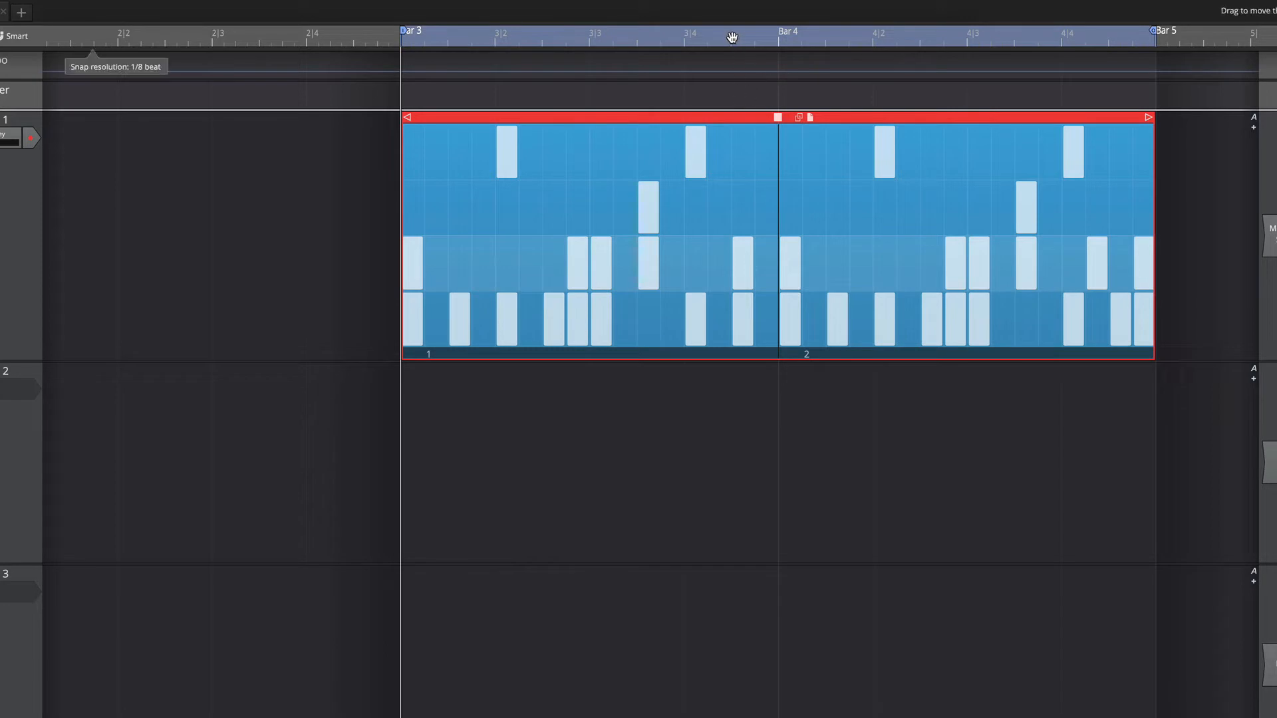
Add a third pattern section at the end of the step clip.
drag(732, 37, 732, 37)
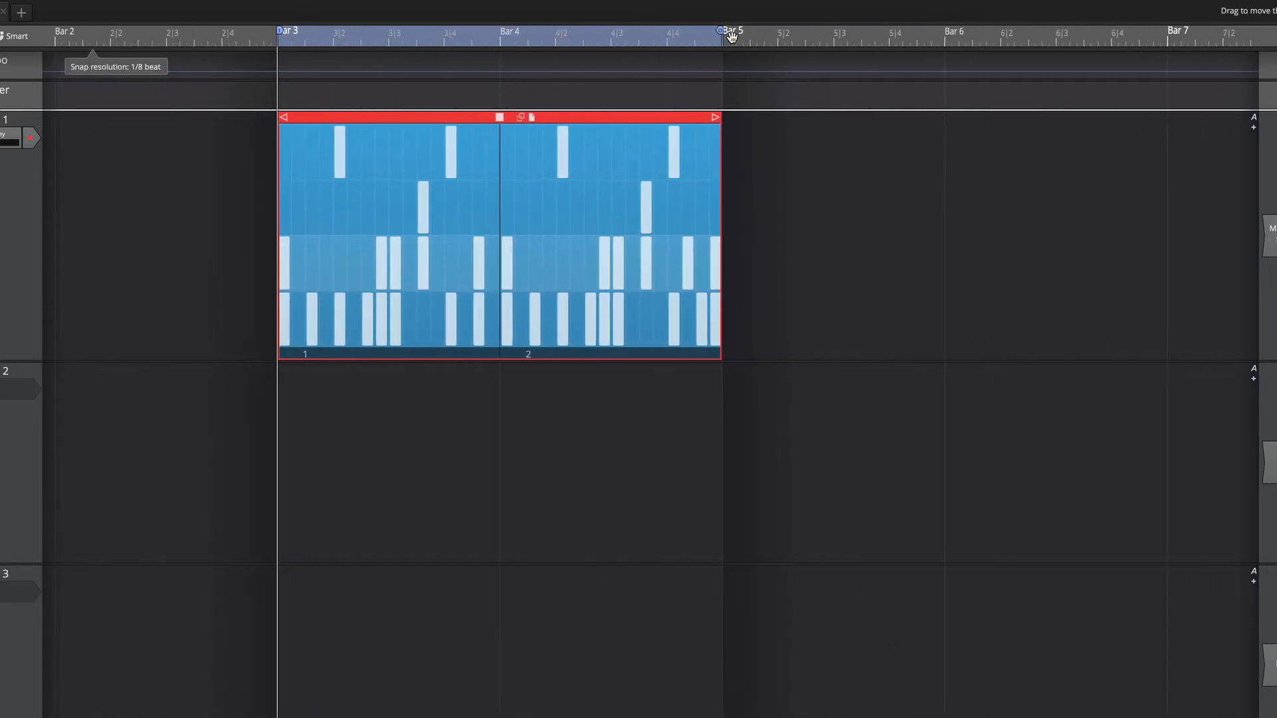
right_click(594, 357)
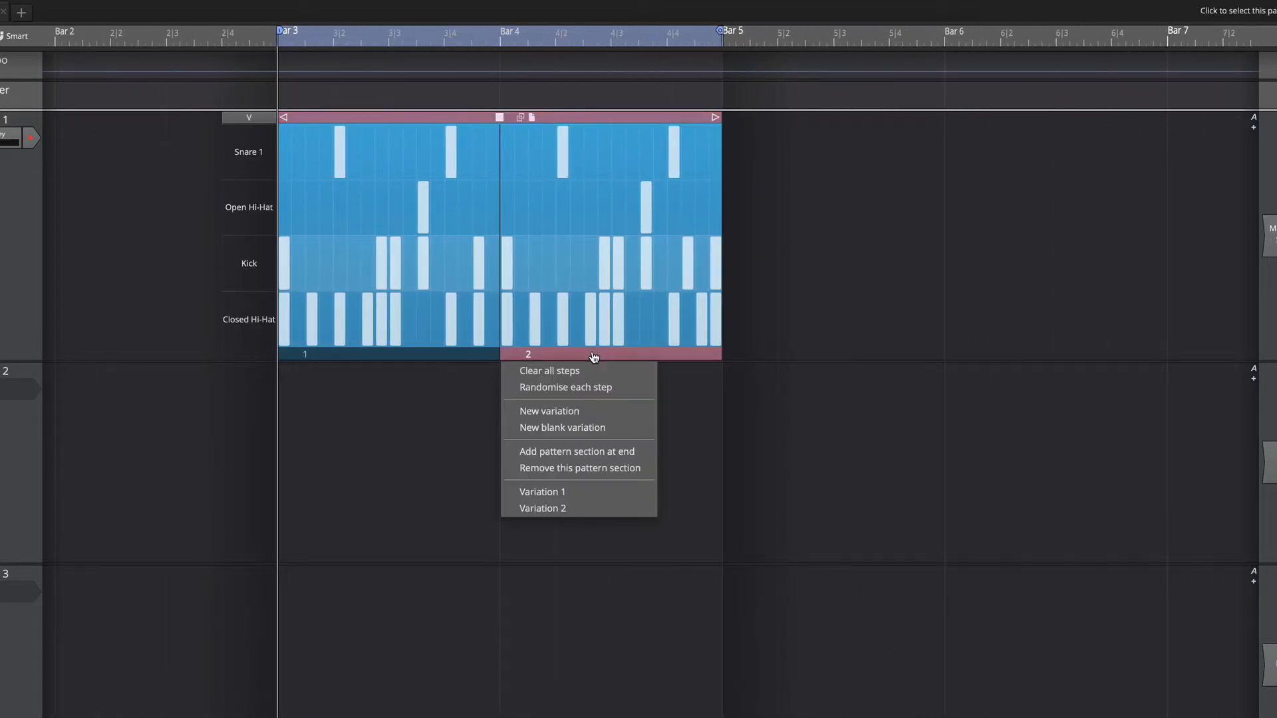
click(604, 455)
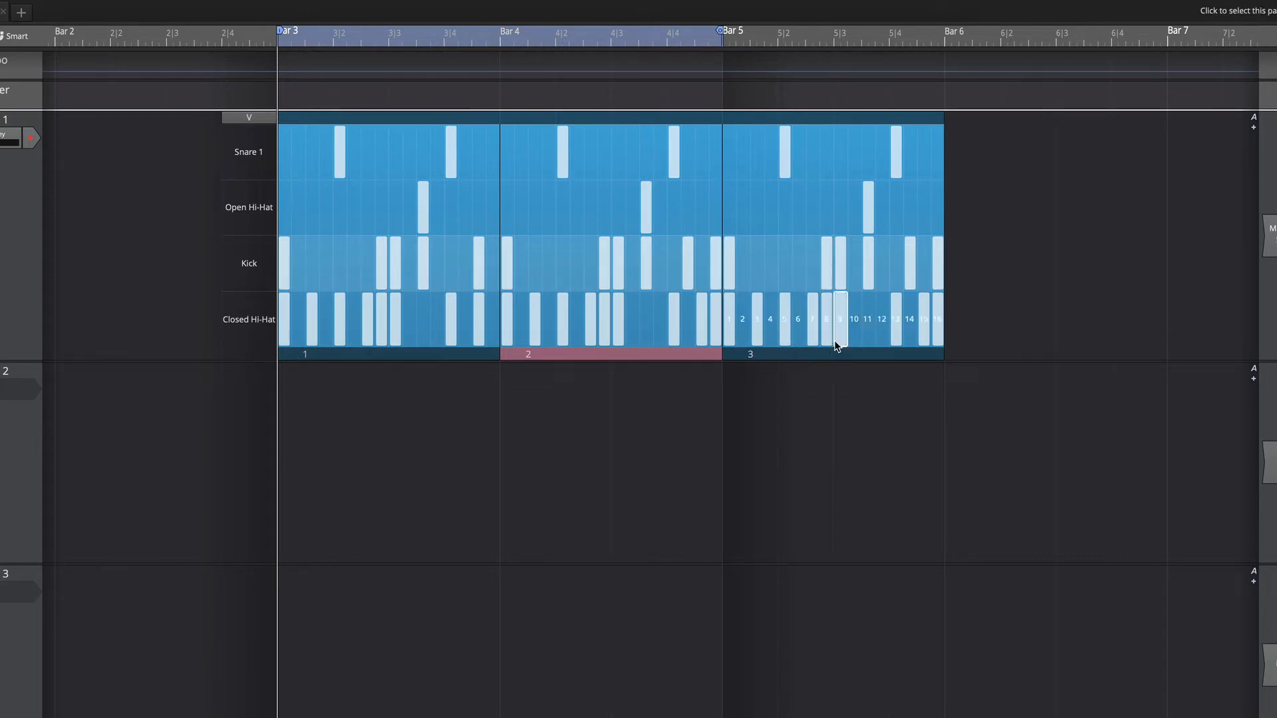
Remove the Closed Hi-Hat hits on steps 1, 3, 5, 7, 8 and 9 of the third section, and loop and audition the whole clip.
click(732, 321)
click(755, 323)
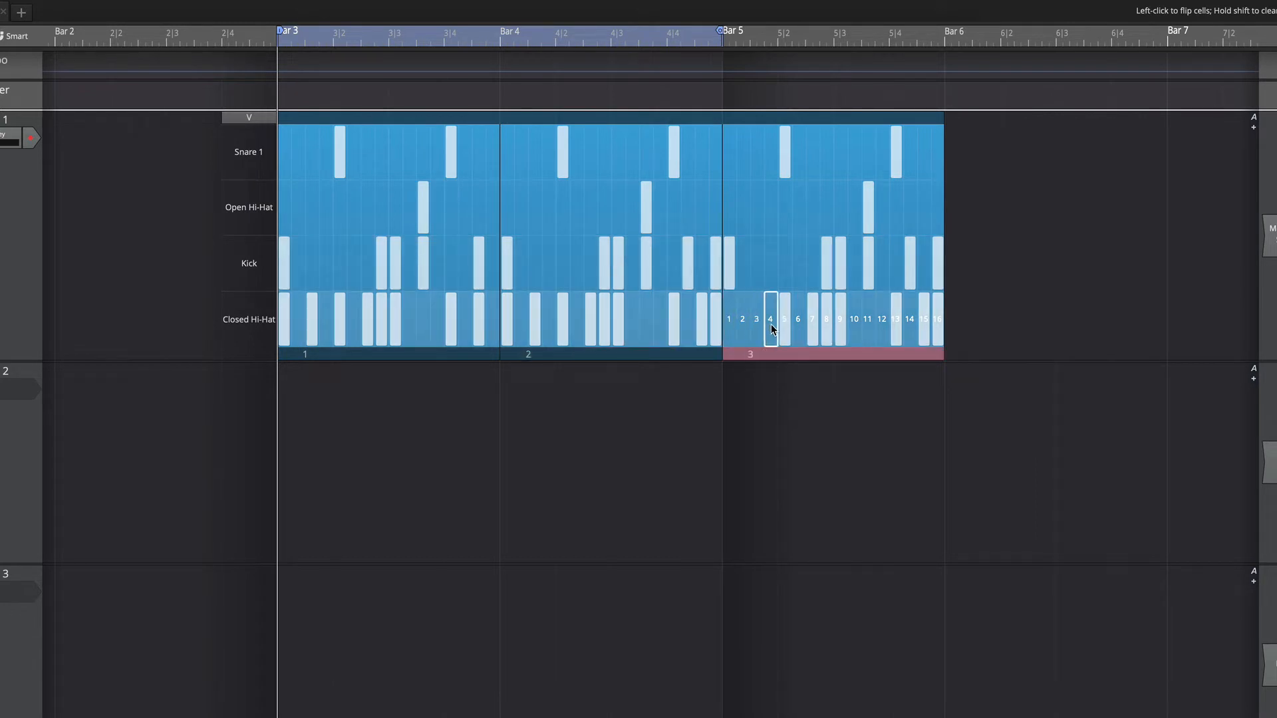
click(785, 326)
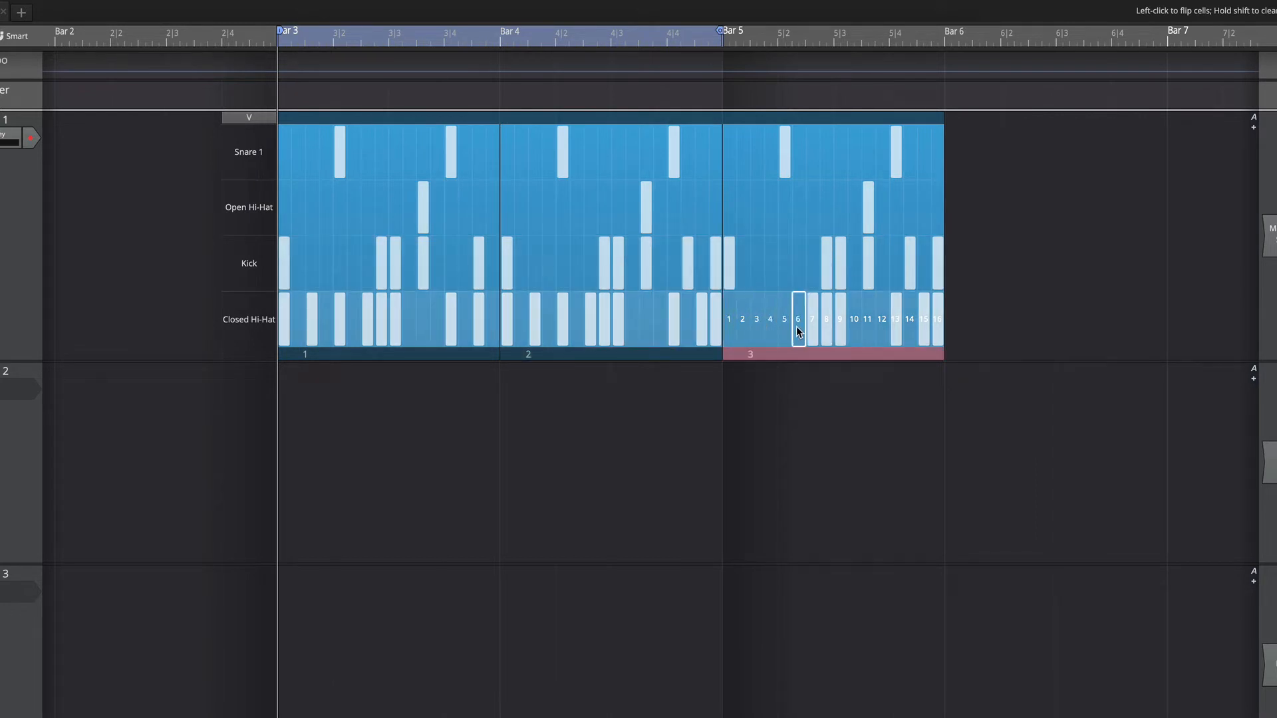
click(748, 116)
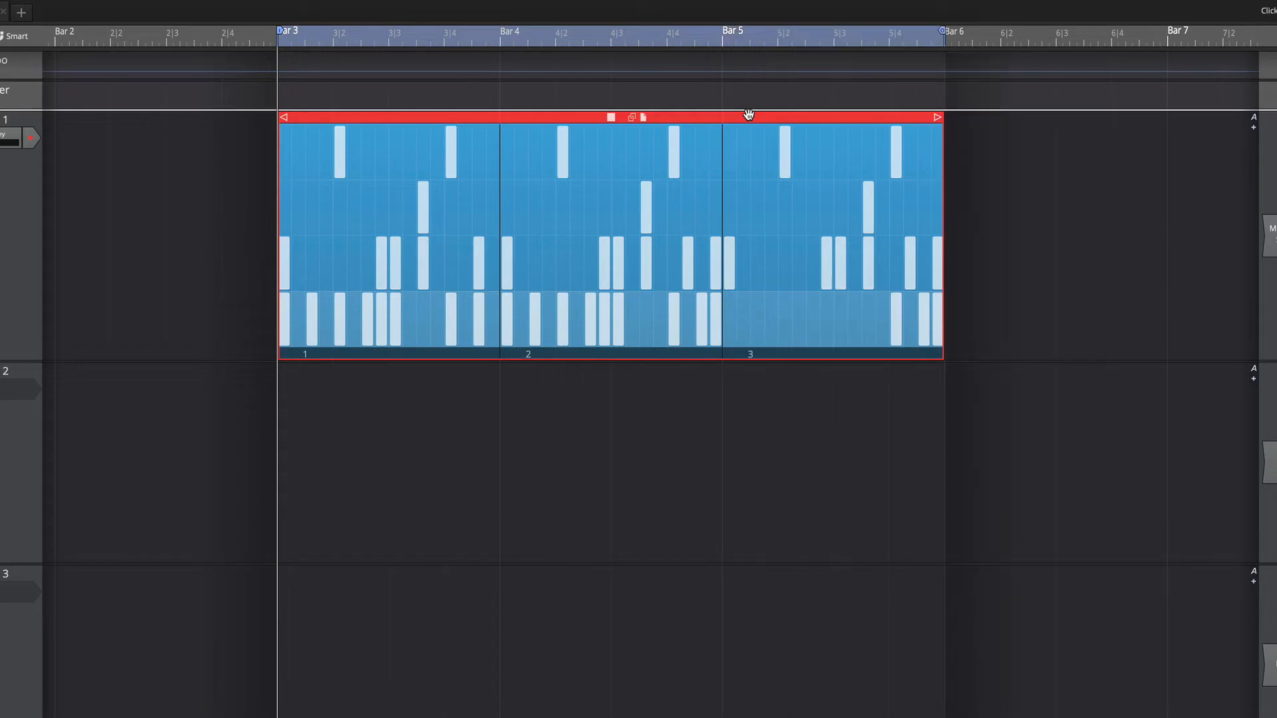
key(space)
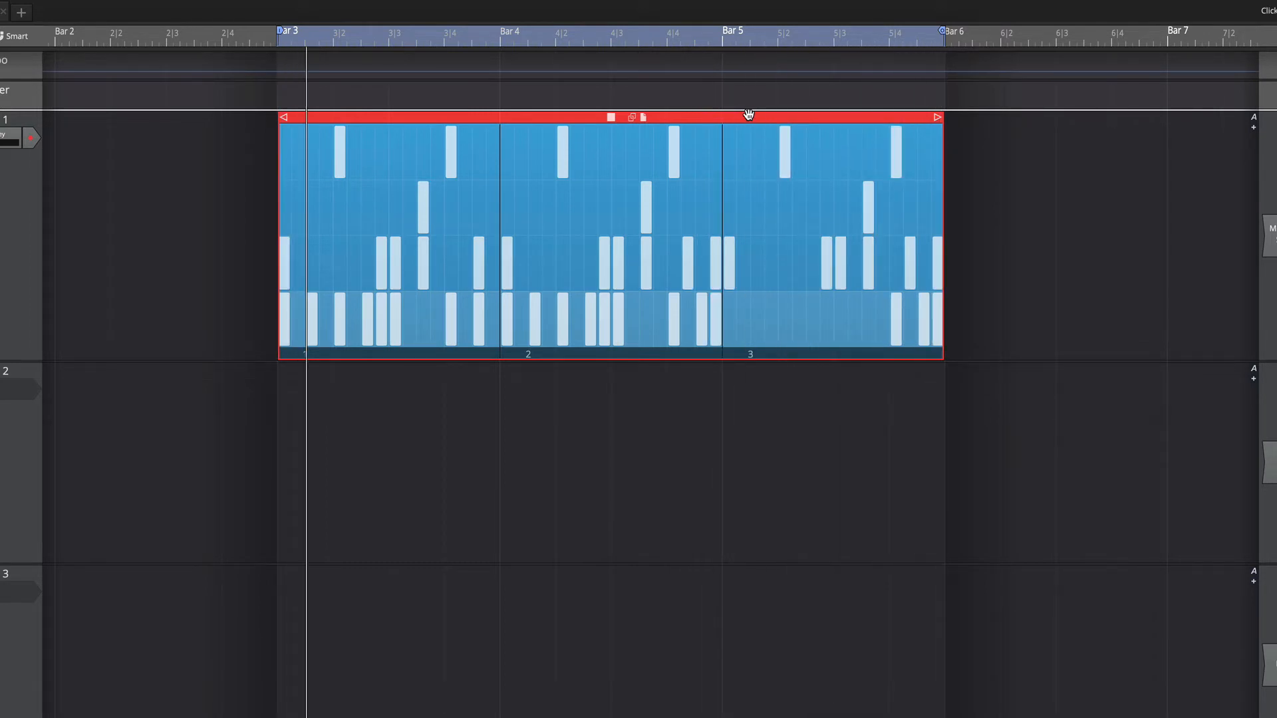
key(space)
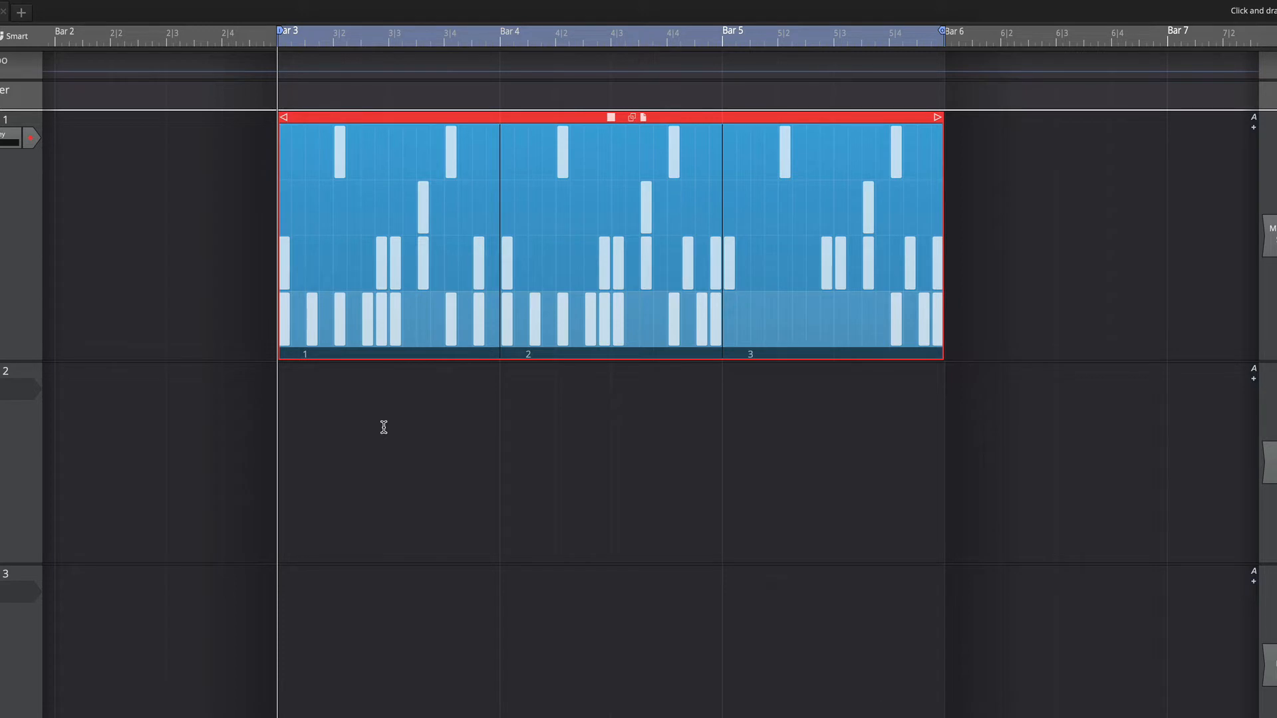
Switch the third pattern section to Variation 1 and audition the clip.
click(758, 355)
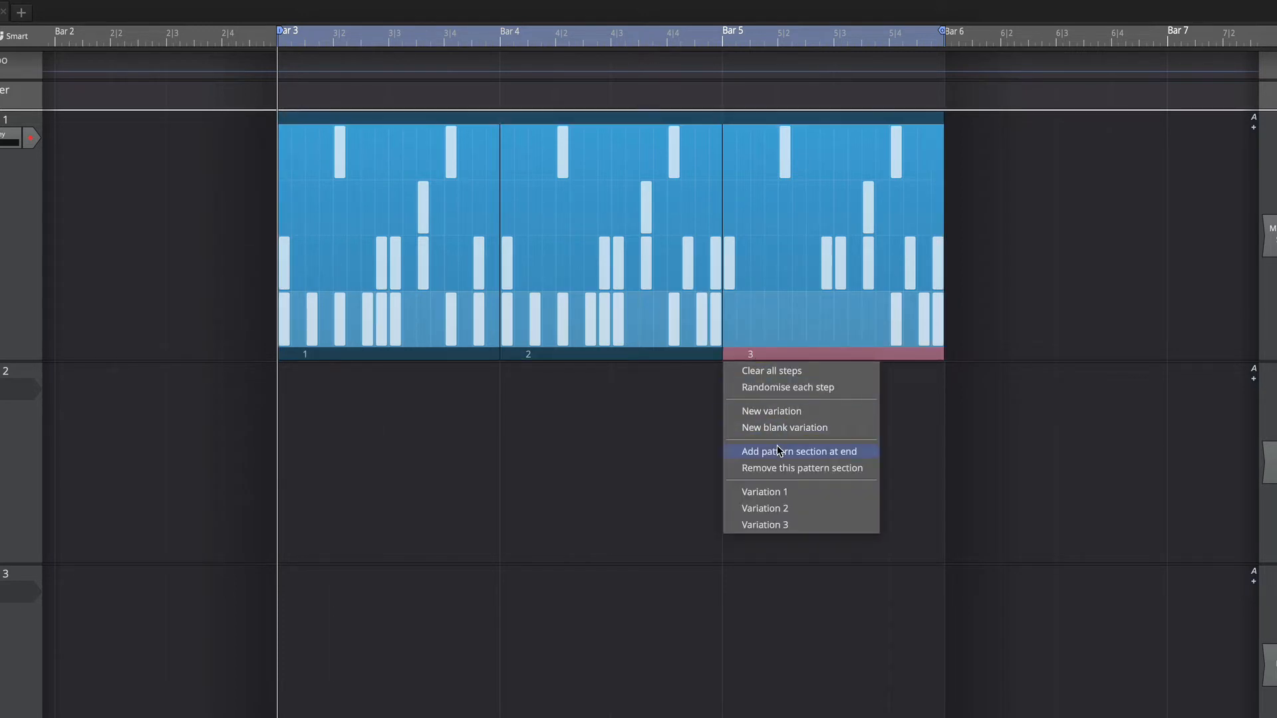
click(782, 492)
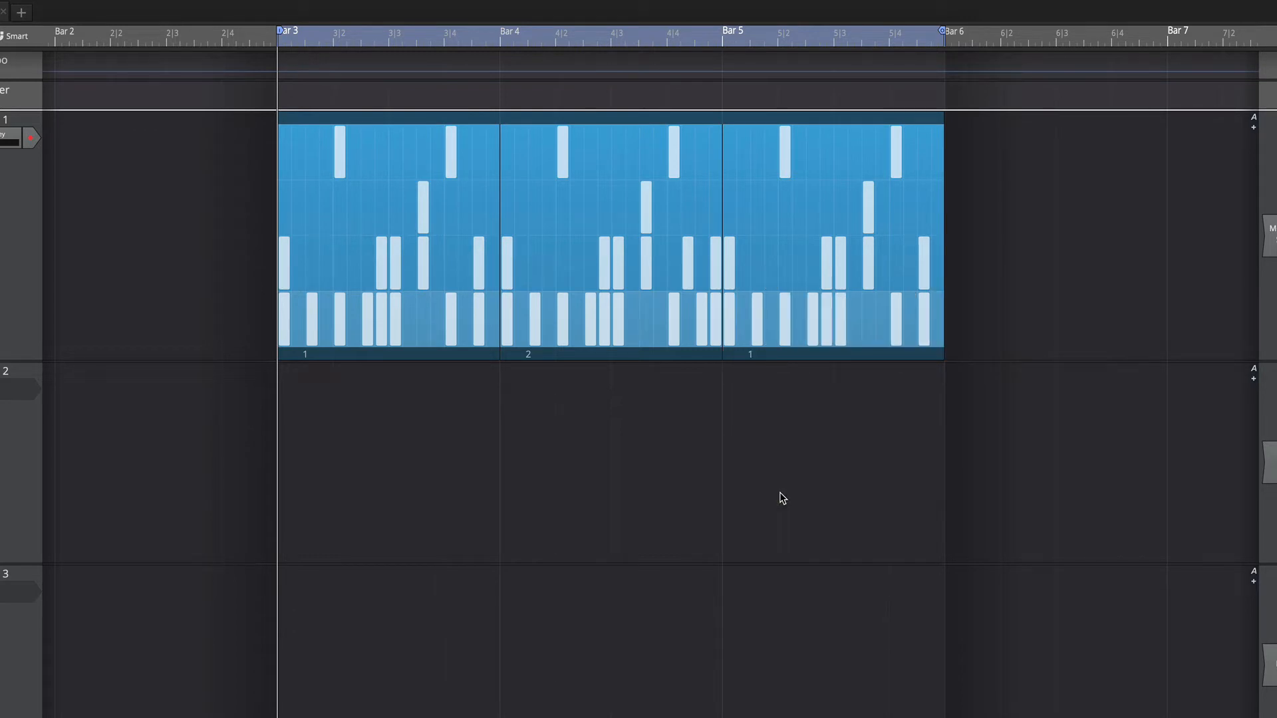
key(space)
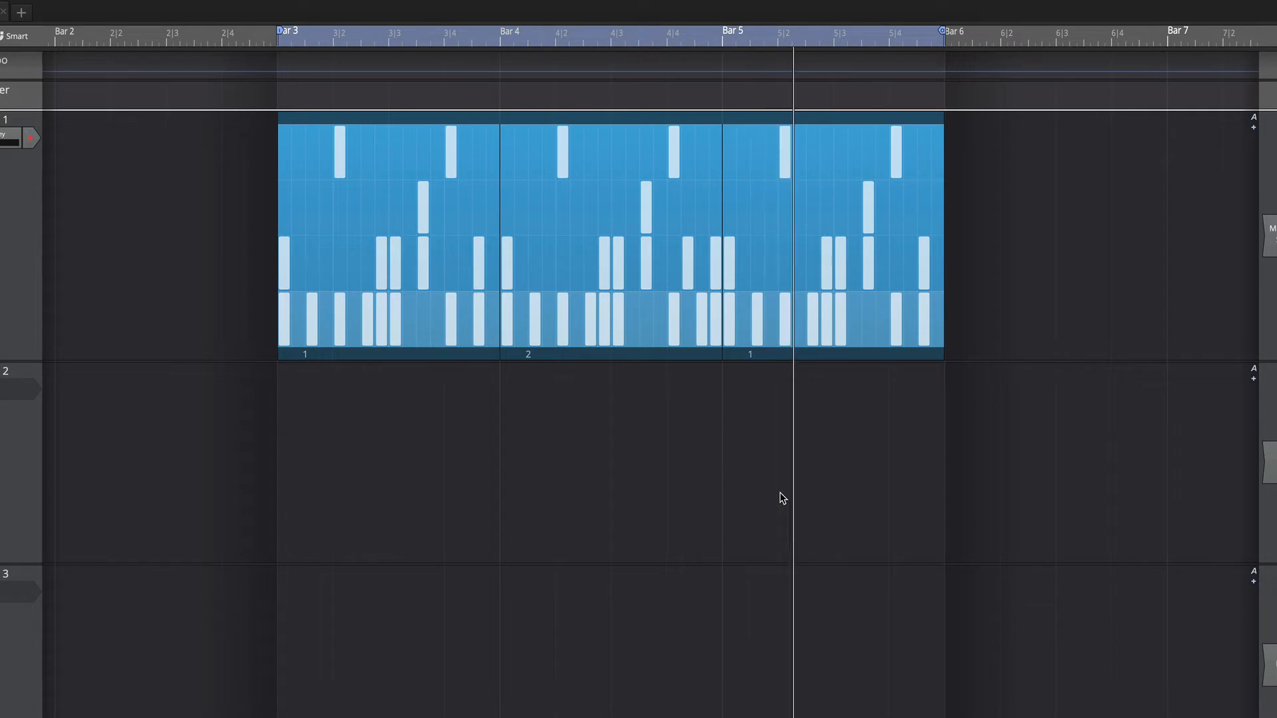
key(space)
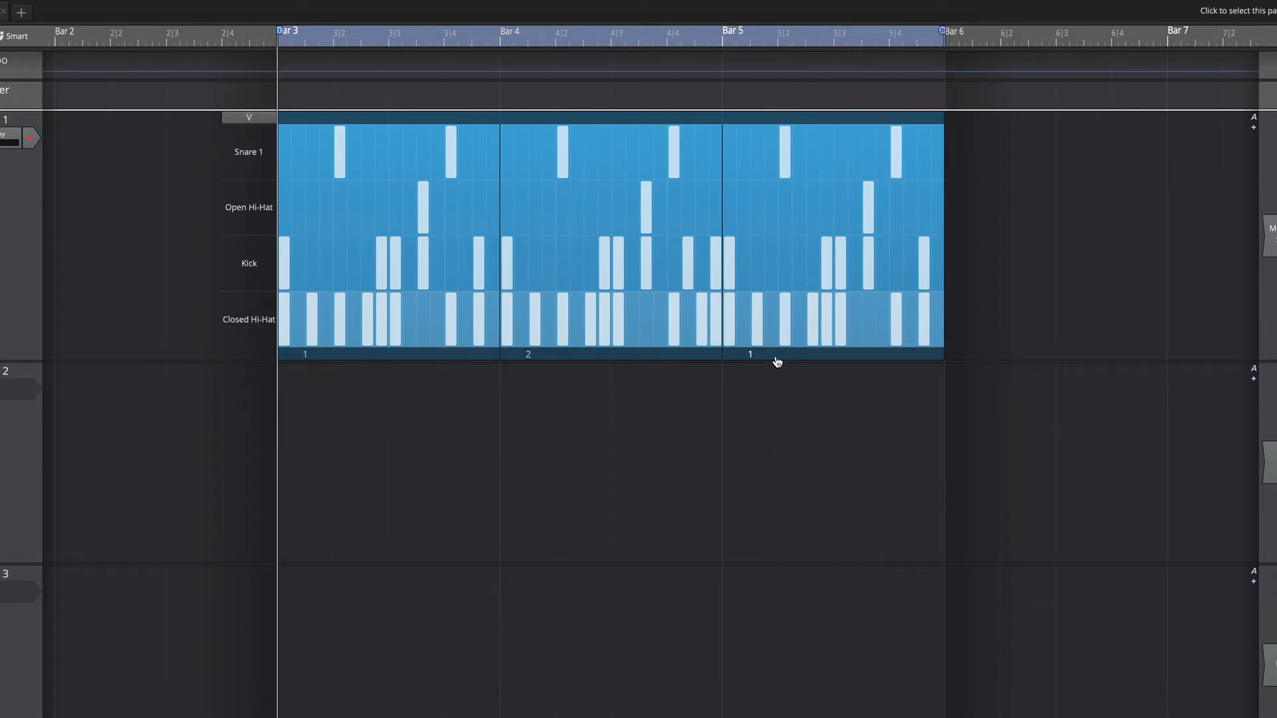
Give the first section a new blank variation with a Kick on step 2 and an Open Hi-Hat on step 6.
click(365, 359)
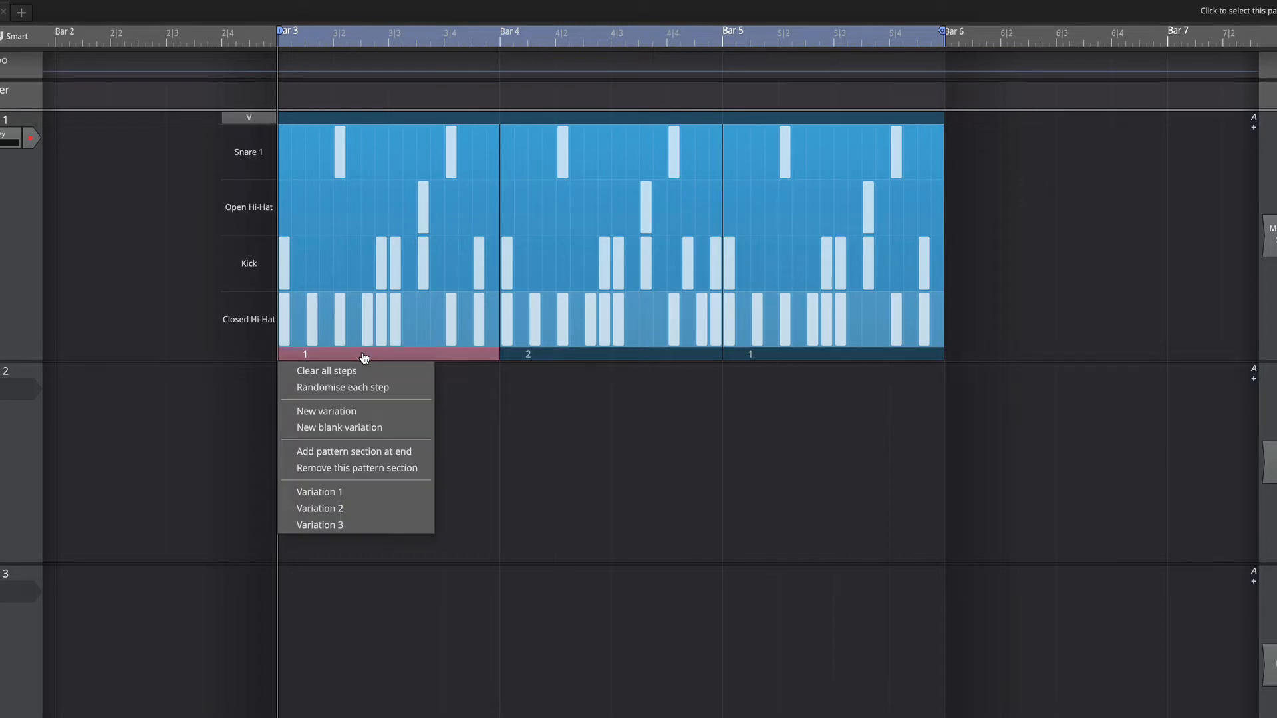
click(365, 427)
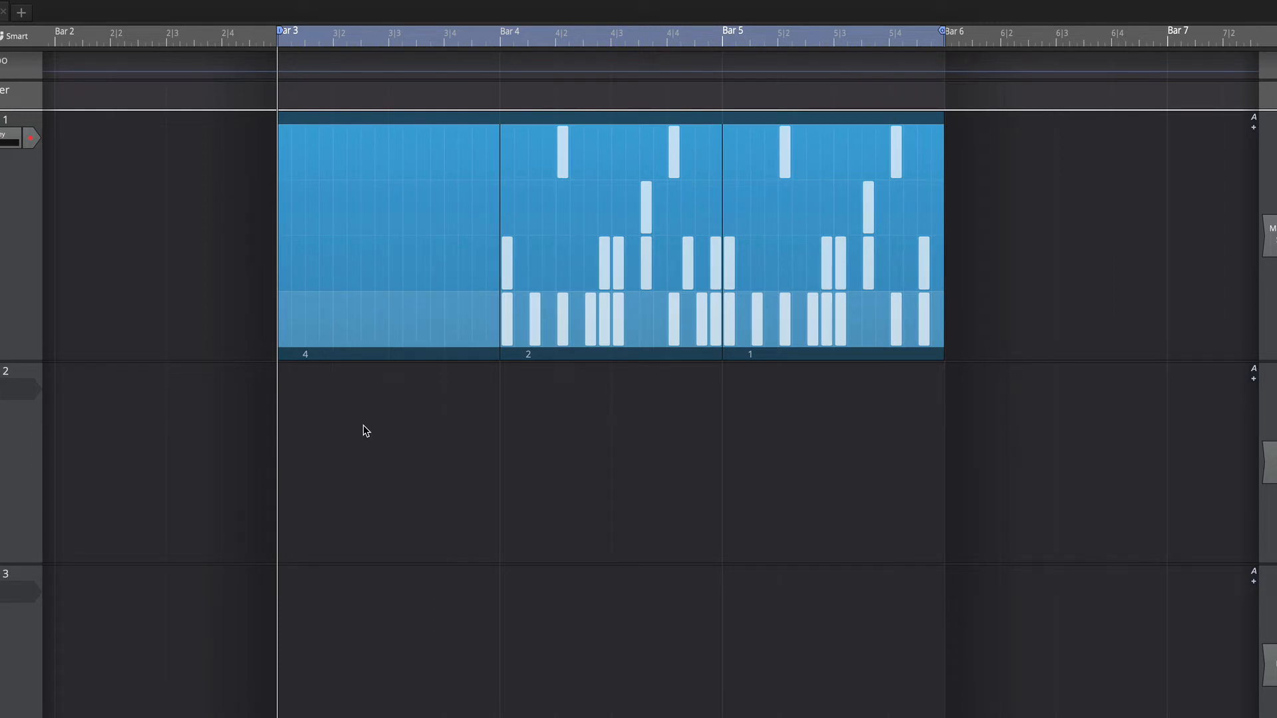
click(300, 247)
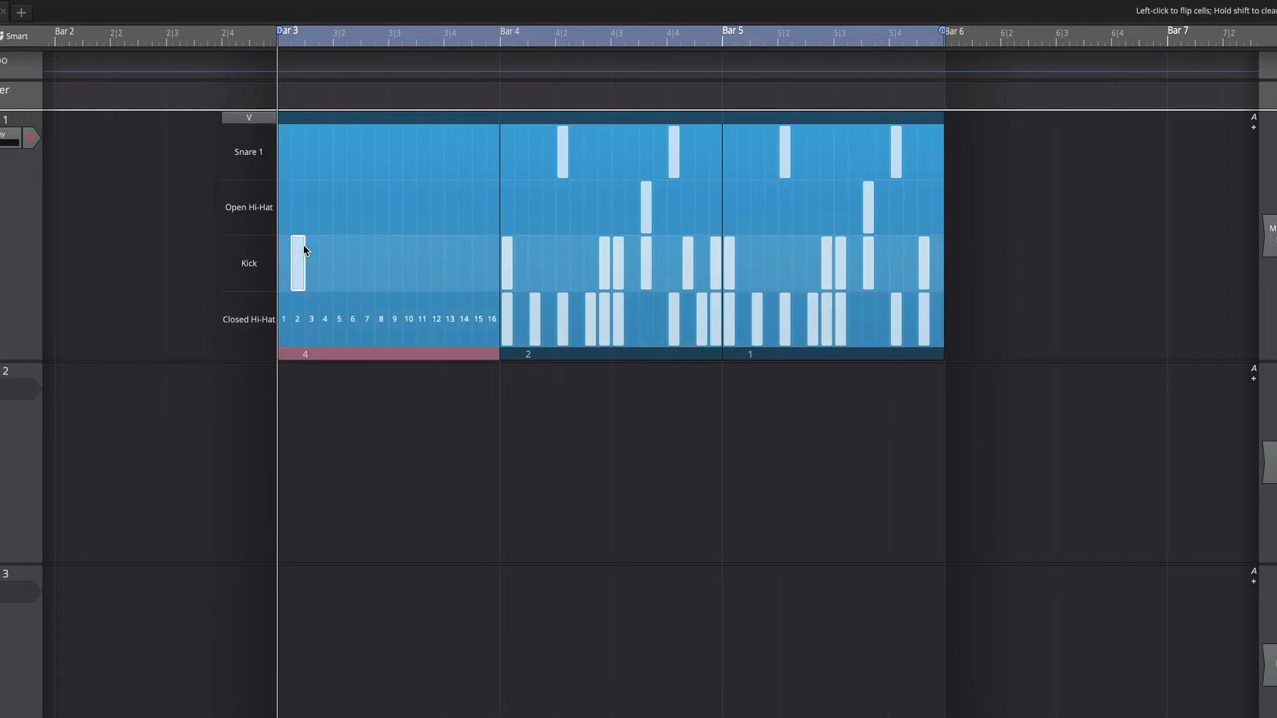
click(350, 211)
Randomise each step of the first section's new variation and audition it.
click(342, 356)
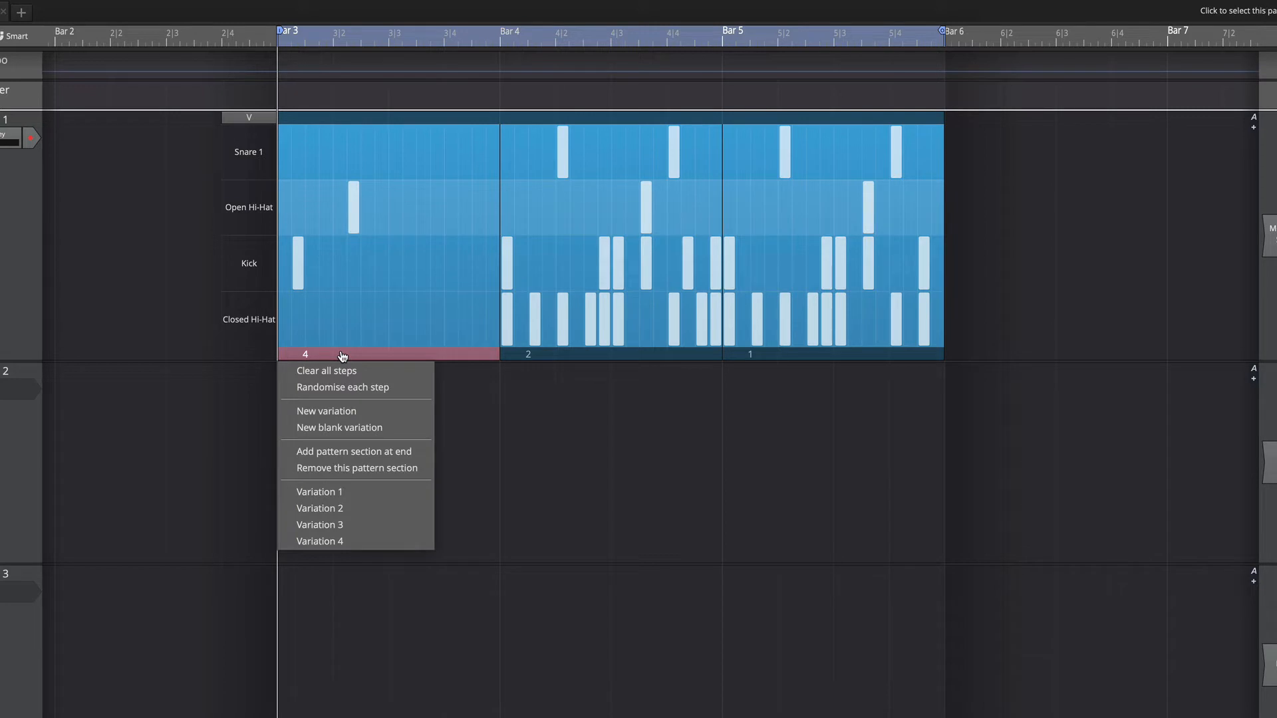
click(352, 387)
key(space)
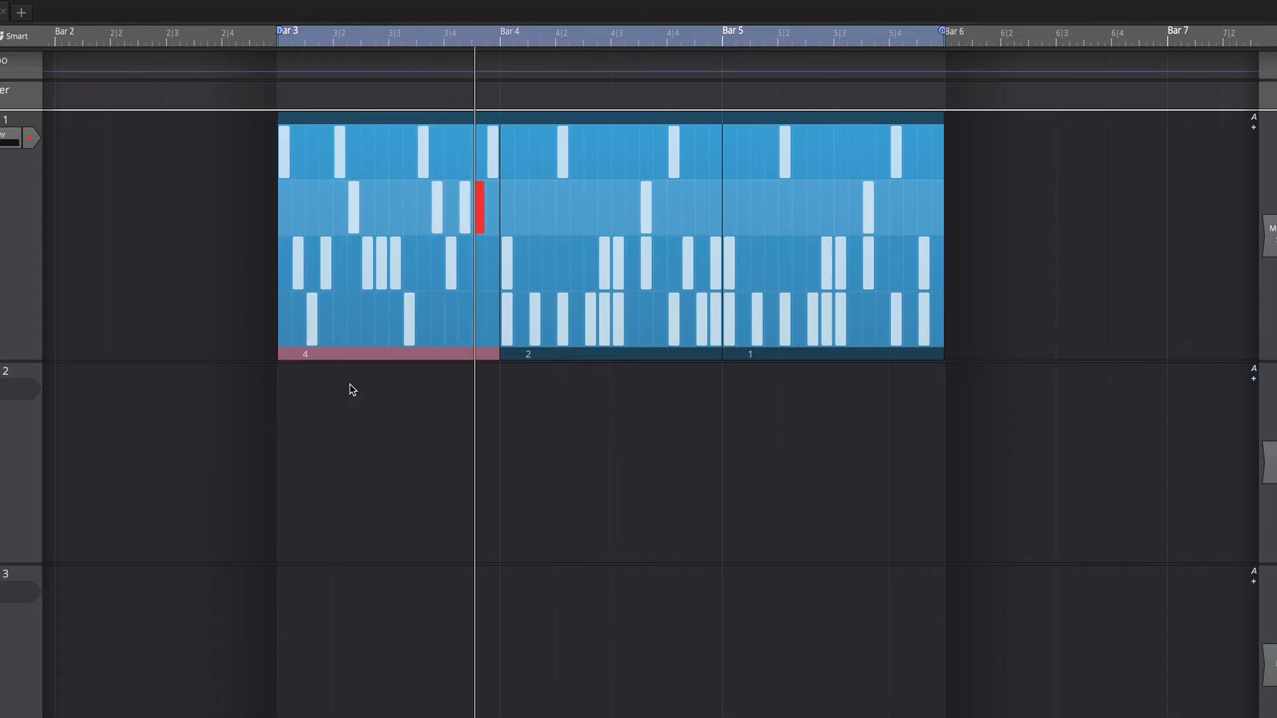
key(space)
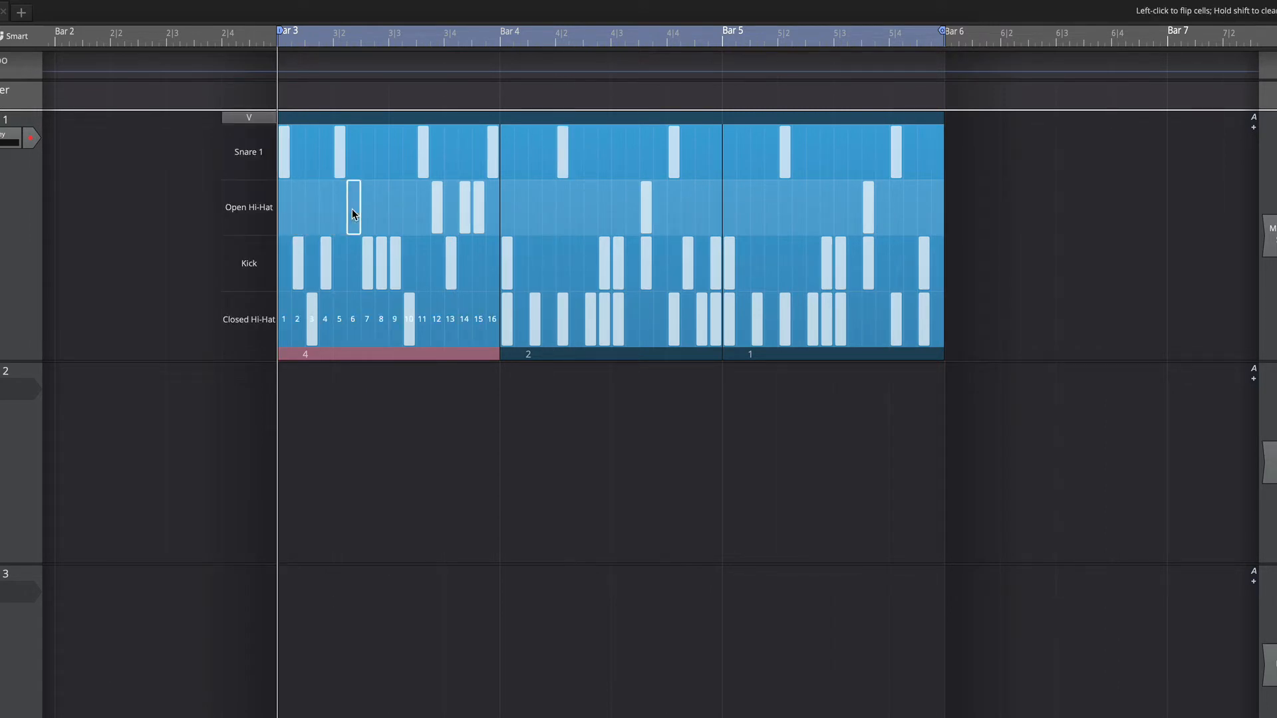
Remove the Open Hi-Hat hits on steps 6, 12, 14 and 15 of the first section and audition the result.
click(437, 217)
click(466, 217)
click(480, 216)
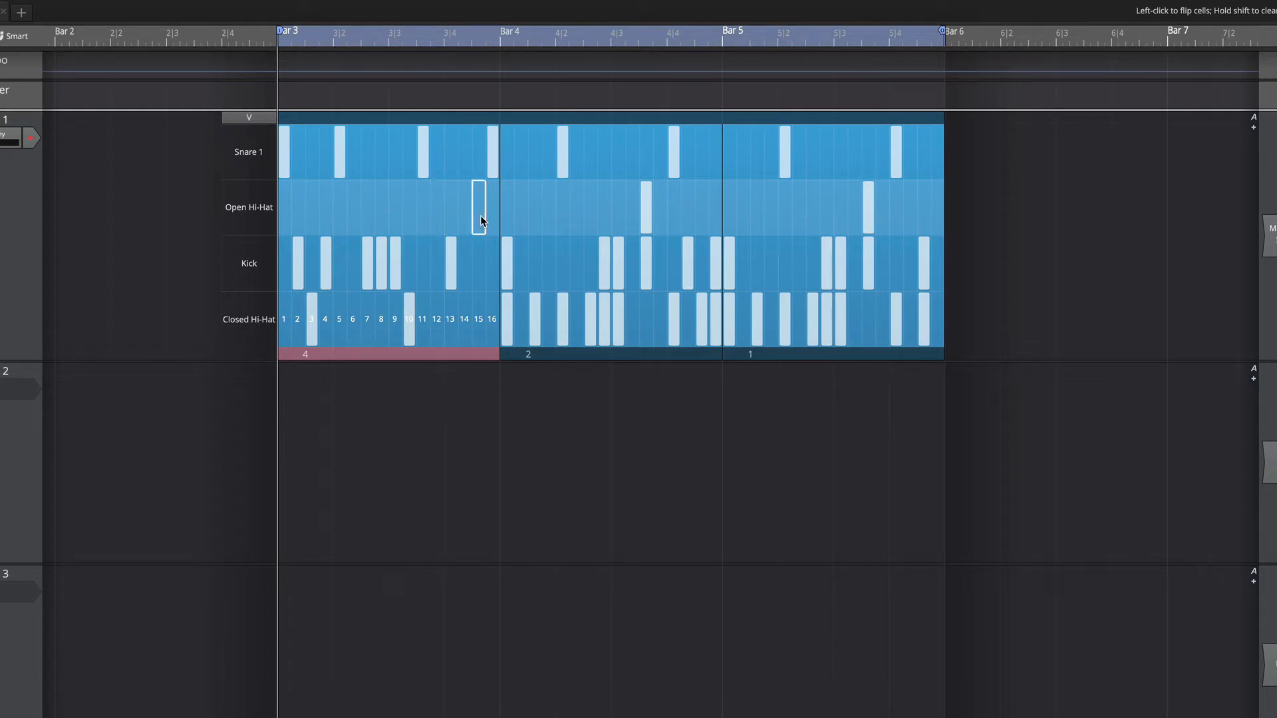
key(space)
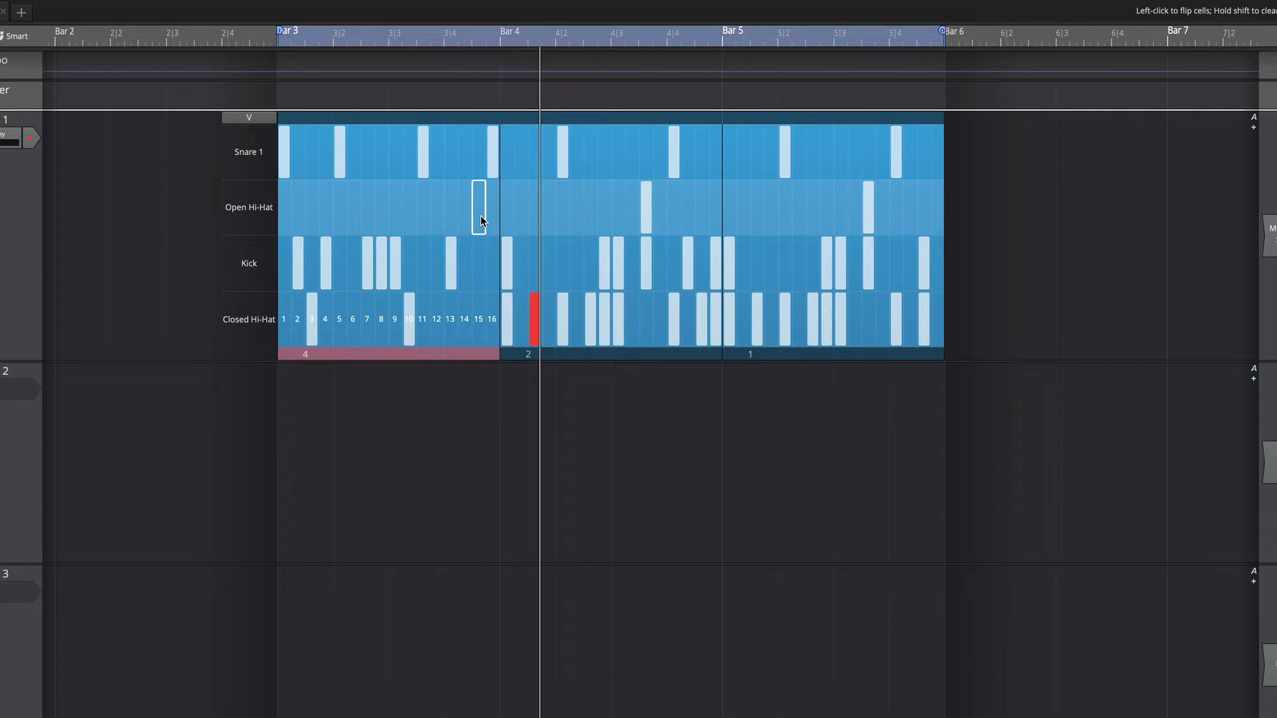
key(space)
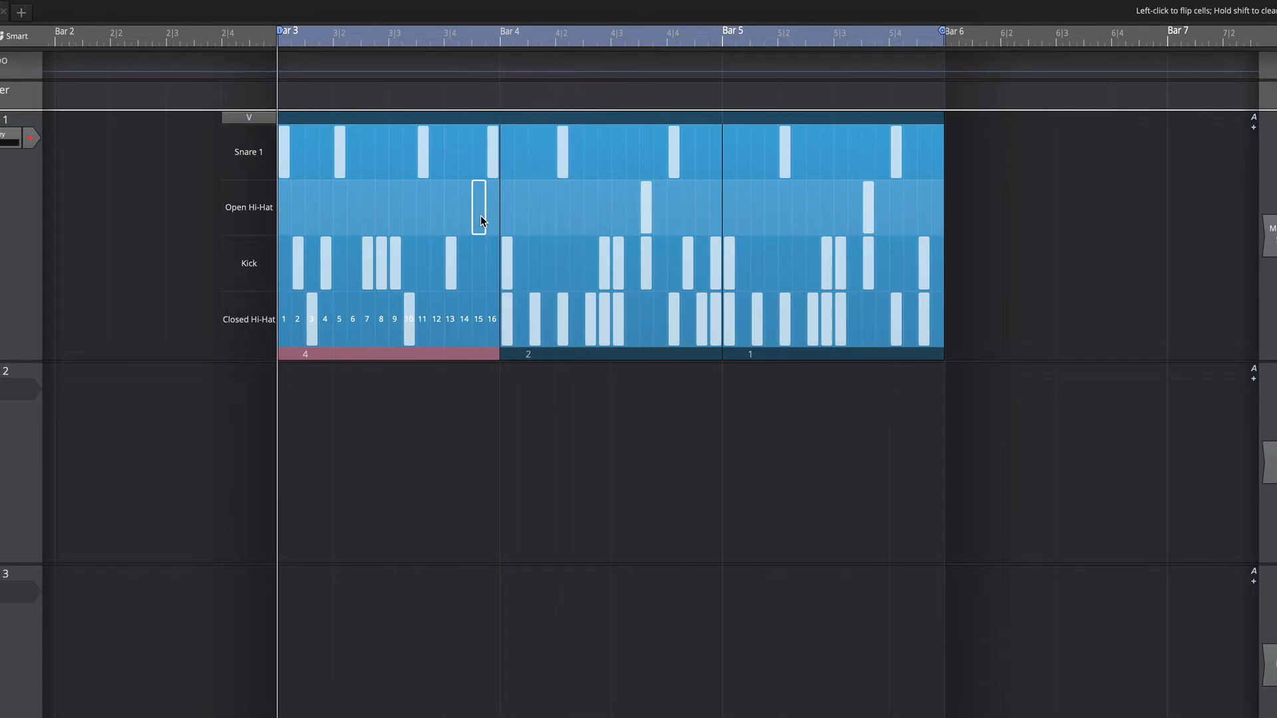
Randomise the first section's steps once more and audition the new pattern.
click(383, 359)
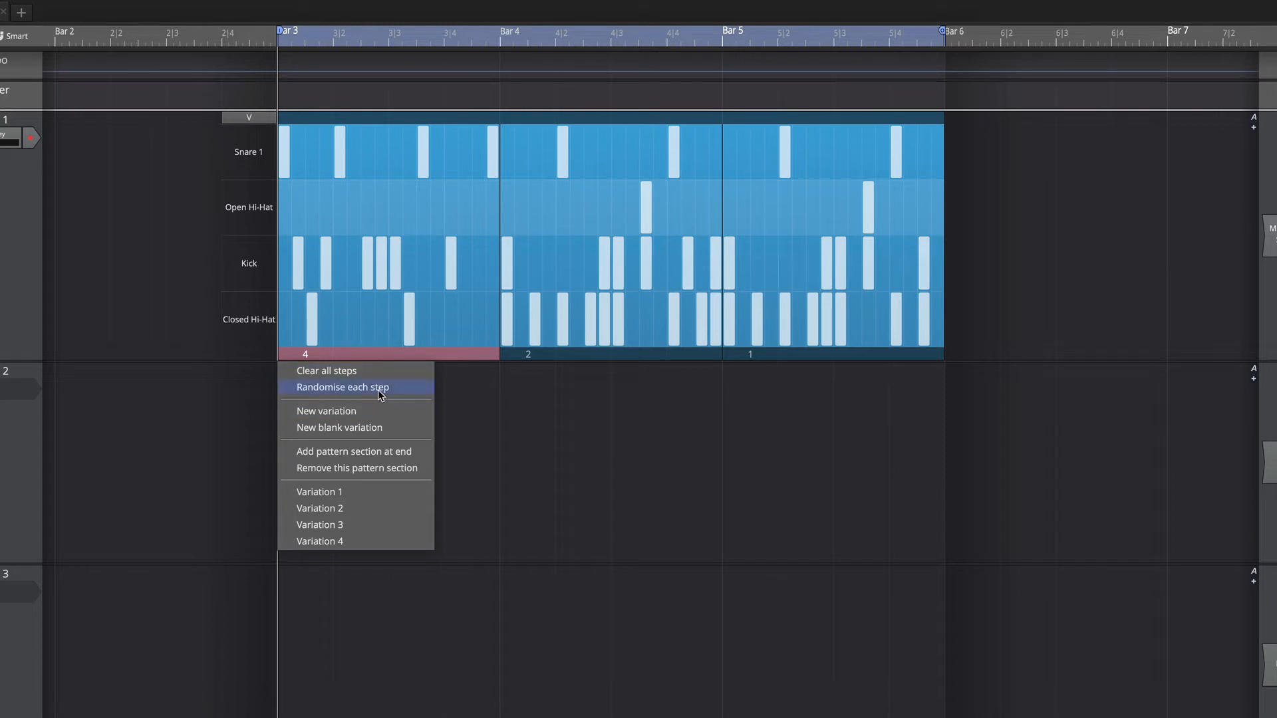
click(378, 389)
key(space)
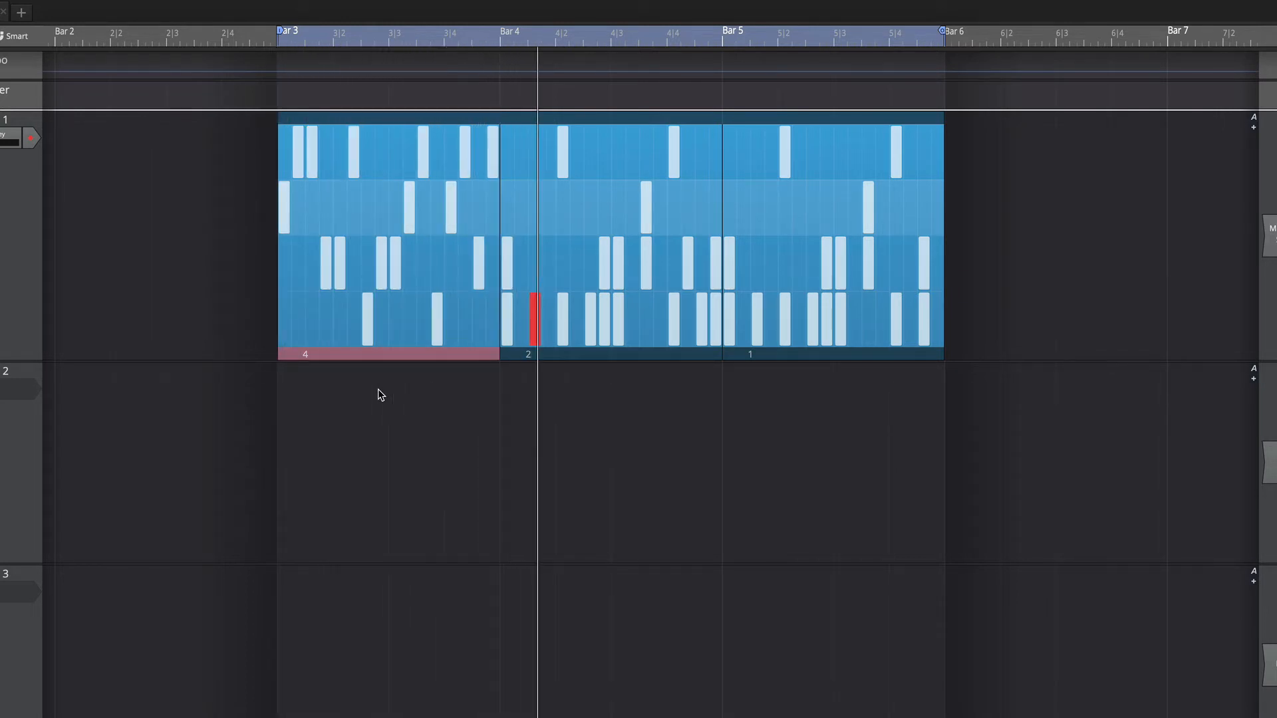
key(space)
Undo the randomising, hit edits and blank variation in the first section, back to Variation 1.
mouse_move(253, 322)
key(ctrl+z)
key(ctrl+z)
key(ctrl+z)
key(ctrl+z)
key(ctrl+z)
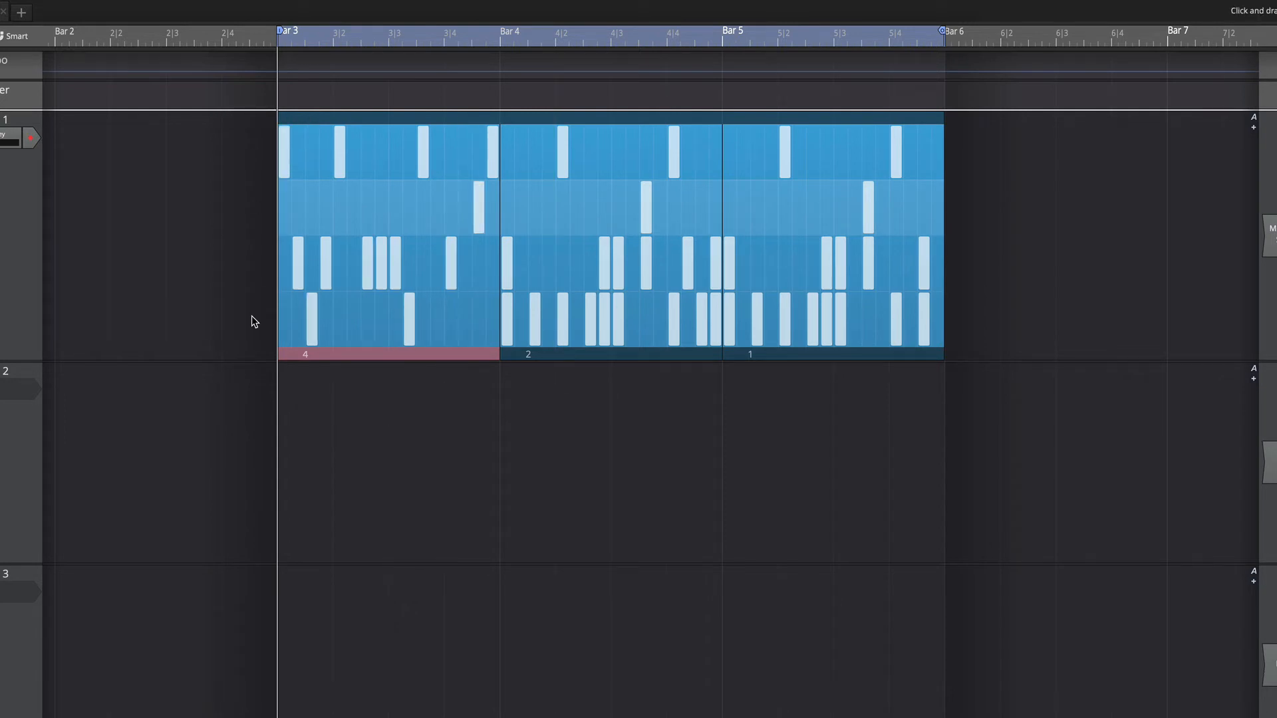
key(ctrl+z)
key(ctrl+z)
key(ctrl+z)
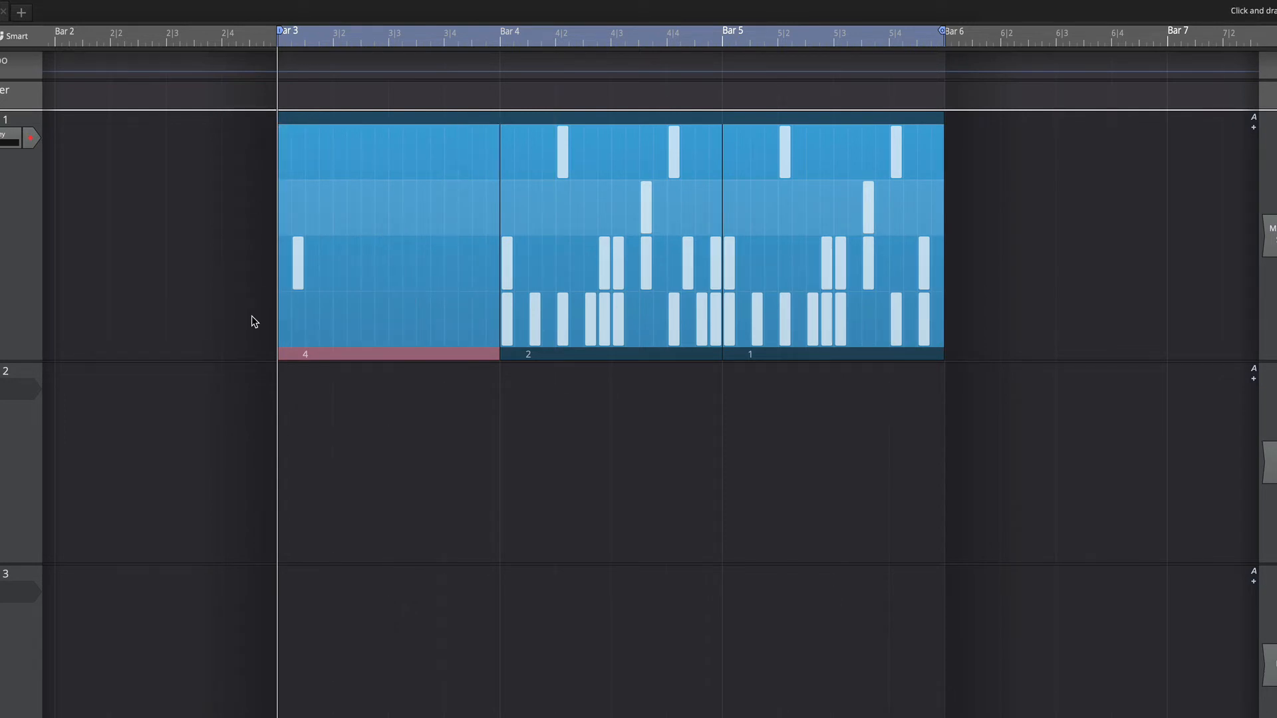
key(ctrl+z)
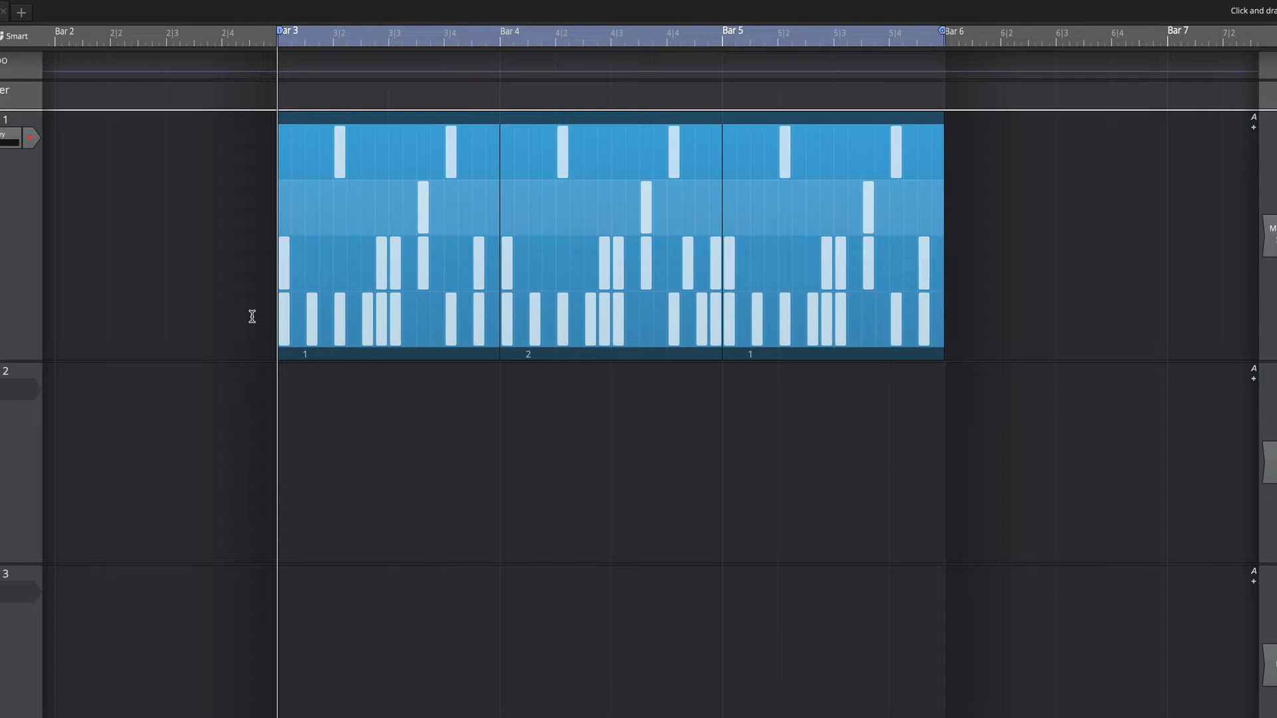
Remove the second pattern section from the step clip.
right_click(553, 359)
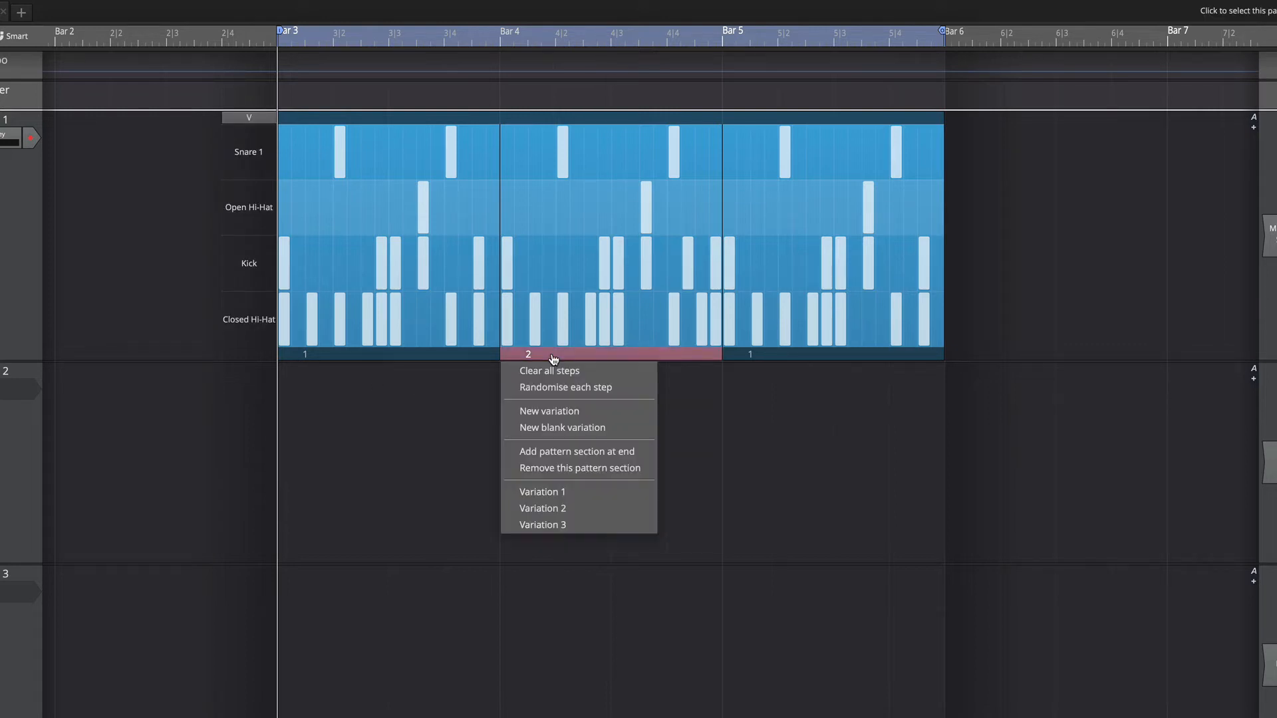
click(577, 470)
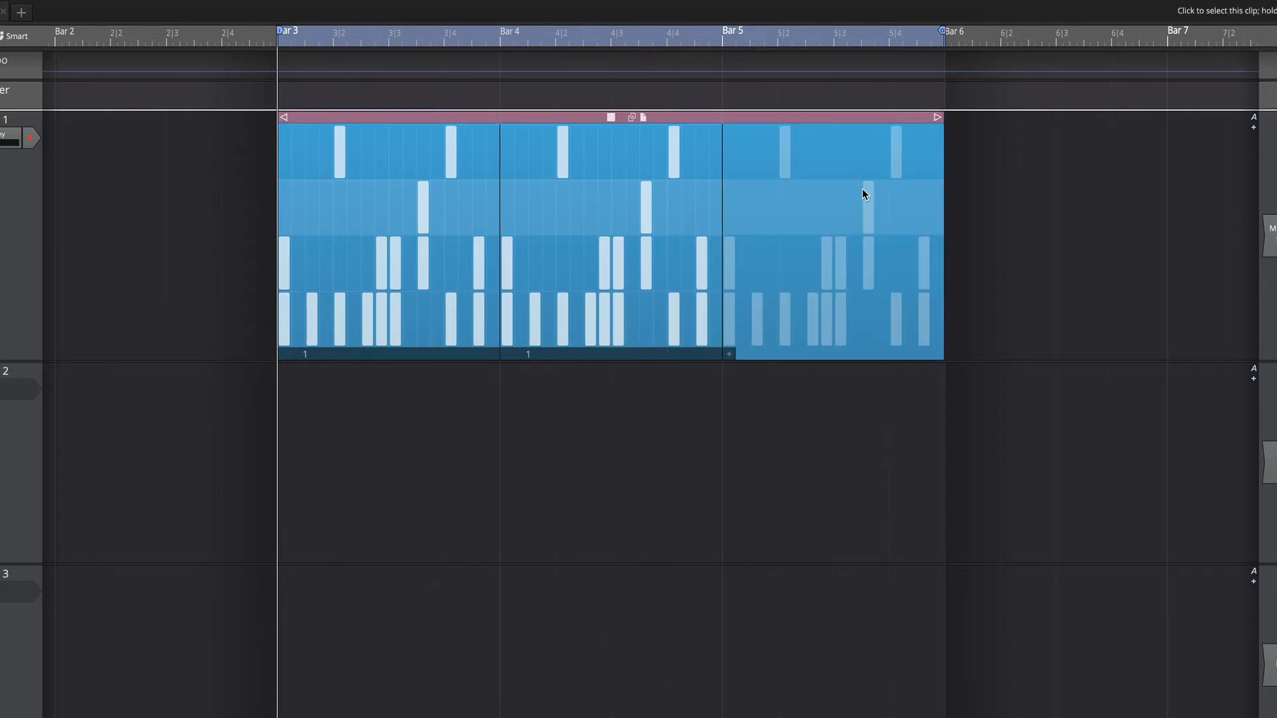
Shorten the step clip to end at Bar 5, then duplicate it and delete the copy.
drag(935, 112, 718, 160)
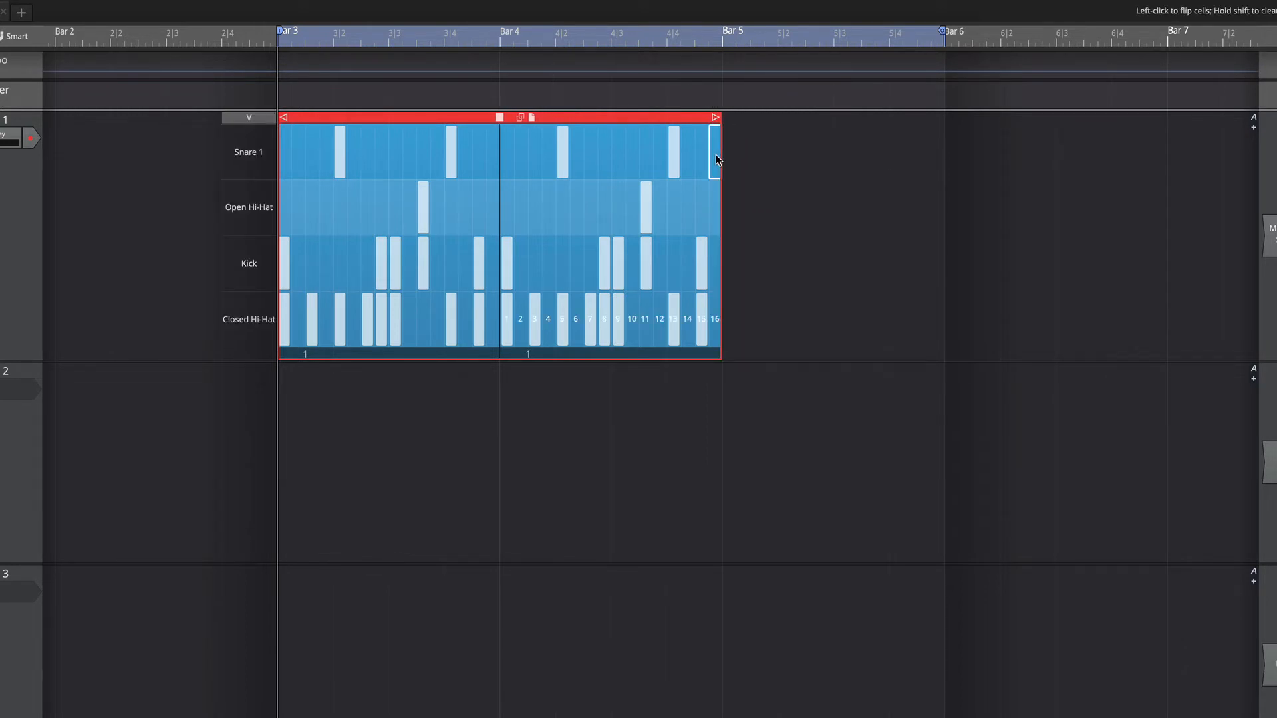
key(ctrl+d)
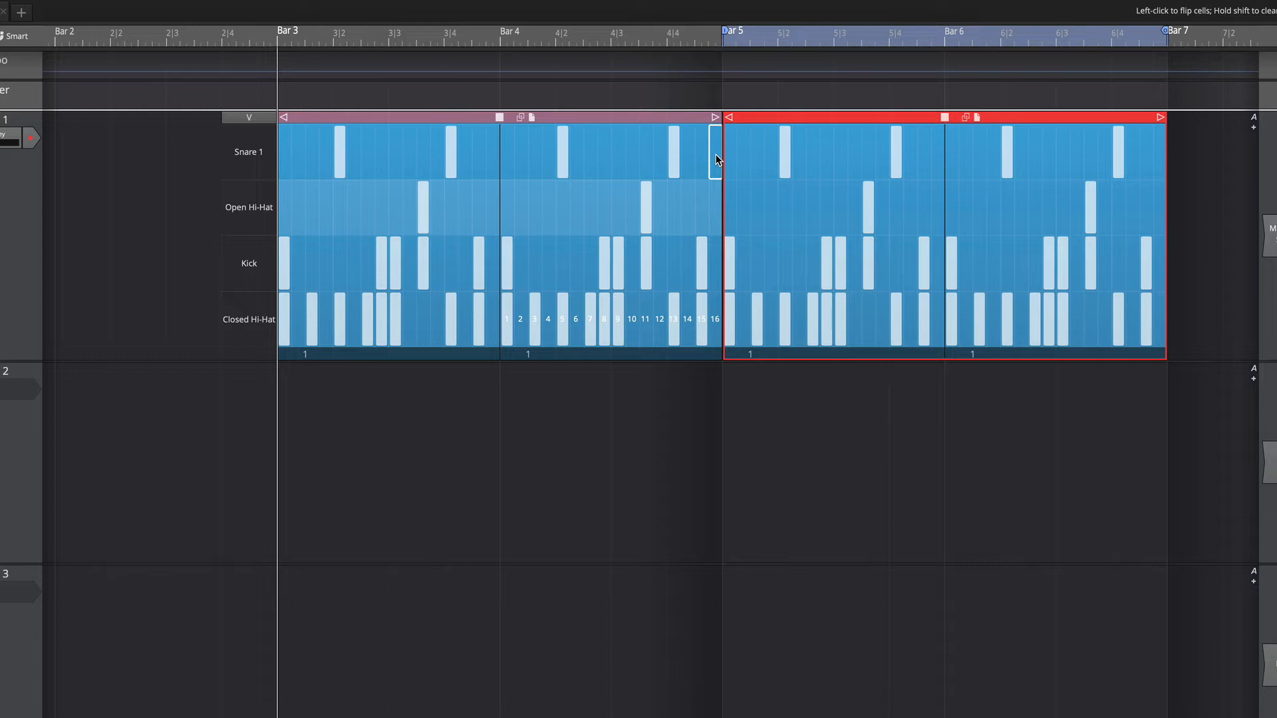
key(Delete)
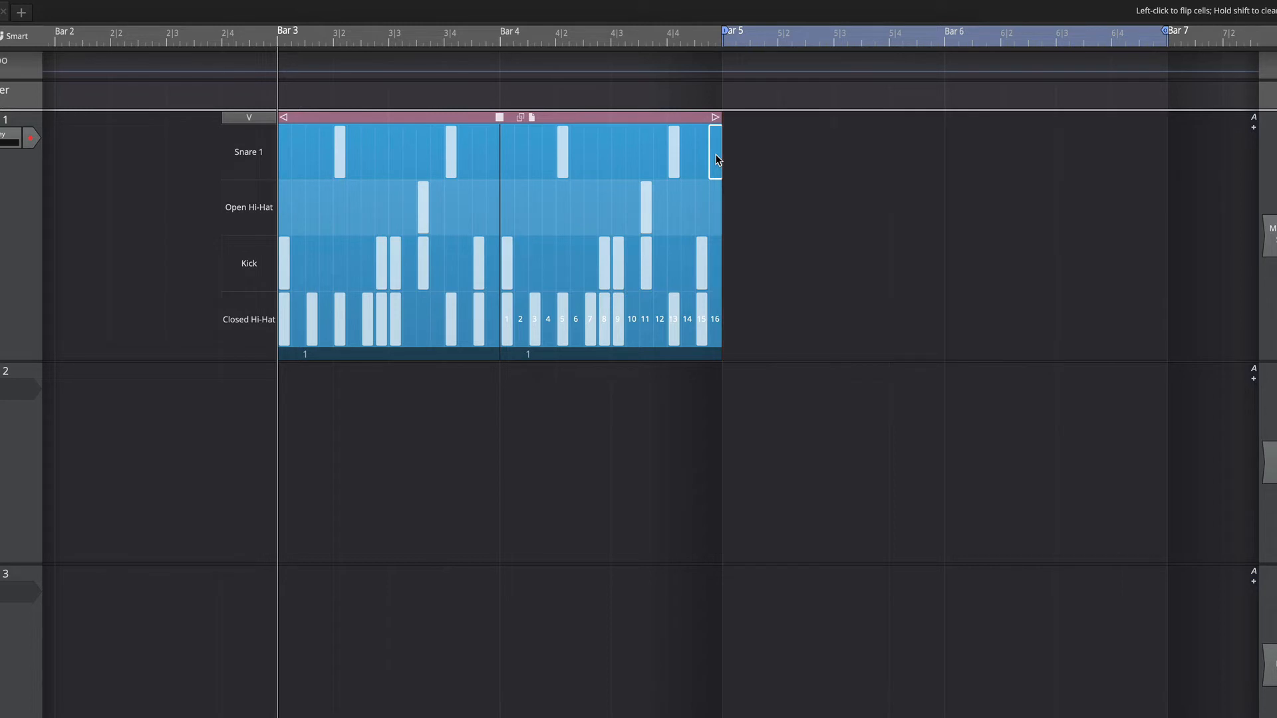
Switch the second pattern section to Variation 2 and remove the step clip's unused variations.
right_click(502, 355)
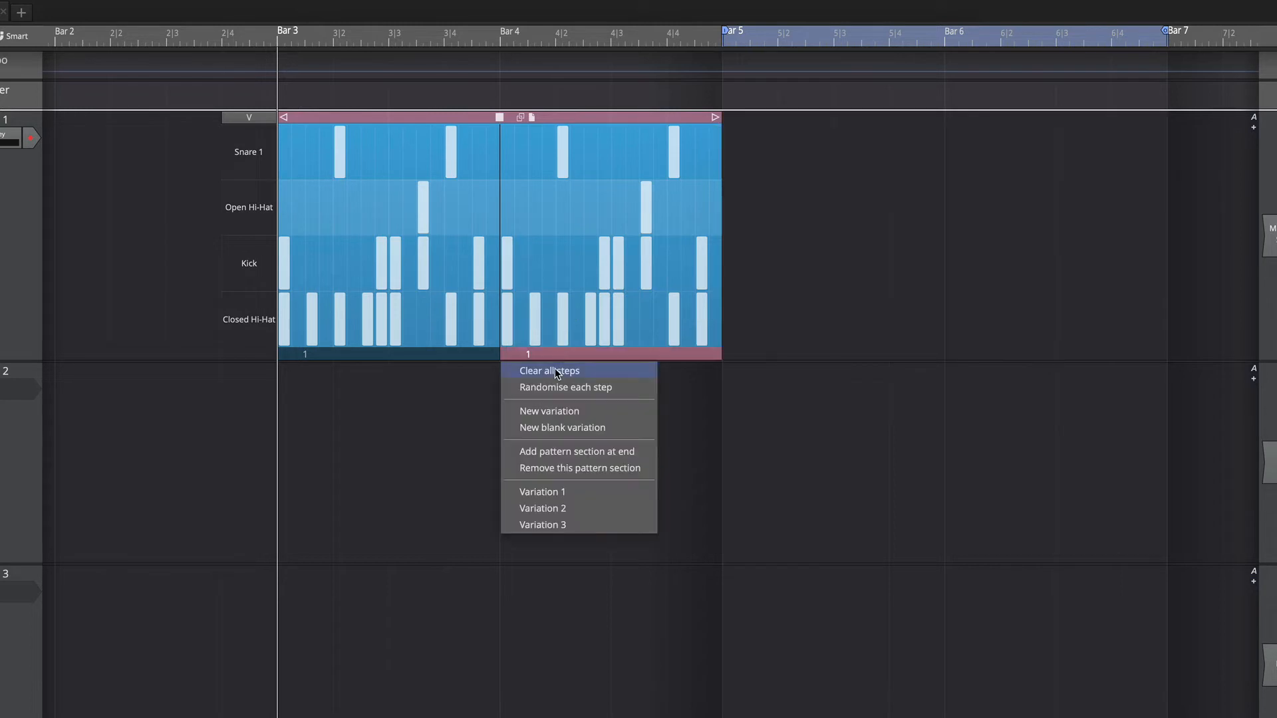
click(563, 507)
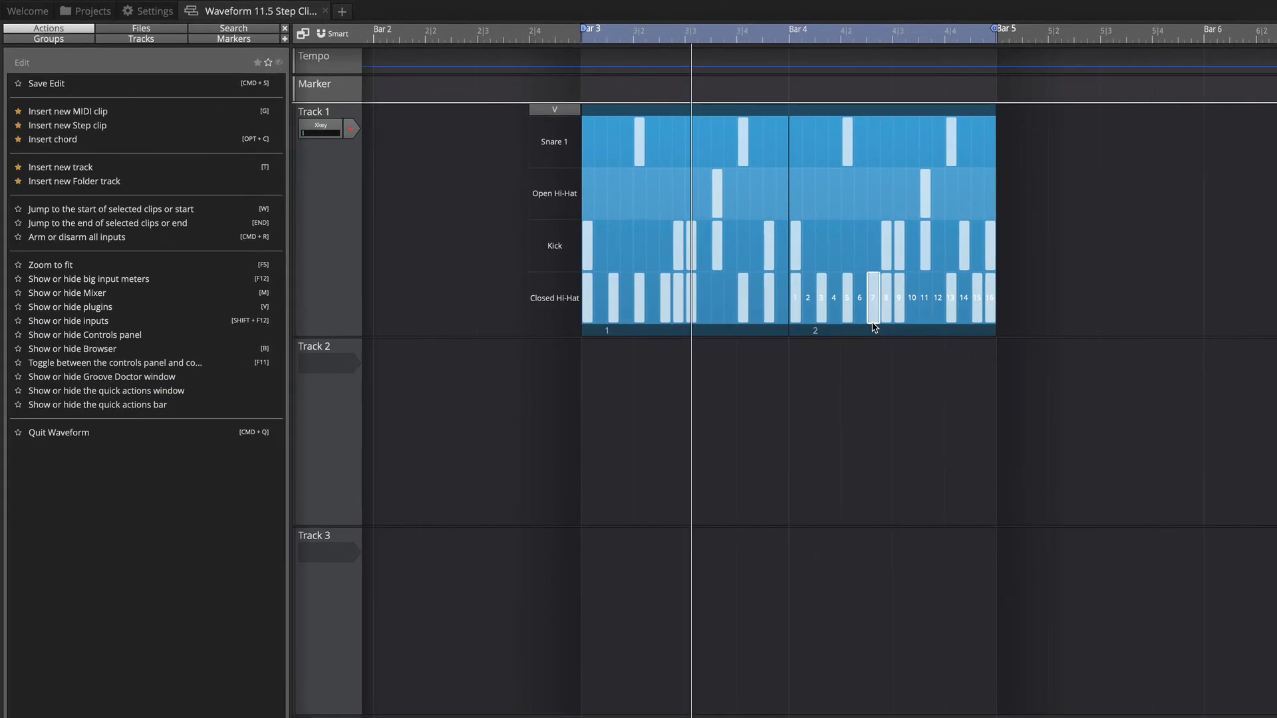
click(676, 108)
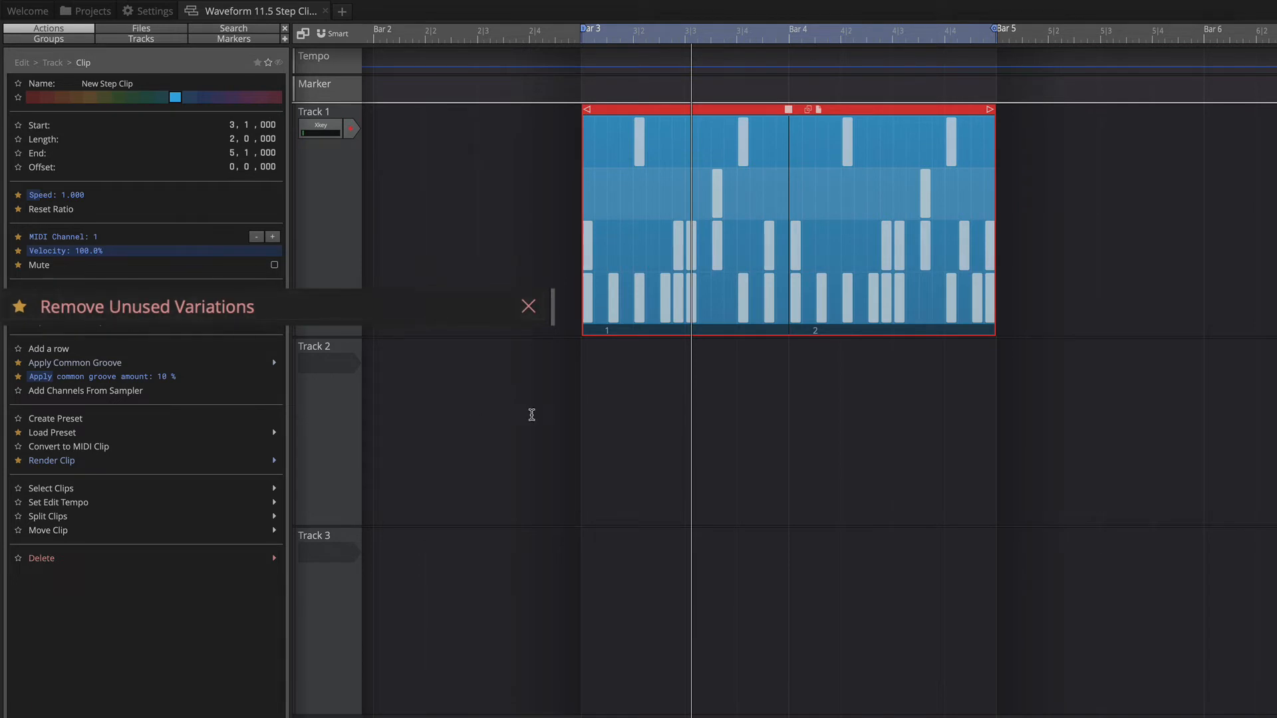
Examine the variations left for both pattern sections and the options available for the sections and the clip.
click(896, 332)
right_click(895, 332)
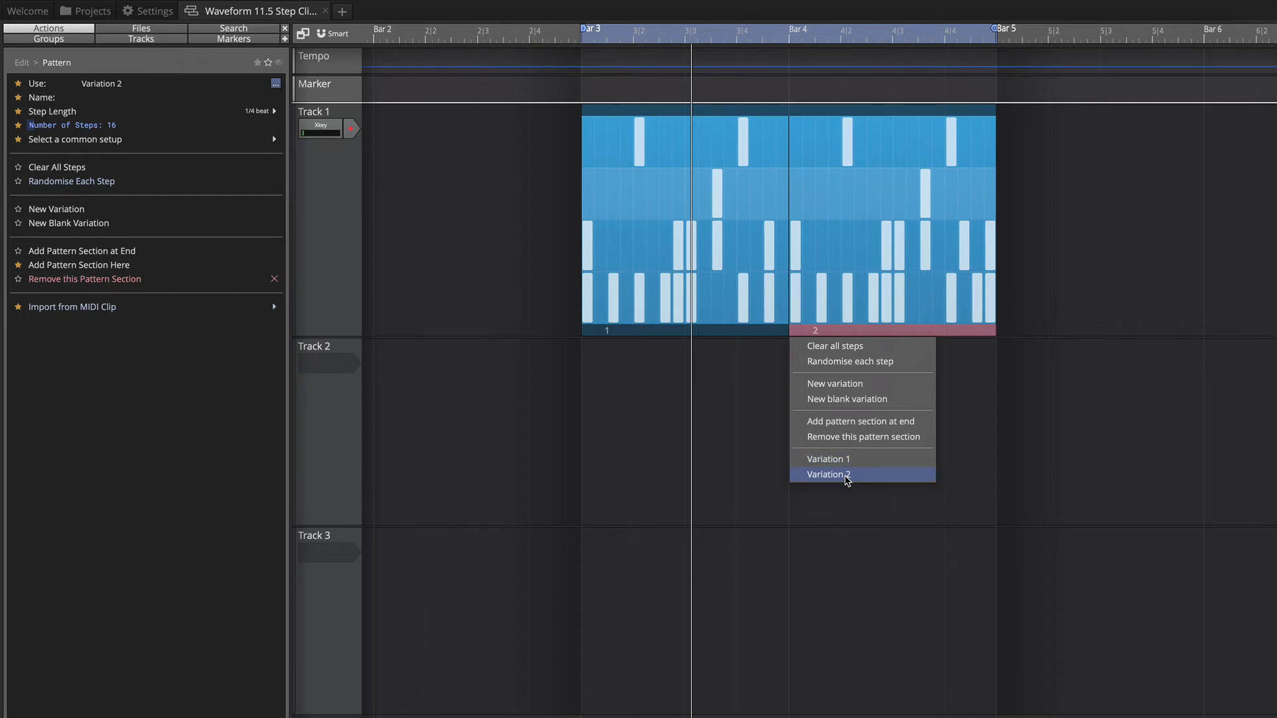
click(846, 476)
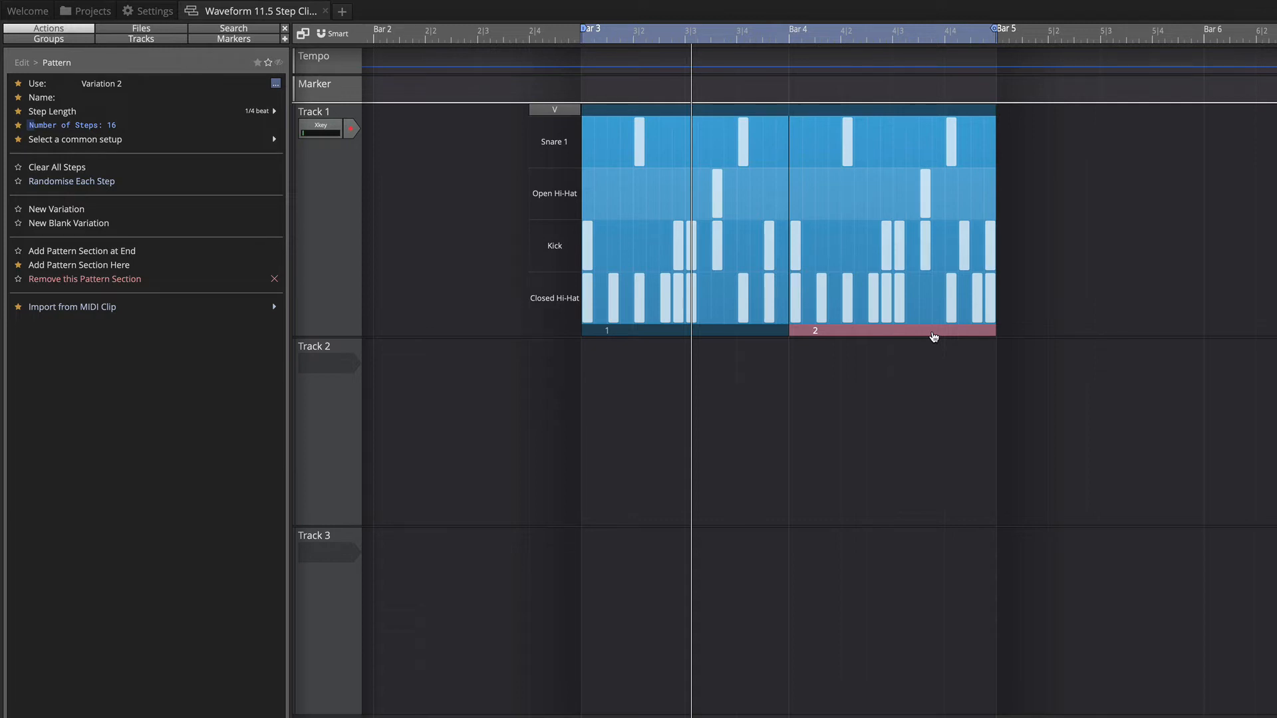
click(641, 331)
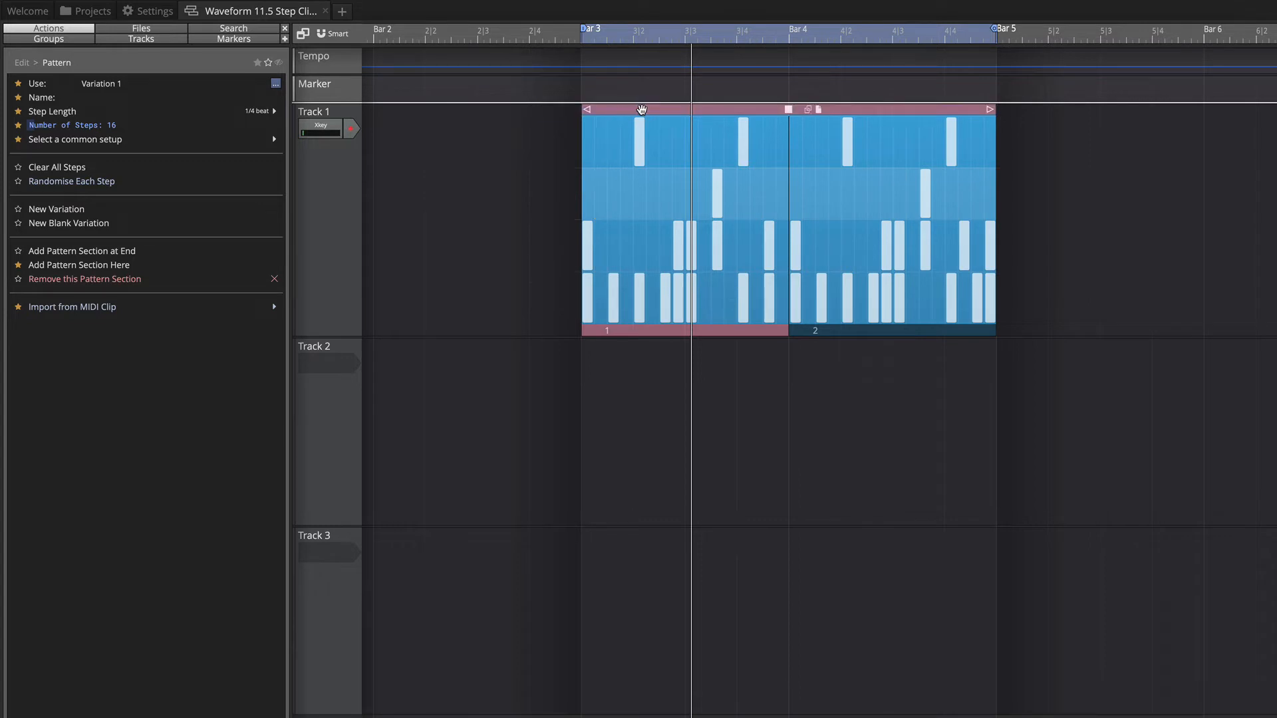
click(644, 109)
right_click(644, 109)
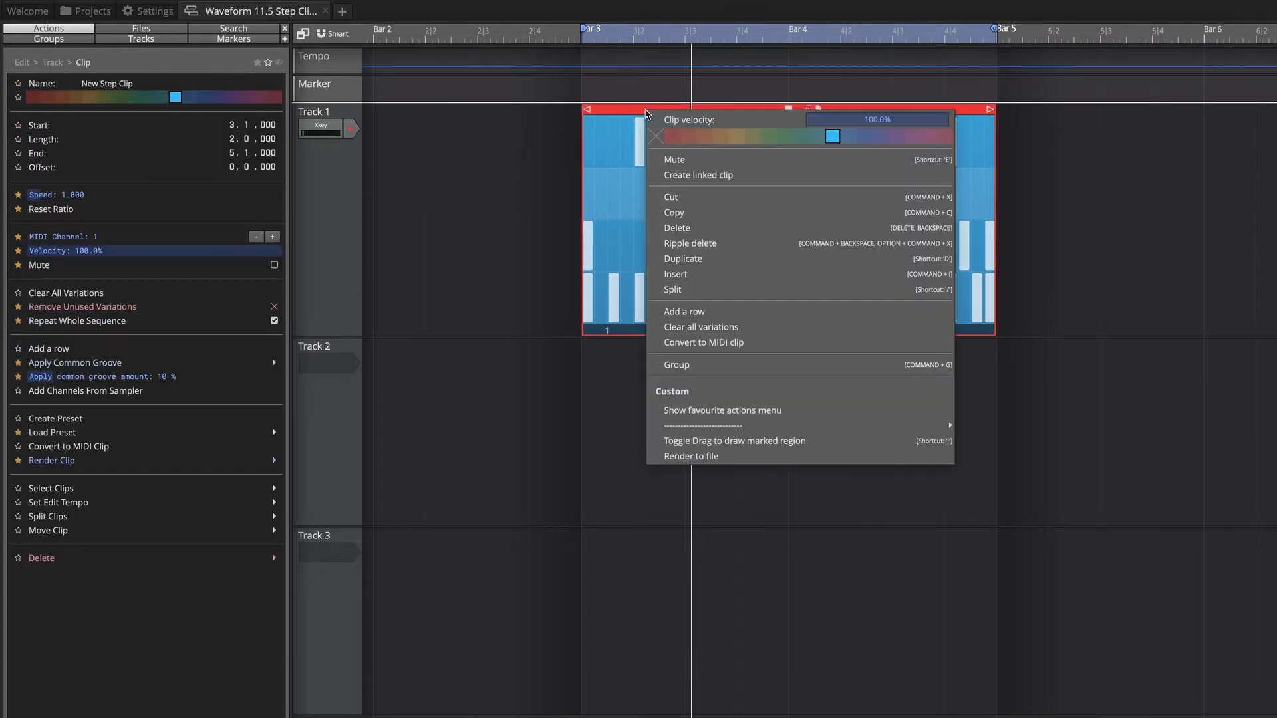
click(640, 335)
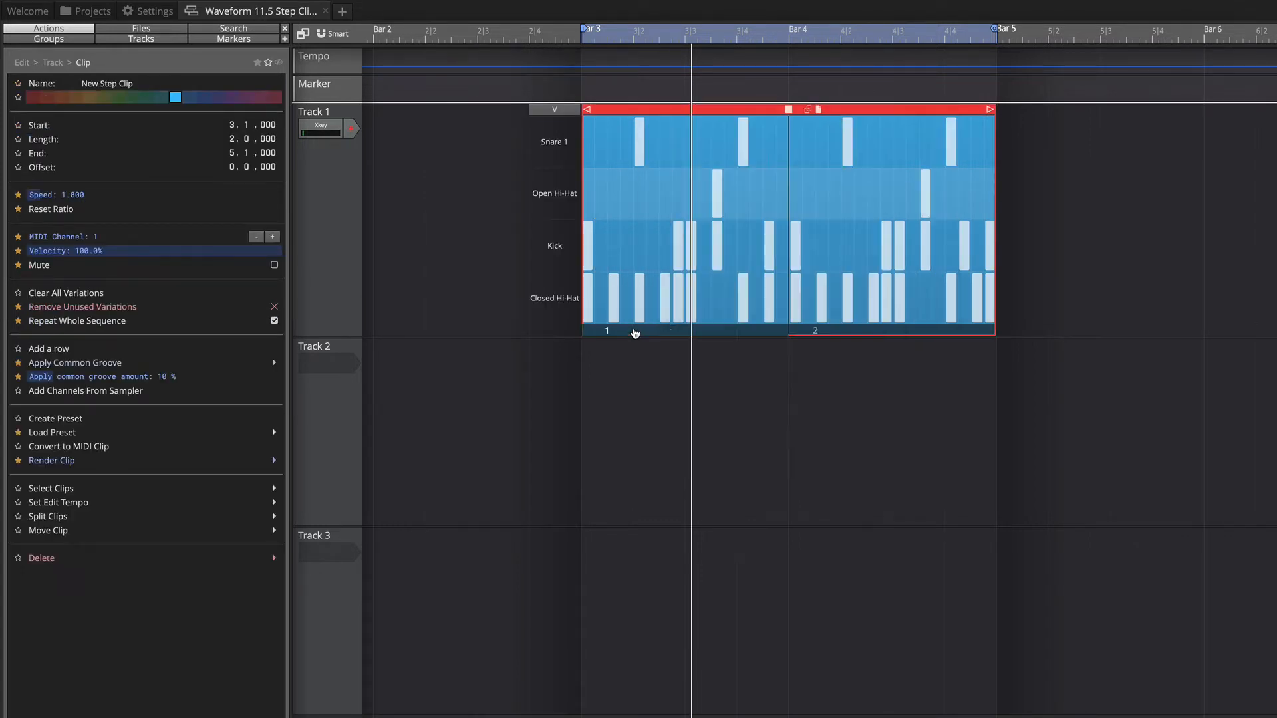
click(637, 333)
right_click(635, 333)
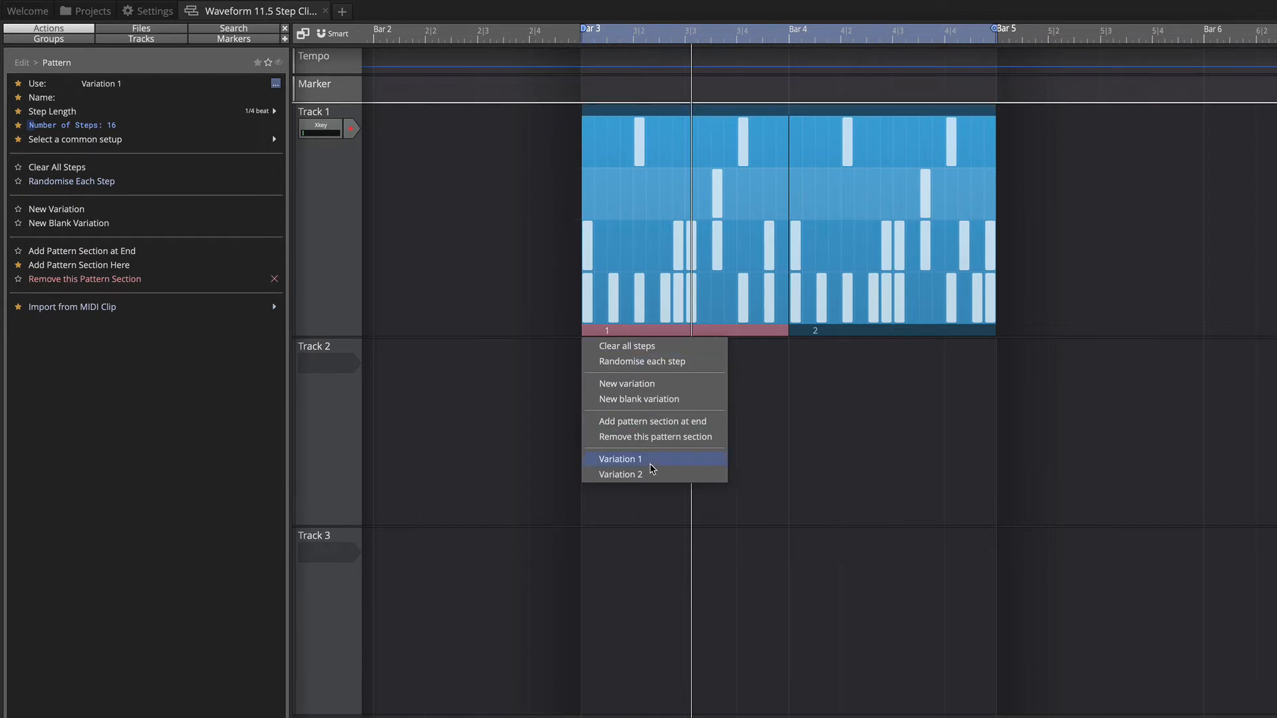
click(656, 334)
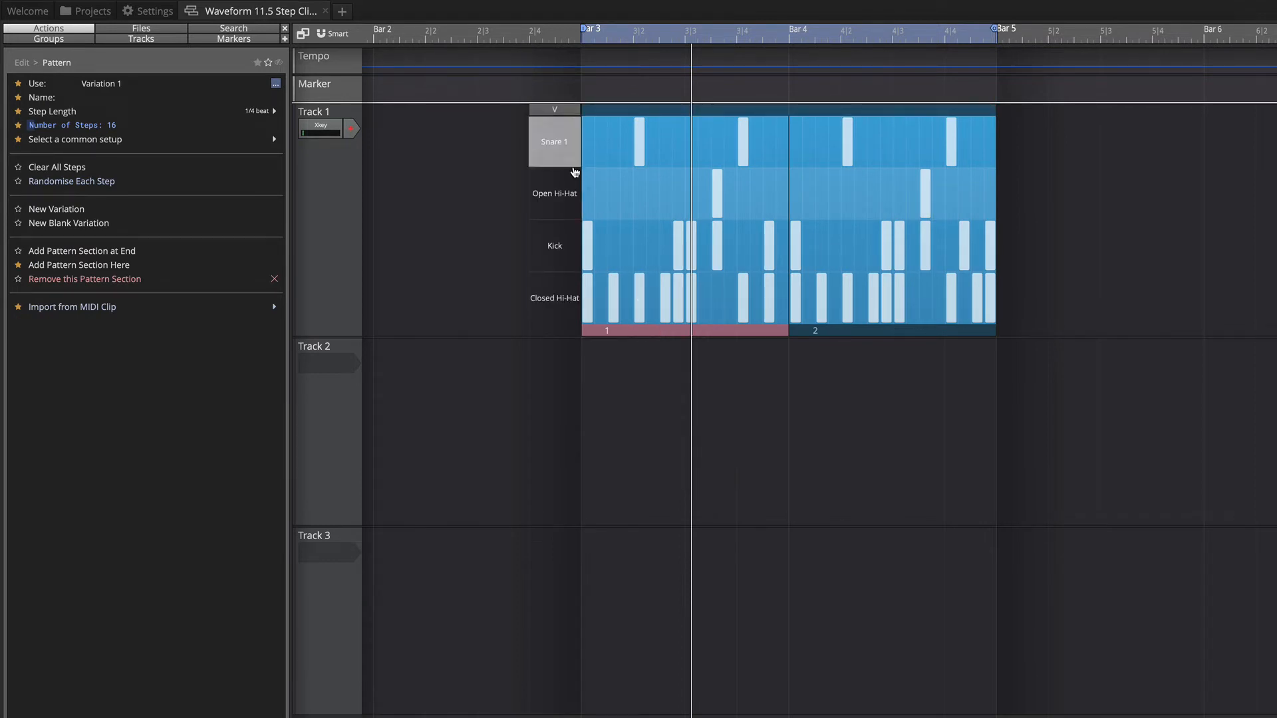
Rename the Snare 1 row as Snare.
click(563, 152)
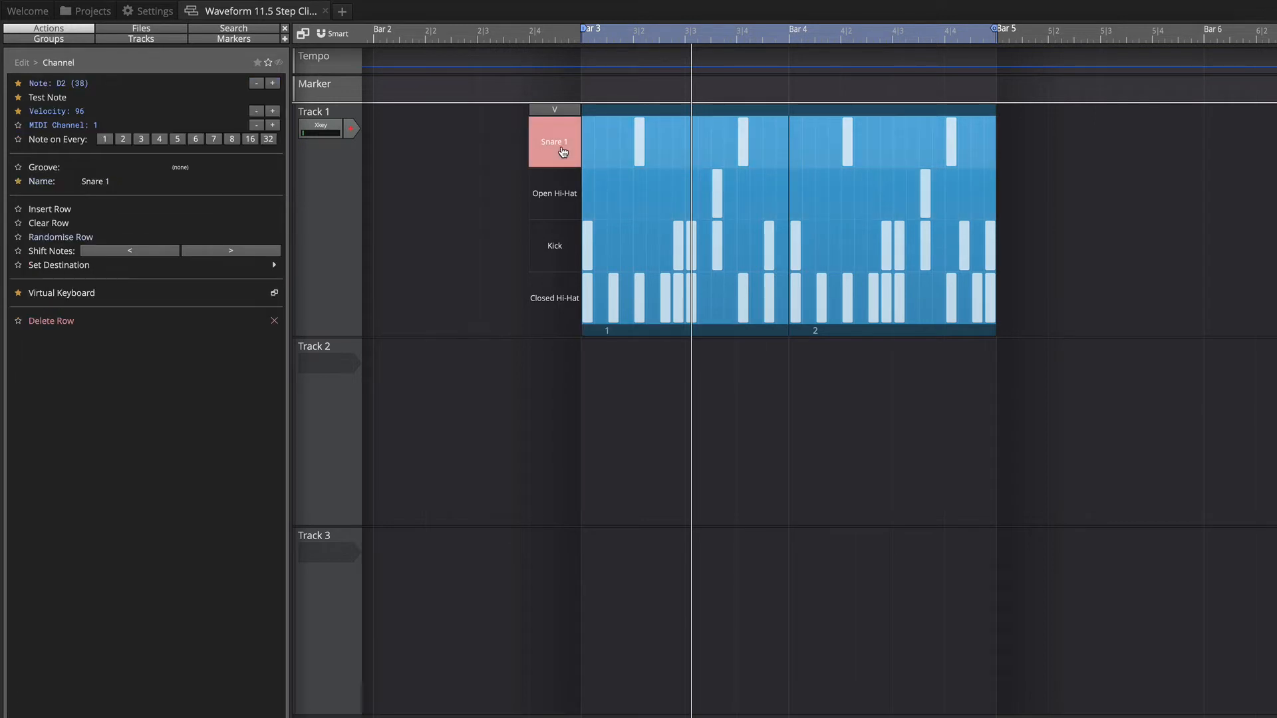
right_click(563, 152)
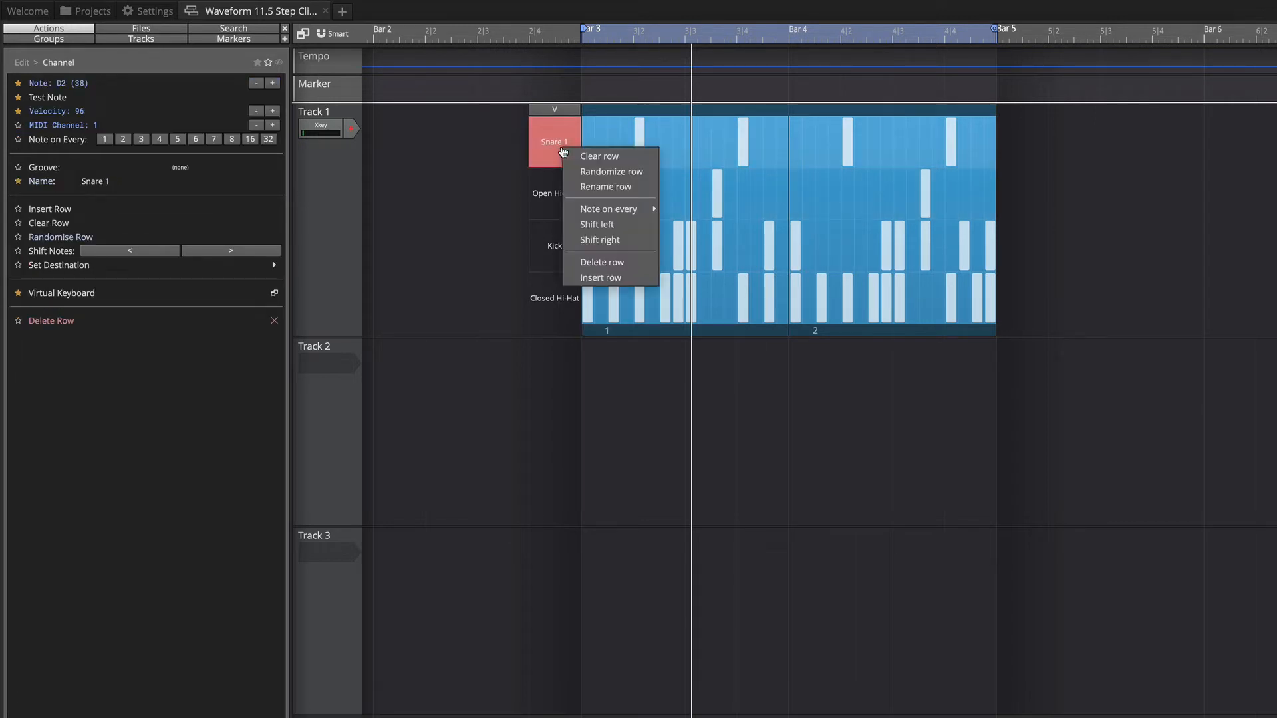
click(602, 188)
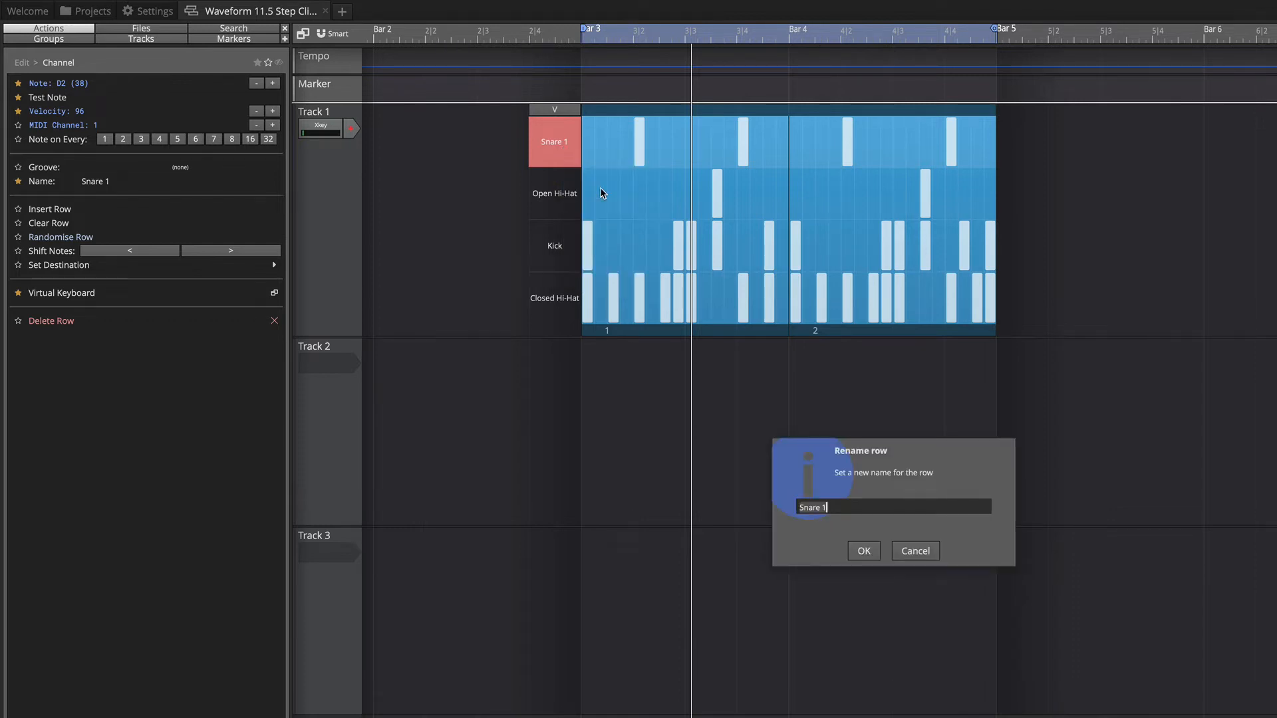
text(Snare)
key(Return)
mouse_move(566, 158)
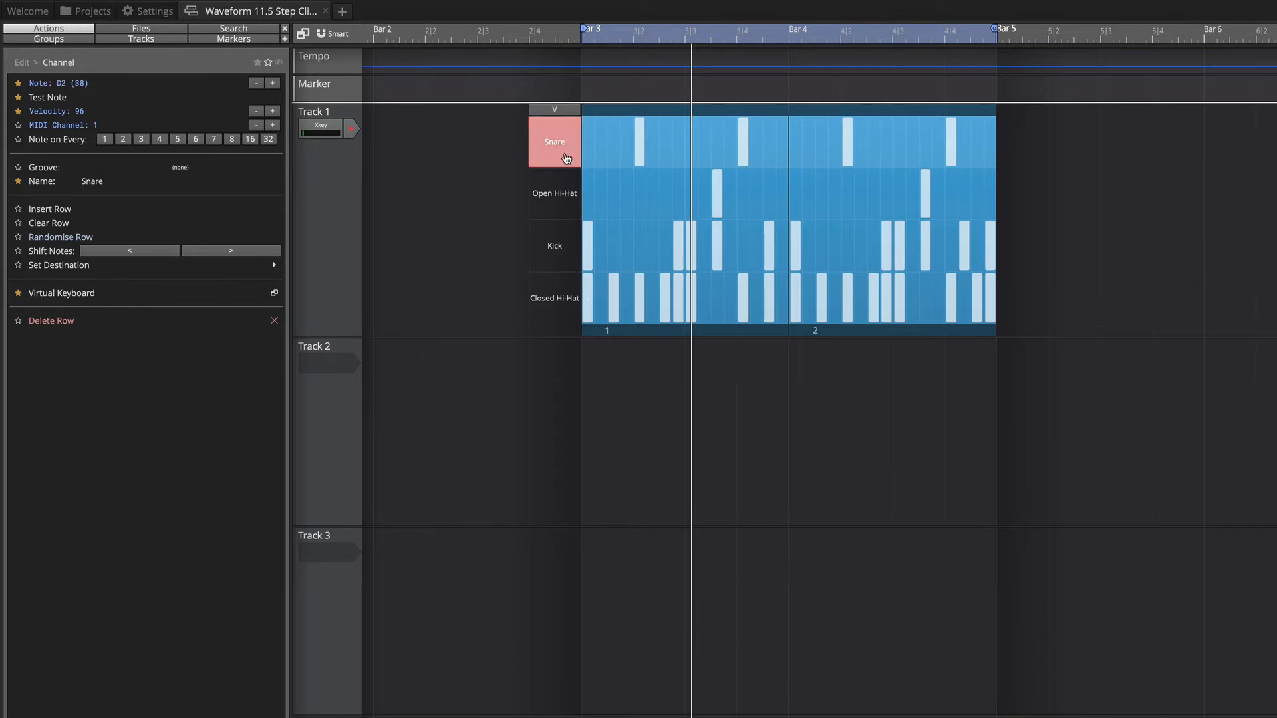
Randomise the Open Hi-Hat row across both pattern sections.
right_click(557, 192)
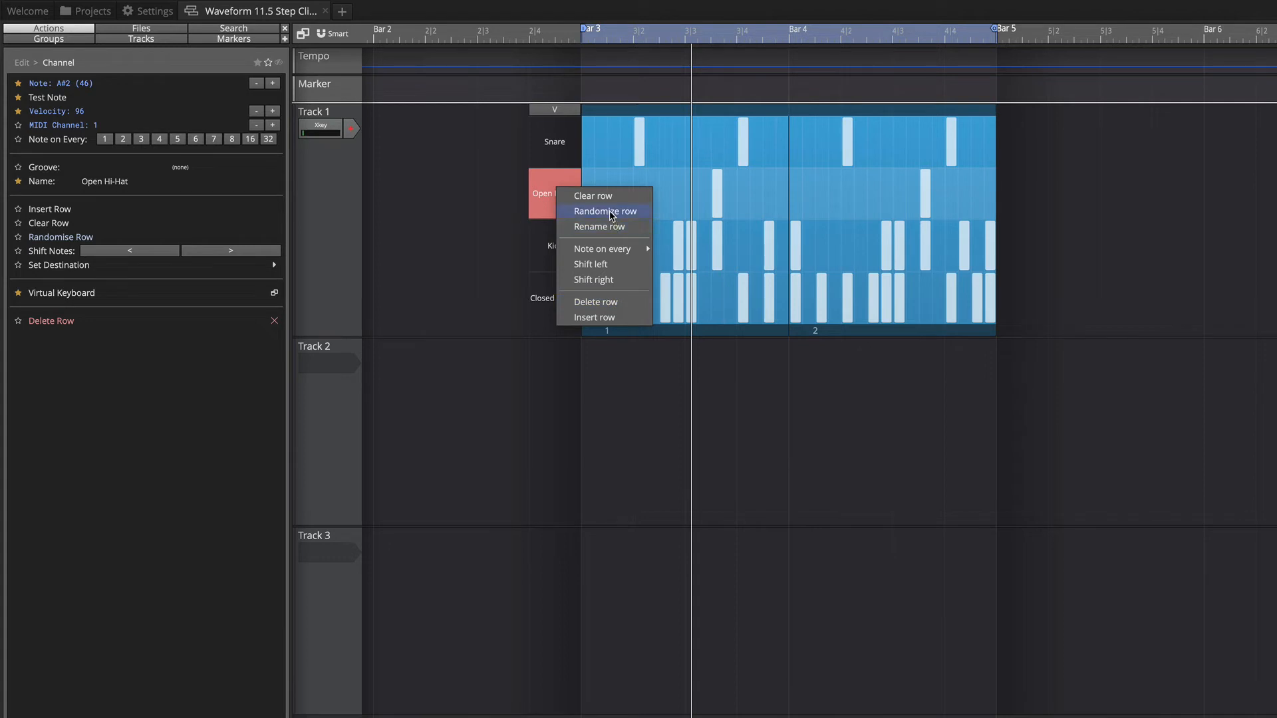
click(560, 189)
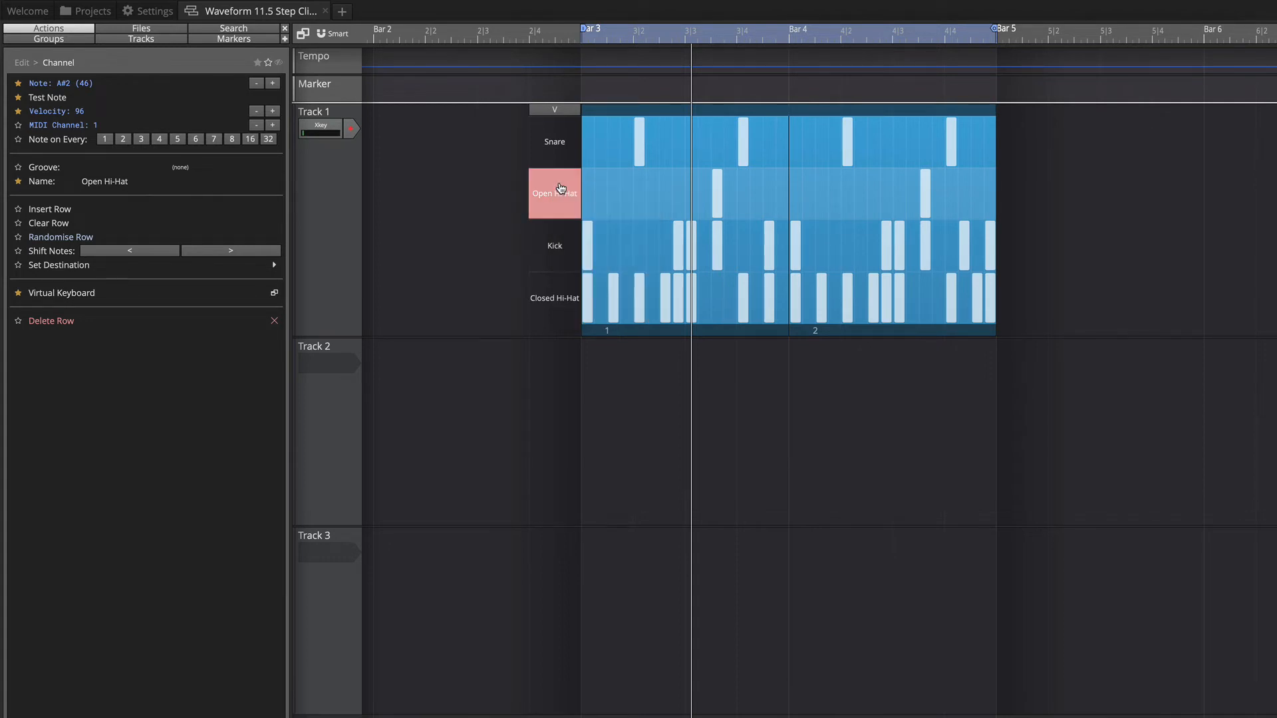
click(562, 189)
right_click(560, 184)
click(590, 206)
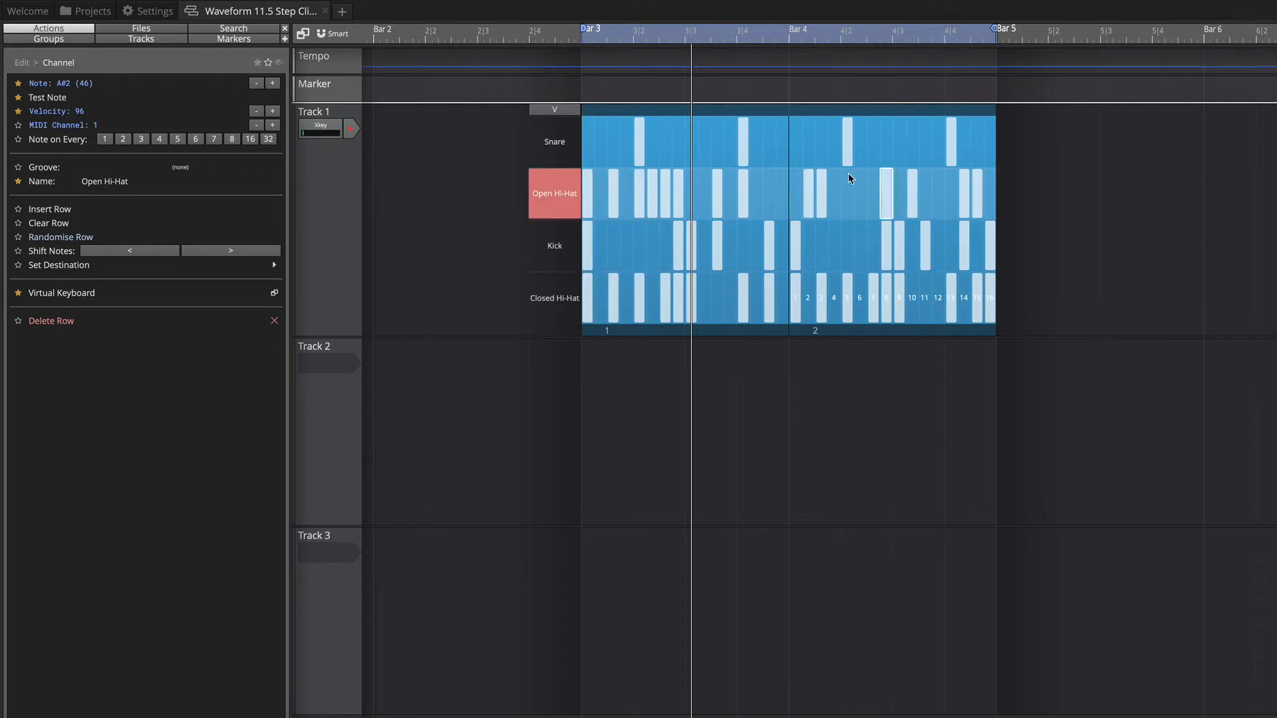
click(898, 183)
click(898, 181)
Adjust the Snare row's velocity up and down and settle it at 110.
click(558, 136)
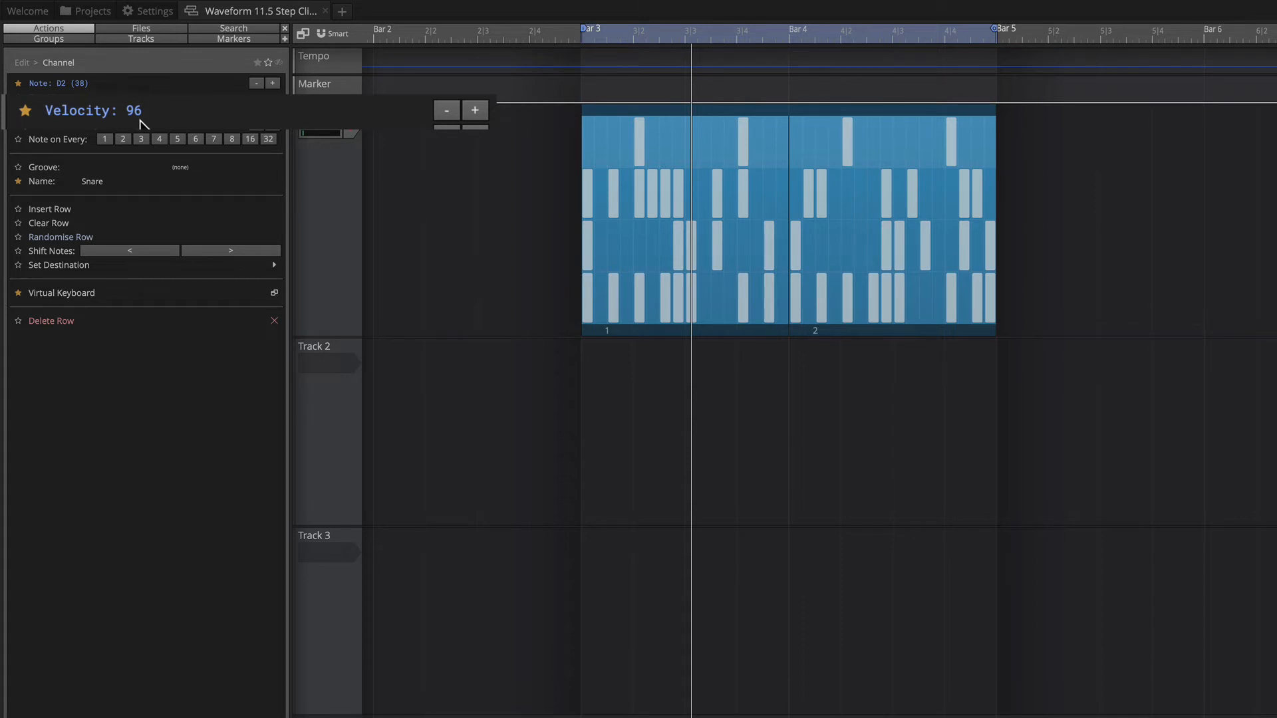
double_click(143, 113)
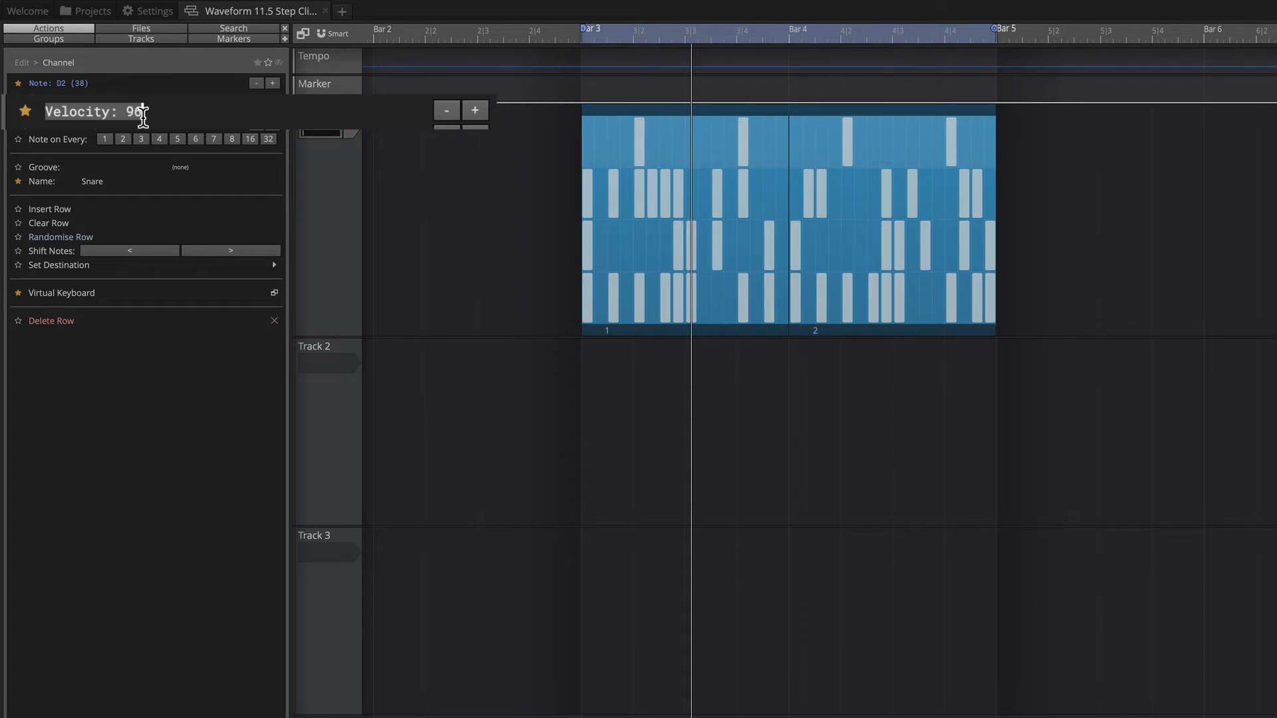
click(474, 111)
click(474, 111)
click(474, 111)
click(474, 111)
click(474, 111)
click(474, 111)
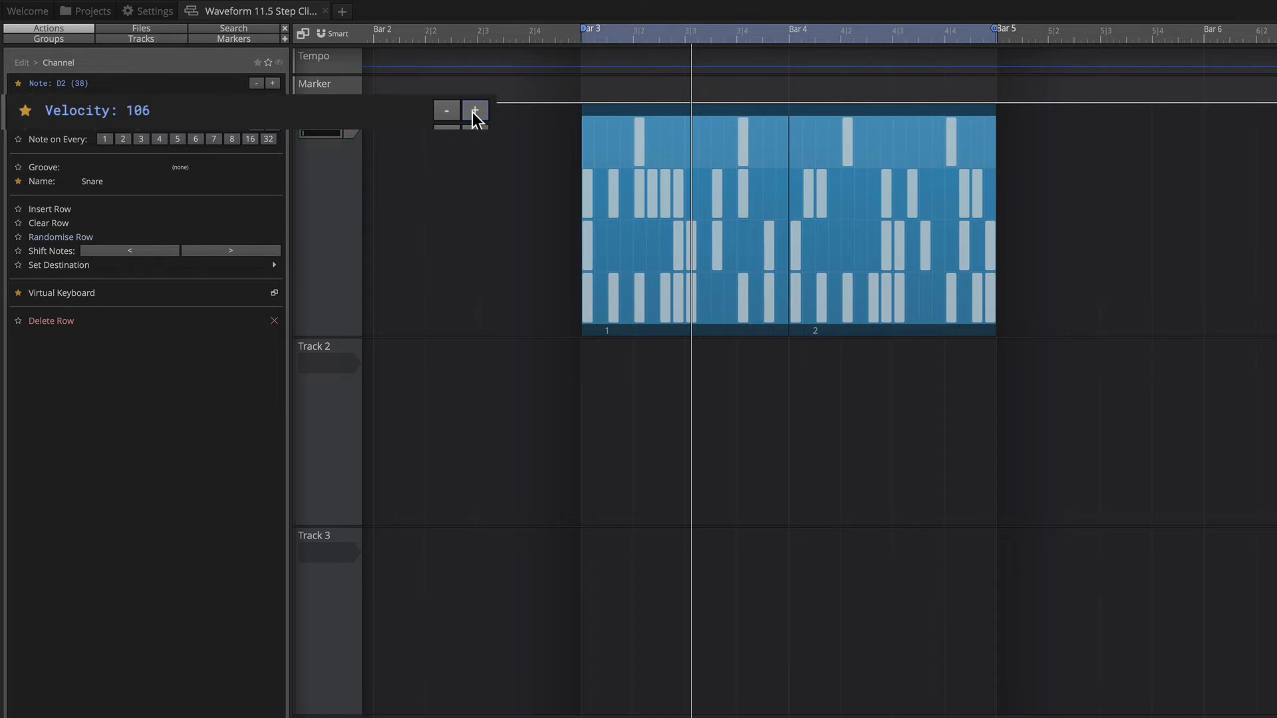
click(474, 111)
click(474, 111)
click(474, 111)
click(474, 111)
click(474, 111)
click(474, 111)
click(474, 111)
click(474, 111)
click(474, 111)
click(474, 111)
click(475, 111)
click(474, 111)
click(443, 114)
click(444, 114)
click(443, 115)
click(443, 114)
click(443, 115)
click(443, 114)
click(443, 115)
click(444, 115)
click(444, 115)
click(443, 115)
click(475, 111)
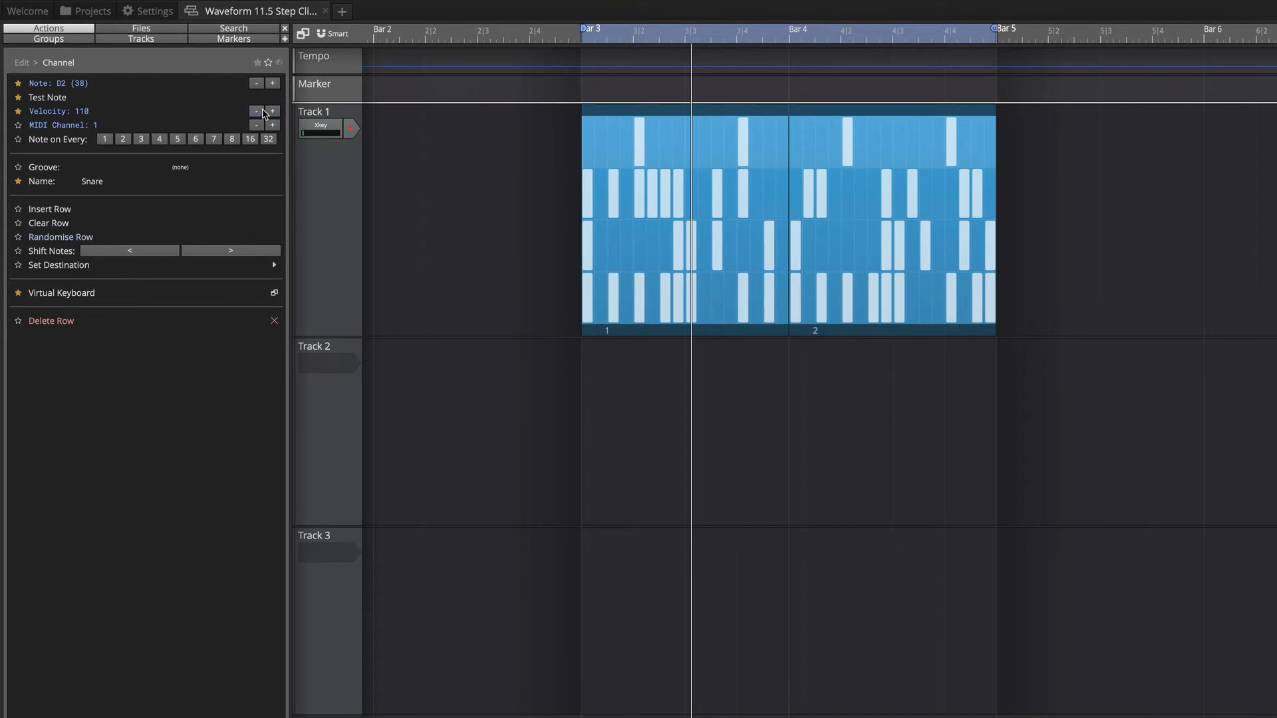
Set the Open Hi-Hat row's velocity to 99.
click(556, 192)
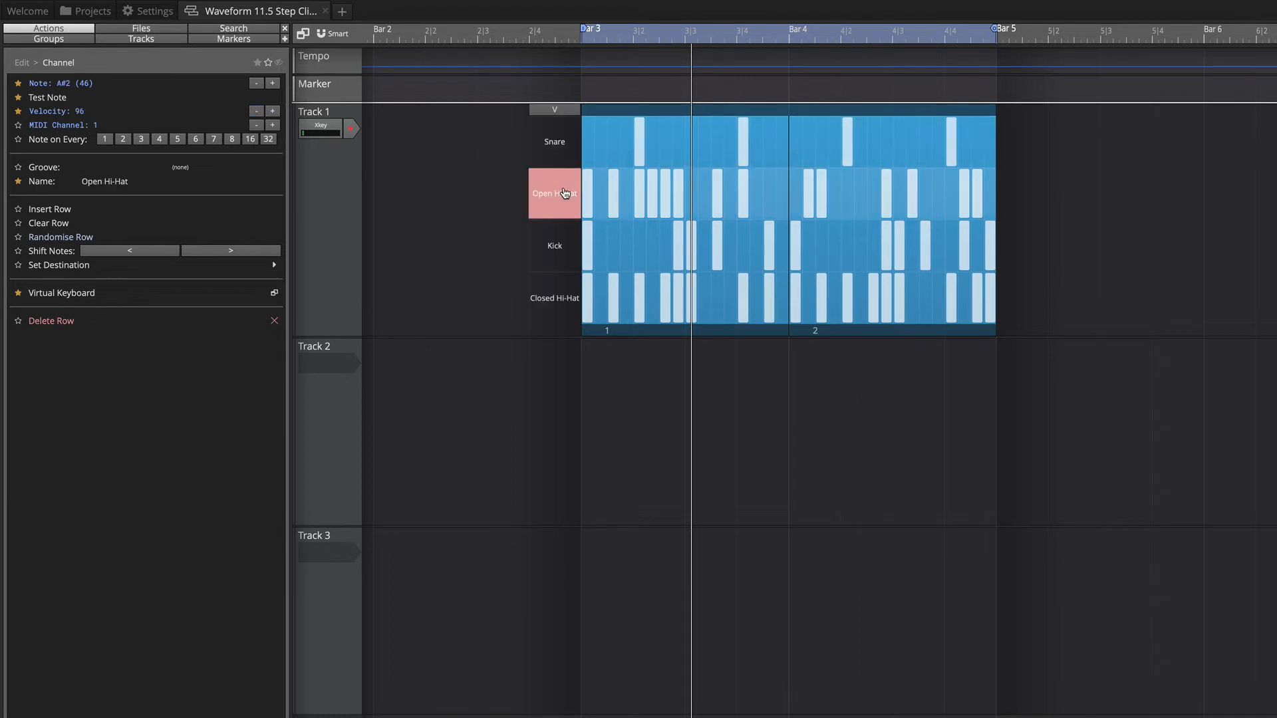
click(273, 111)
click(273, 111)
click(273, 111)
click(272, 111)
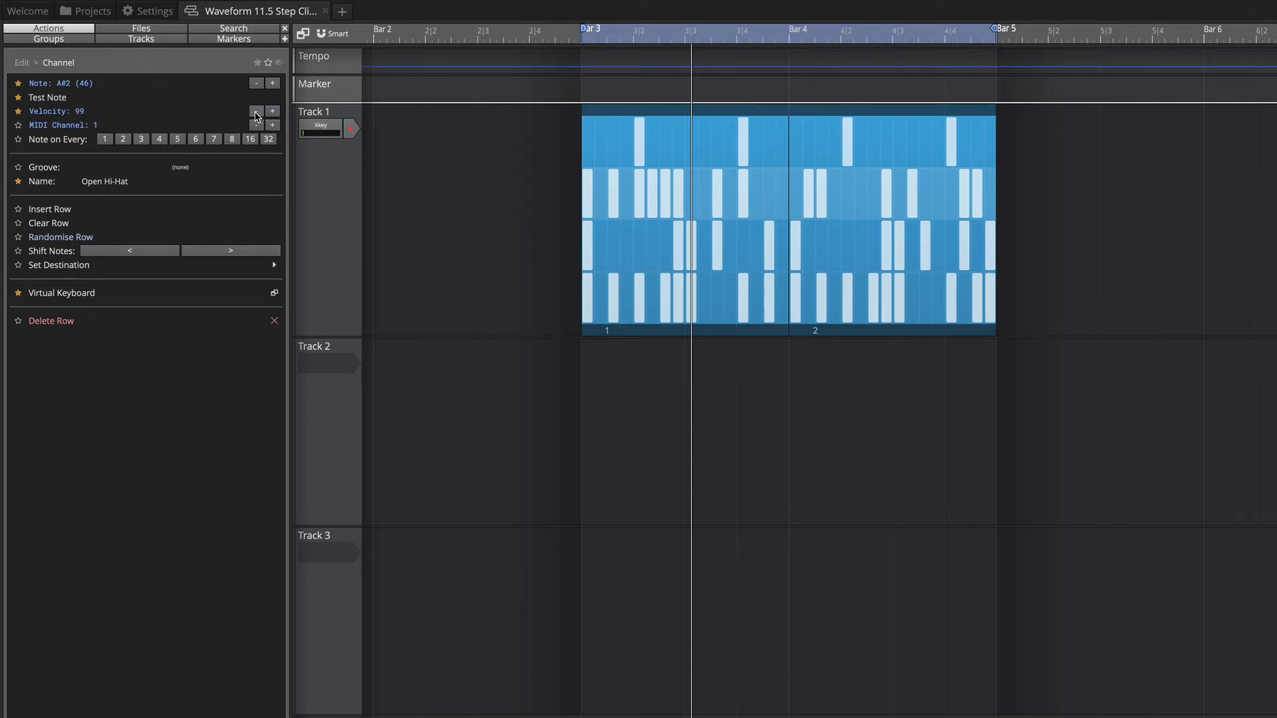
Show the step clip's velocity lane and make Track 1 taller.
mouse_move(582, 144)
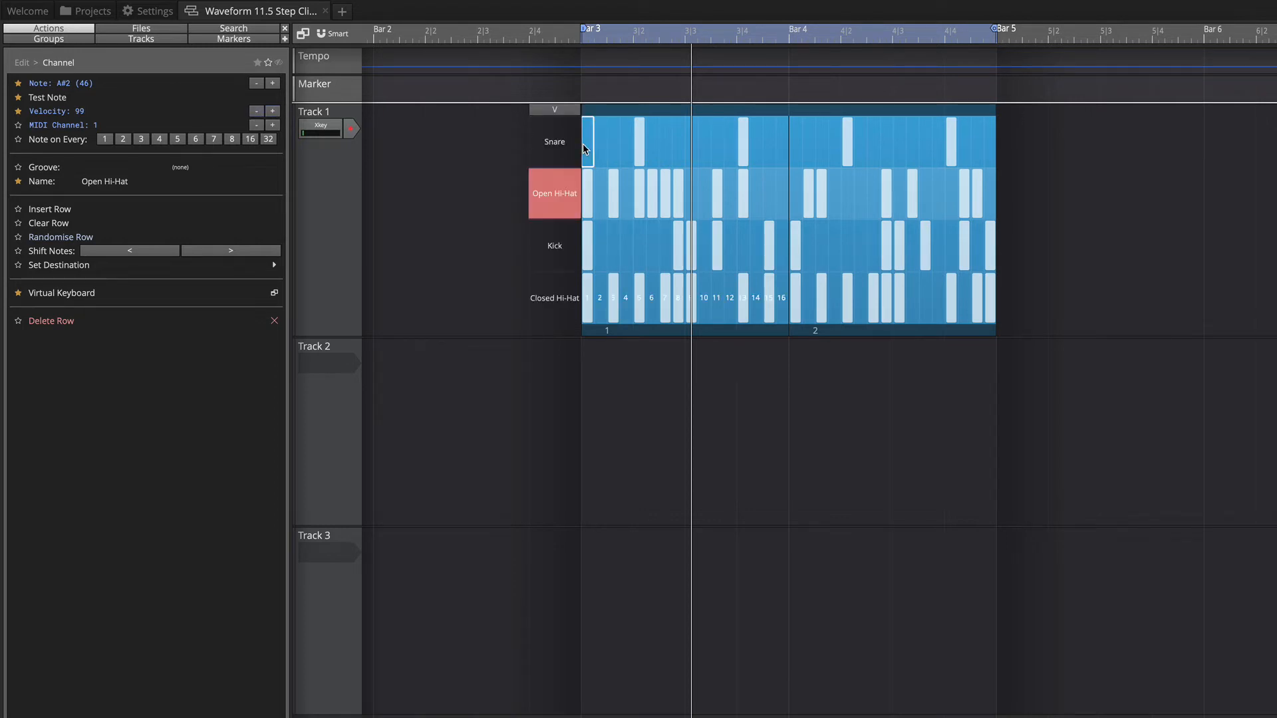
click(562, 109)
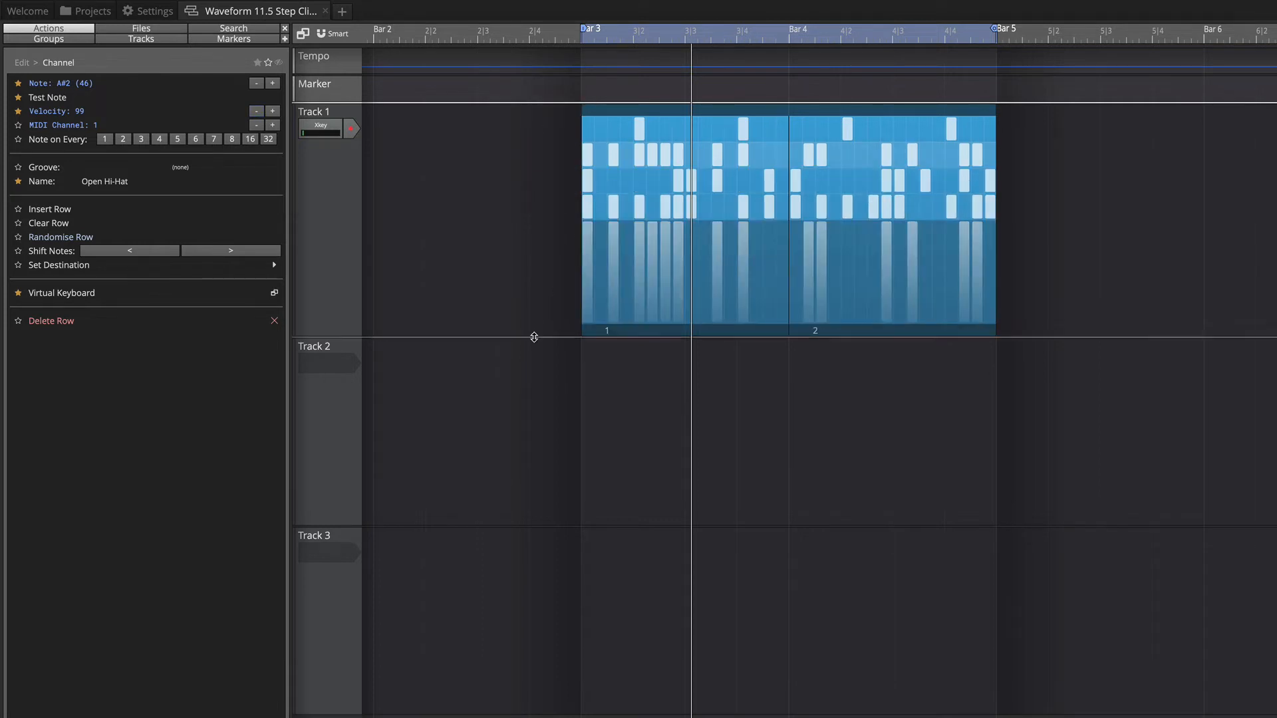
drag(345, 337, 347, 423)
mouse_move(597, 251)
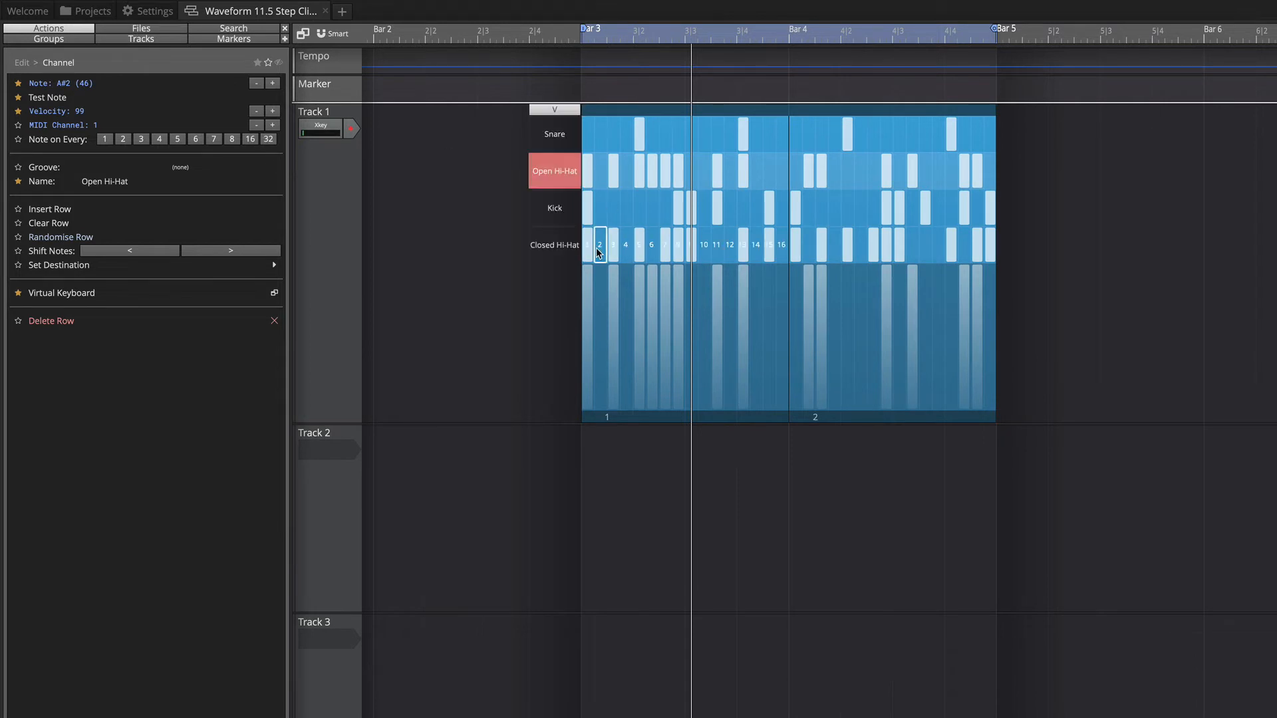
Set the Snare row's velocity to 127 and its step 5 hit in the first section to 98%.
click(560, 136)
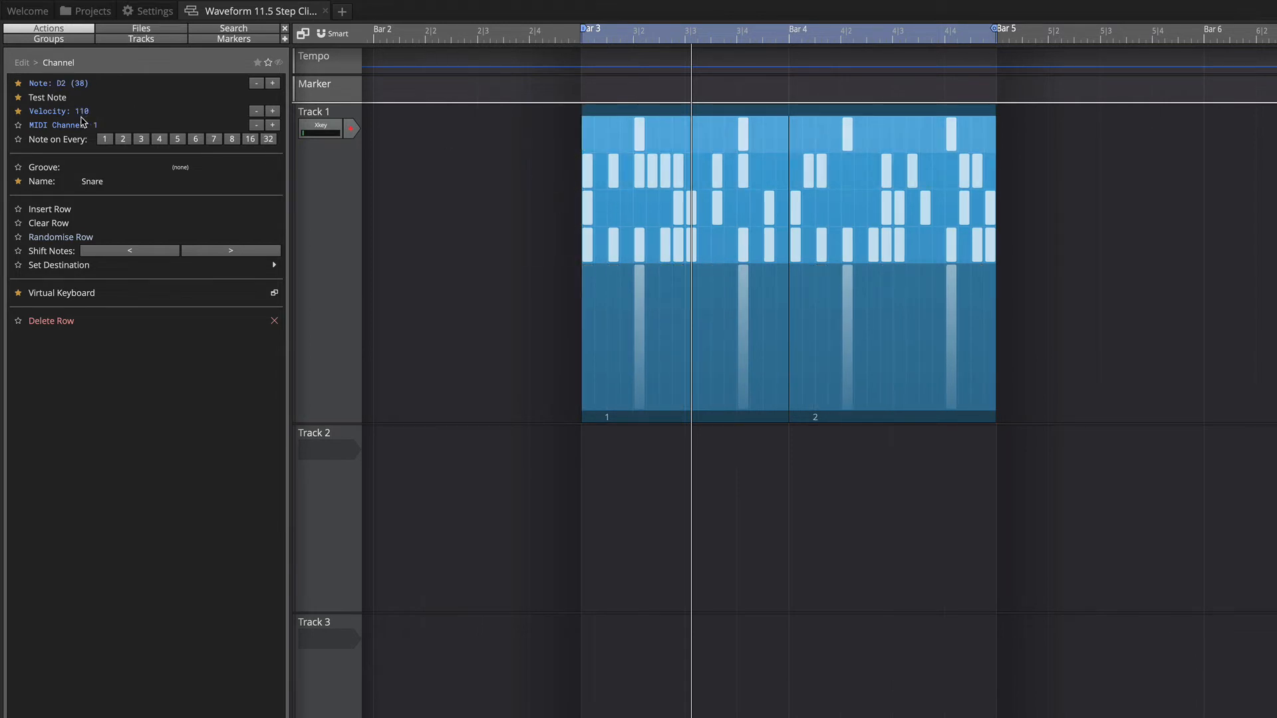
click(639, 305)
drag(639, 305, 638, 245)
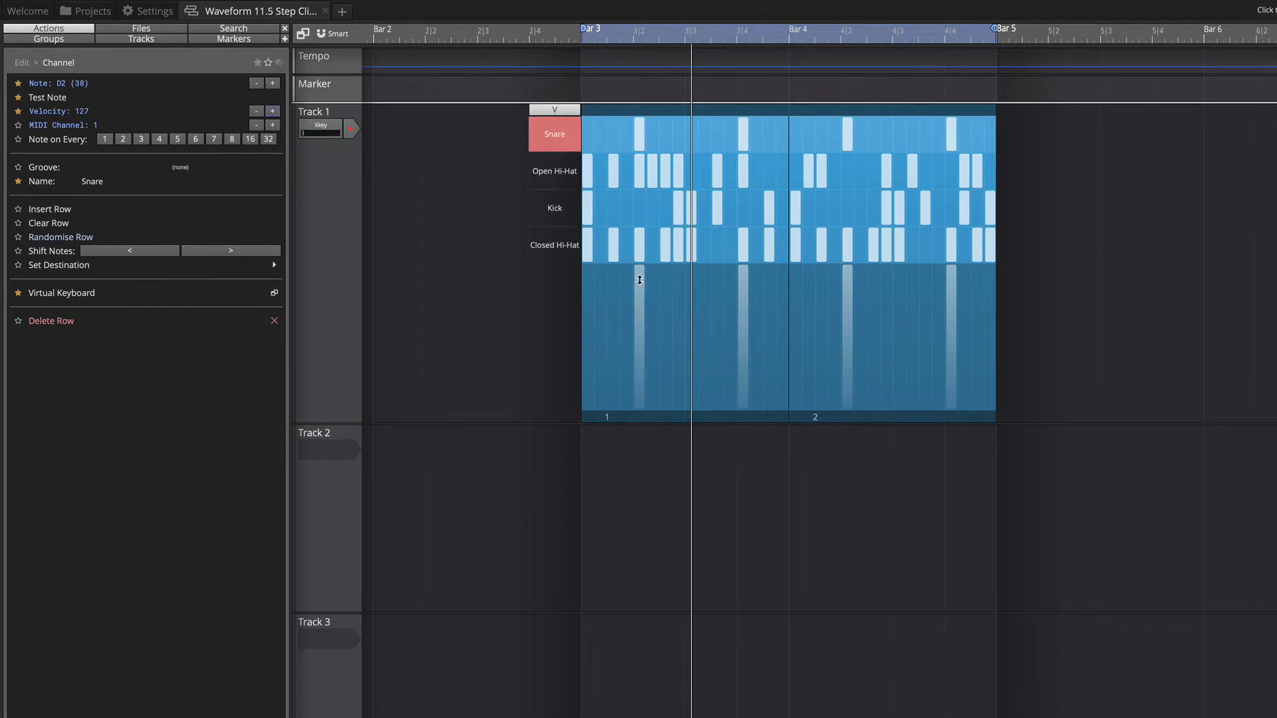
drag(639, 273, 638, 274)
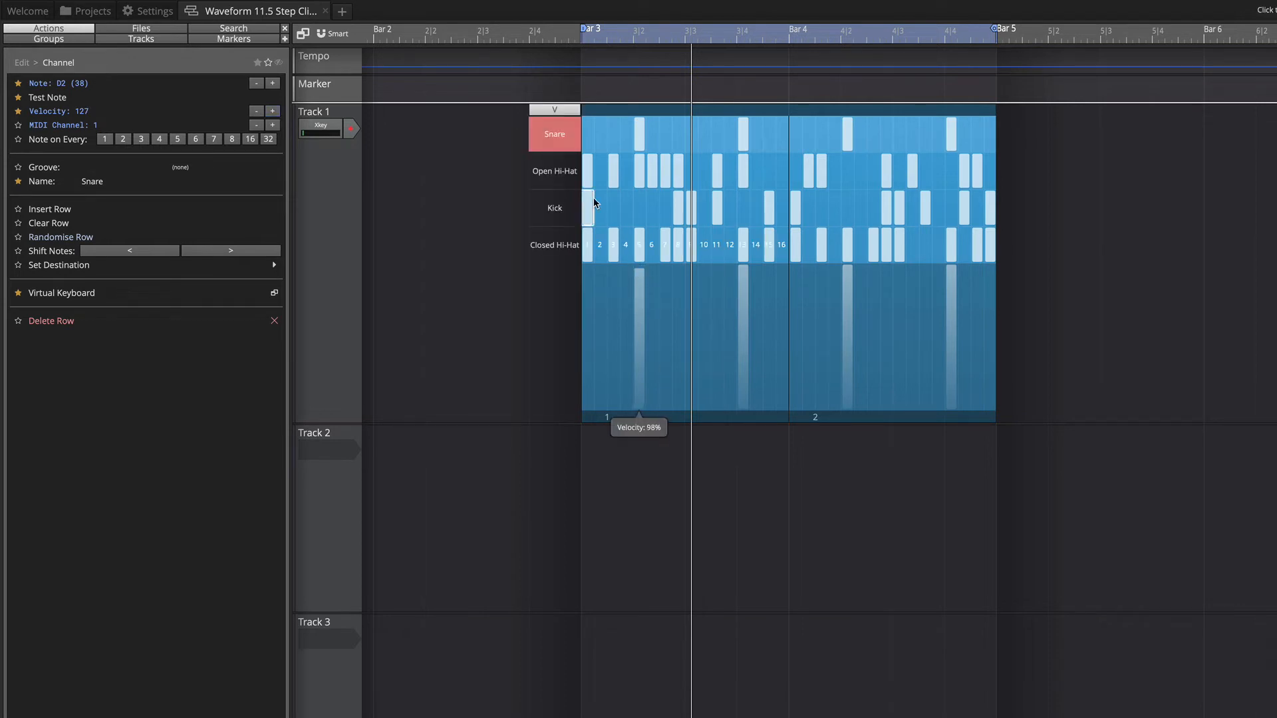
Set the Kick row's velocity to 110 and play back the pattern.
click(556, 171)
click(569, 208)
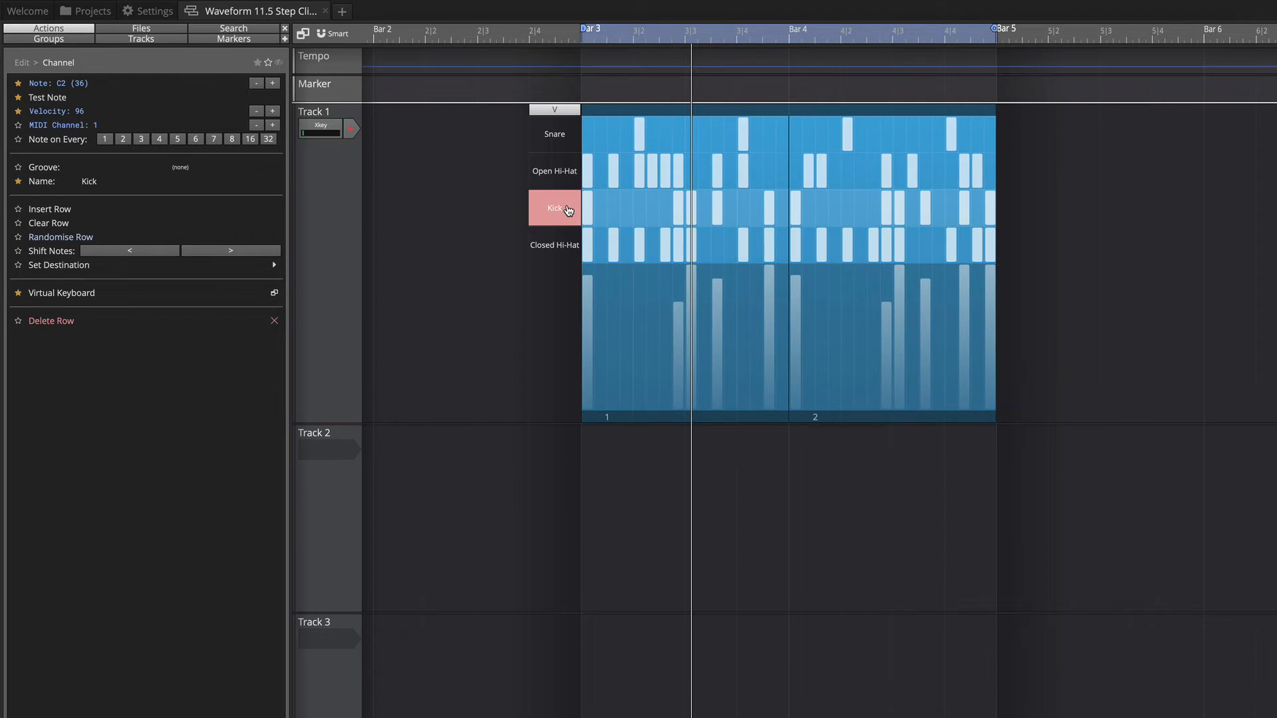
click(87, 112)
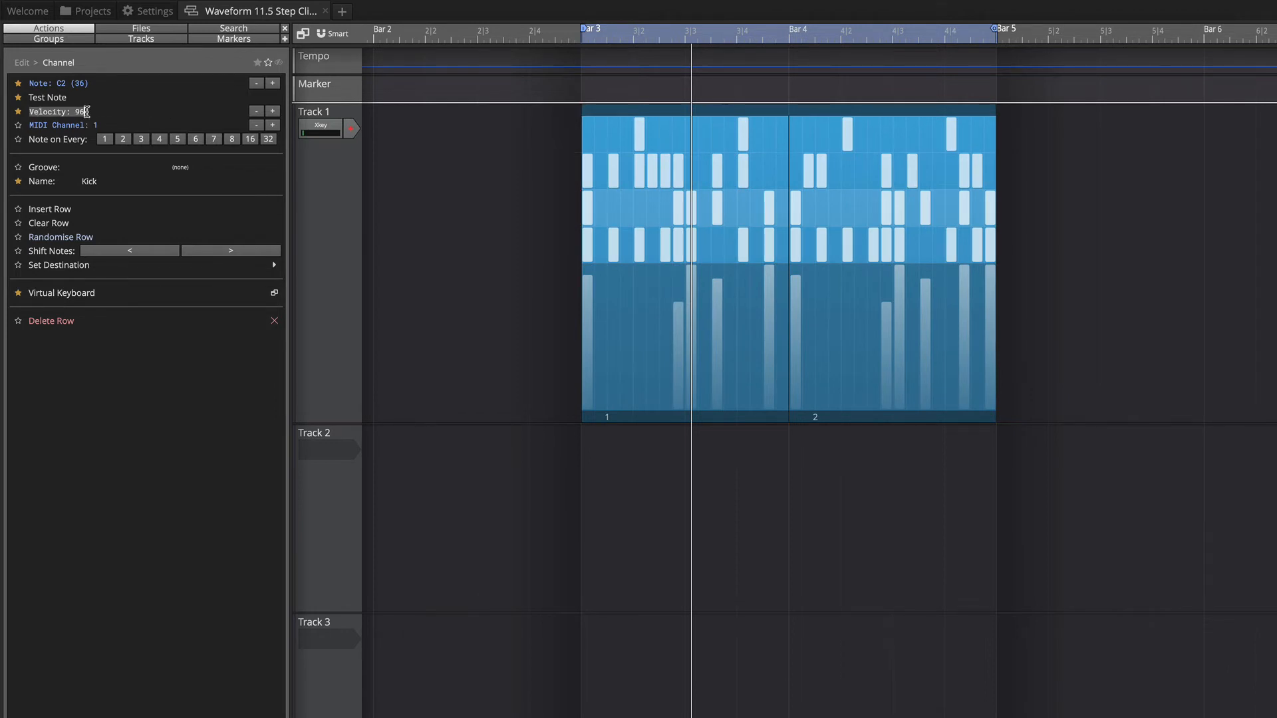
text(110)
key(Return)
key(space)
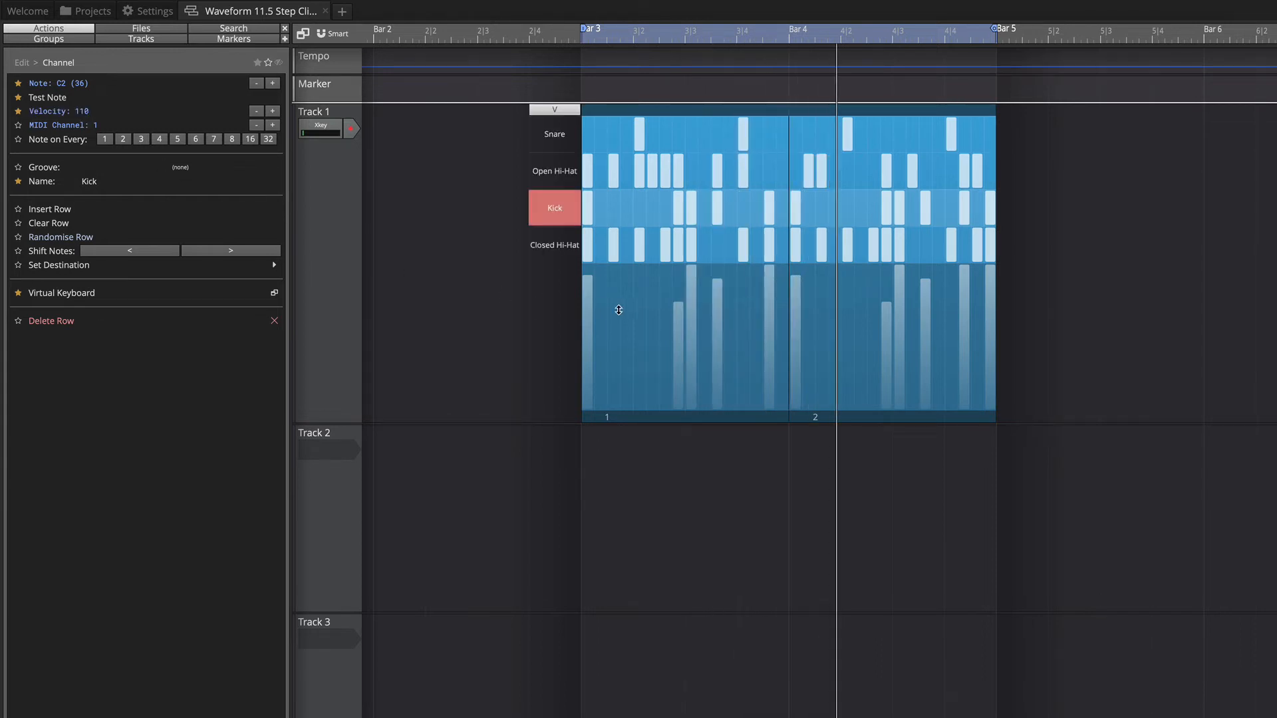
Stop playback and try adjusting the step clip's overall velocity, leaving it at 100%.
key(space)
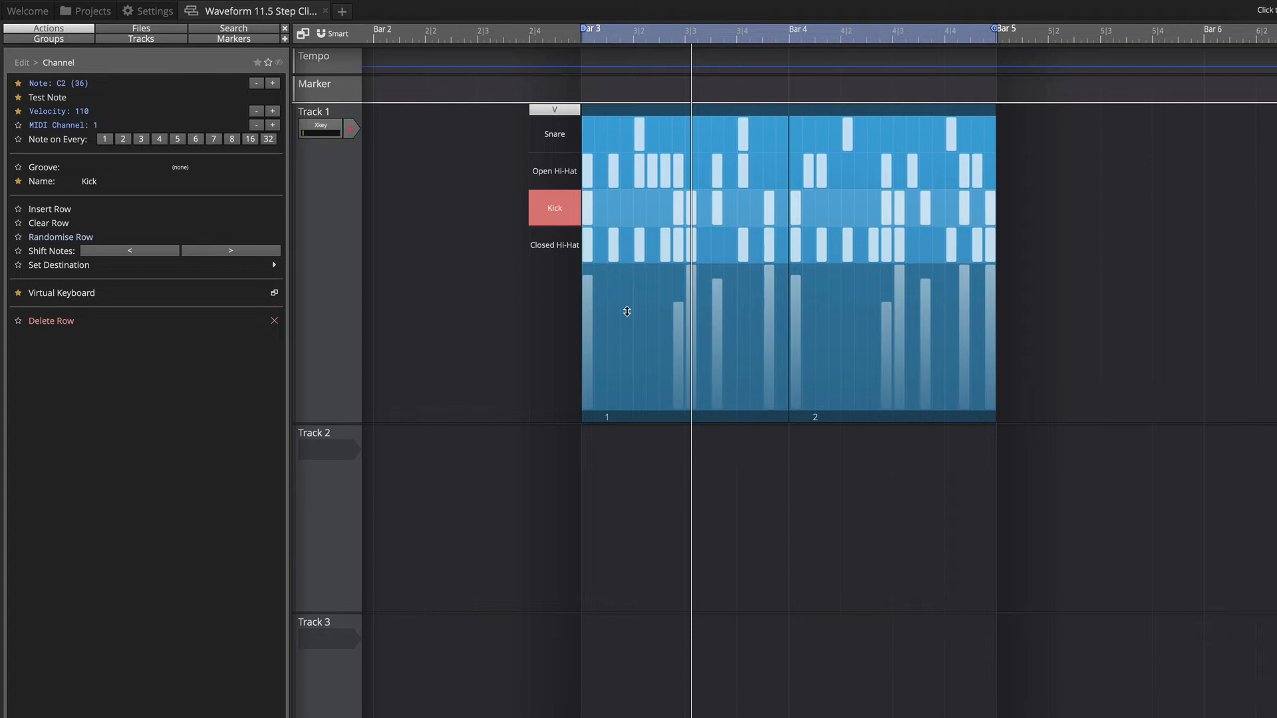
click(789, 113)
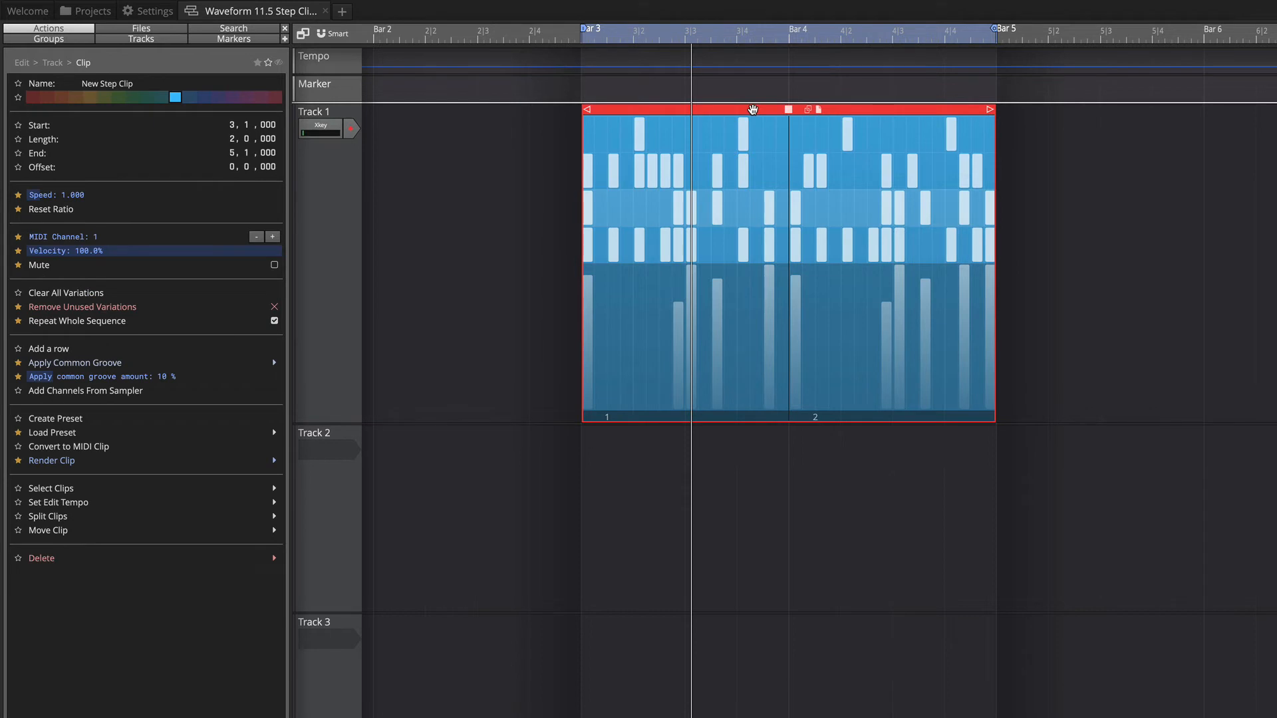
right_click(753, 110)
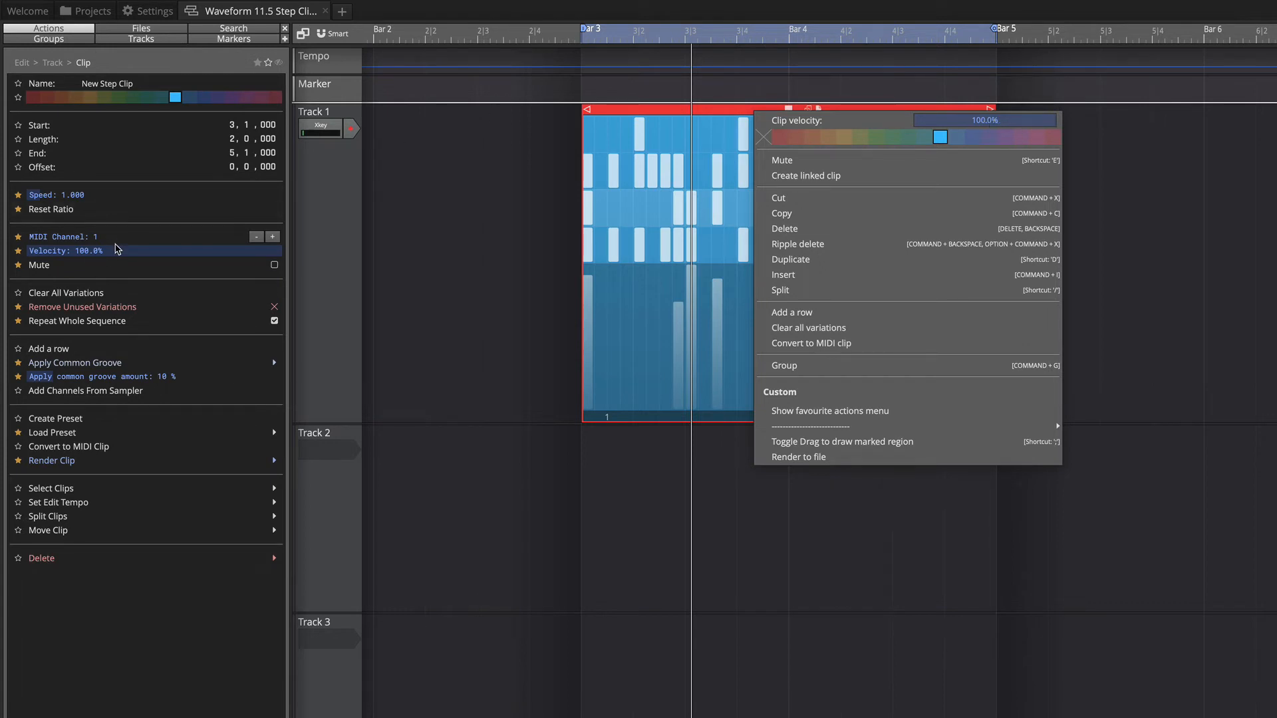
click(118, 254)
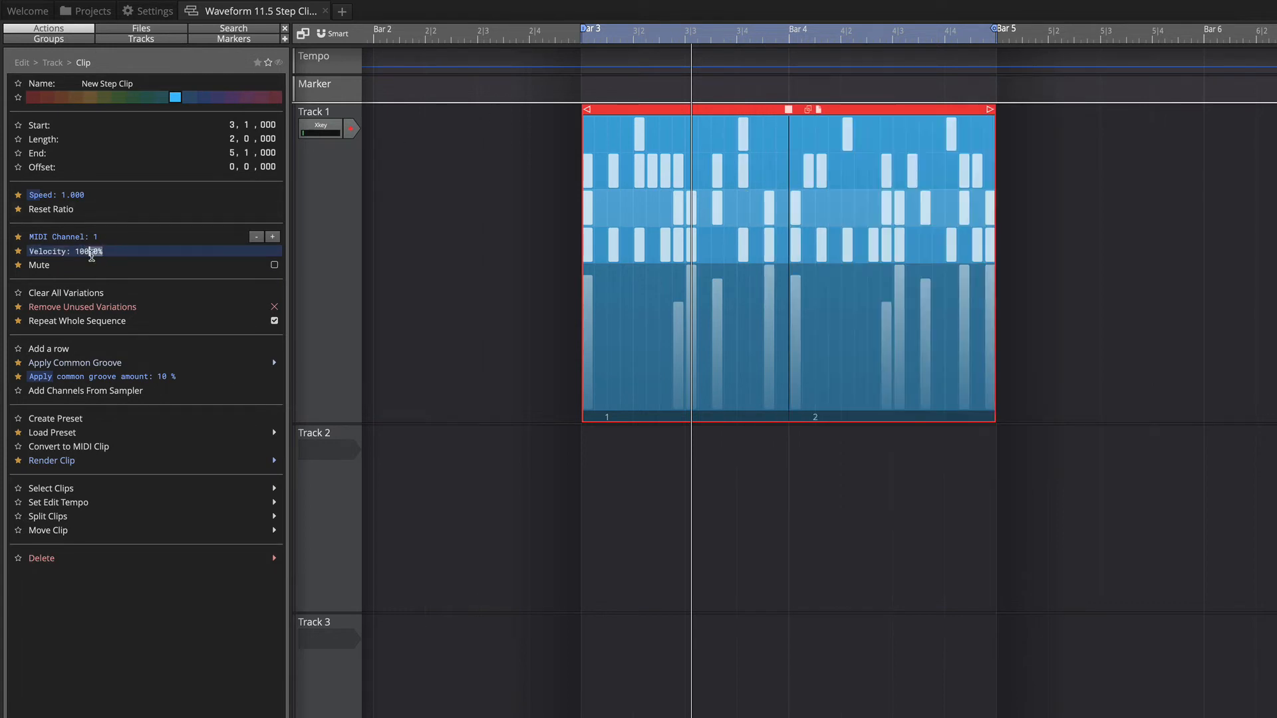
drag(120, 253, 297, 260)
mouse_move(273, 253)
mouse_down()
mouse_move(241, 255)
mouse_move(293, 260)
mouse_up()
click(573, 217)
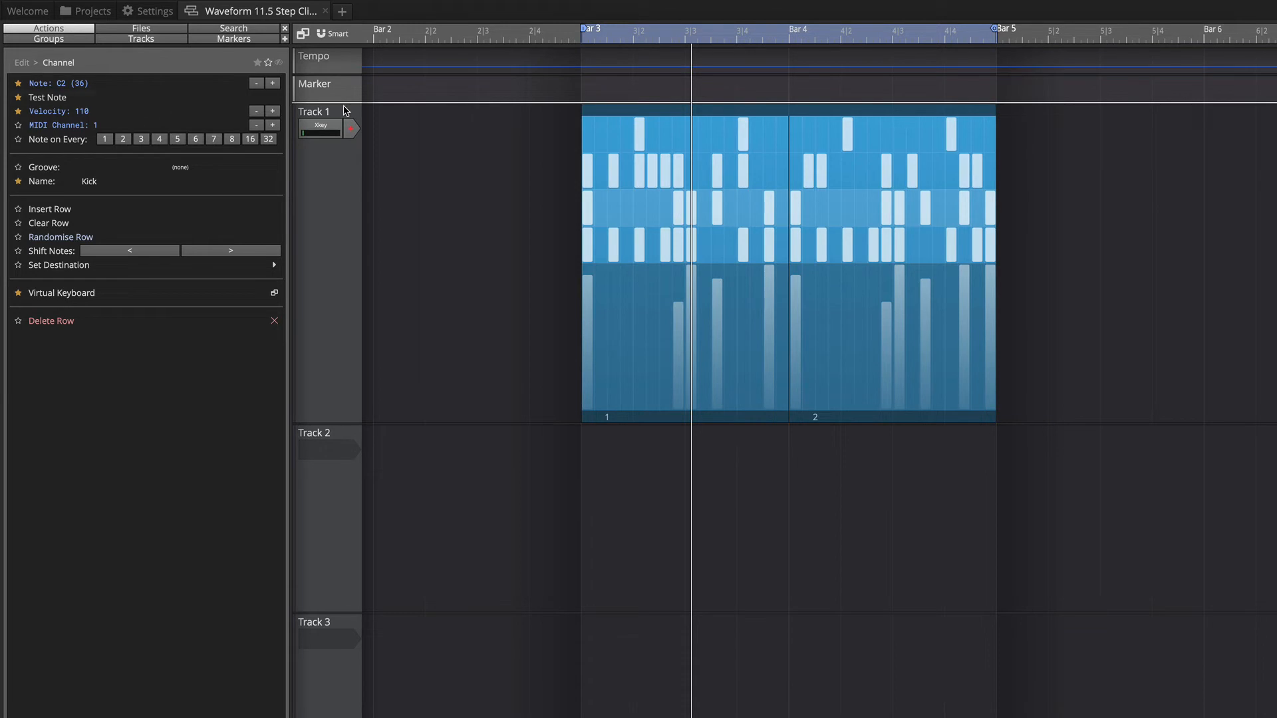
Apply the Basic 16th Swing common groove to the step clip at an amount of 100% and play it back.
click(625, 111)
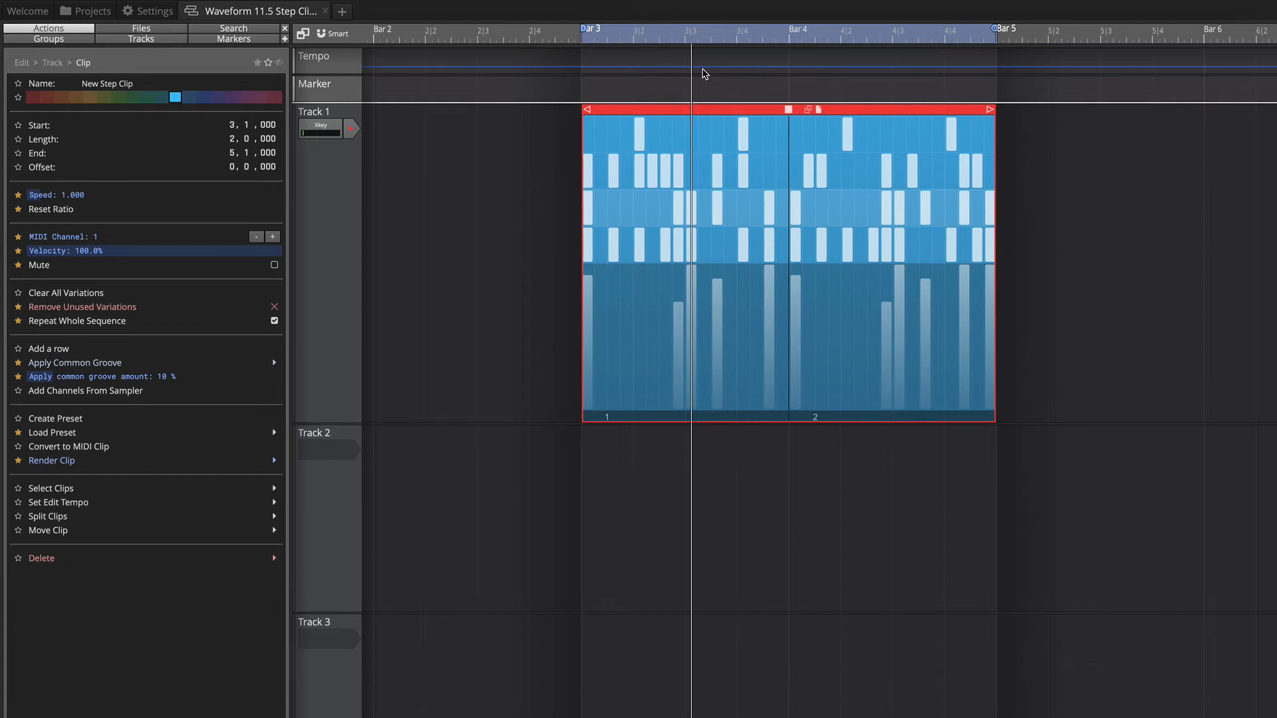
drag(691, 41, 716, 80)
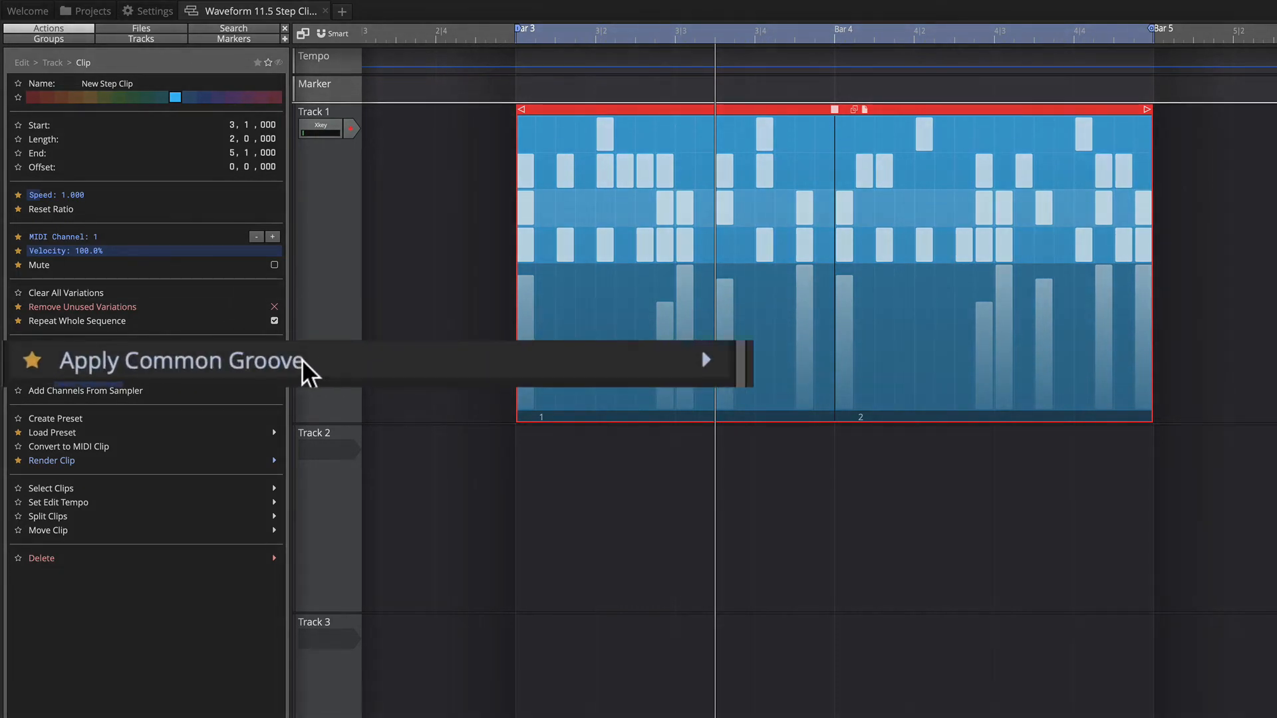
click(242, 372)
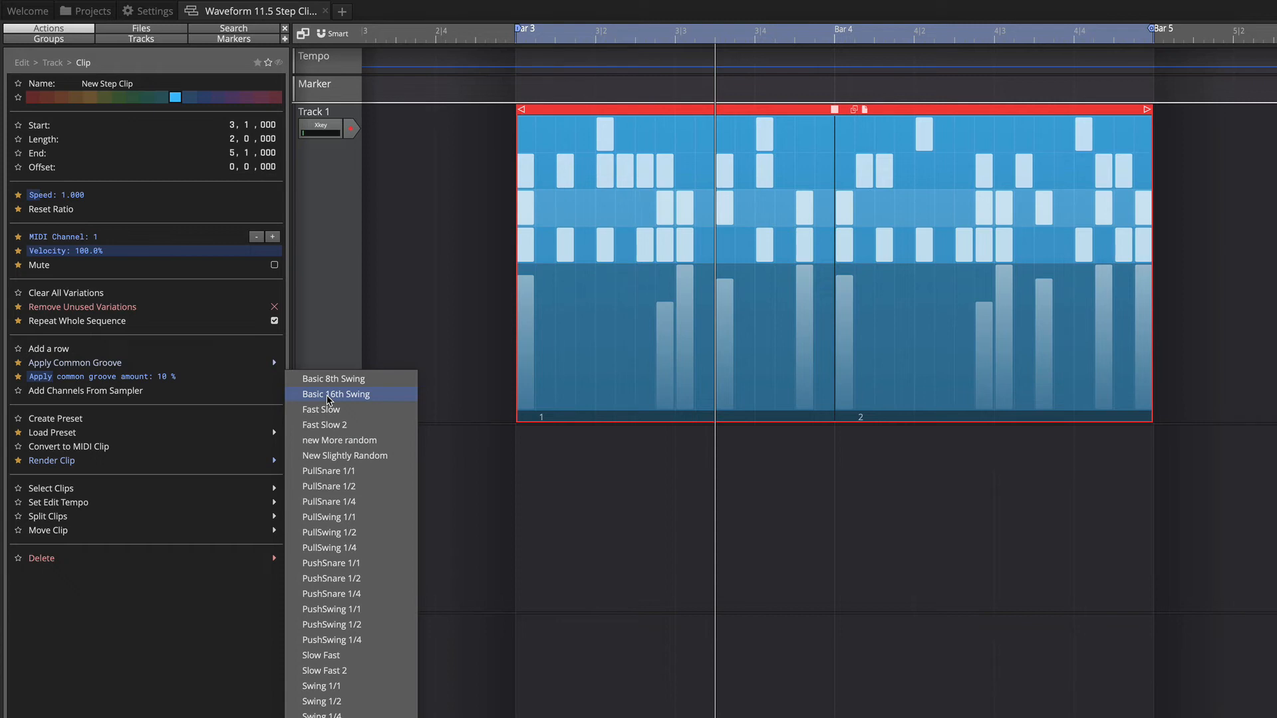
click(327, 396)
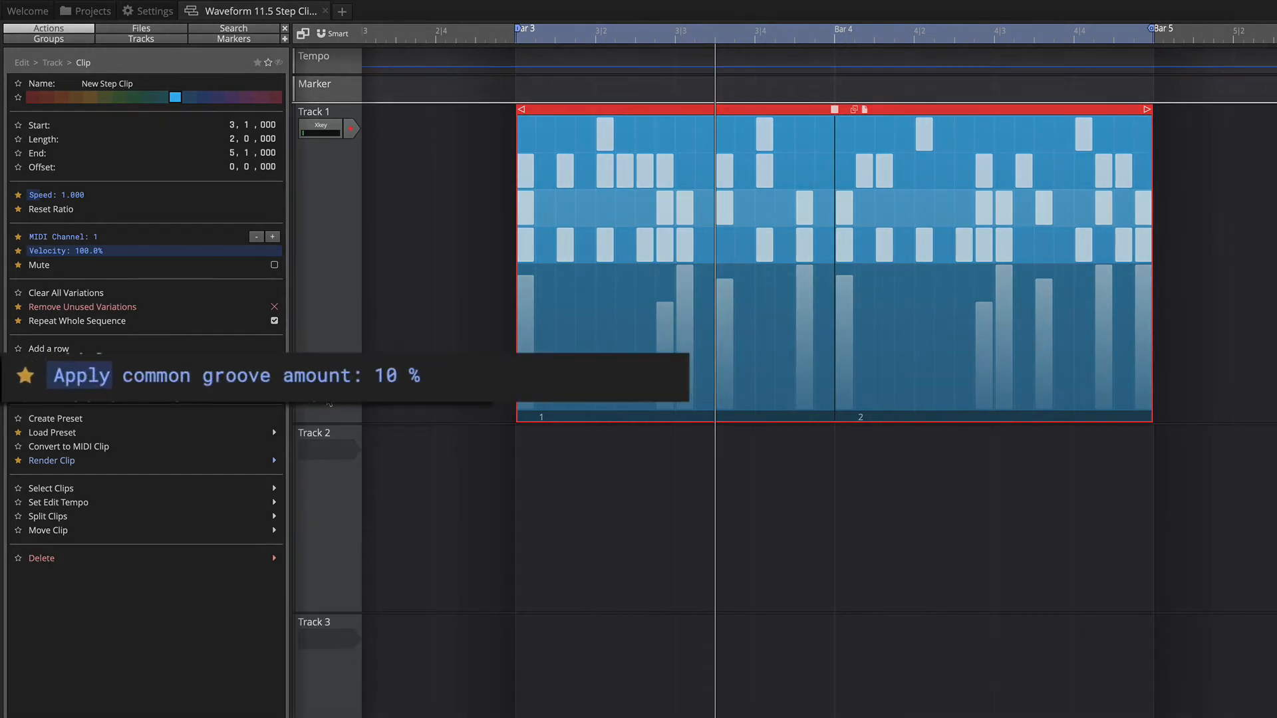
drag(205, 404, 308, 379)
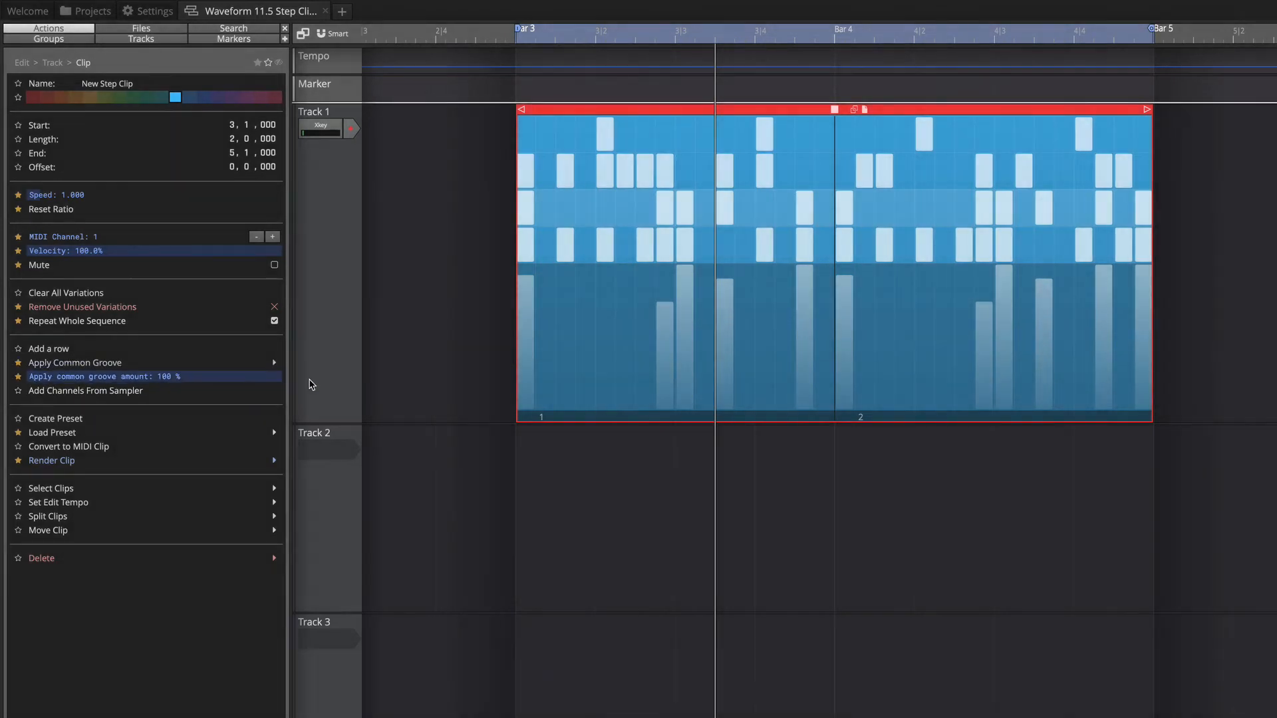
key(space)
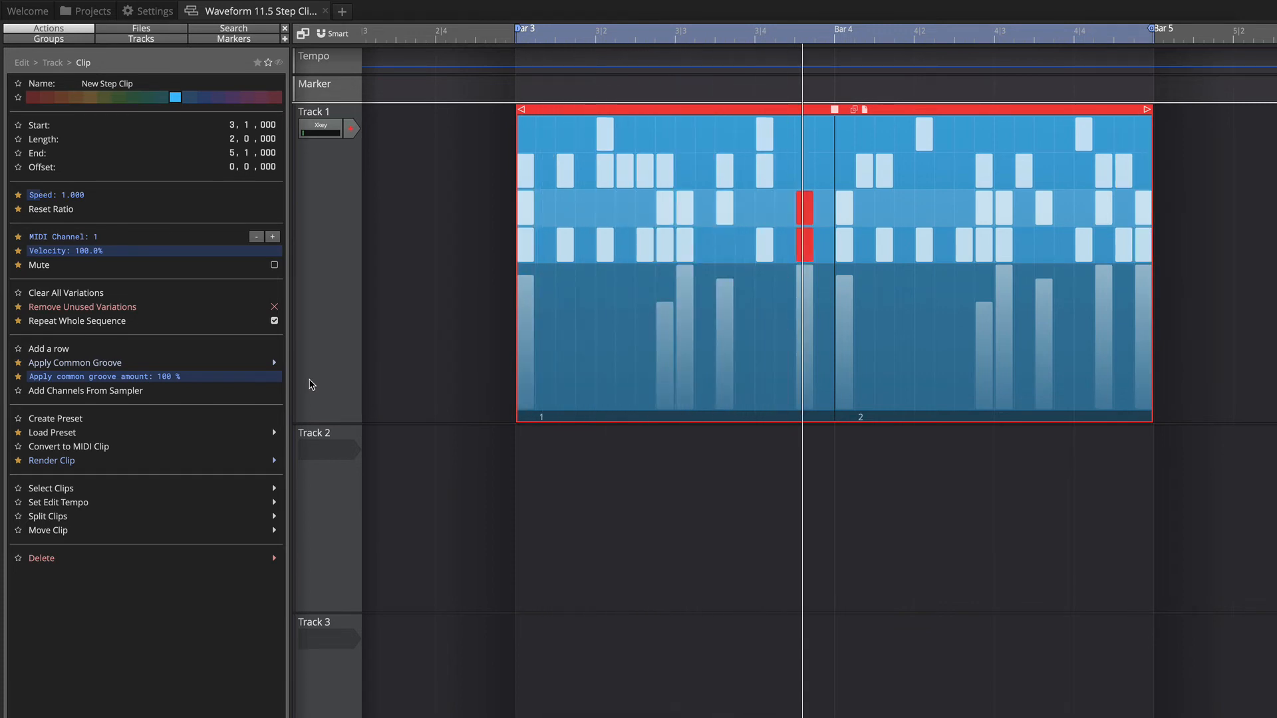
key(space)
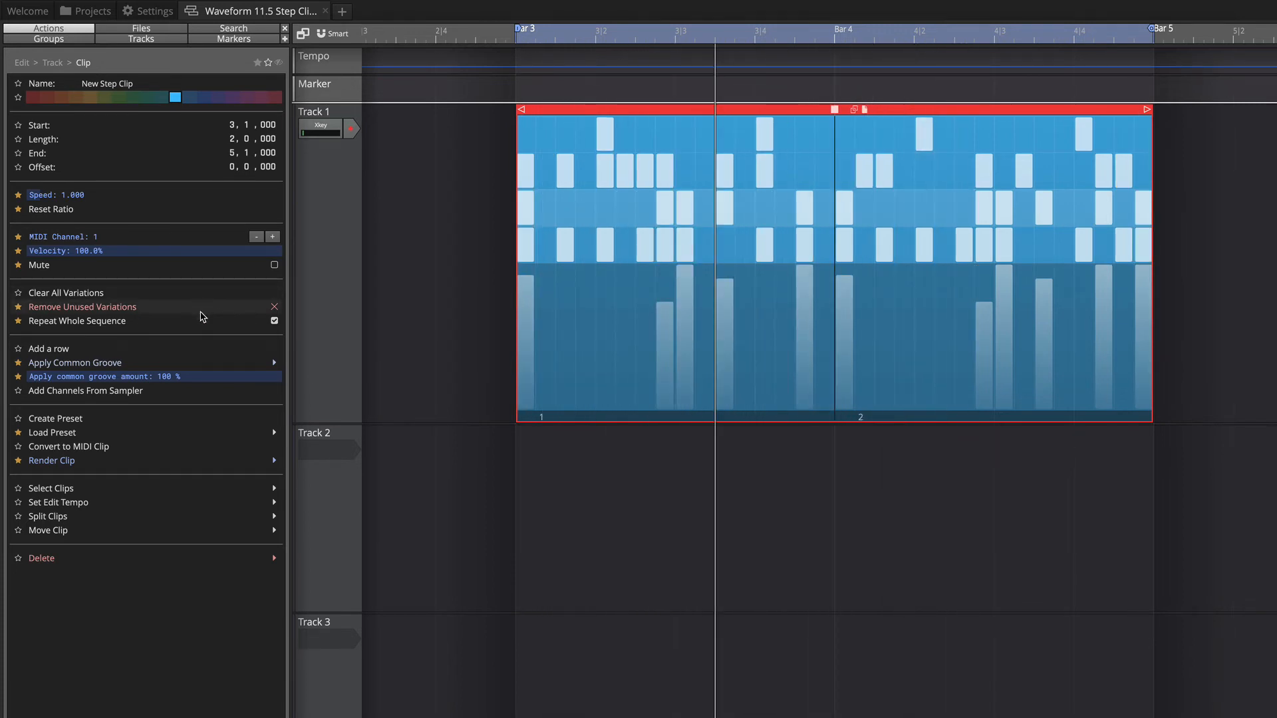
Fill the Closed Hi-Hat row with a note on every 1 step and play back the pattern.
mouse_move(514, 250)
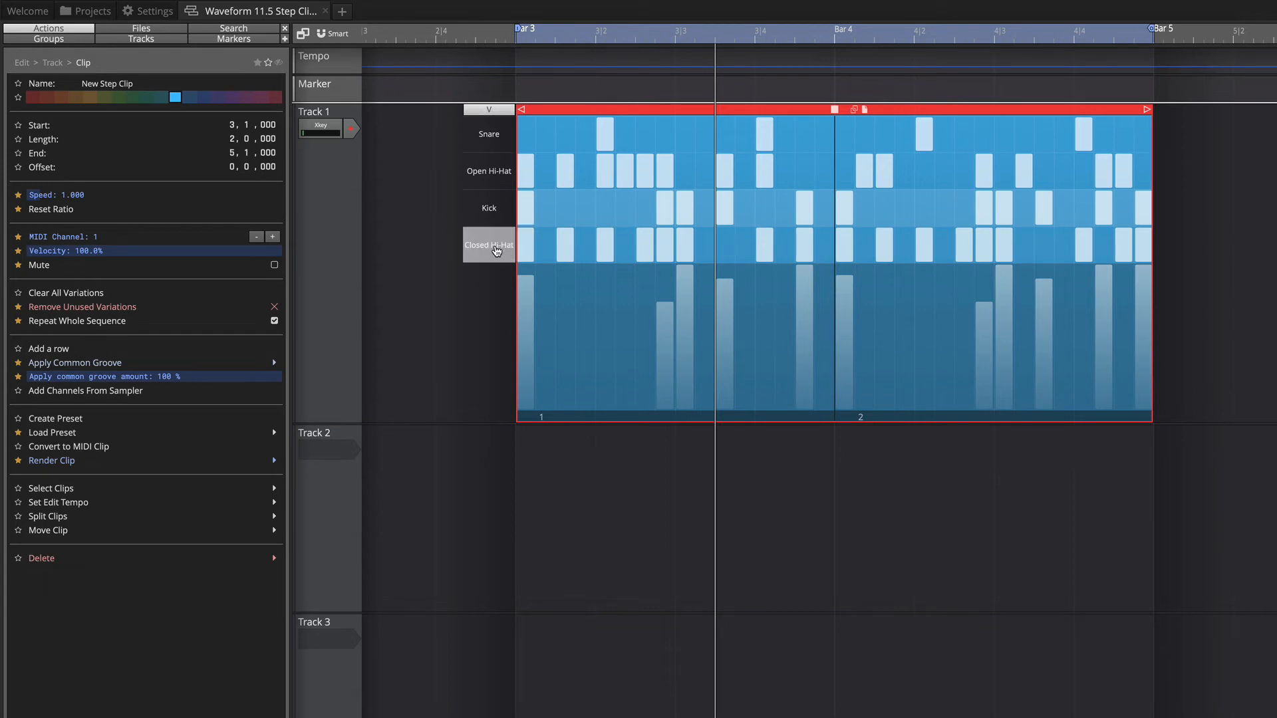
click(499, 247)
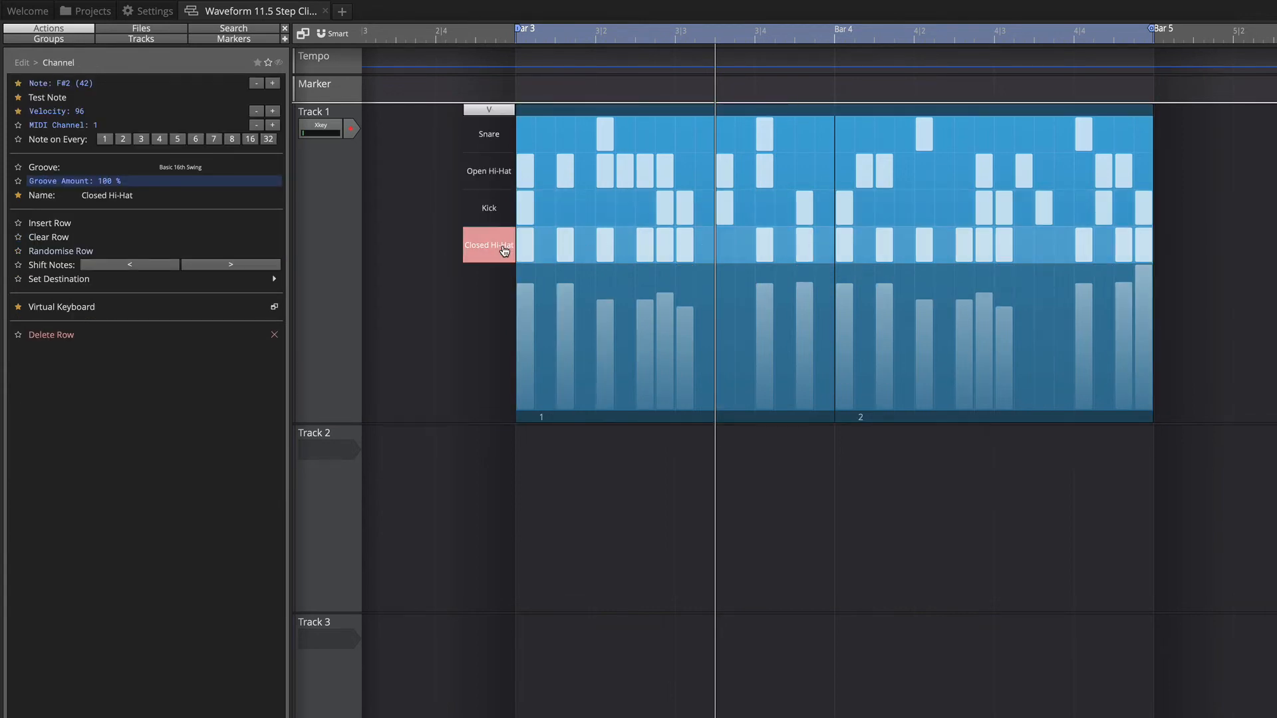
right_click(504, 250)
mouse_move(540, 309)
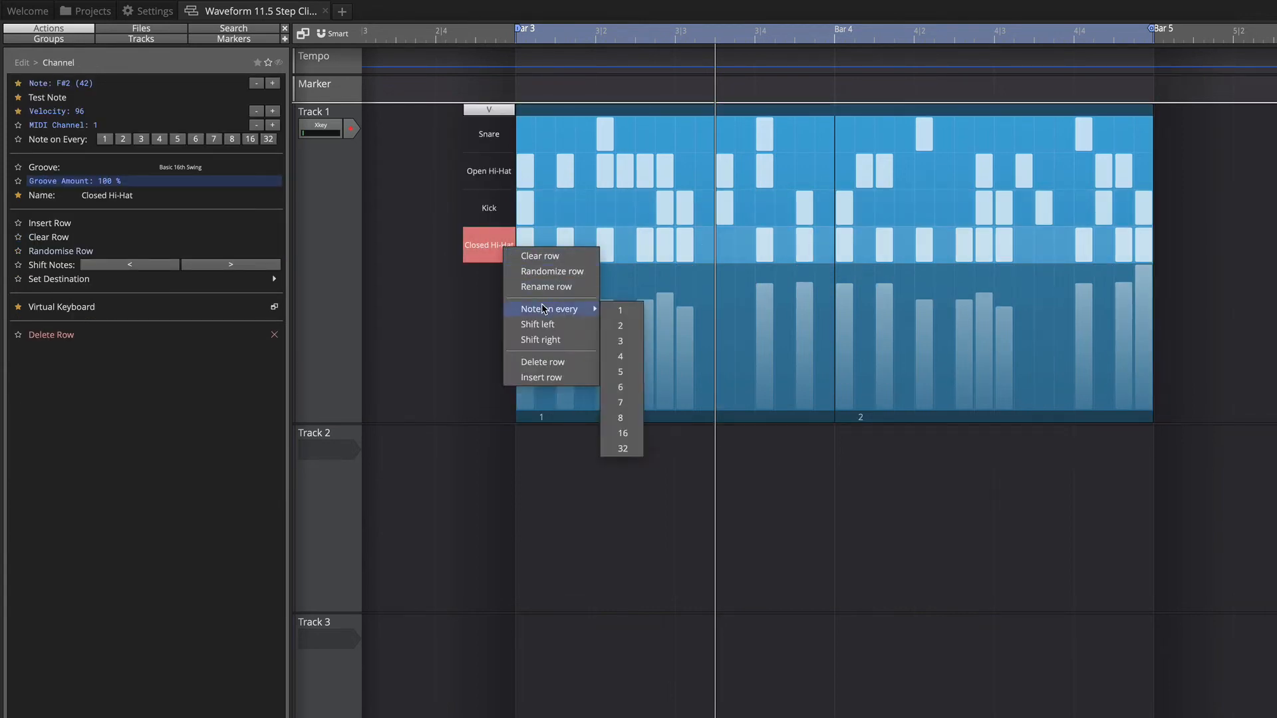
click(625, 310)
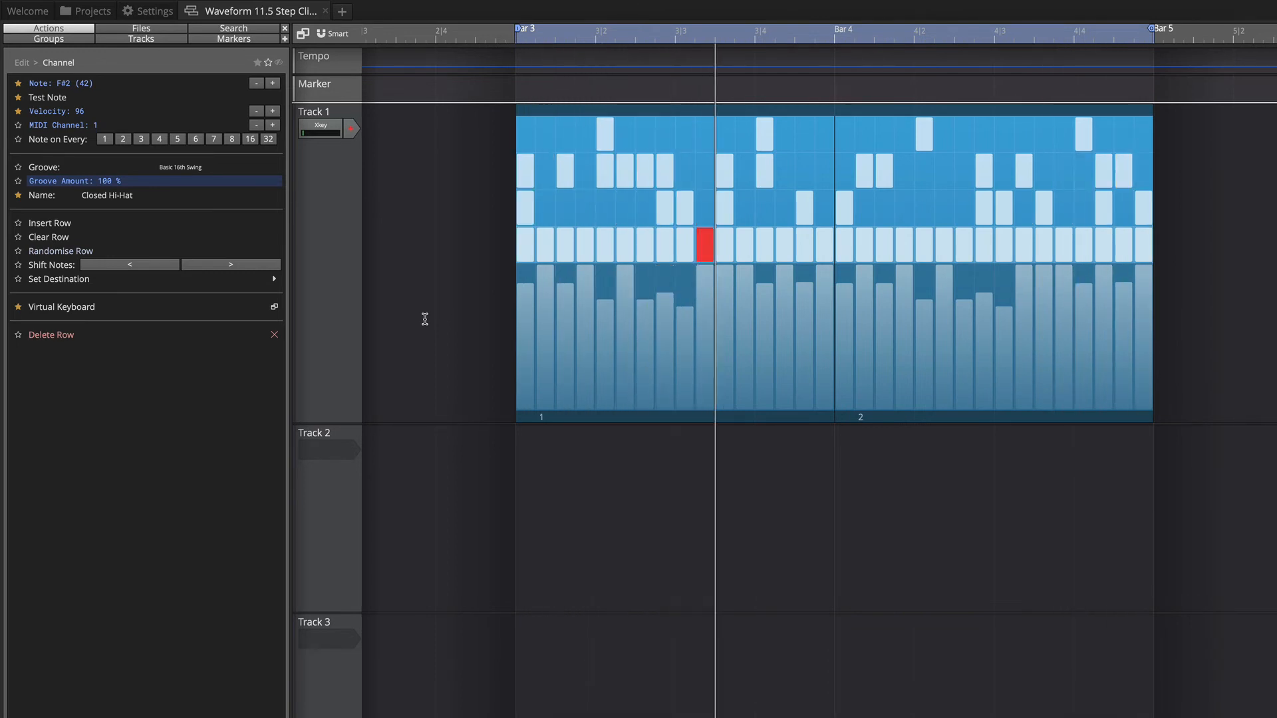
key(space)
Set the step clip's common groove amount to 66% and play back the pattern.
click(573, 109)
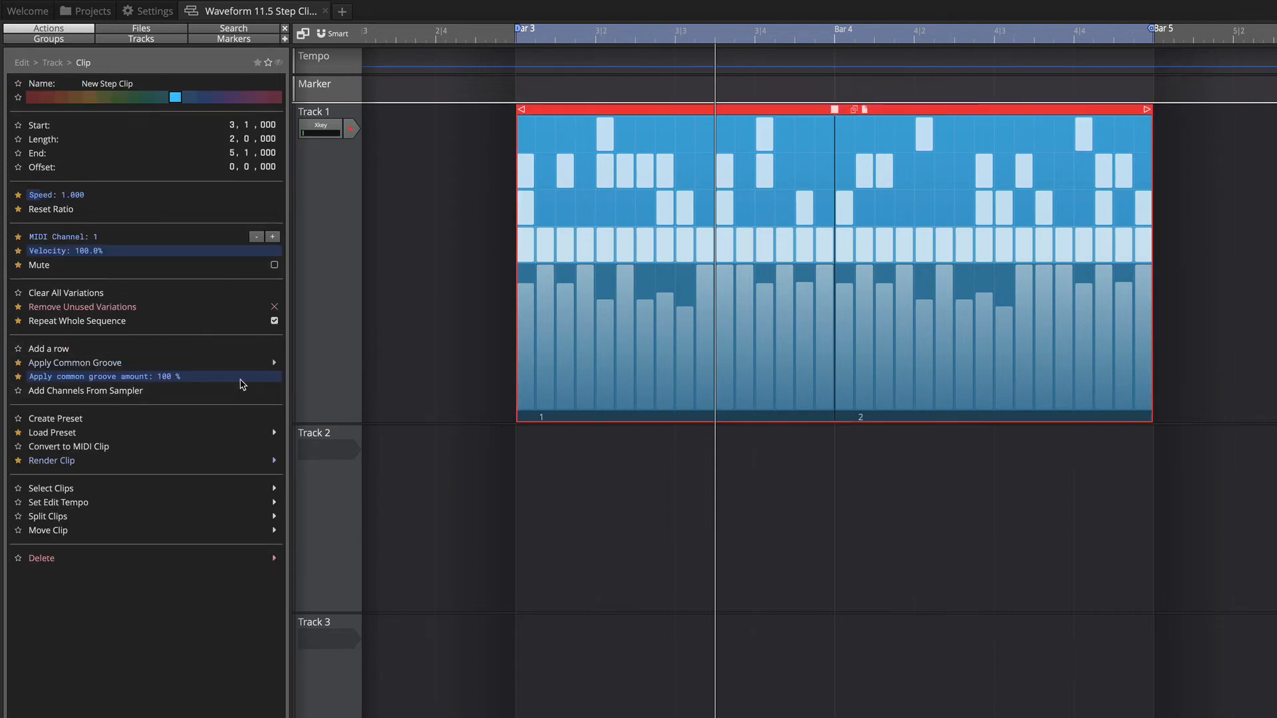
drag(244, 378, 196, 383)
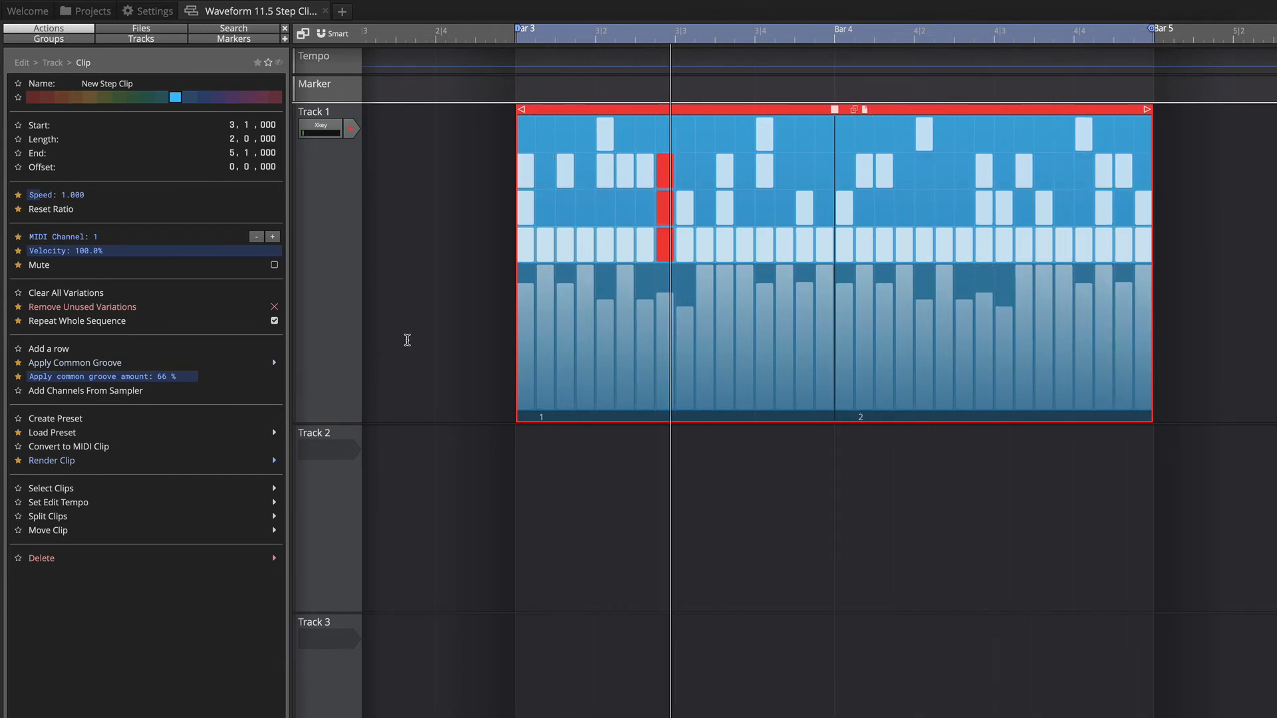
key(space)
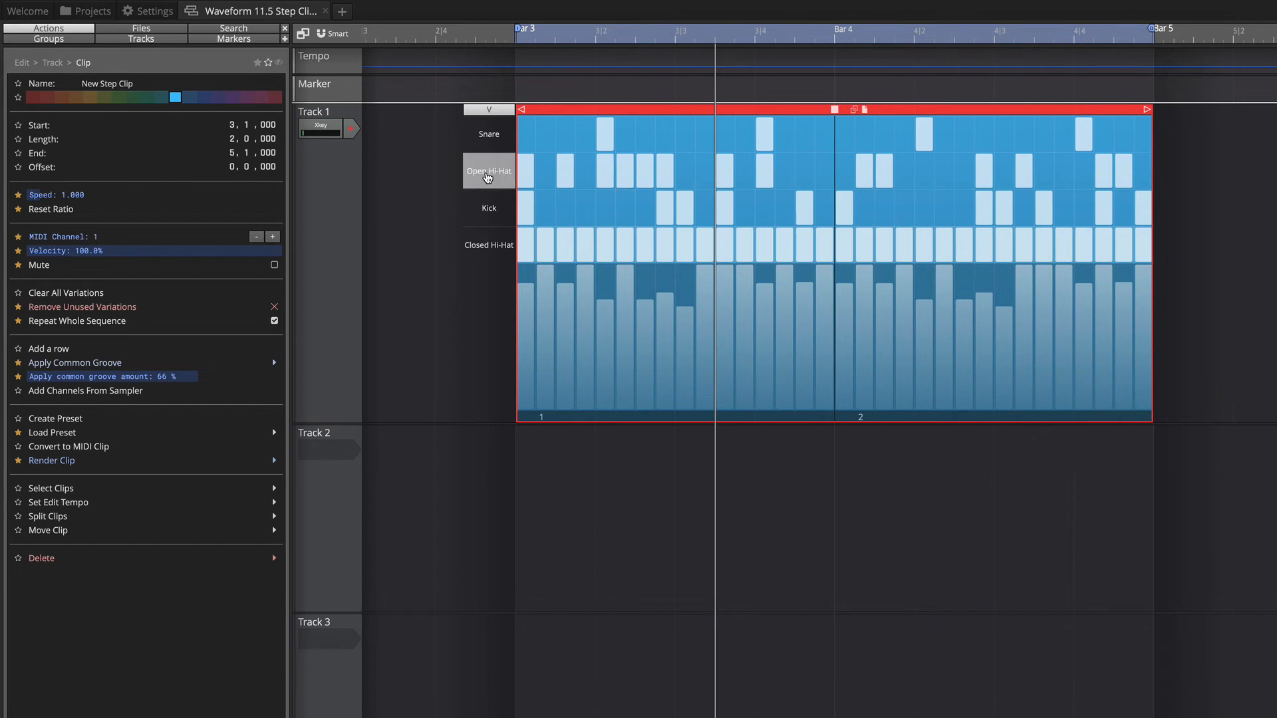
Clear all steps from the Open Hi-Hat row and play back the pattern.
right_click(487, 175)
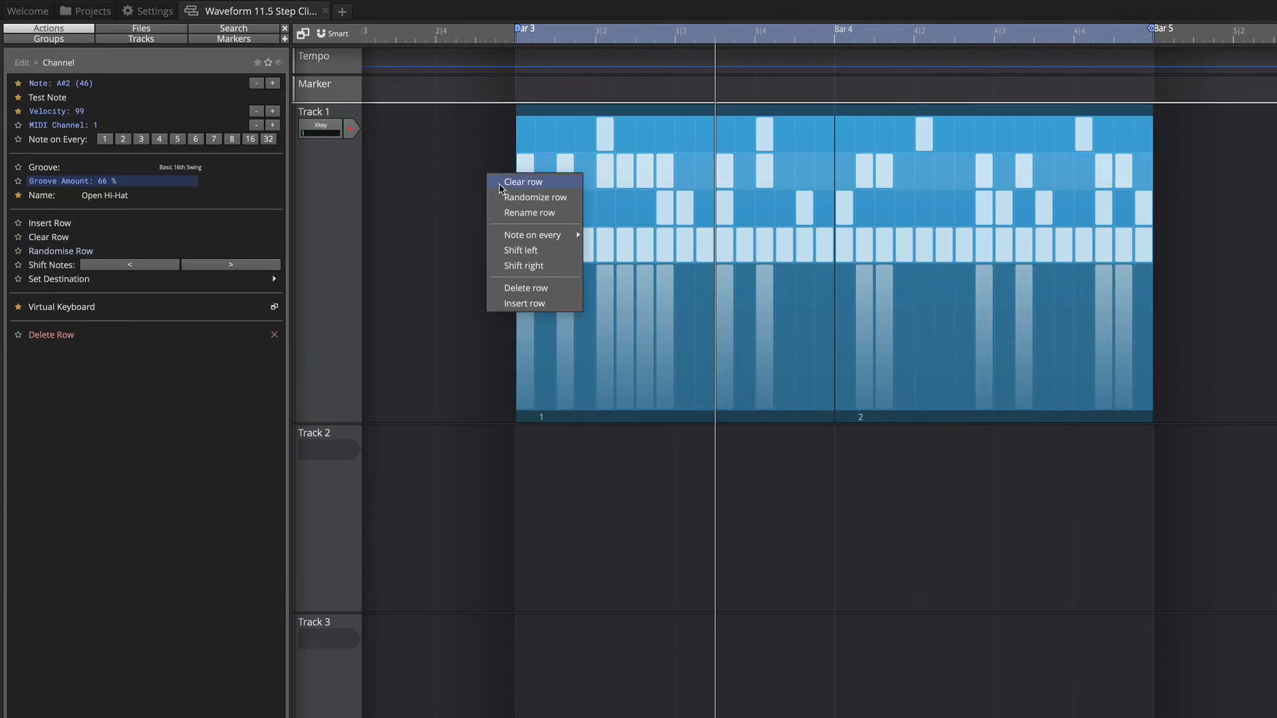
click(500, 186)
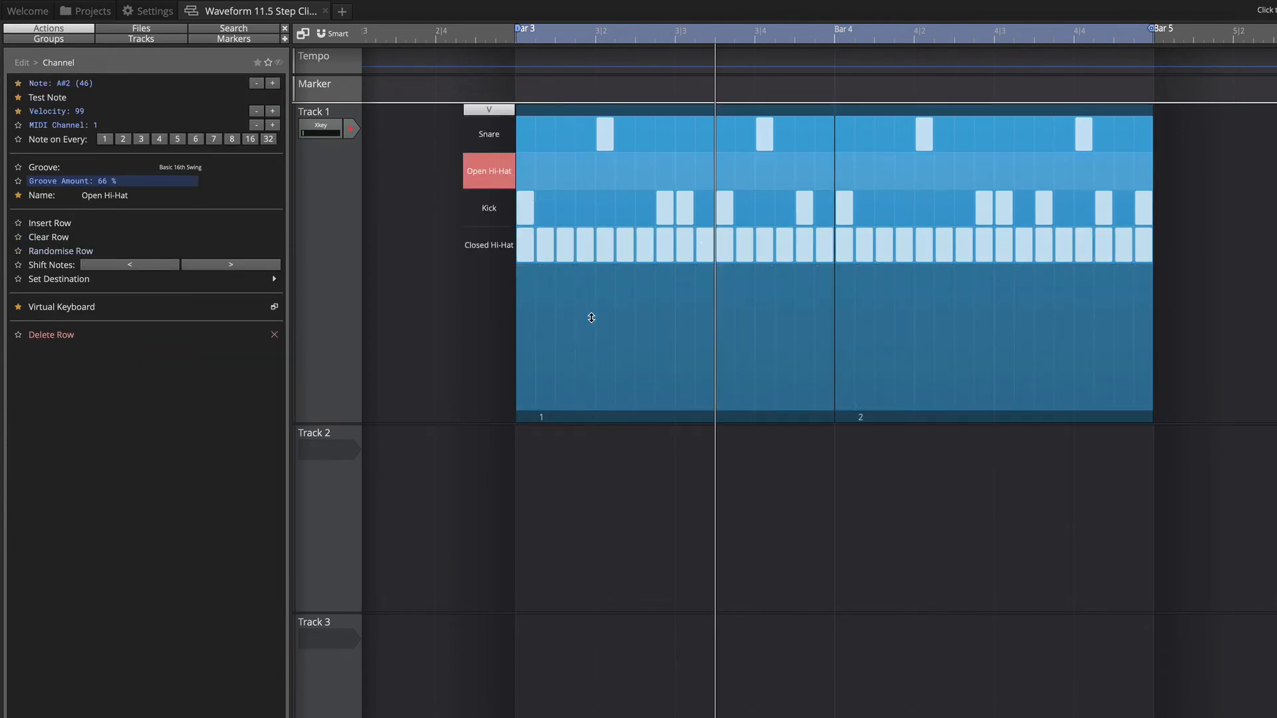
key(space)
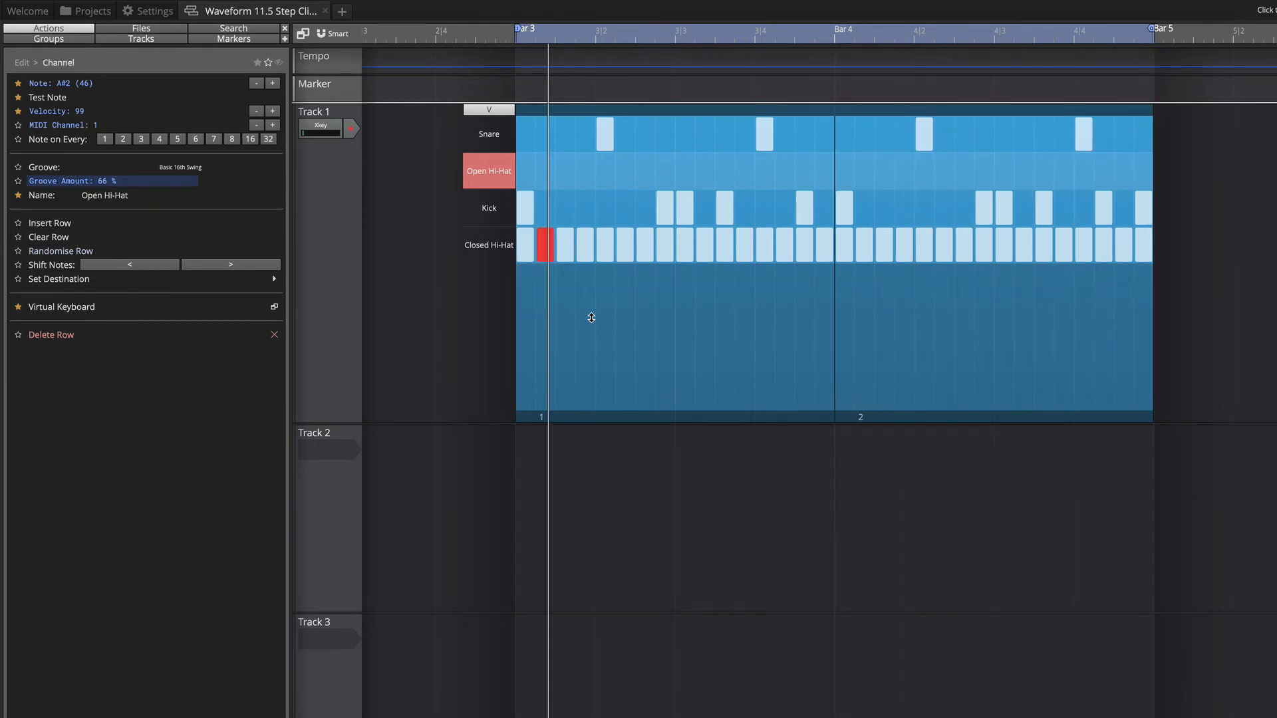
key(space)
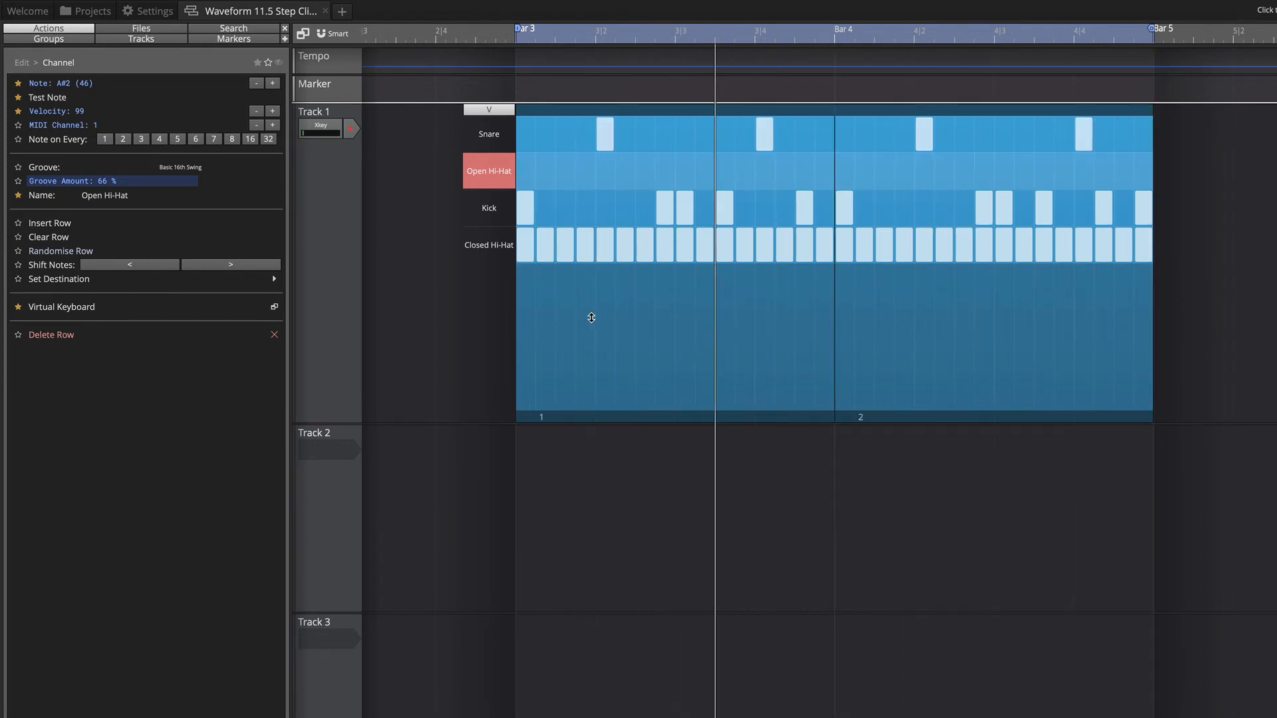
Hide the step clip's velocity lane and select the whole clip.
click(499, 111)
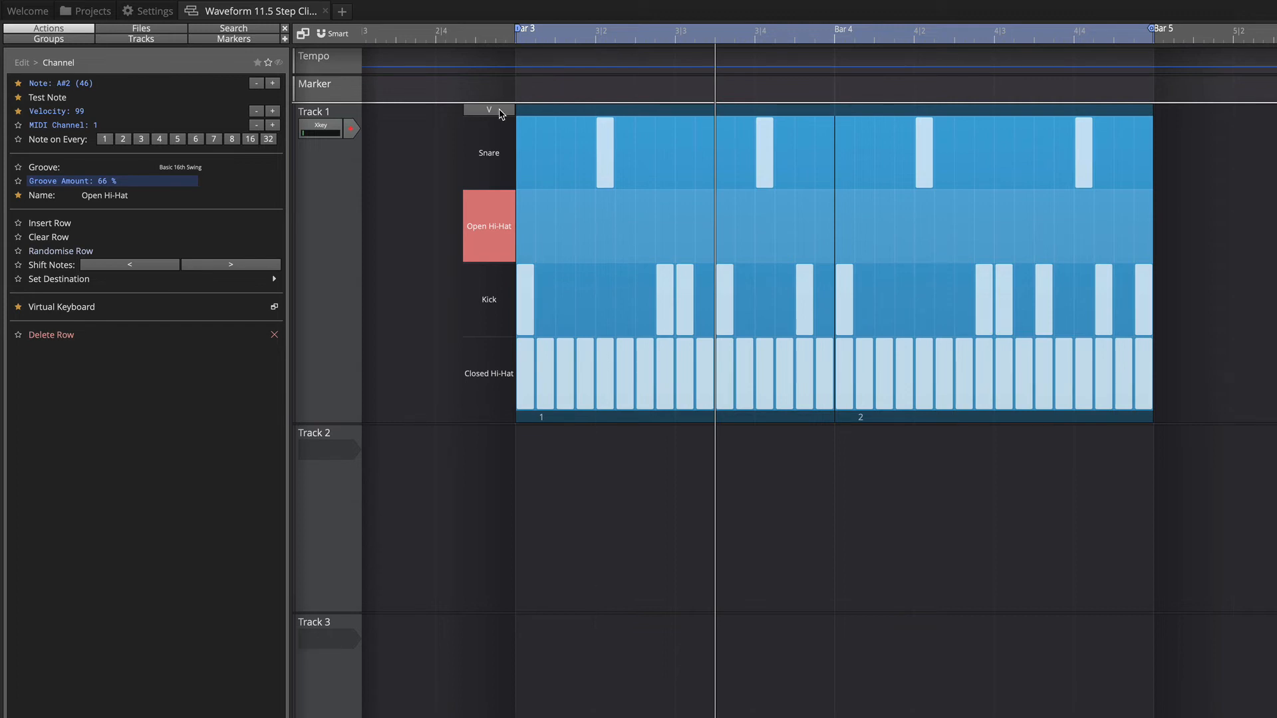
click(576, 116)
click(575, 111)
click(583, 141)
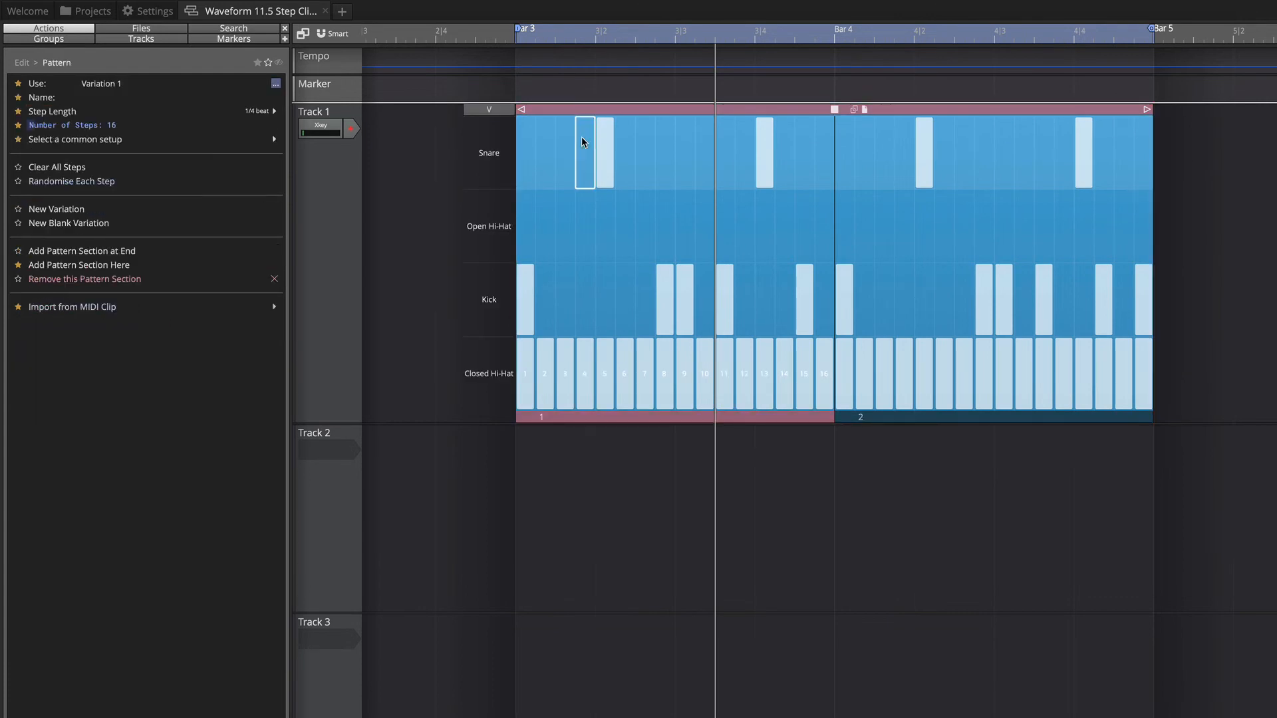
click(592, 106)
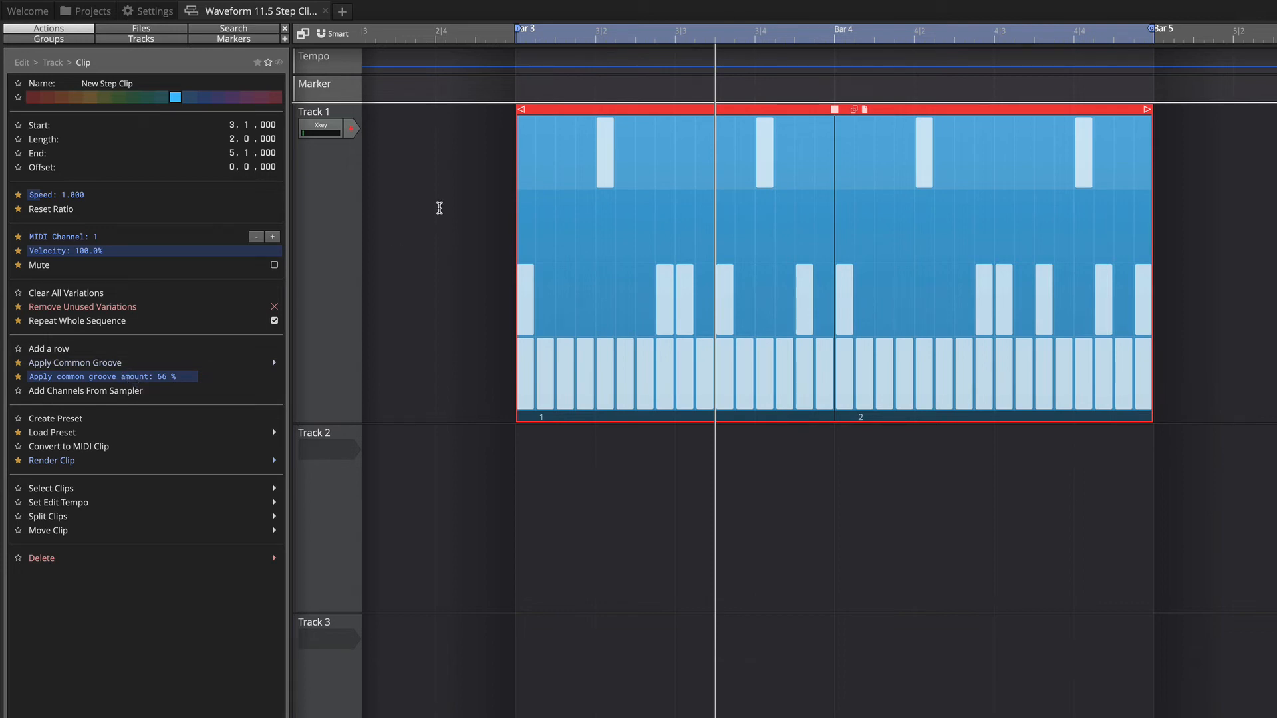
Set the Closed Hi-Hat row's own groove amount to 85%, playing the pattern while adjusting it.
mouse_move(542, 170)
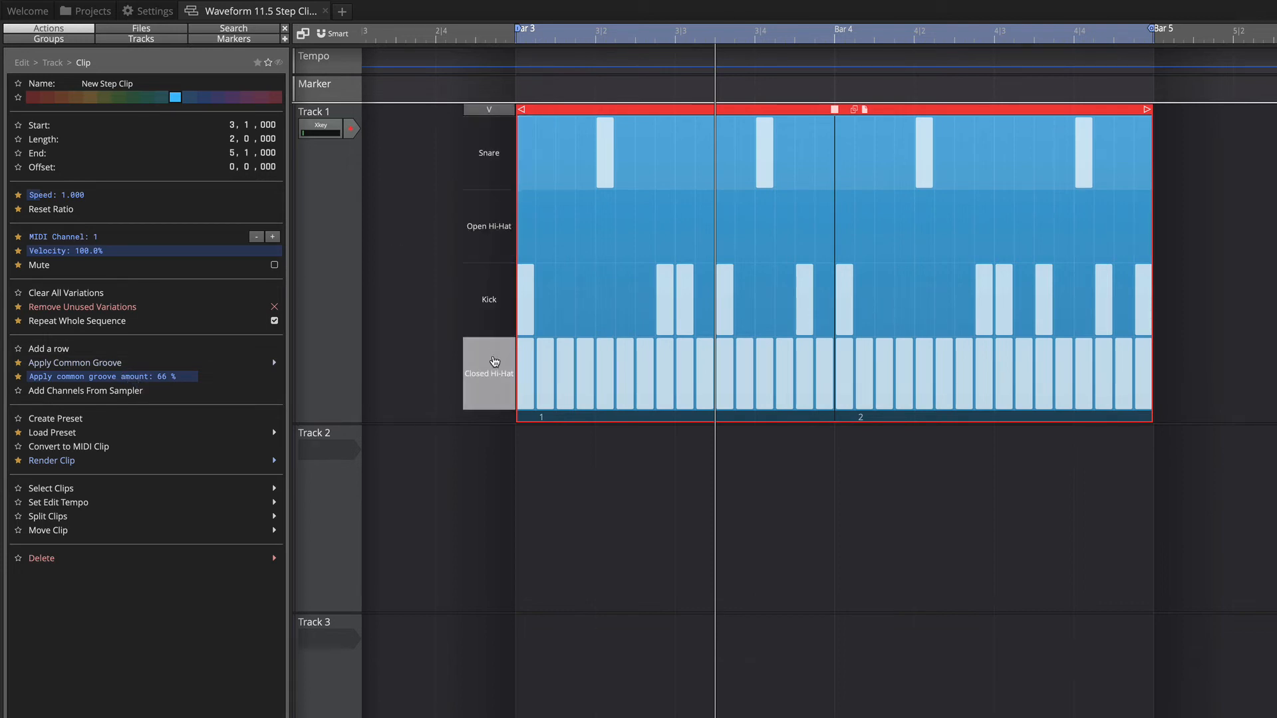
click(494, 360)
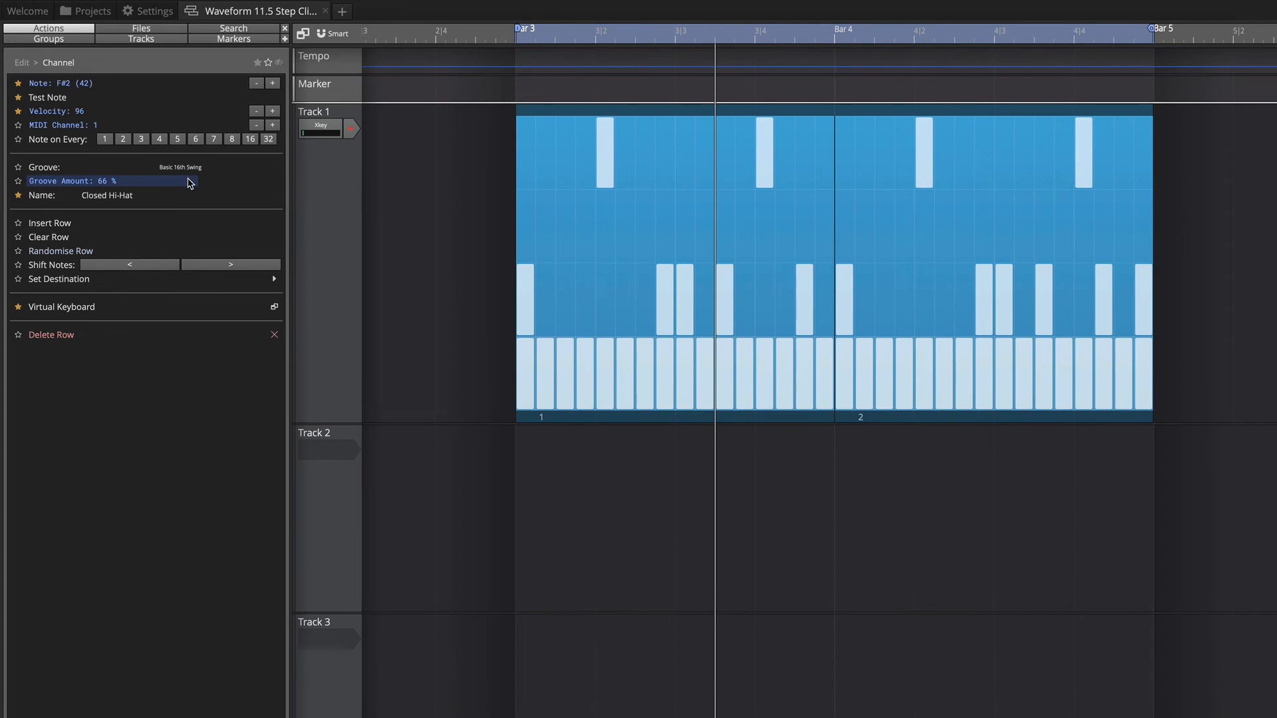
drag(190, 185, 241, 190)
click(207, 169)
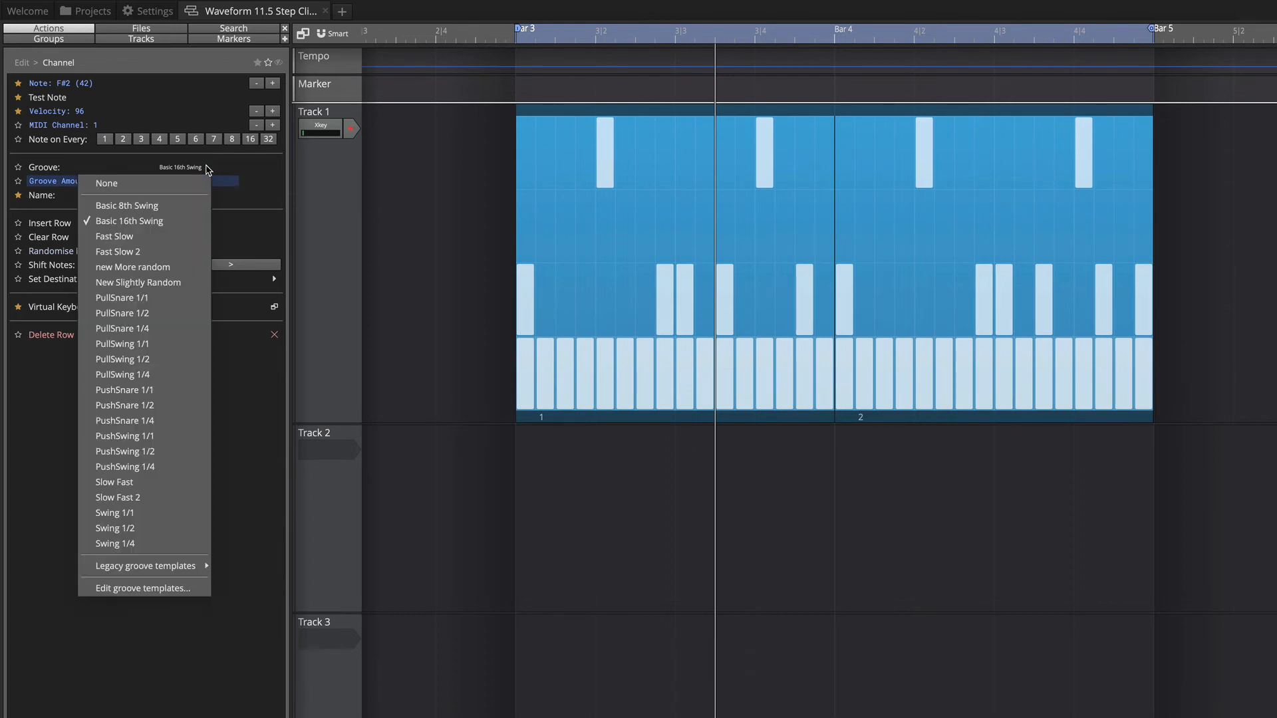
click(210, 167)
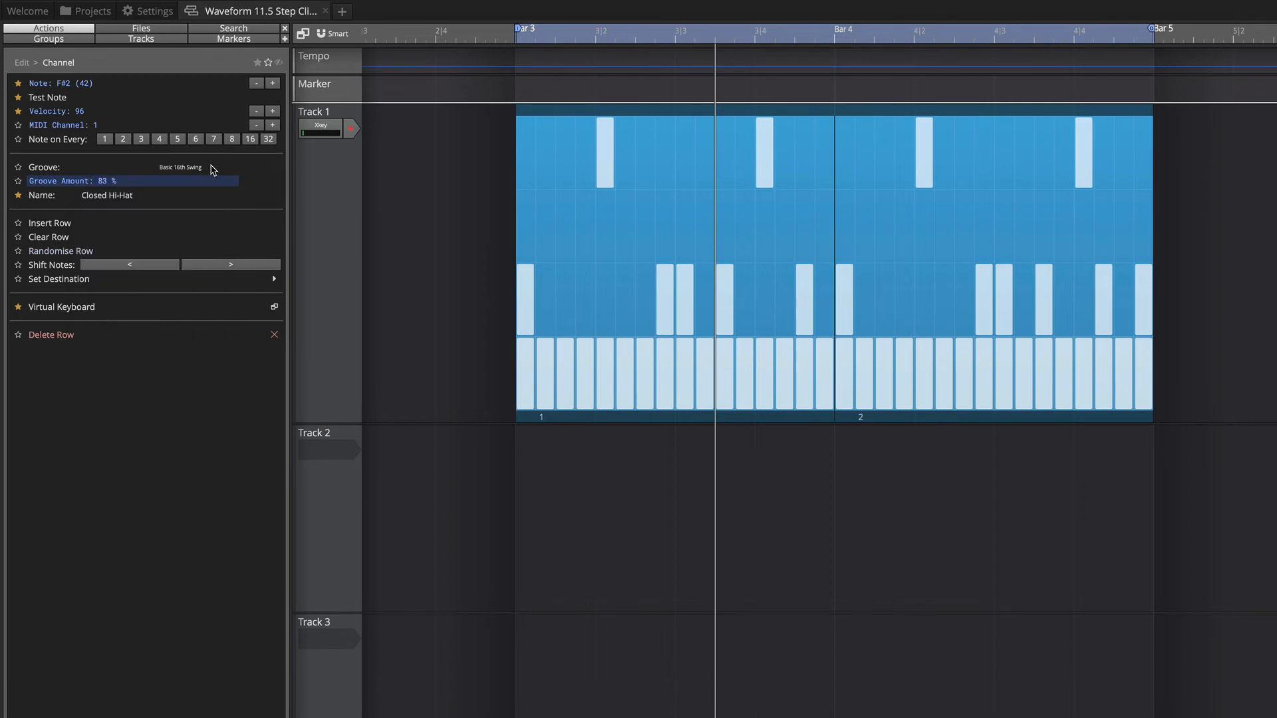
key(space)
drag(218, 189, 243, 192)
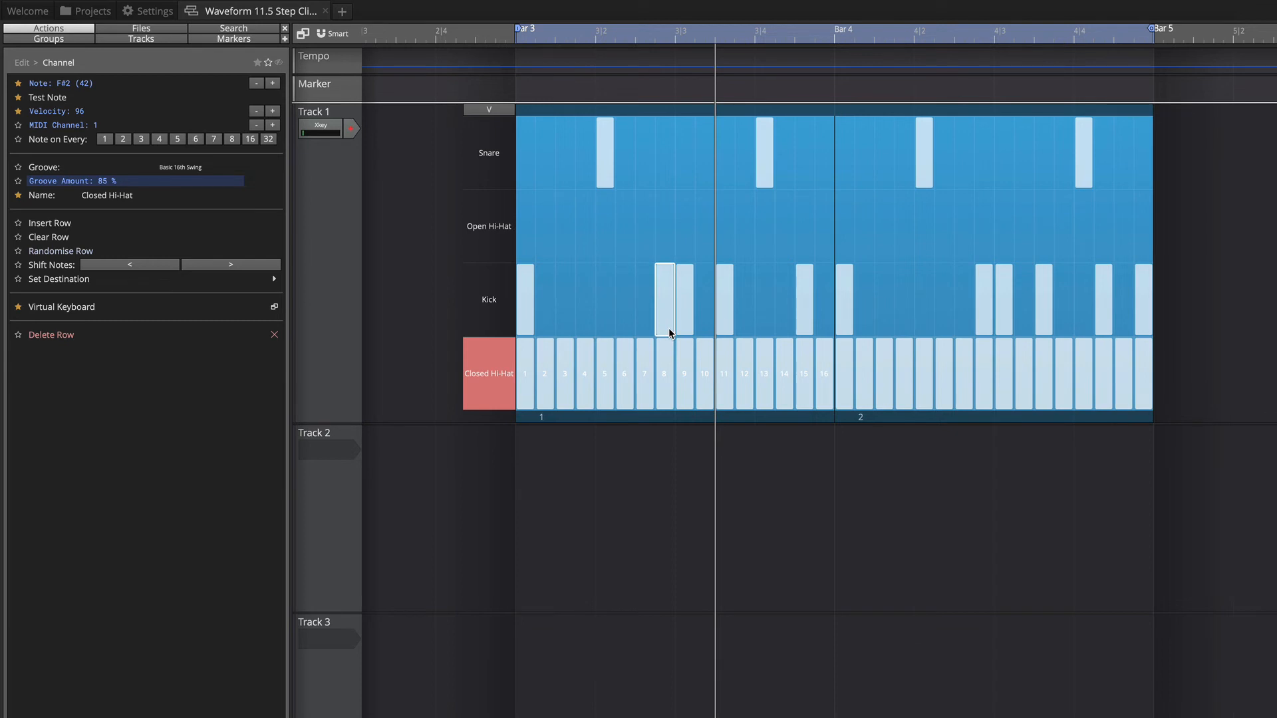
Set the Kick row's groove amount to 100% and the Closed Hi-Hat row's to 69%.
click(489, 299)
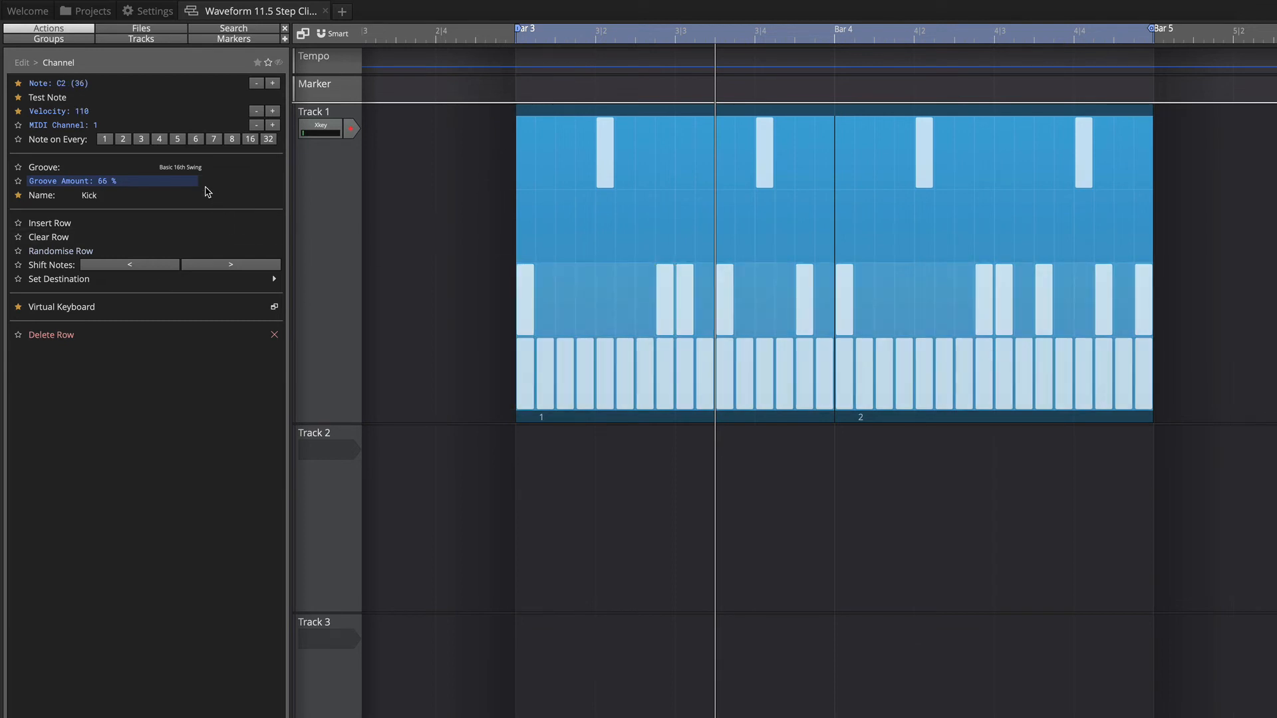
drag(192, 180, 286, 181)
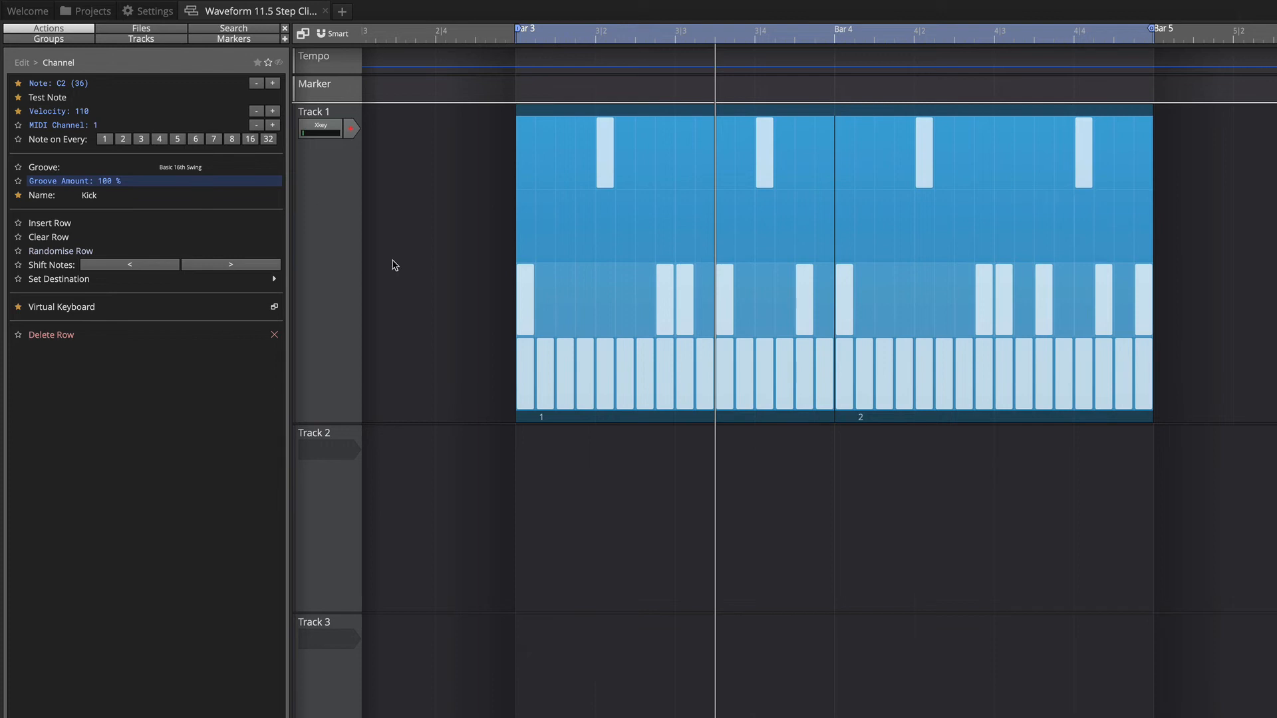
mouse_move(507, 320)
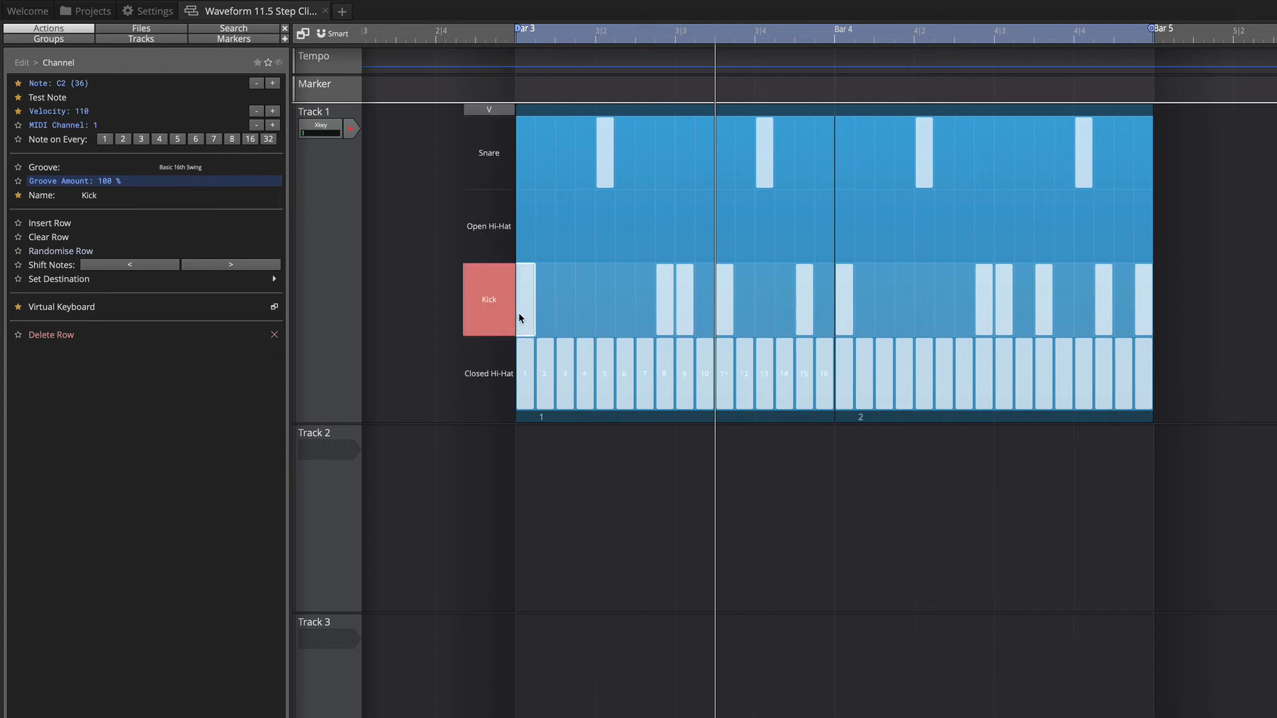
click(497, 369)
drag(264, 181, 205, 188)
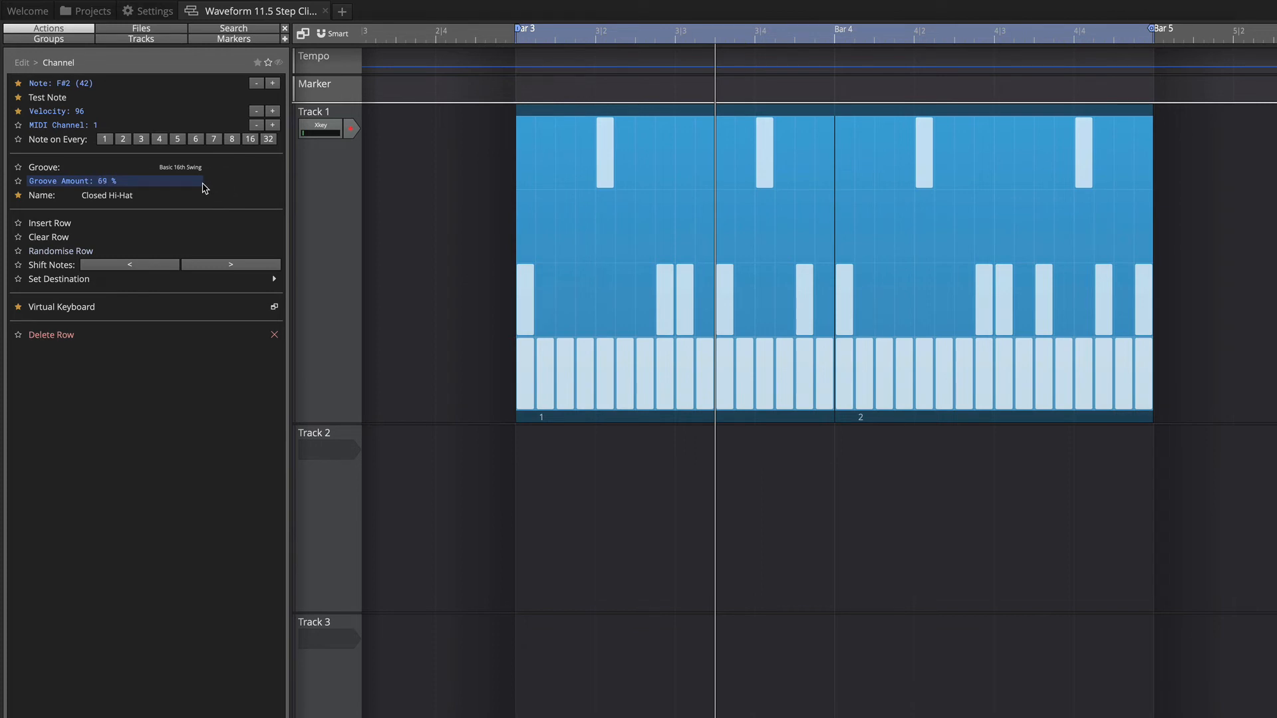
Play back the grooved pattern, and add a new pattern section at the end of the step clip.
key(space)
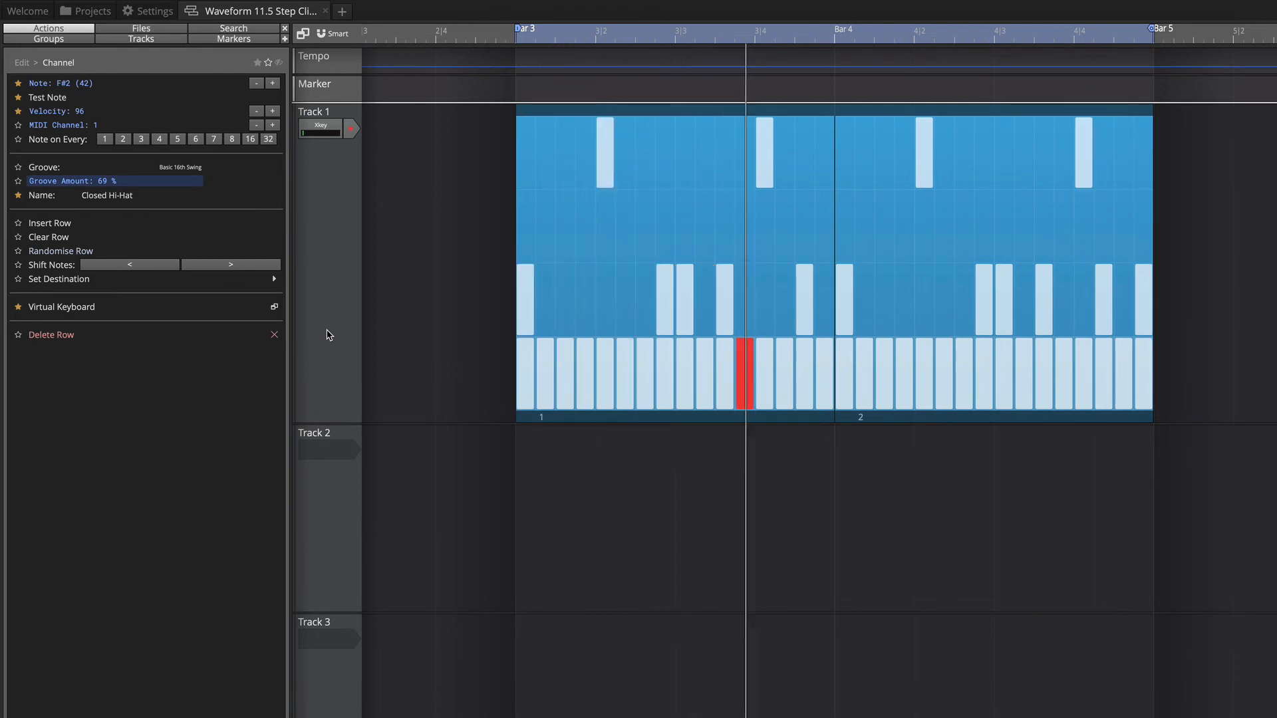
key(space)
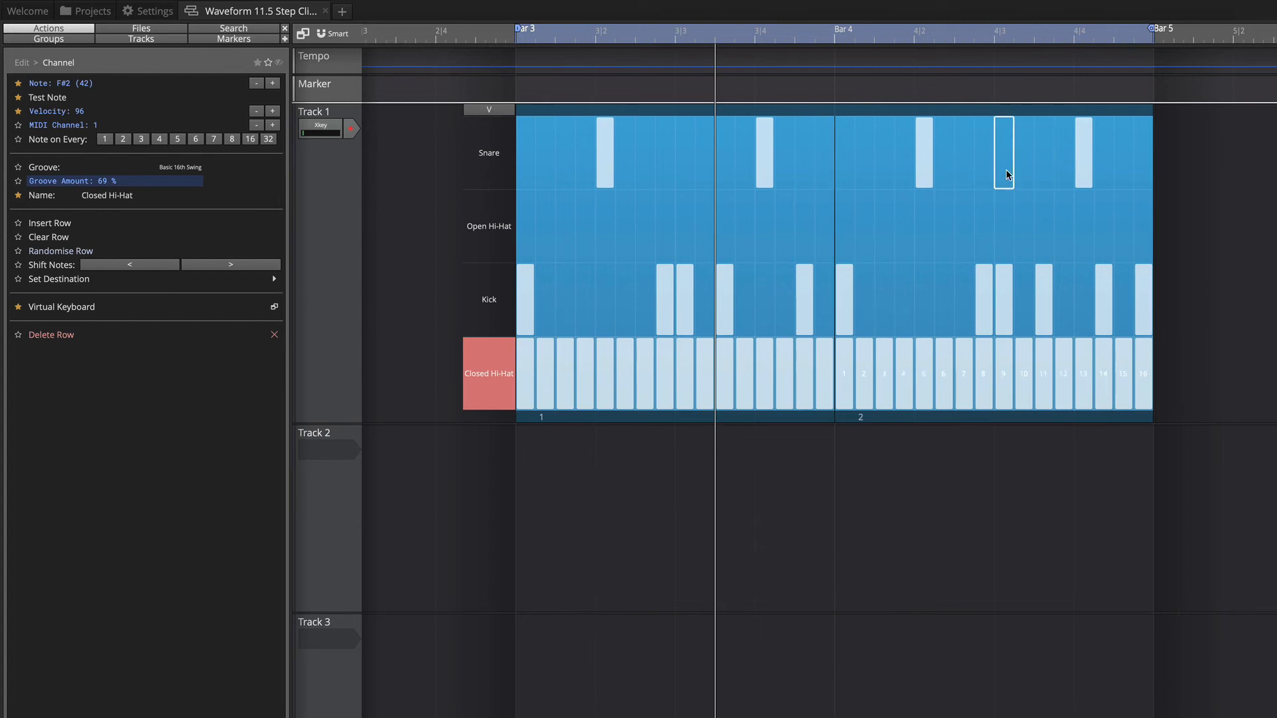
click(640, 420)
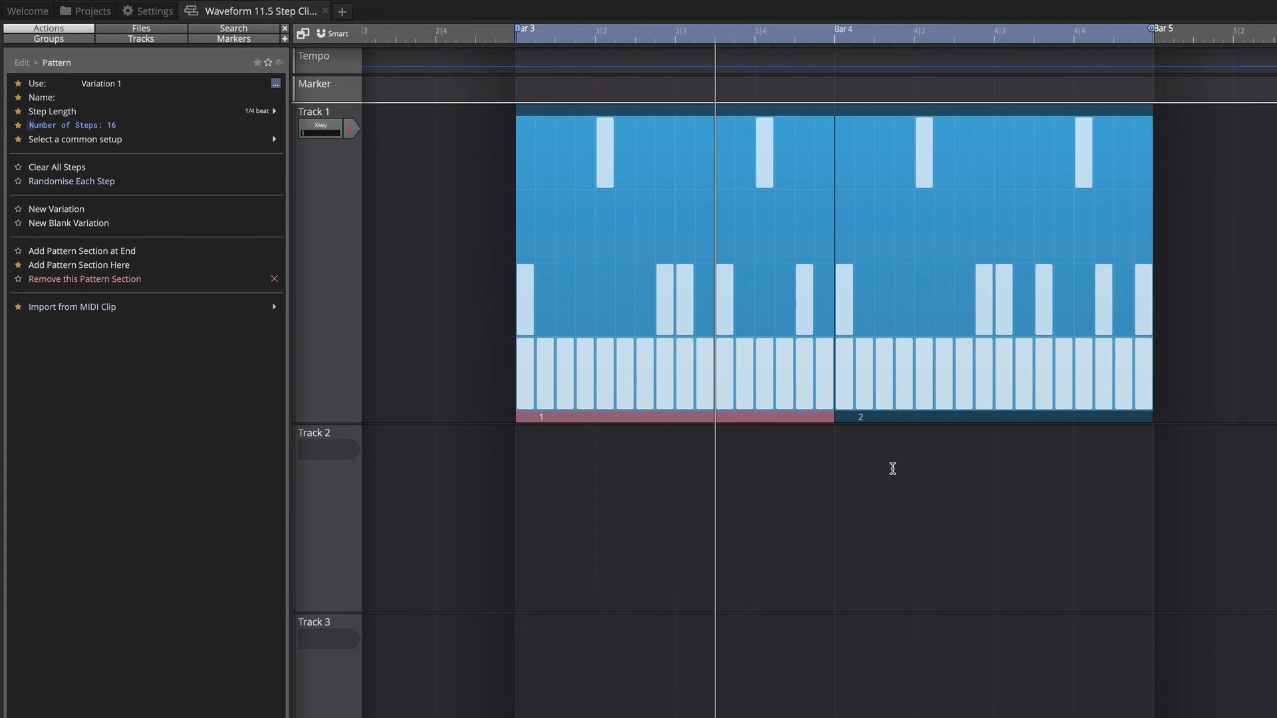
click(925, 421)
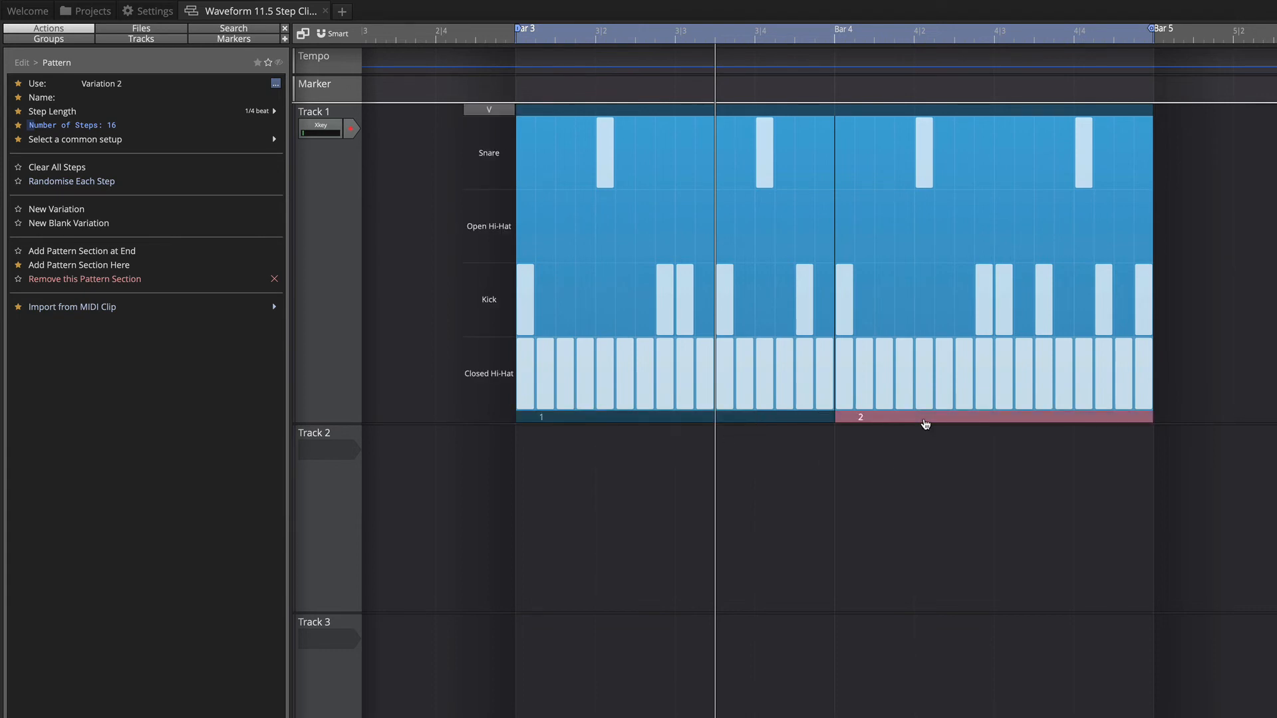
right_click(925, 424)
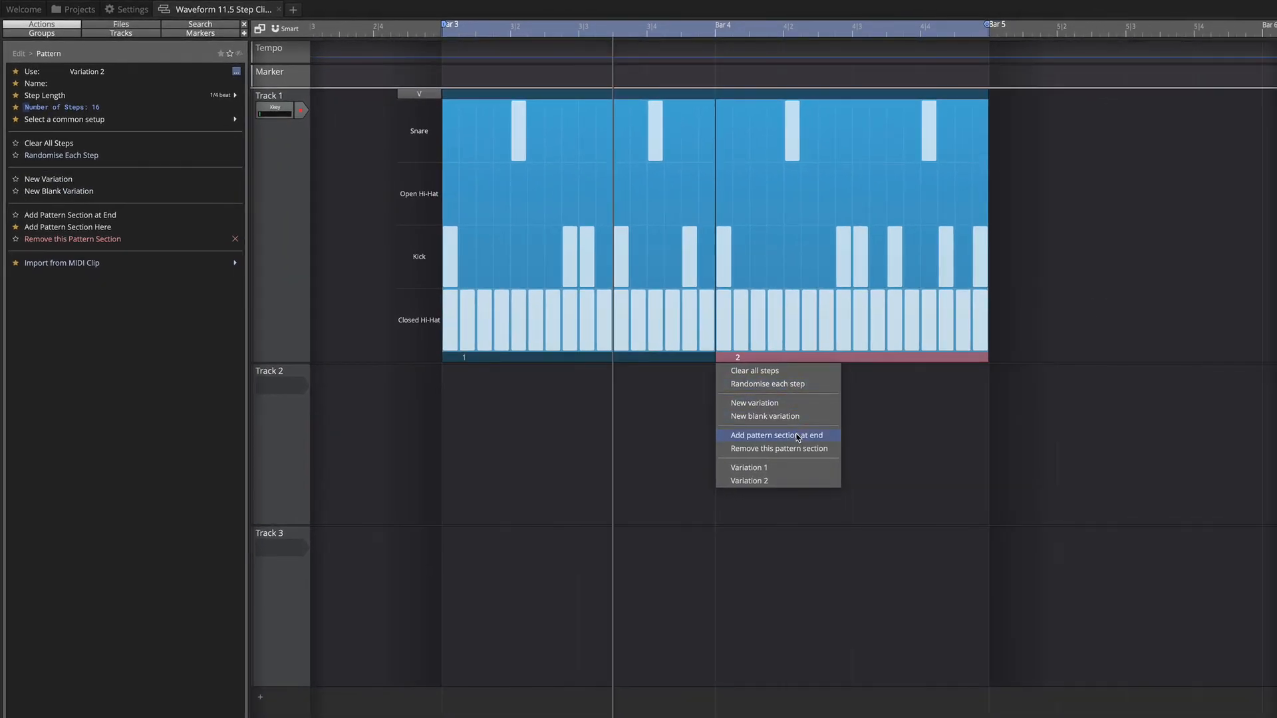
click(798, 436)
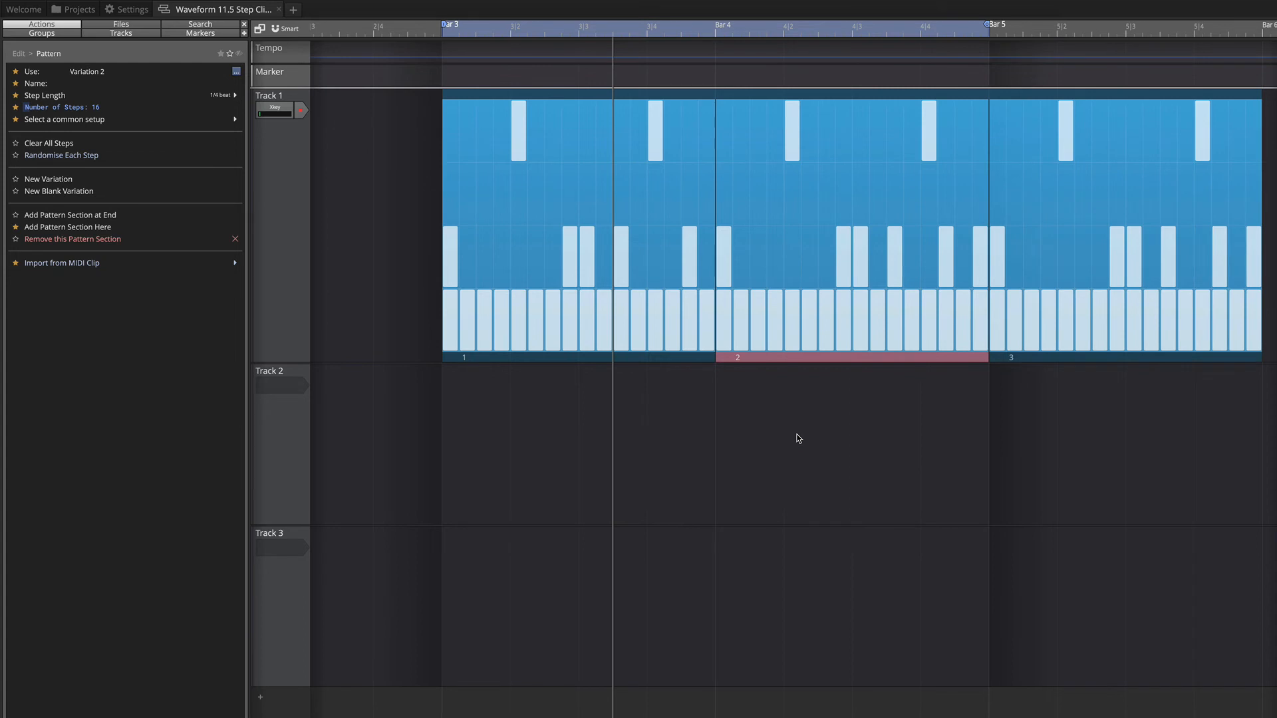
Set the third pattern section to the common setup of 1 bar with 12 steps per bar.
click(1101, 363)
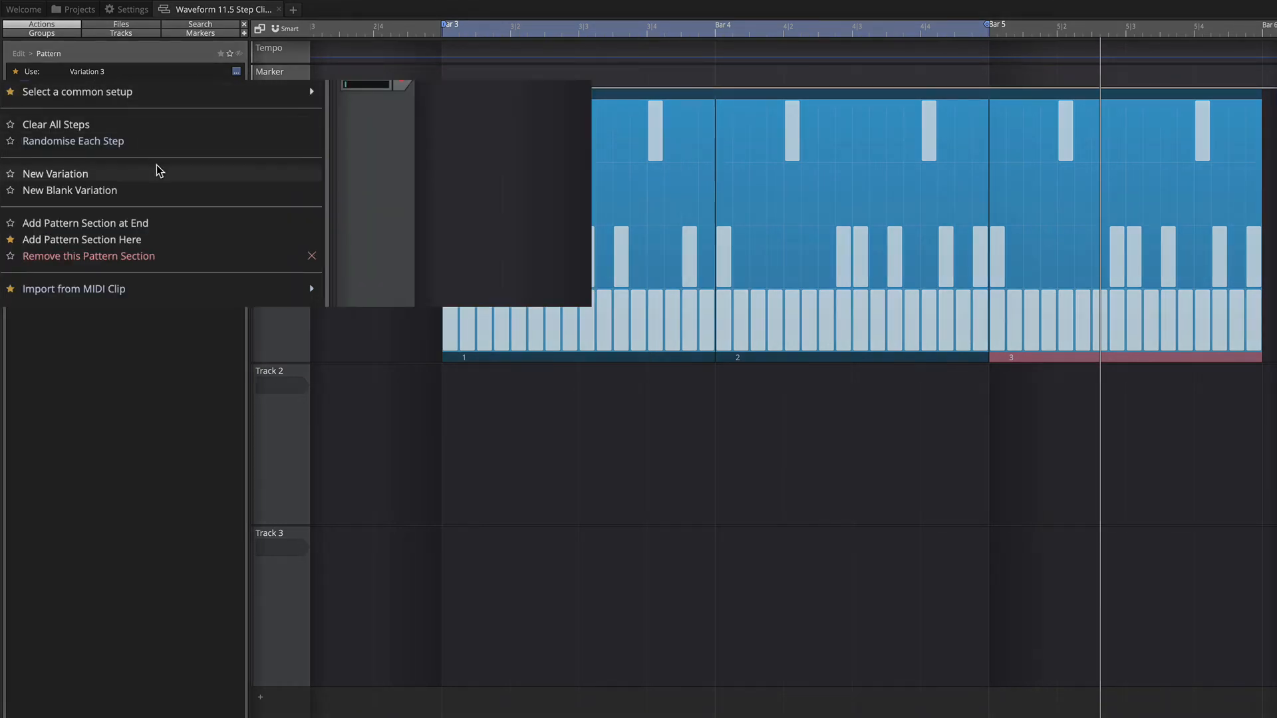
mouse_move(128, 97)
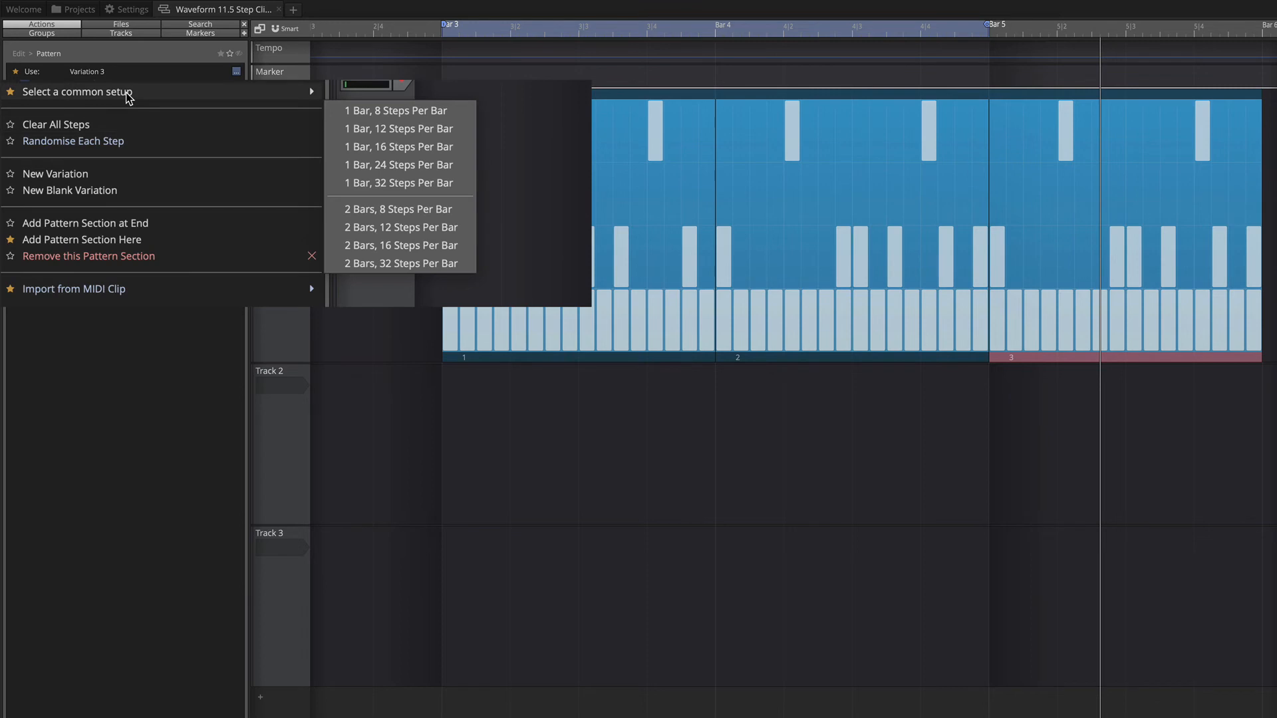
click(380, 130)
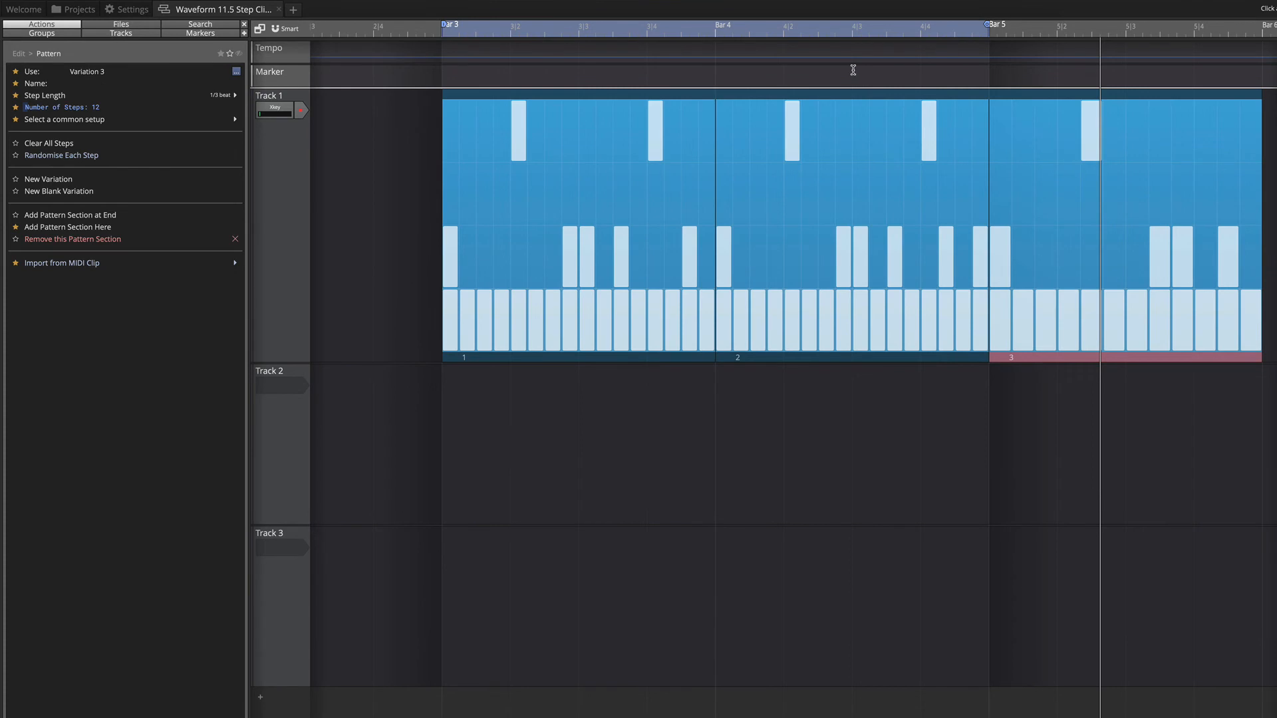
scroll(853, 70, down, 3)
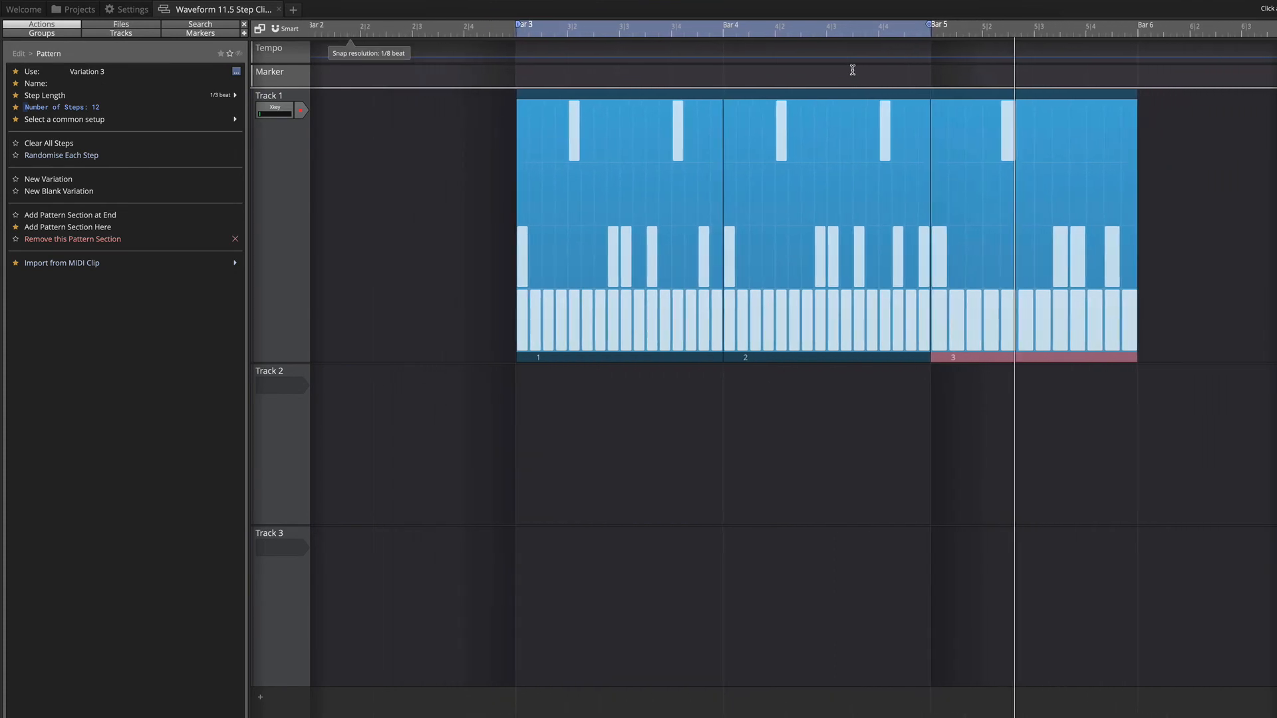
scroll(853, 70, down, 1)
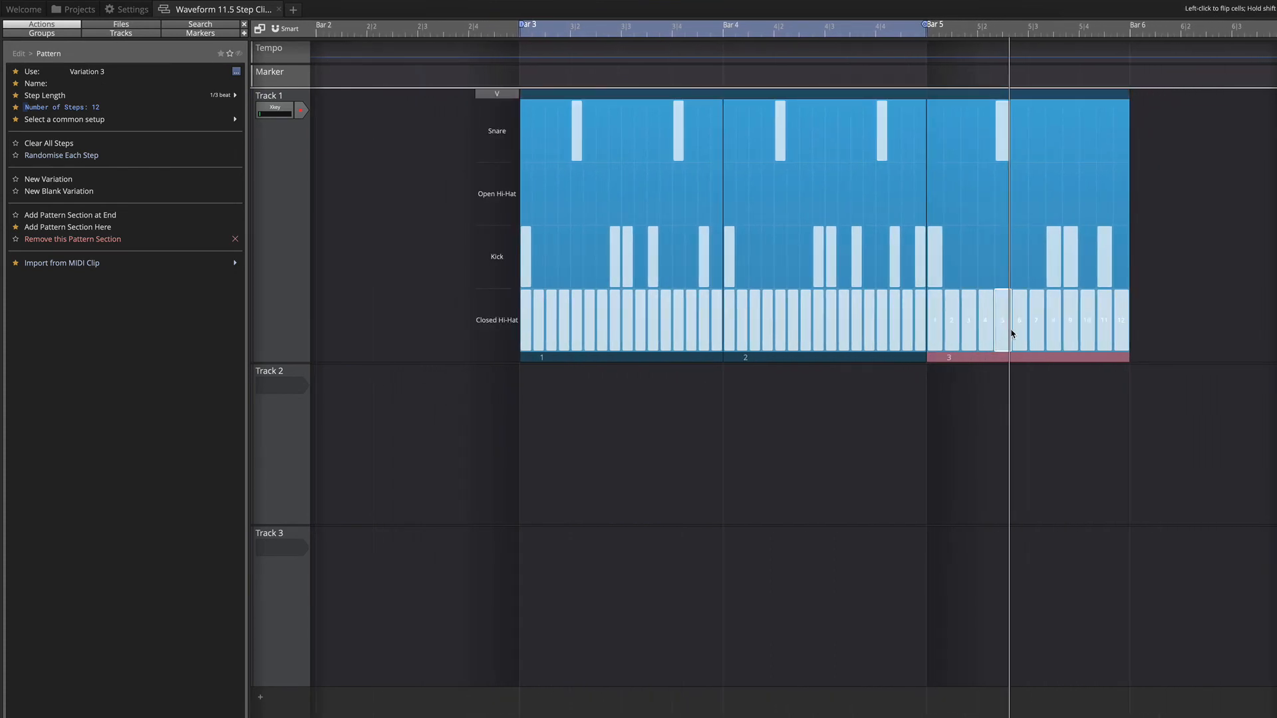
Move the whole step clip down to Track 2 and check the drum preset loaded in that track's LABS instrument.
click(928, 97)
key(space)
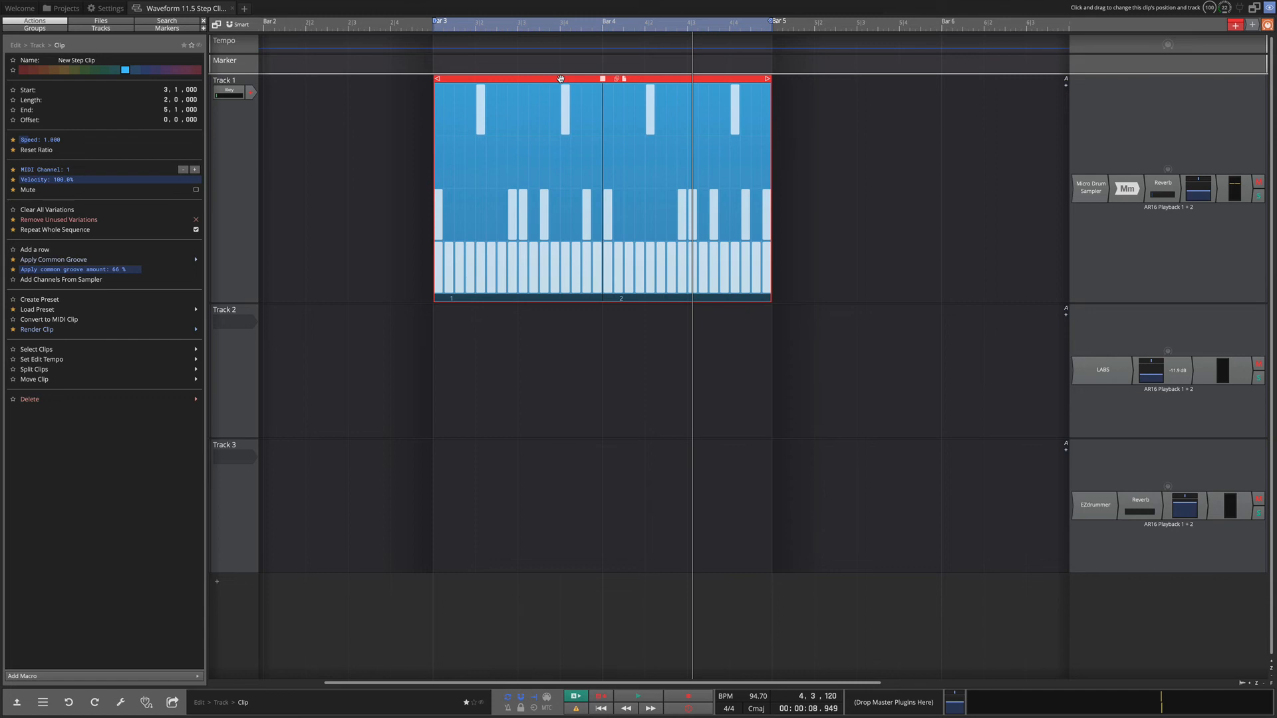
key(alt+Down)
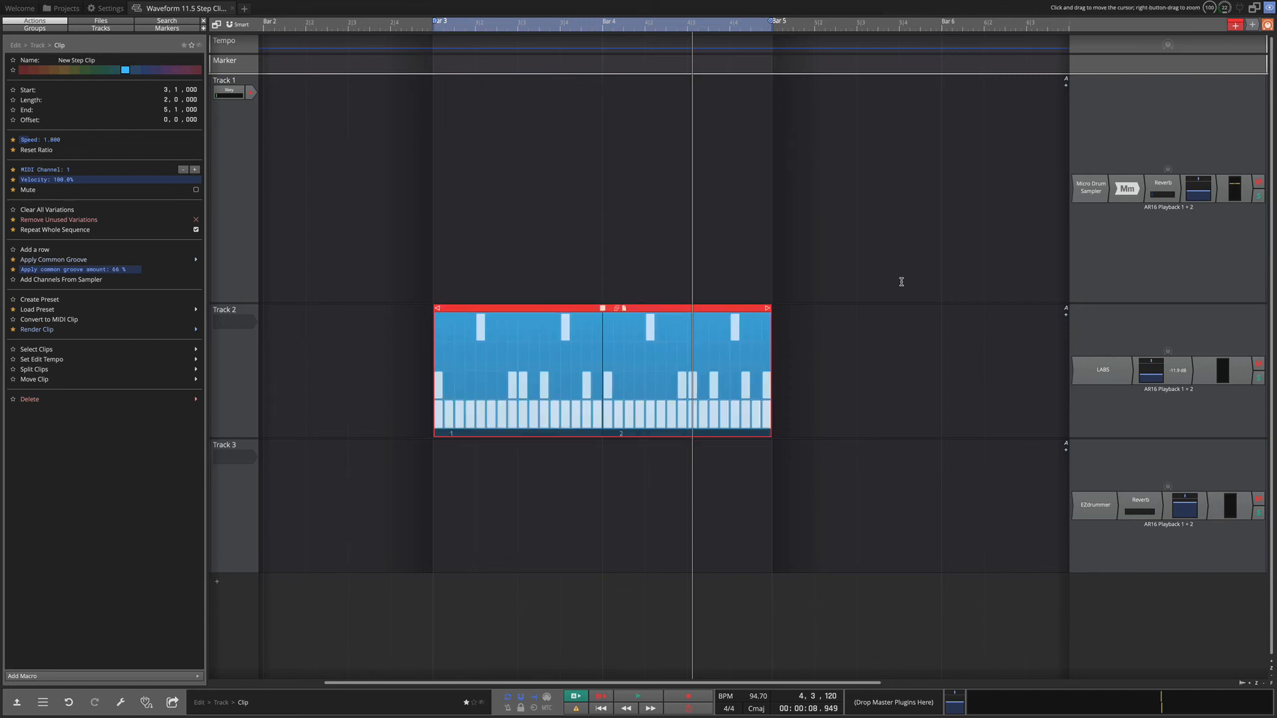
double_click(1091, 366)
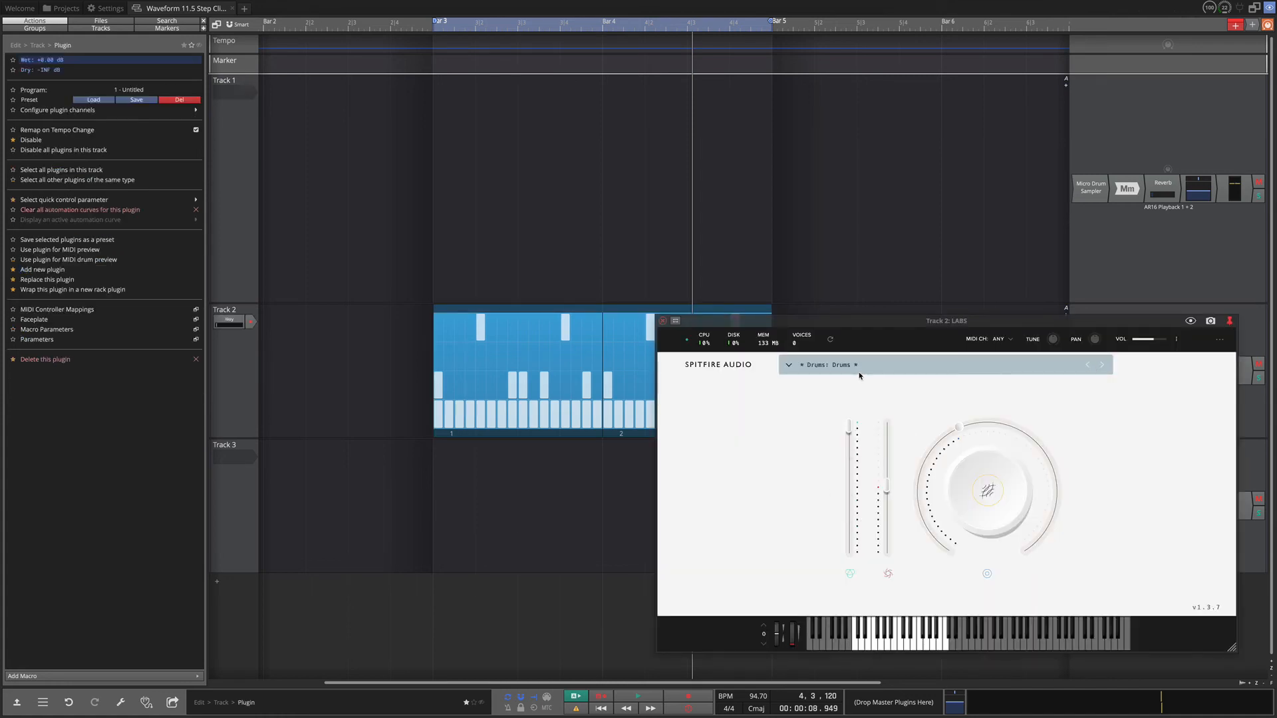
click(663, 323)
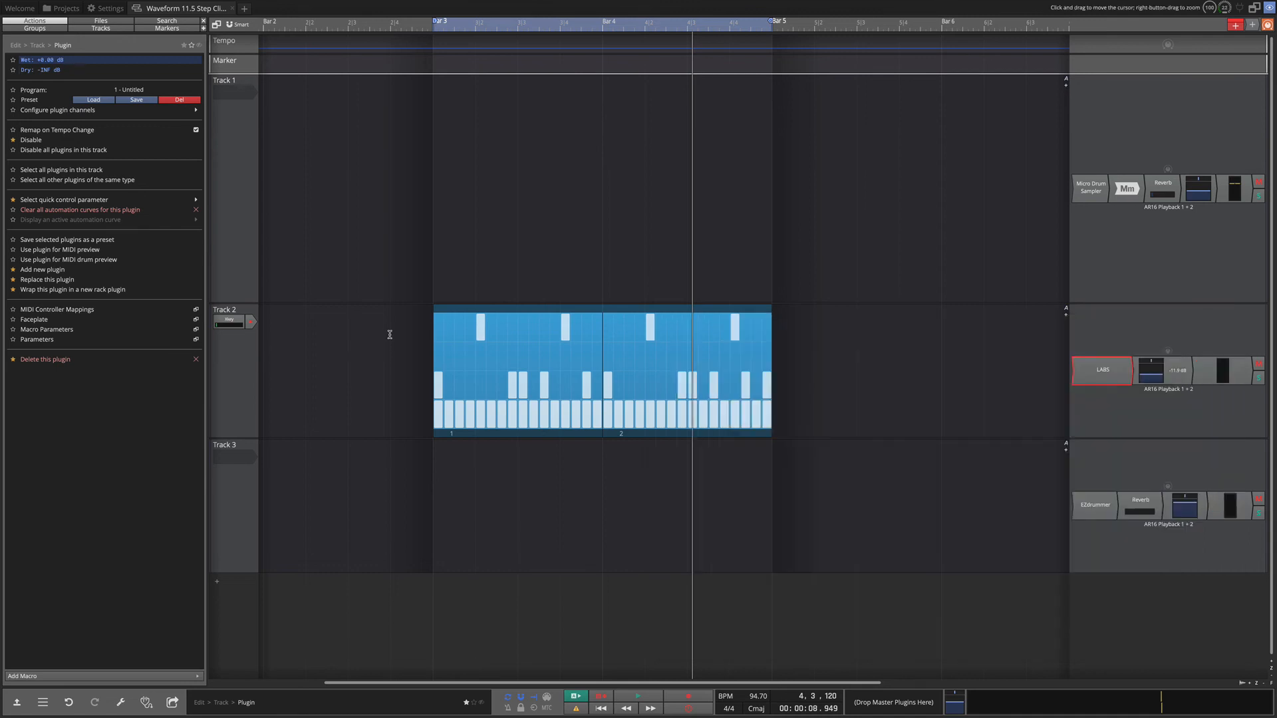
Play the clip on Track 2 from bar 2 beat 4 and lower the large dial in LABS to about 30%.
click(390, 334)
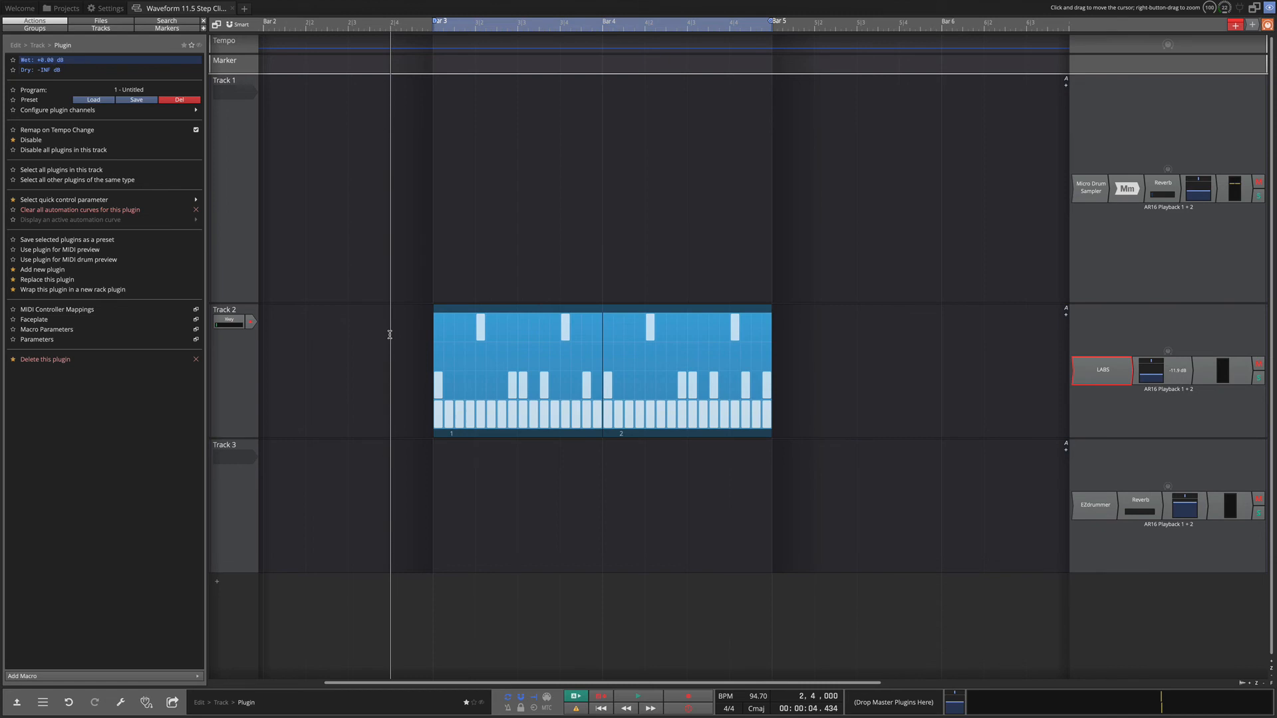
key(space)
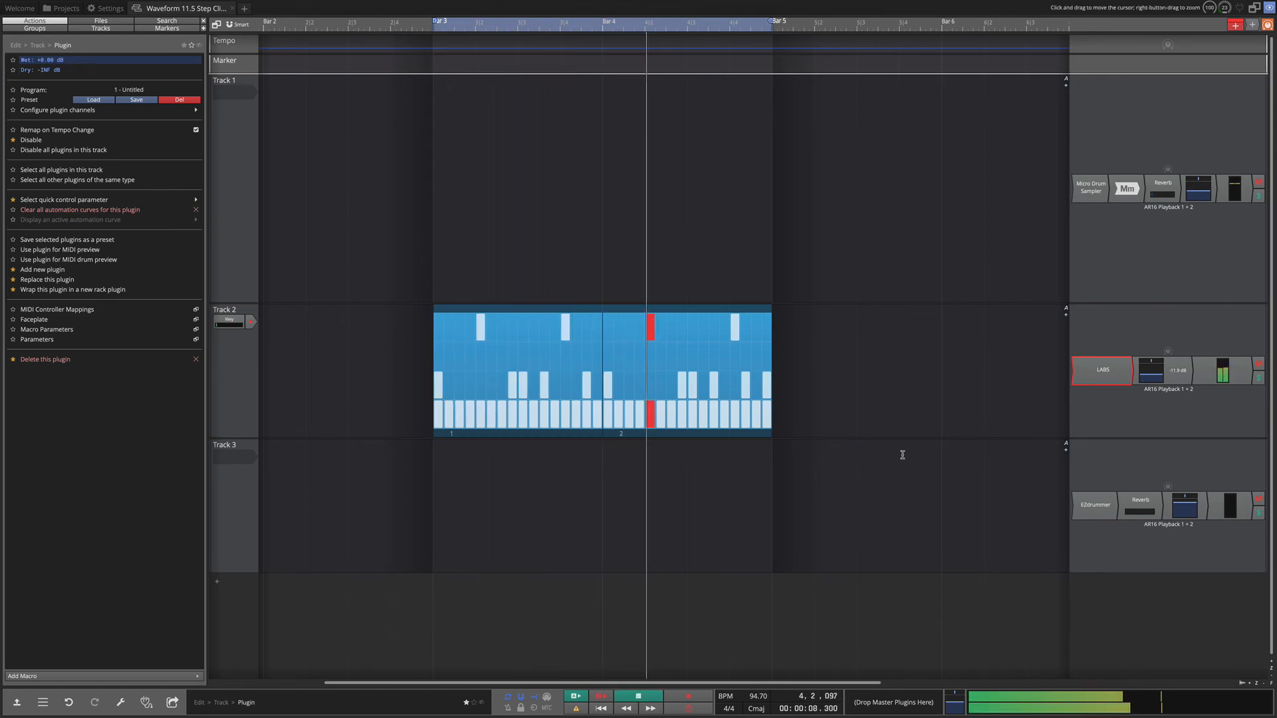
double_click(1116, 374)
drag(958, 427, 921, 450)
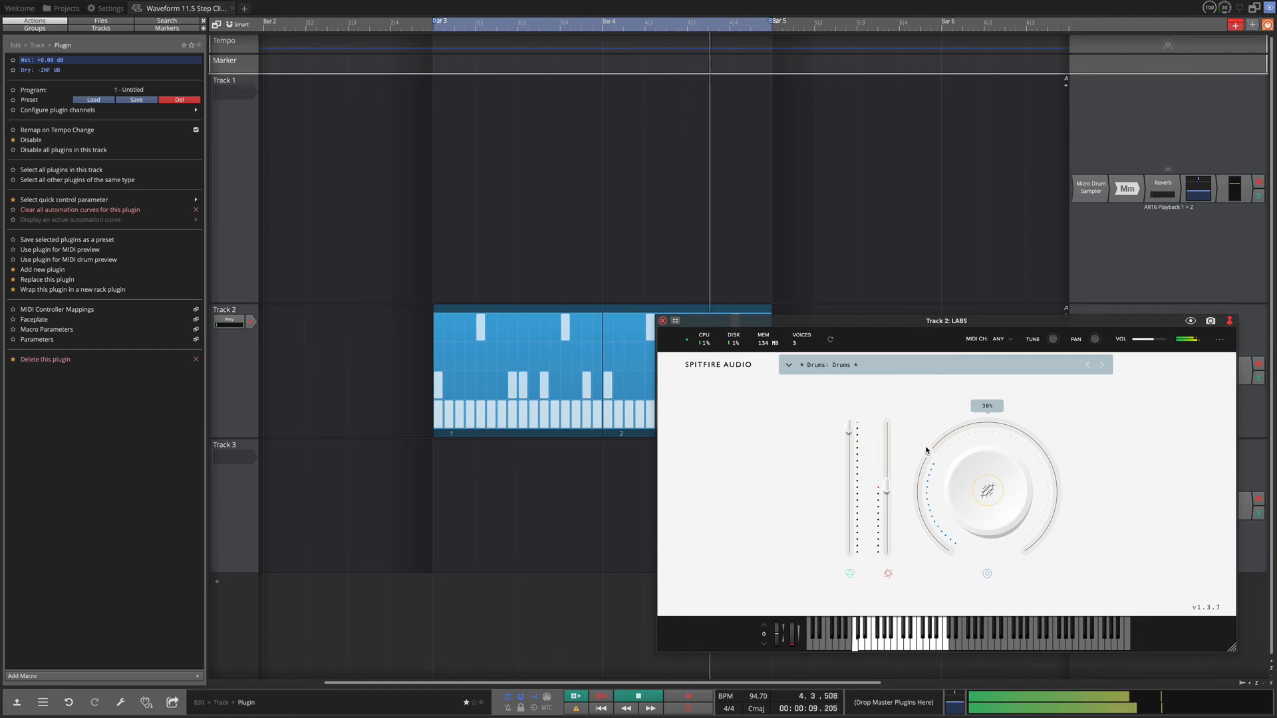
key(space)
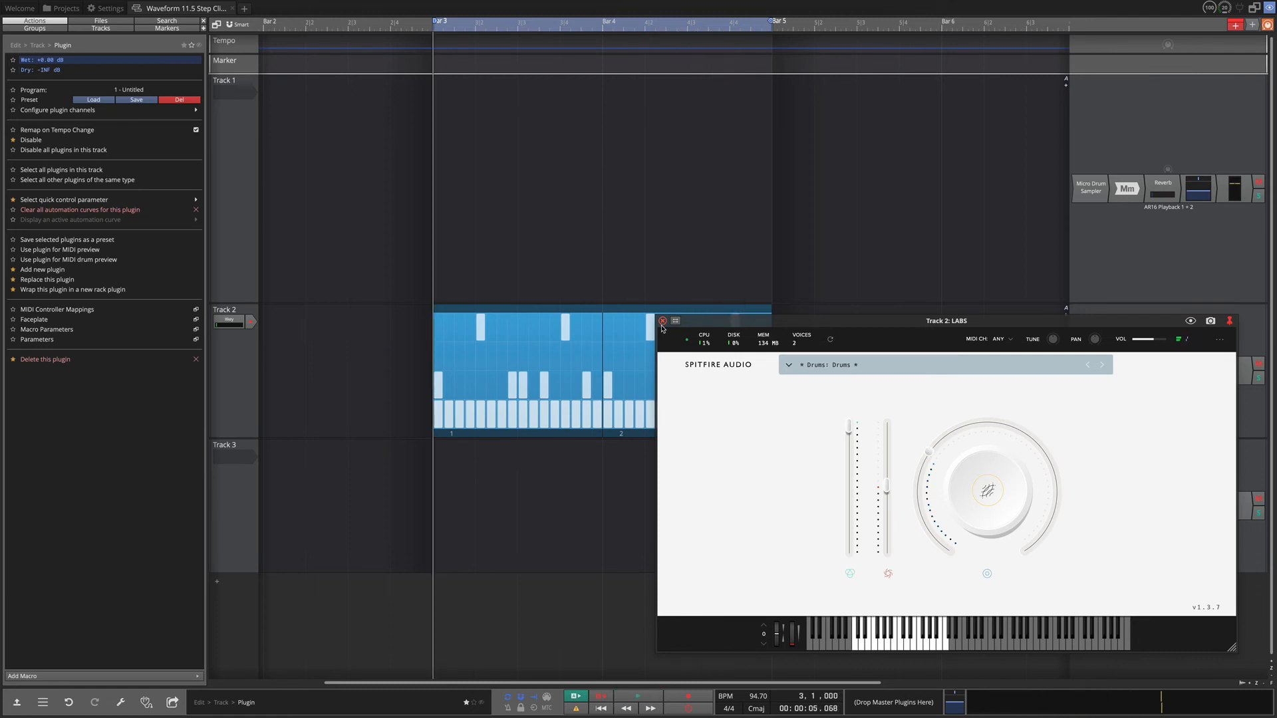
click(662, 322)
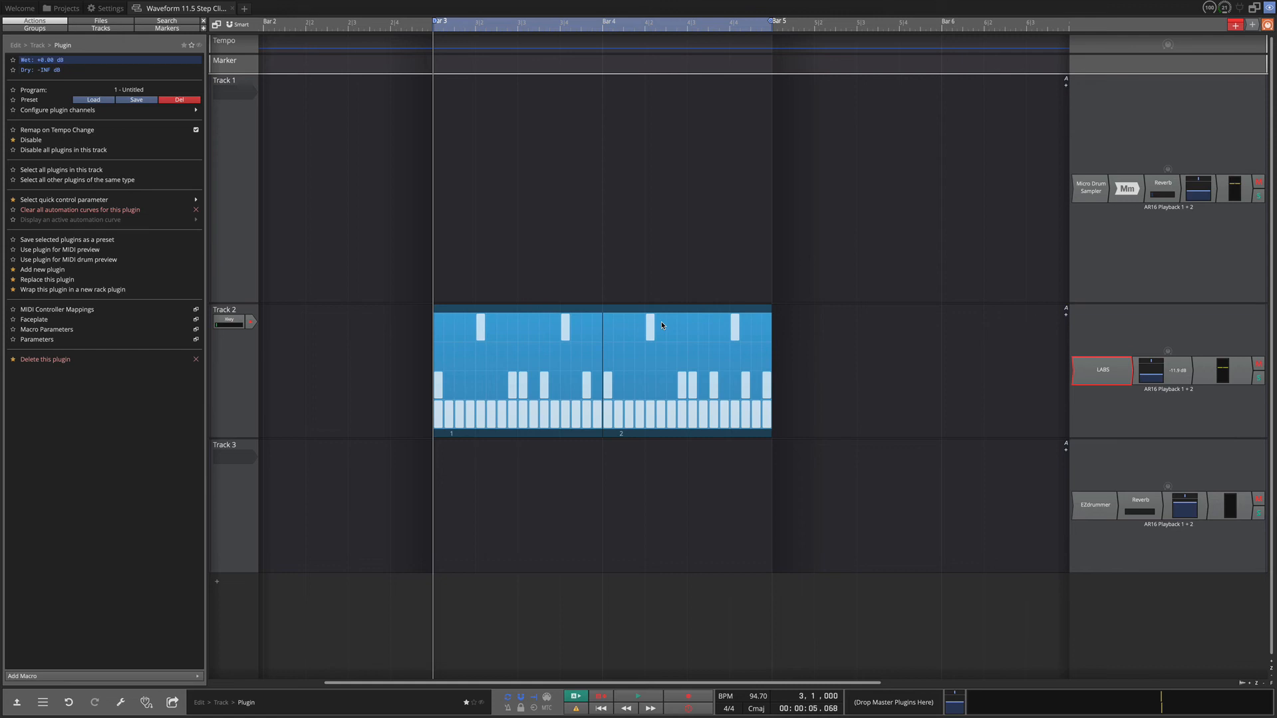
Move the step clip down to Track 3 and play it through EZdrummer.
click(519, 309)
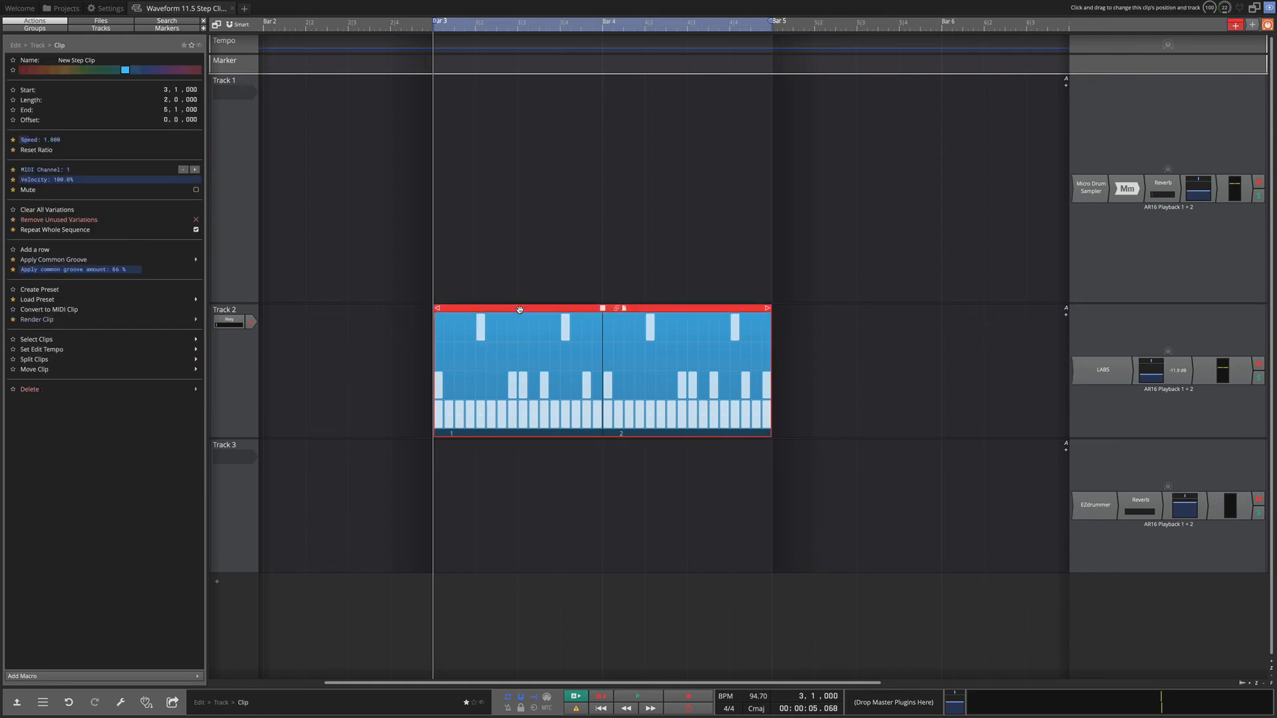
drag(519, 309, 519, 444)
key(space)
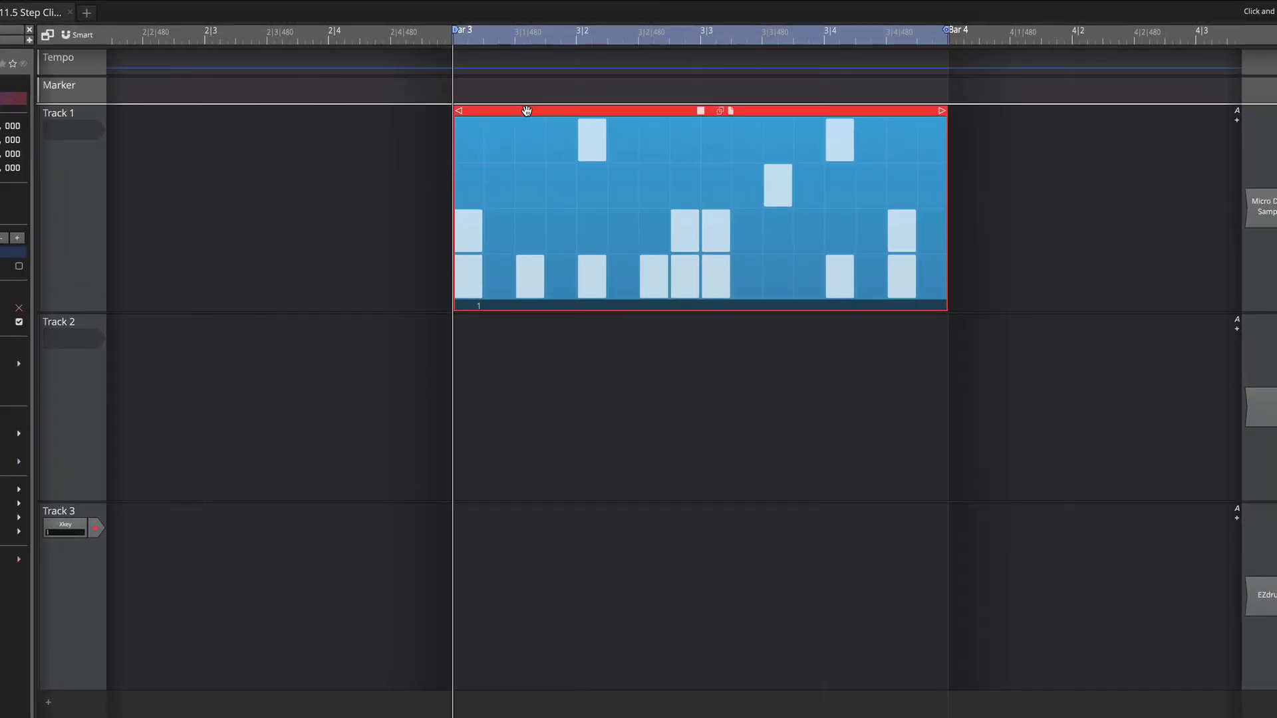
Convert the one-bar step clip on Track 1 to a MIDI clip and play it back.
right_click(527, 111)
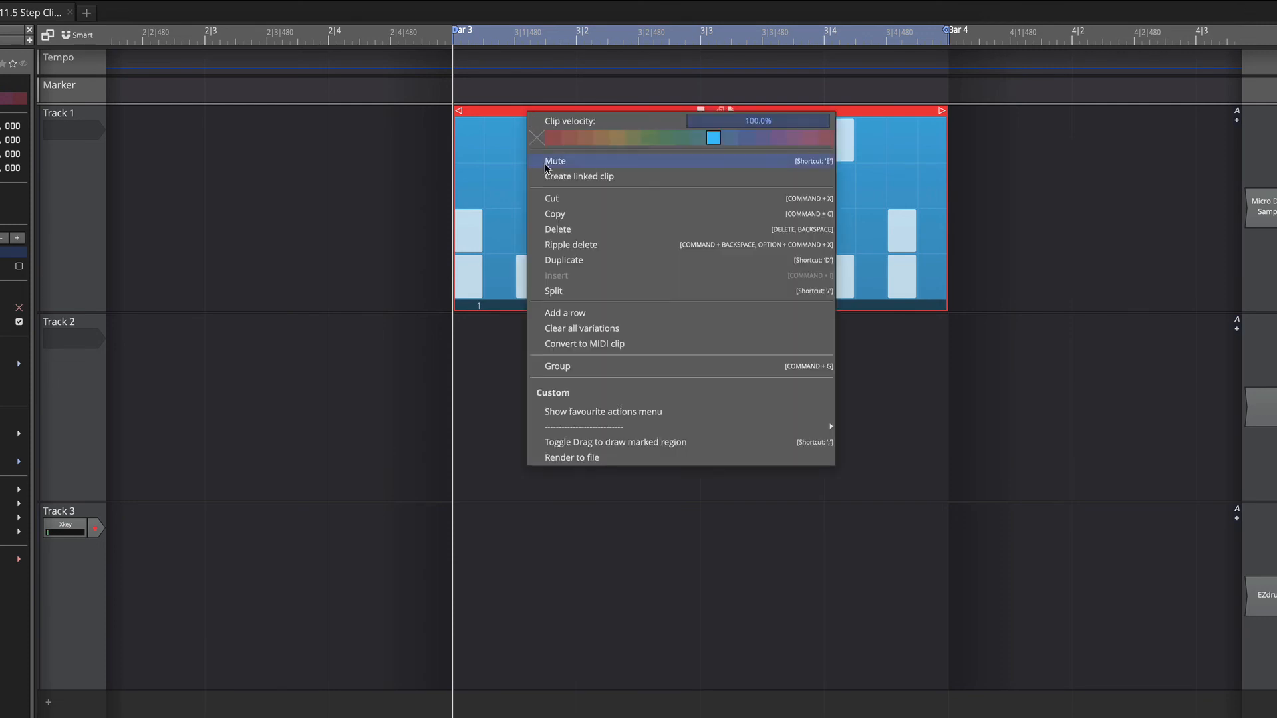
click(589, 345)
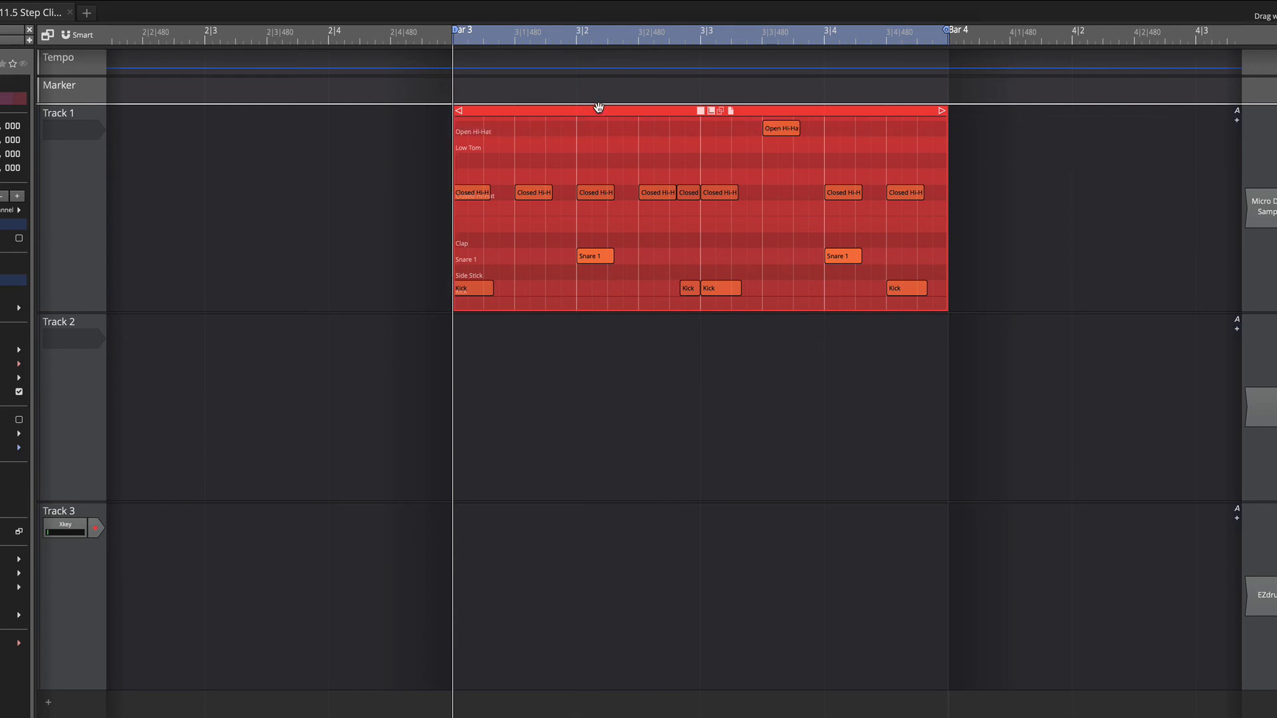
mouse_move(395, 265)
key(space)
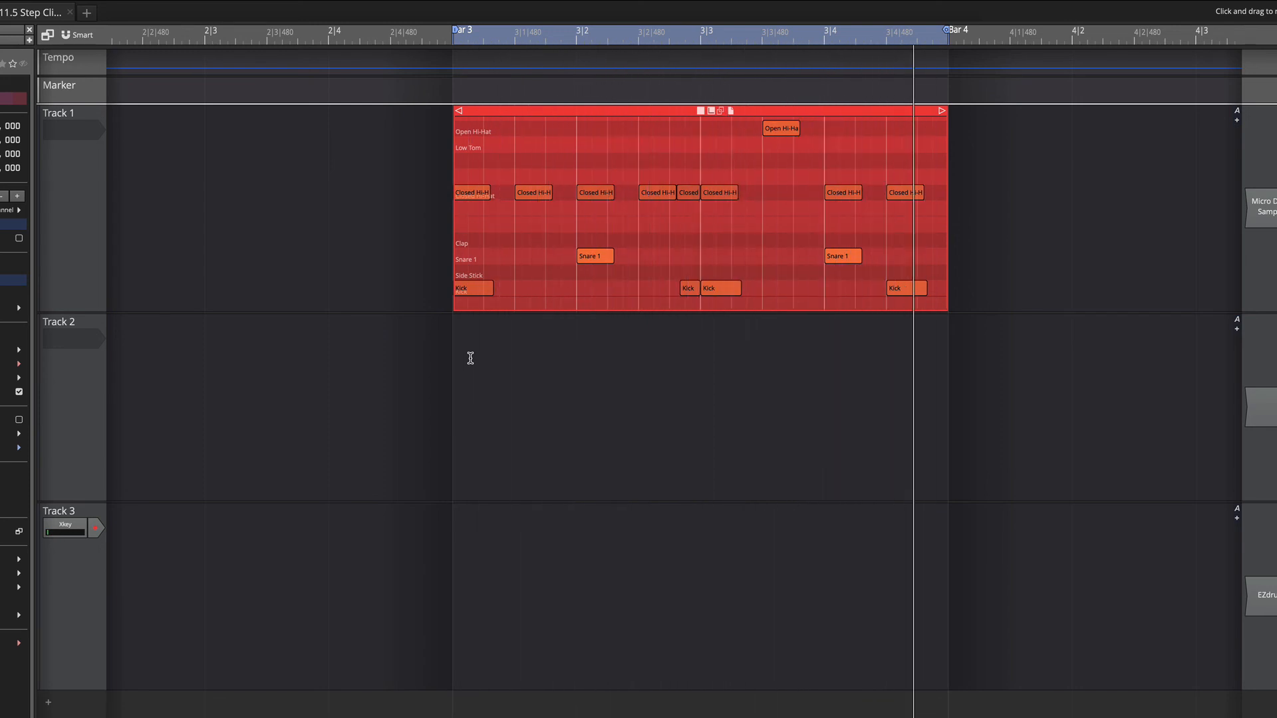
key(space)
Change the converted MIDI clip's colour to green.
double_click(551, 166)
right_click(552, 112)
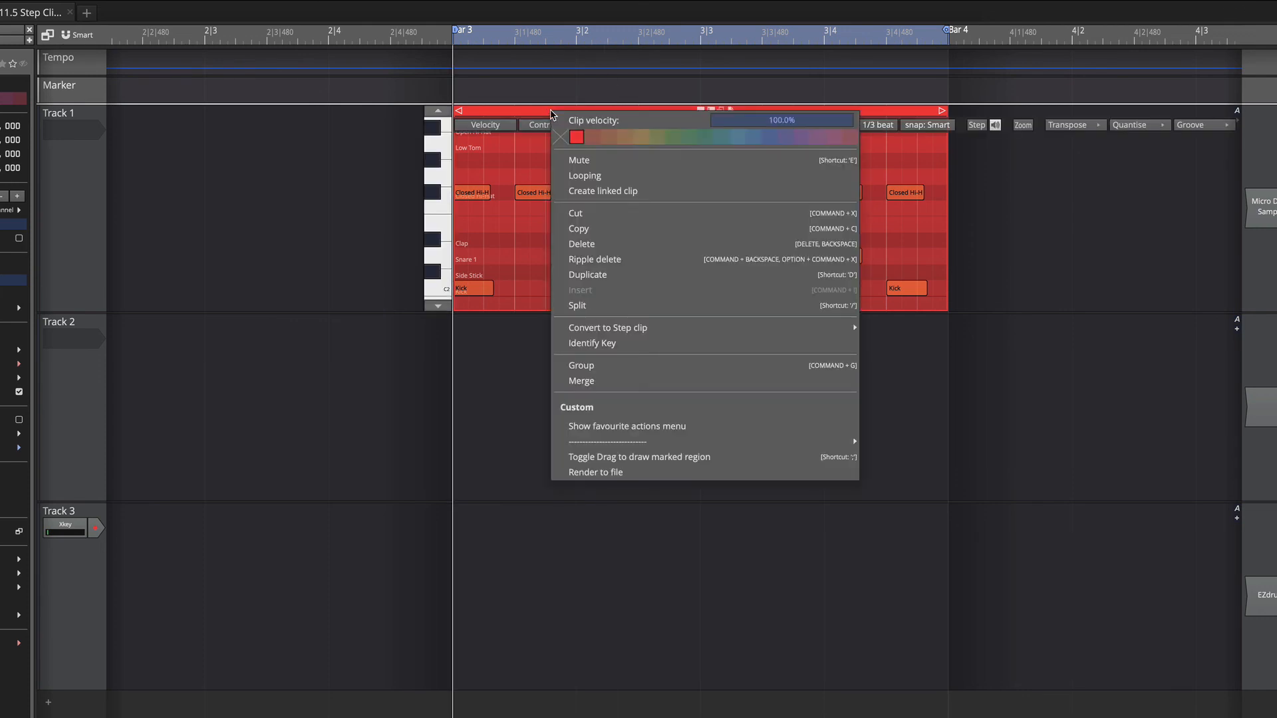
click(628, 136)
click(673, 136)
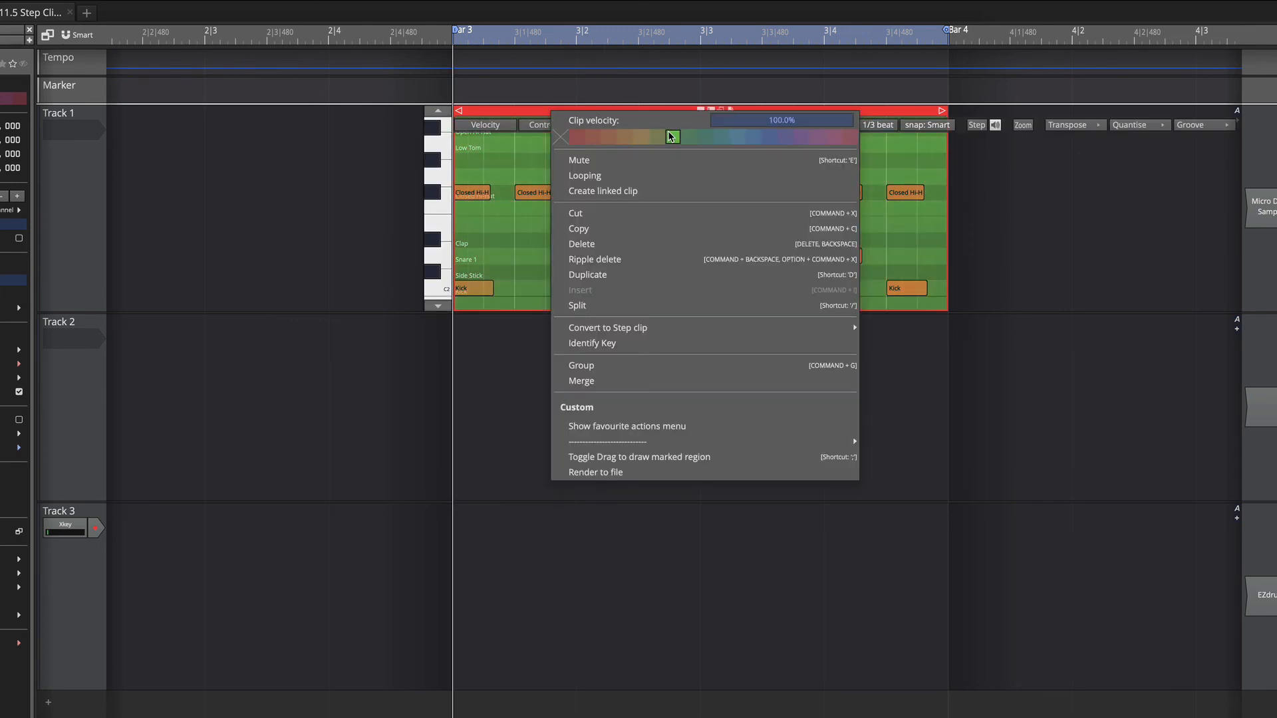
click(531, 355)
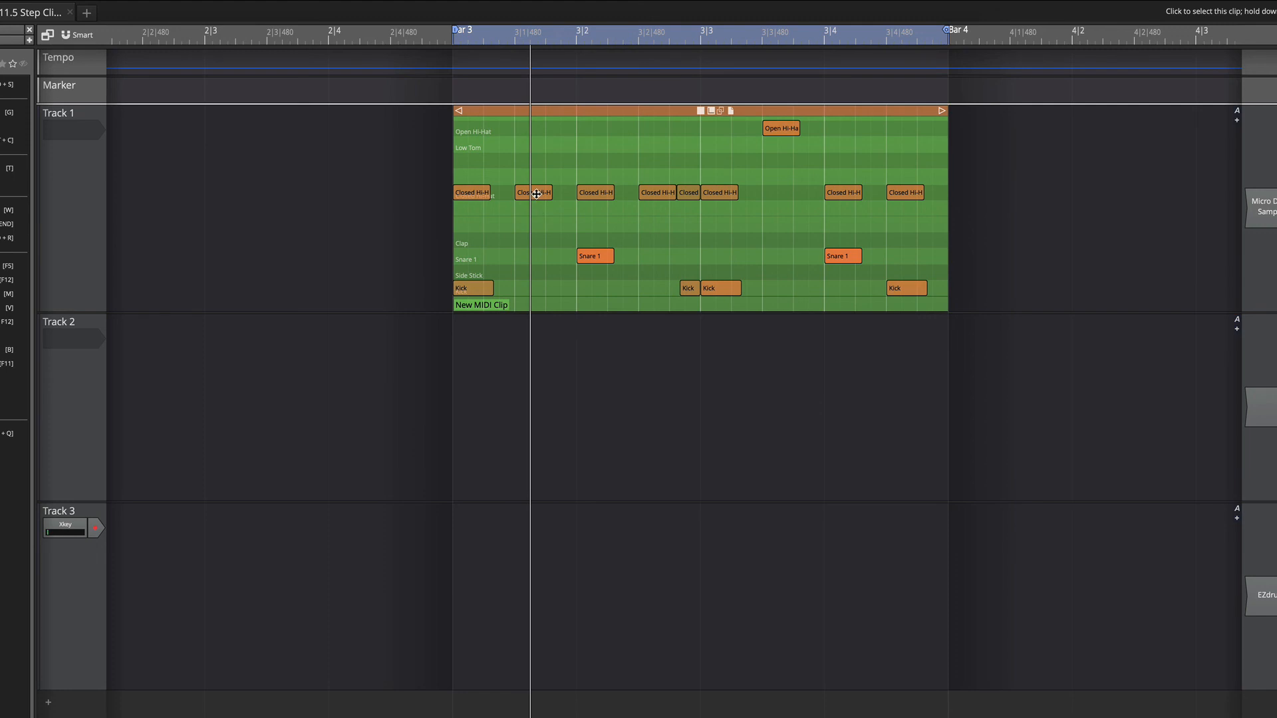
Split the Closed Hi-Hat note on beat 2 of bar 3 into a triplet and play back the result.
click(595, 193)
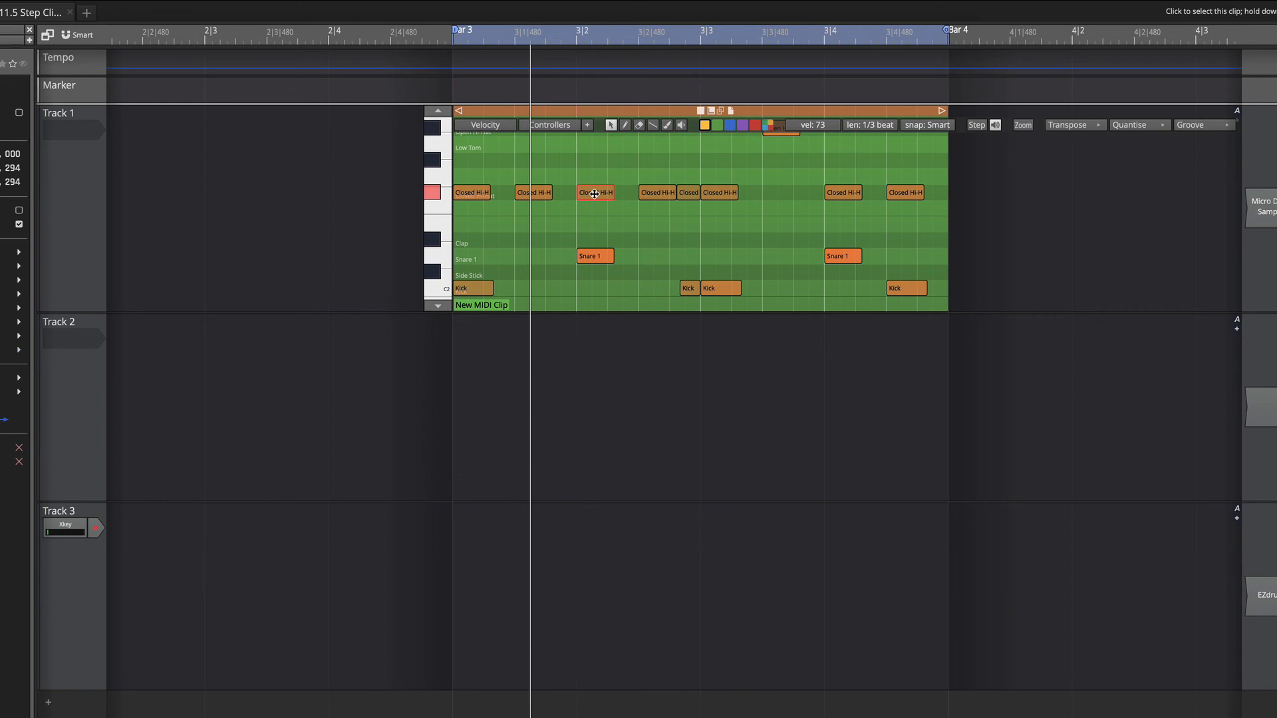
right_click(594, 194)
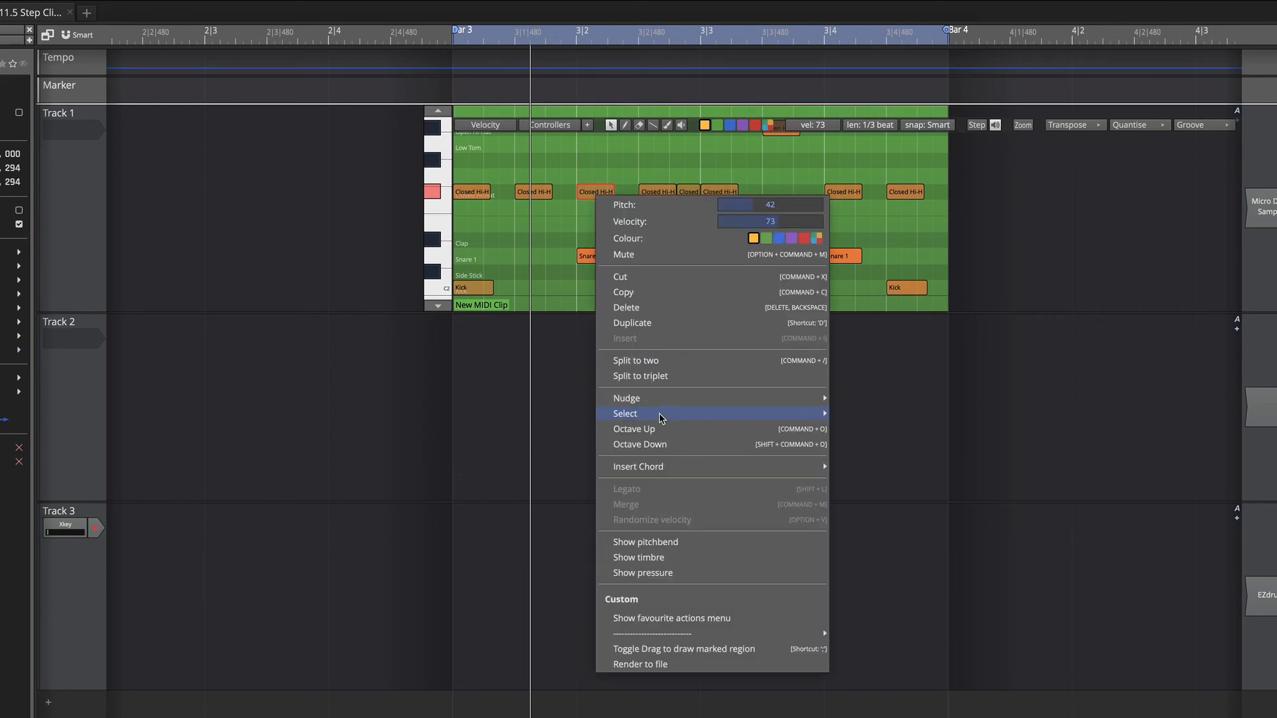
click(665, 376)
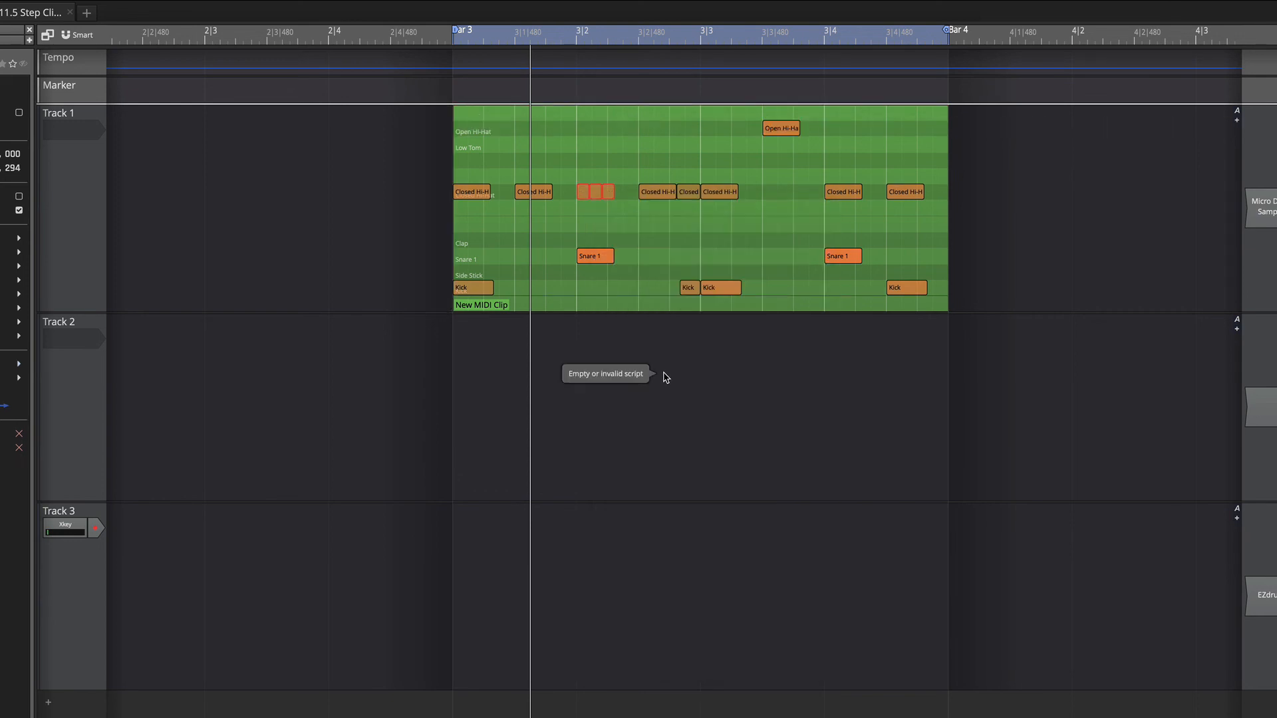
key(space)
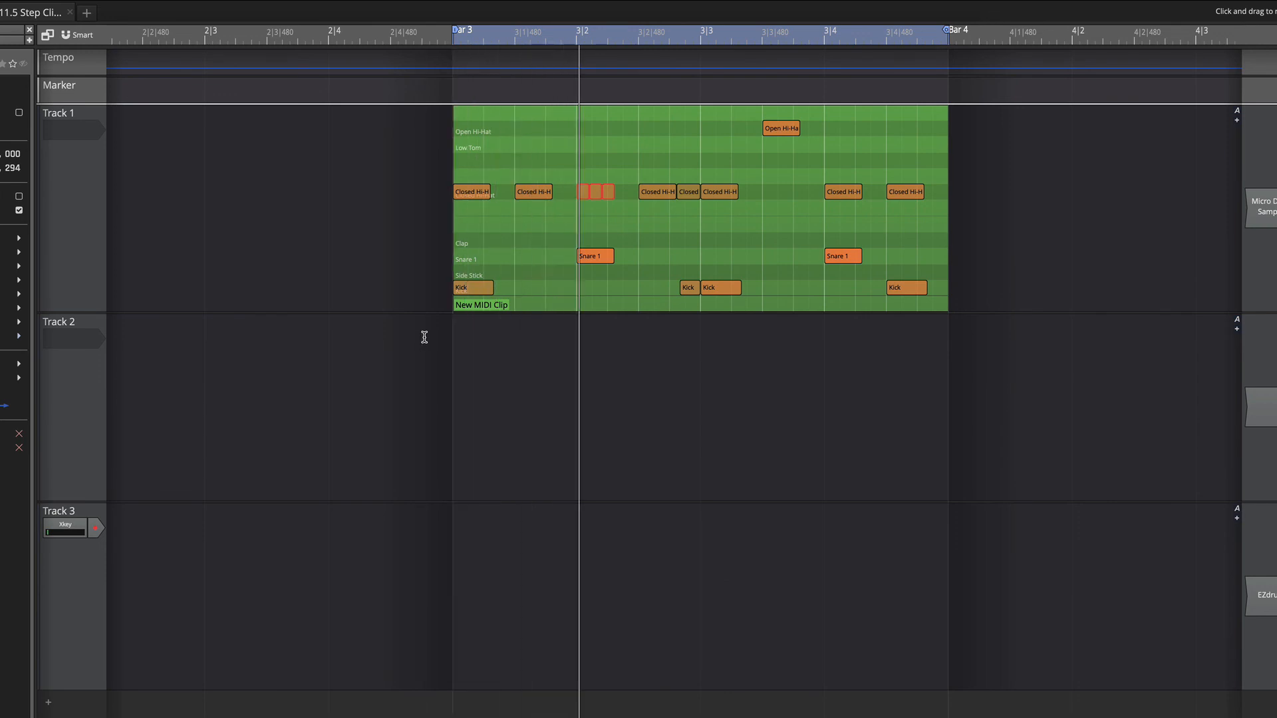
key(space)
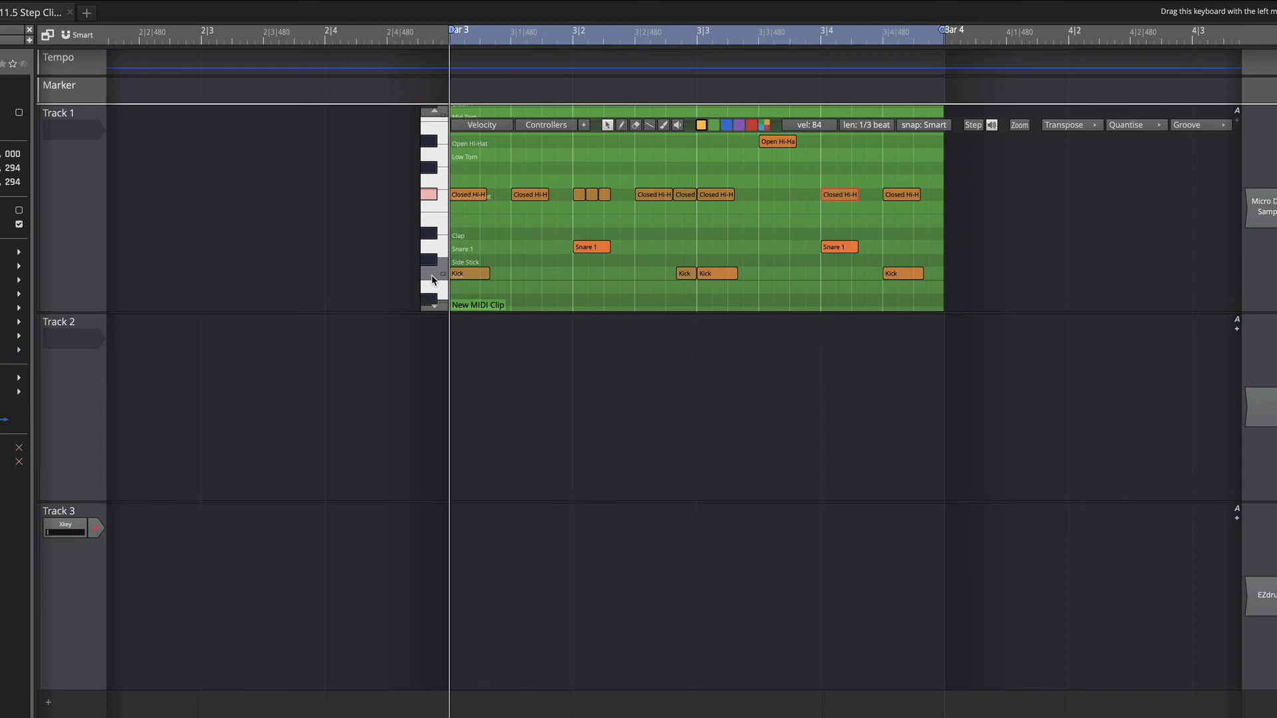
Move the Open Hi-Hat note in bar 3 down to the Closed Hi-Hat pitch and split it into a triplet.
click(775, 146)
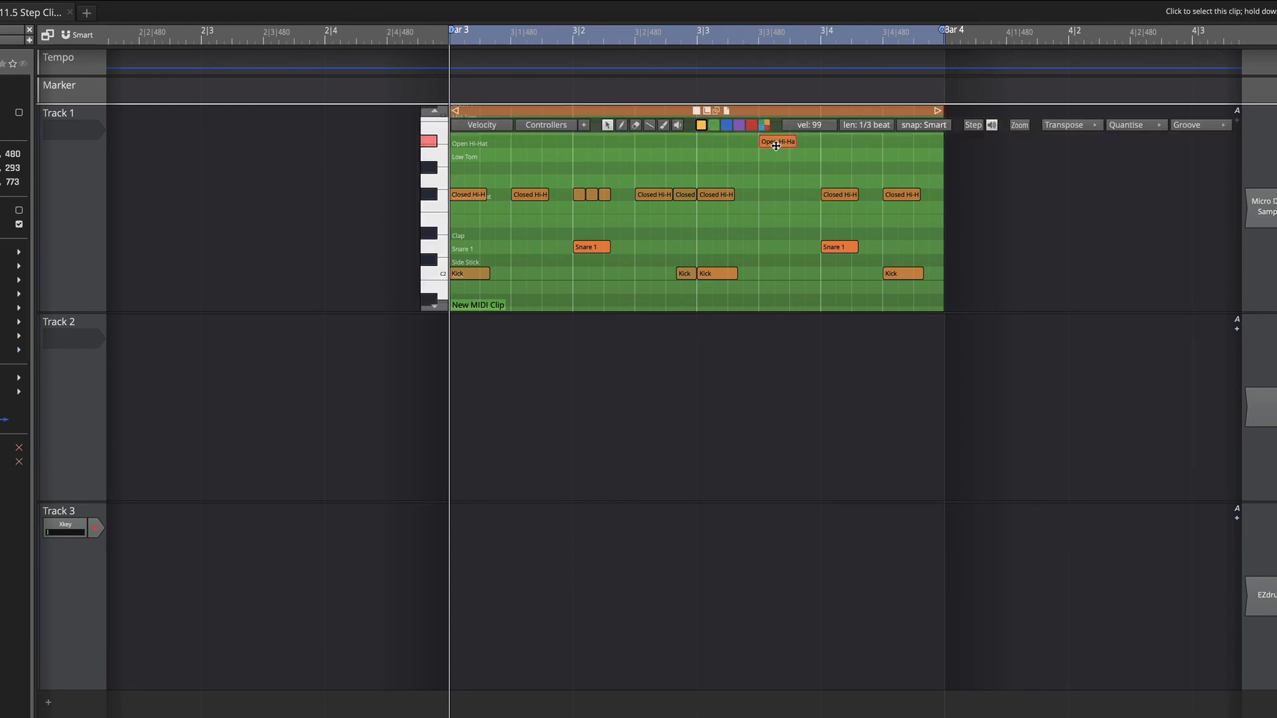
key(Down)
key(Down)
key(Down)
key(Down)
right_click(776, 194)
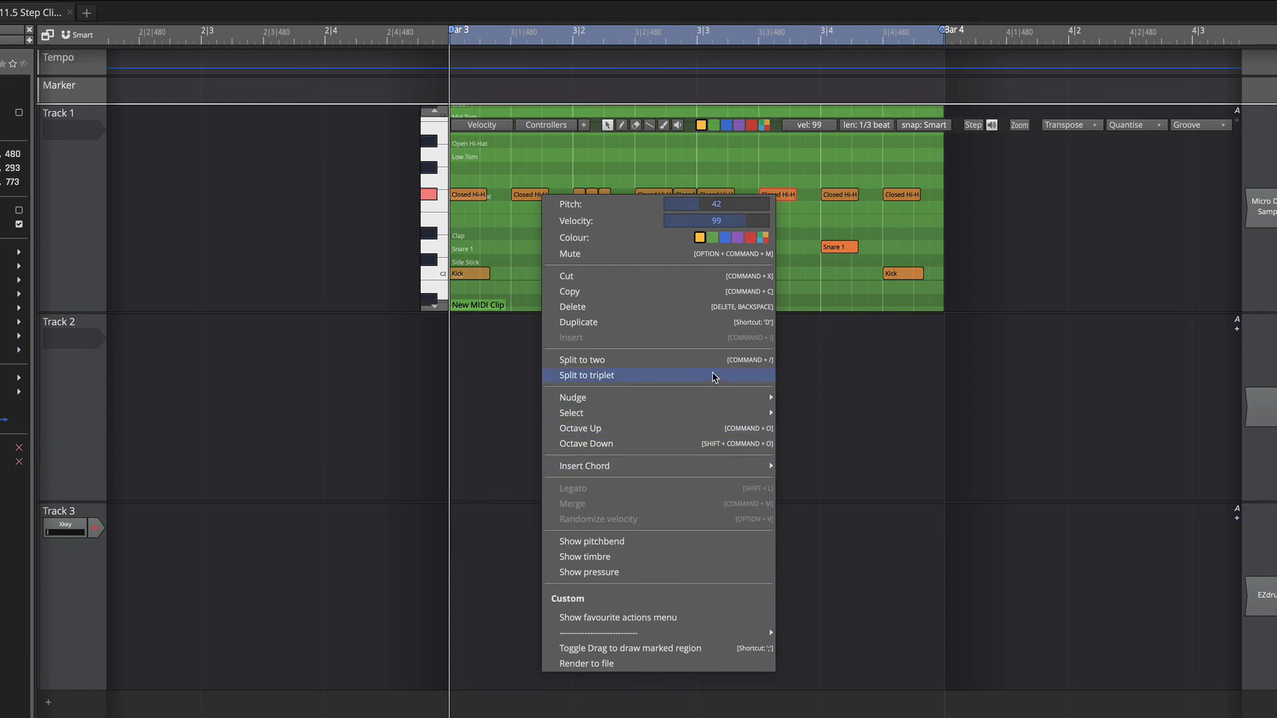
click(714, 374)
click(800, 232)
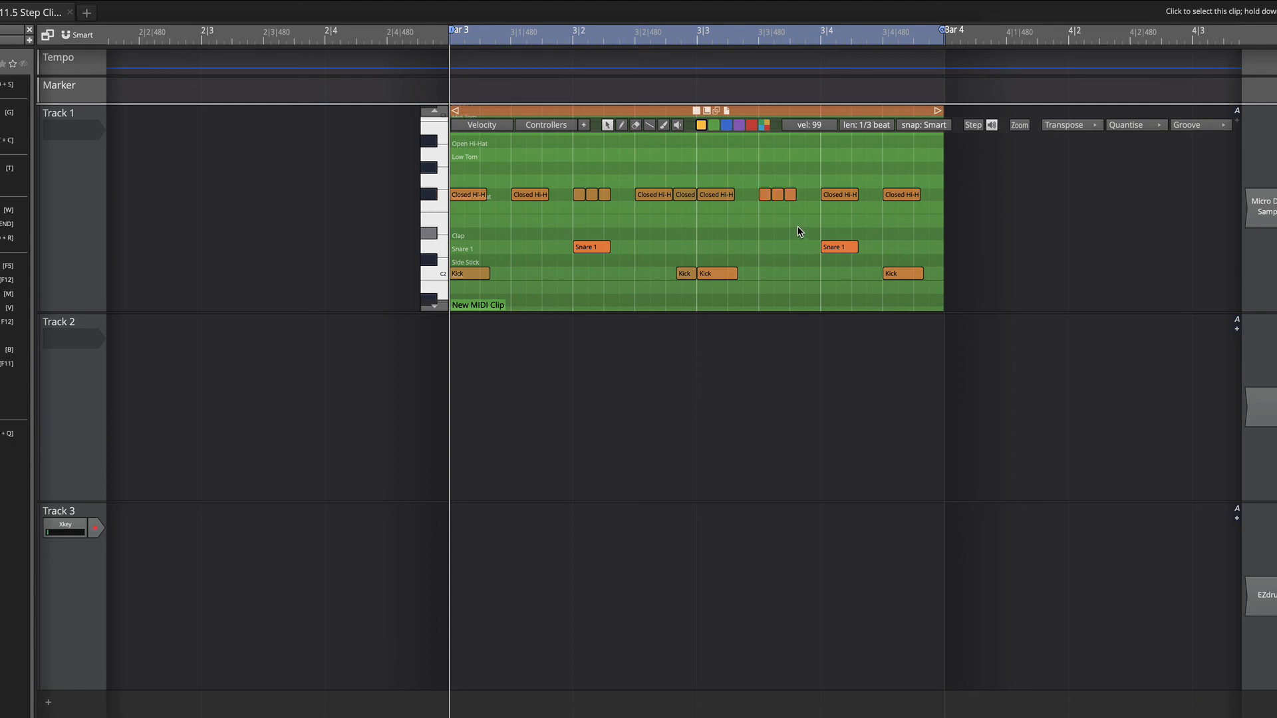
Split the first note of the beat 3 hi-hat triplet into a smaller triplet and play back the clip.
click(765, 194)
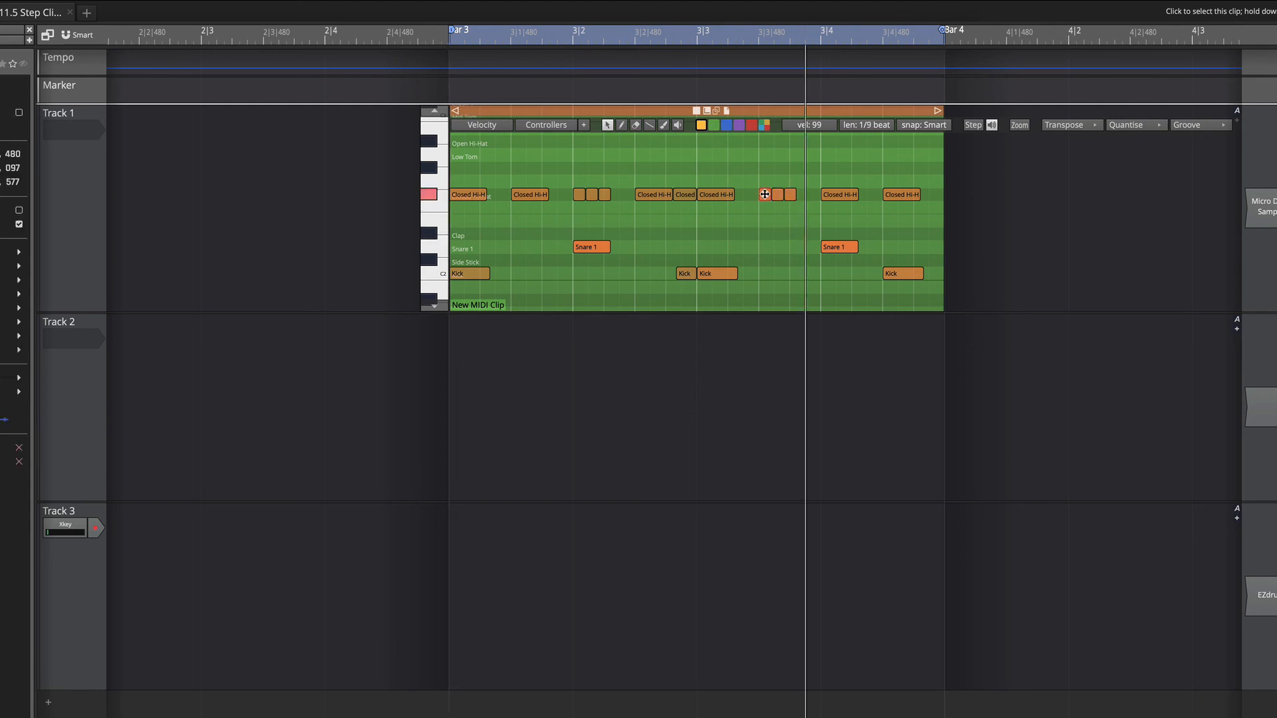
right_click(765, 195)
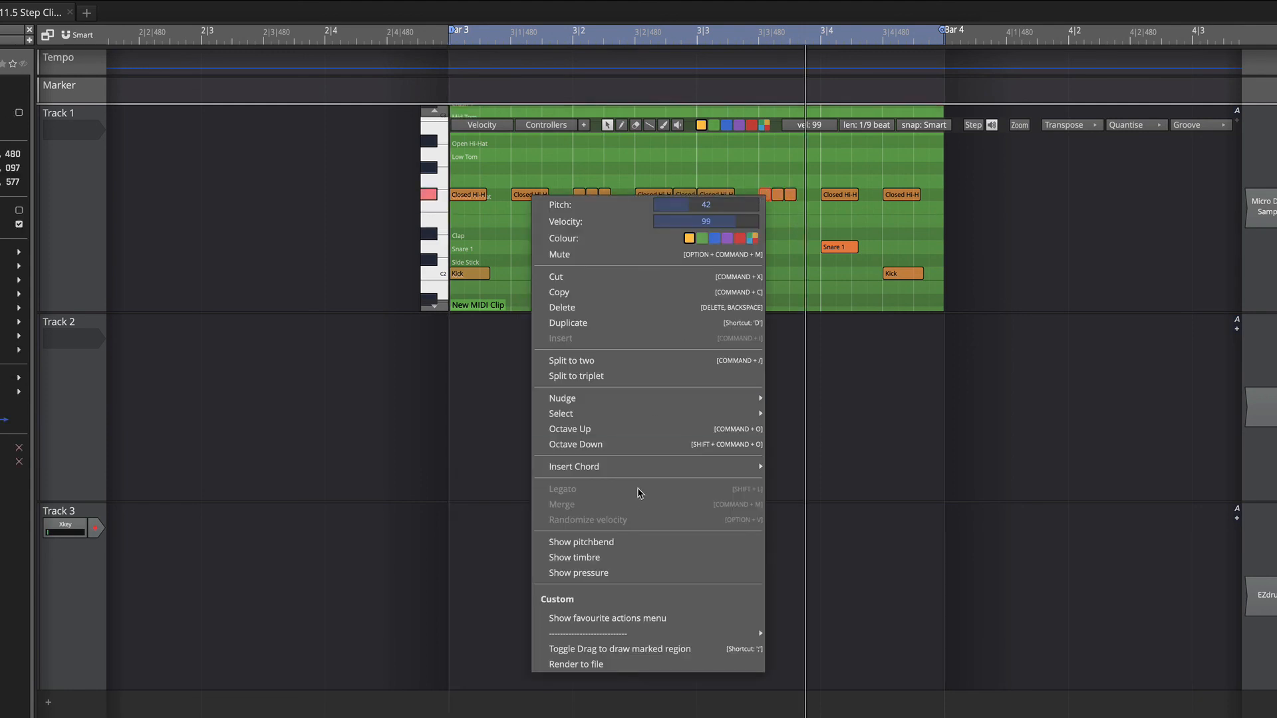
click(659, 376)
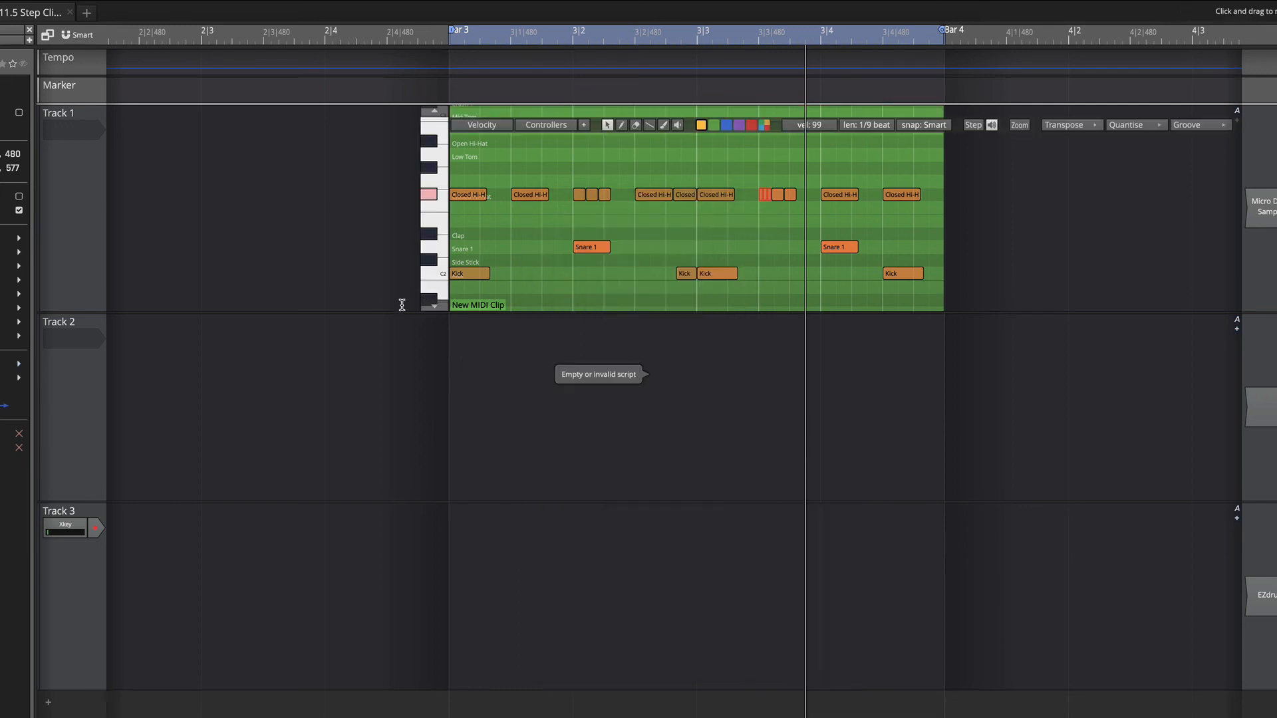
key(space)
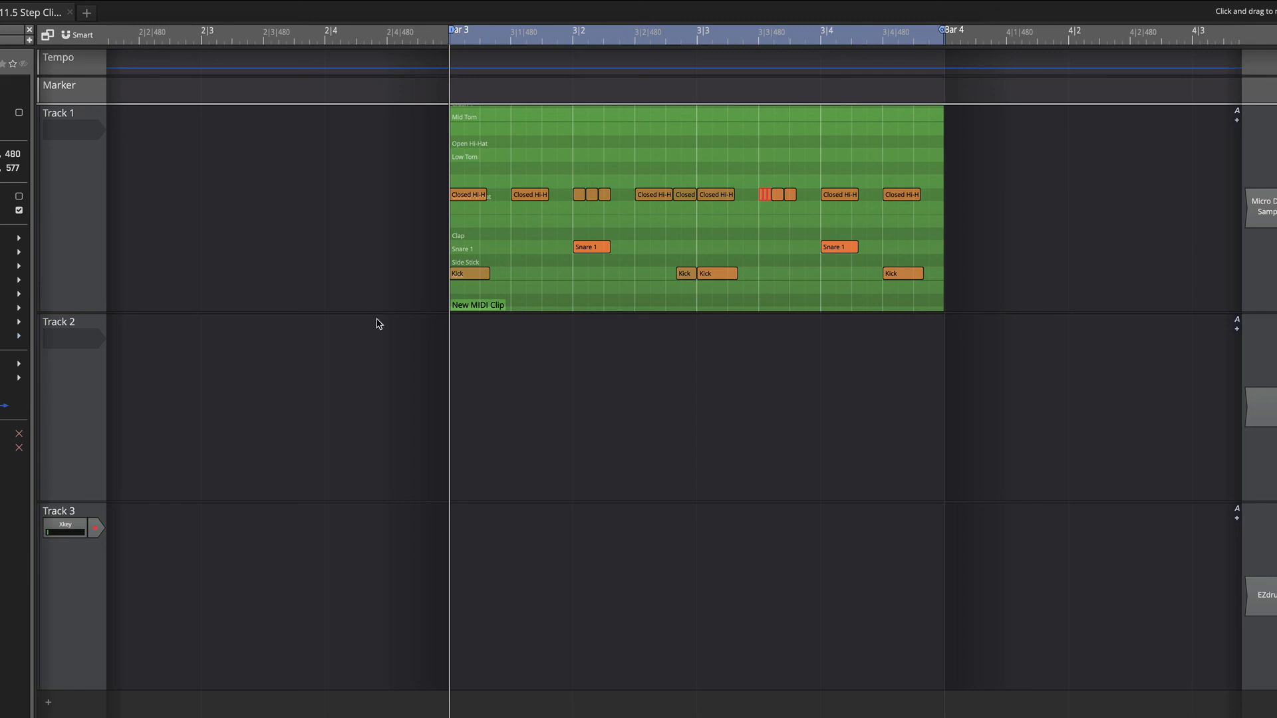
Undo back through the MIDI conversion to restore the step clip on Track 1, and open it in the step editor.
key(super+z)
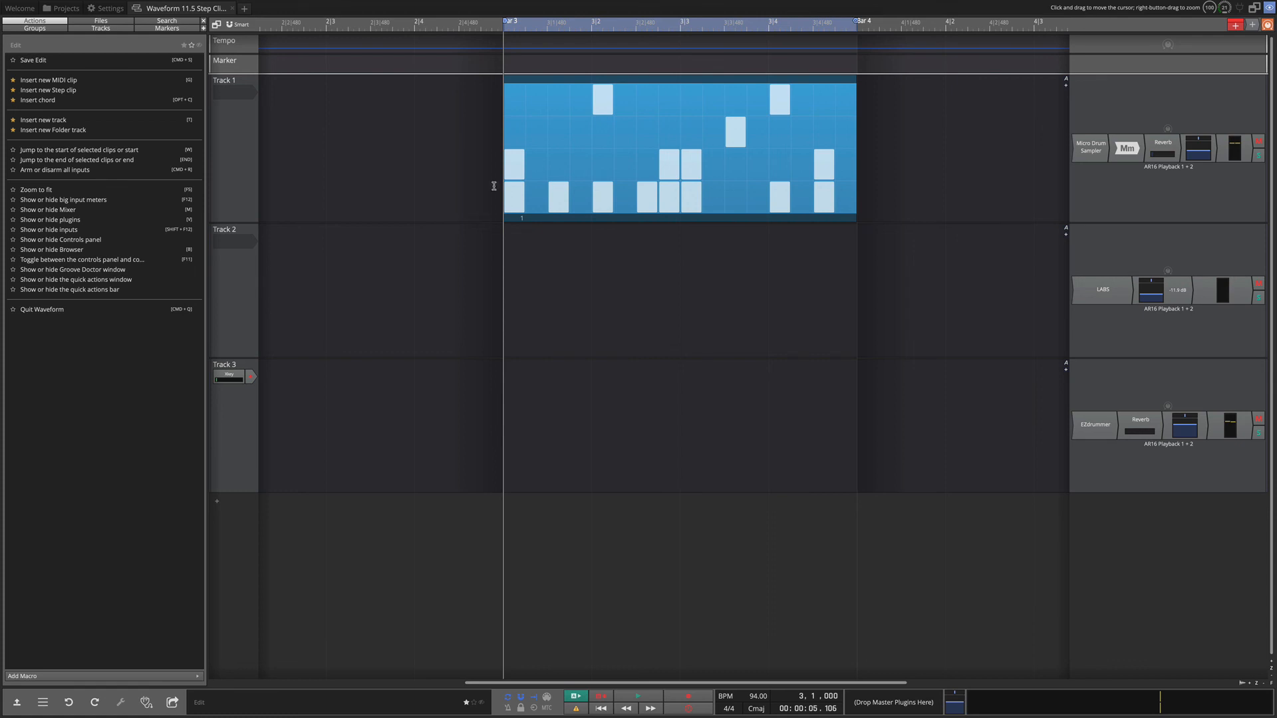
click(549, 79)
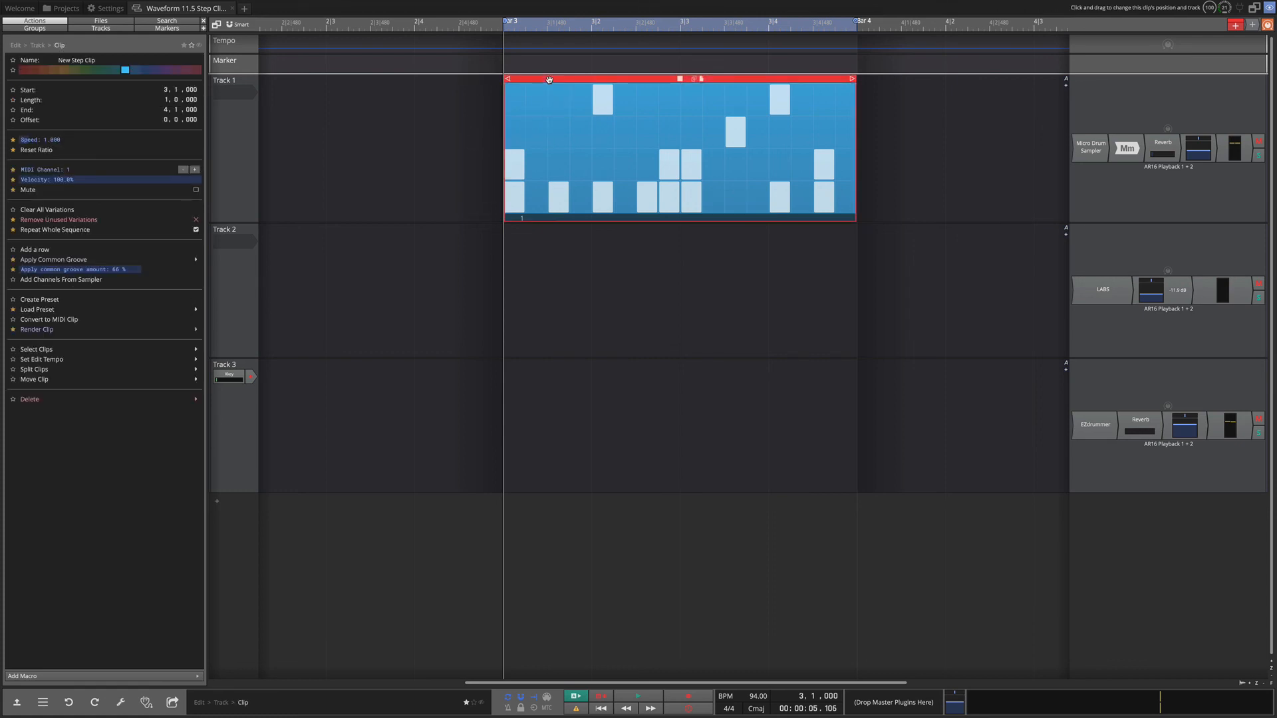
double_click(565, 78)
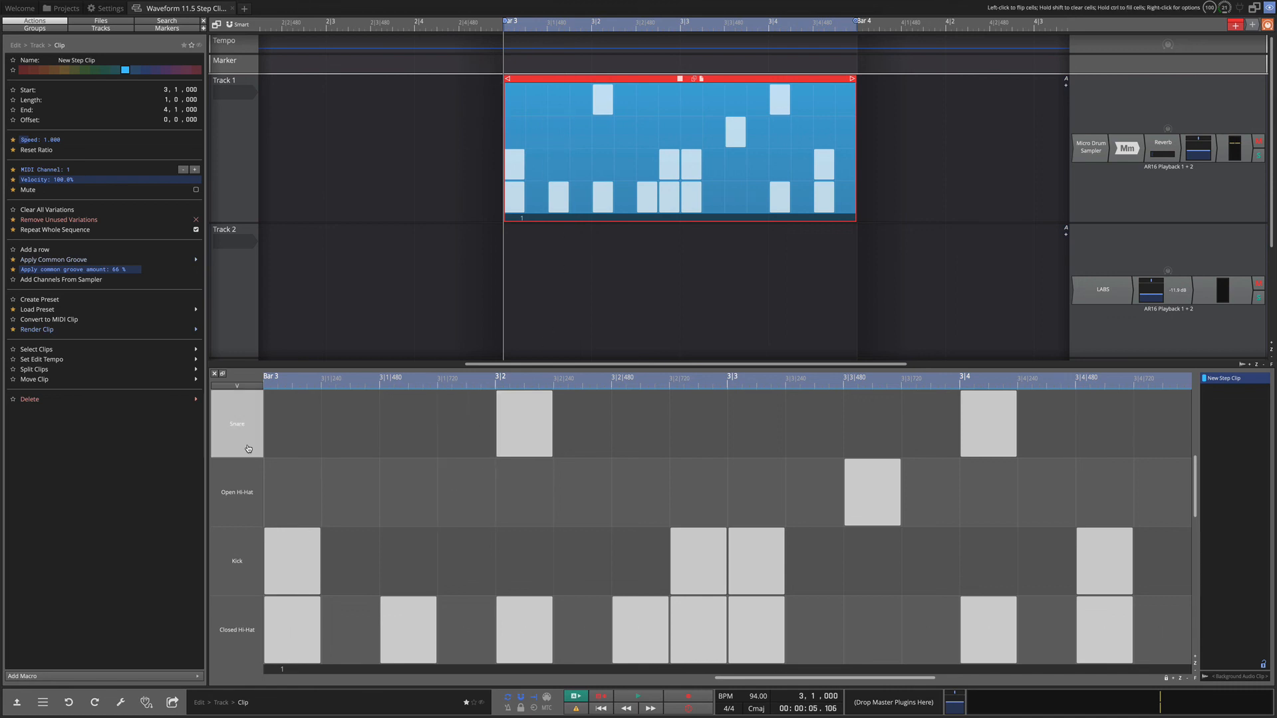
Select the Snare, Open Hi-Hat and Kick rows in turn and show the velocity editor for the Kick row.
click(234, 450)
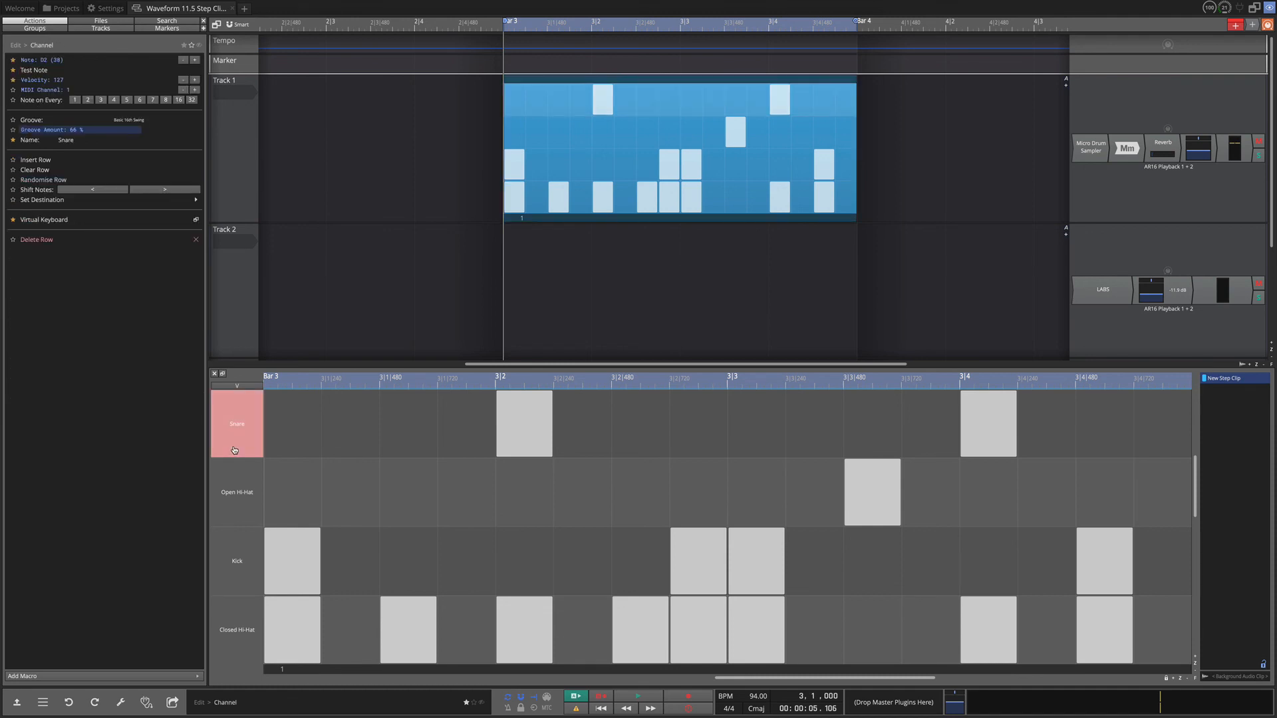
click(234, 482)
right_click(235, 482)
click(232, 487)
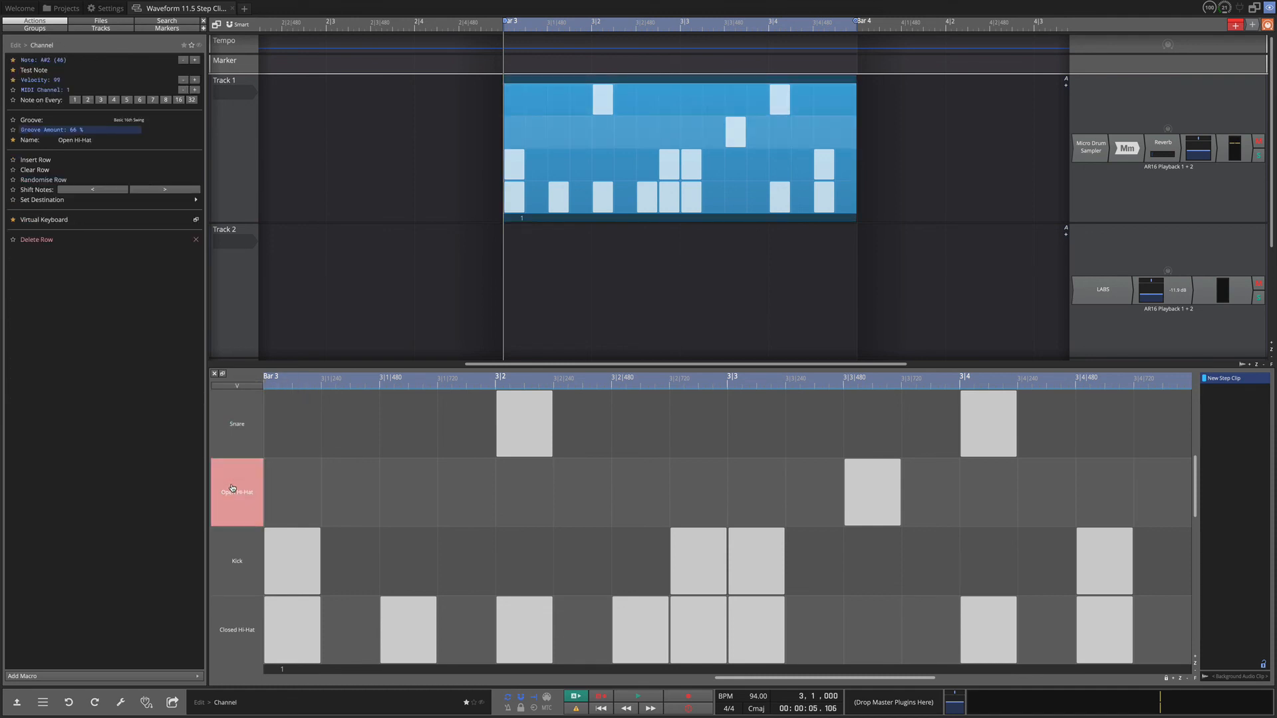
click(238, 551)
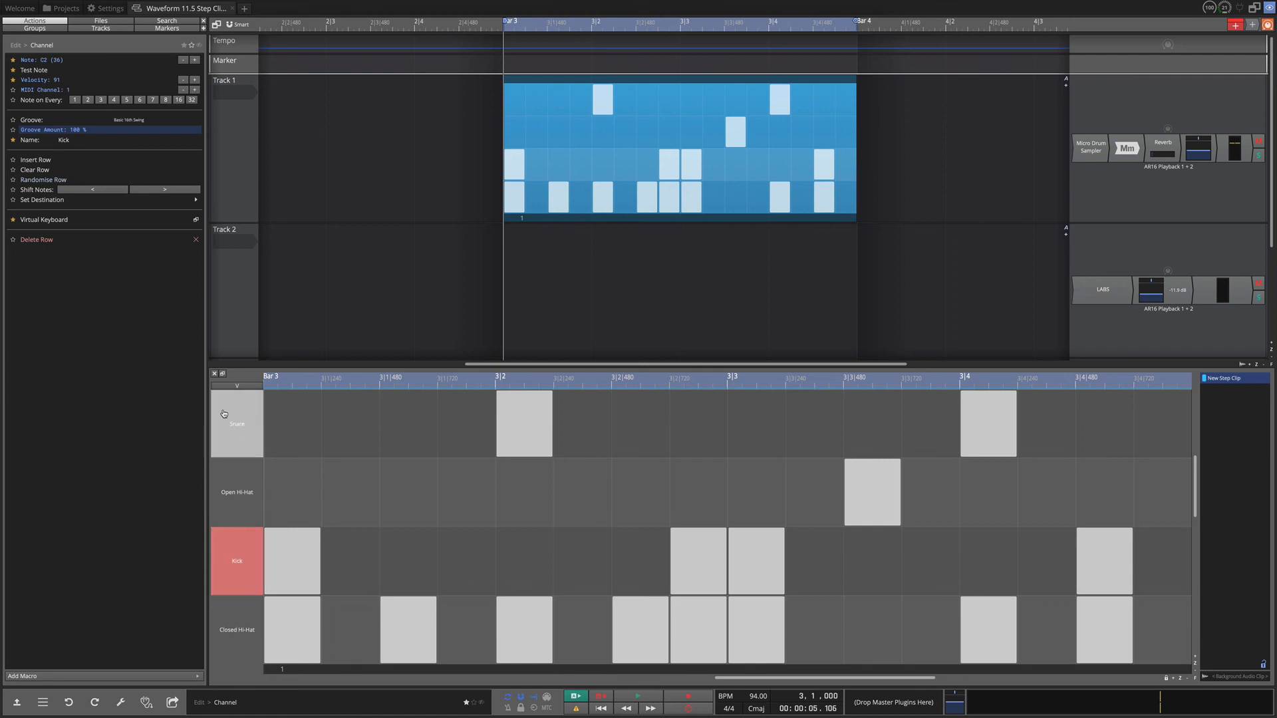
click(237, 385)
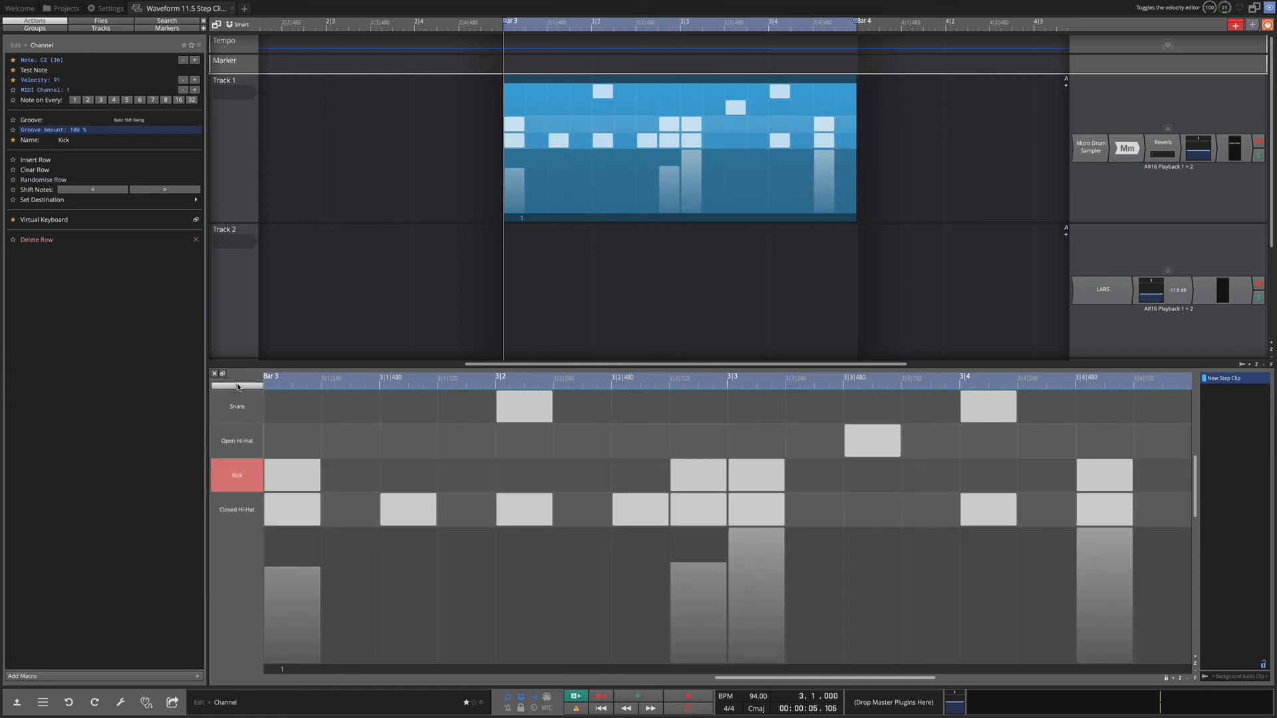
Detach the step editor into a floating window and enlarge it.
click(215, 374)
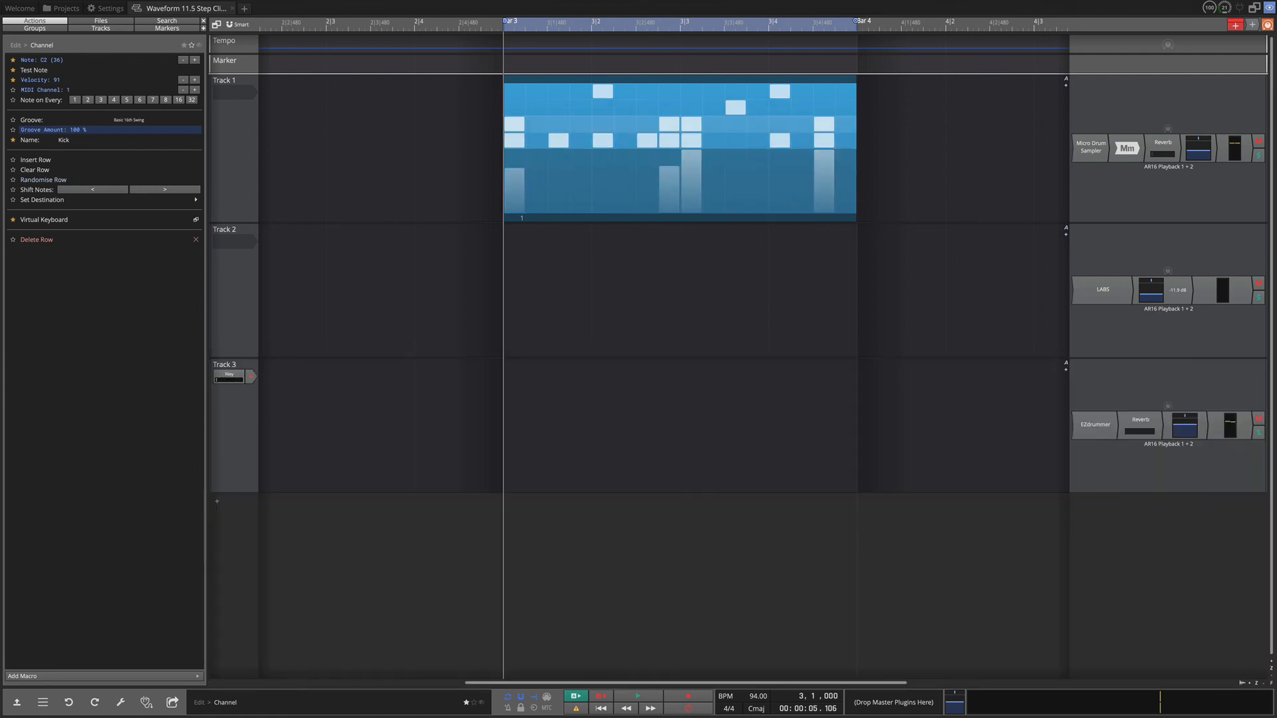
drag(447, 357, 391, 228)
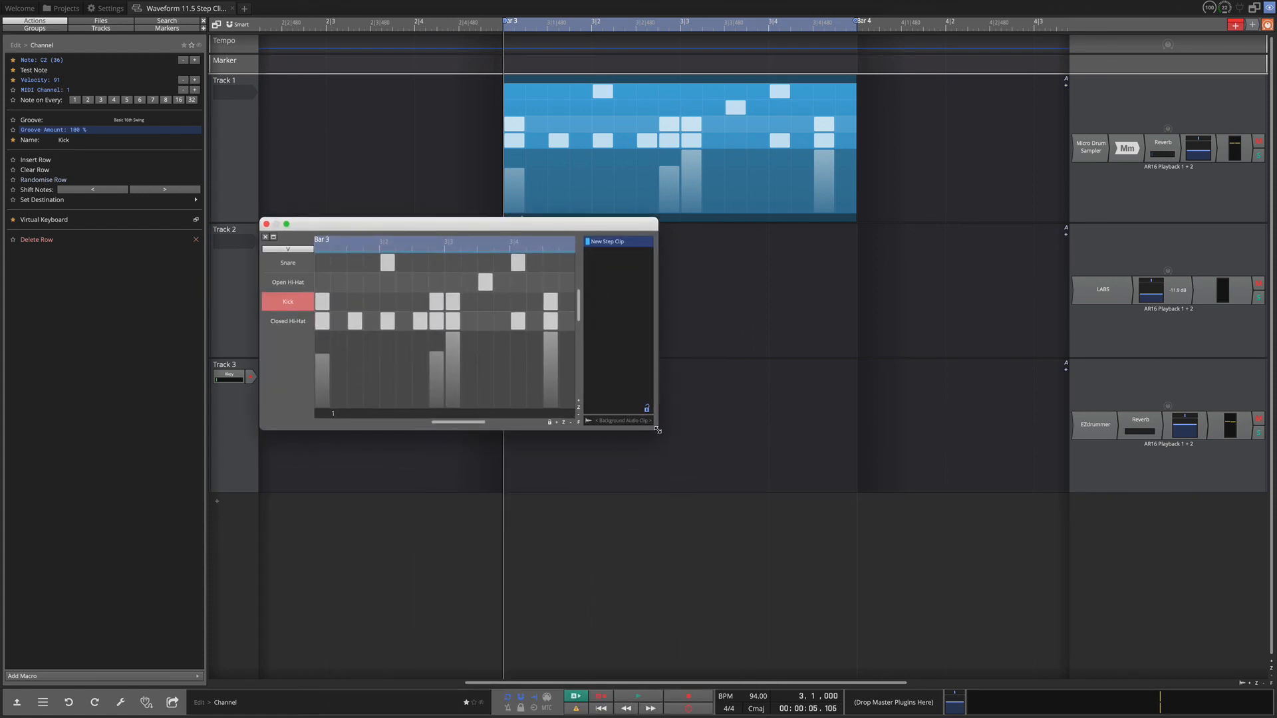
drag(658, 430, 892, 556)
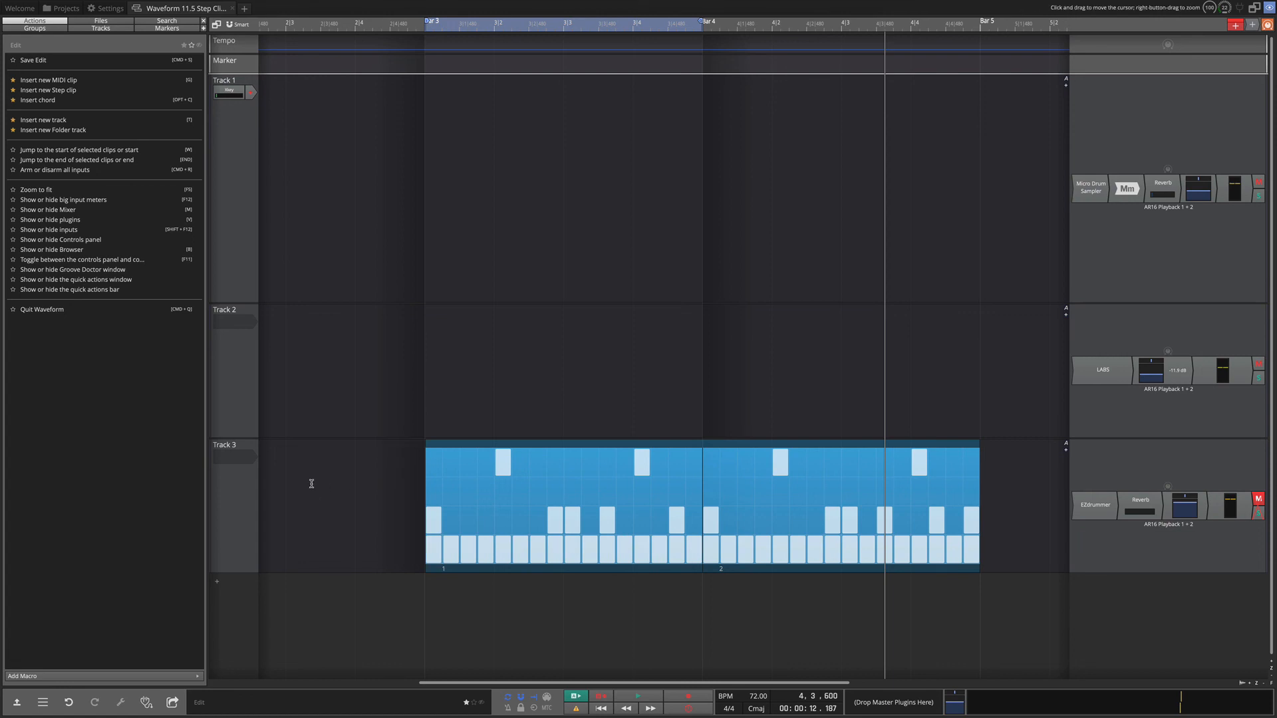
Move the two-bar step clip from Track 3 up to Track 1.
click(511, 444)
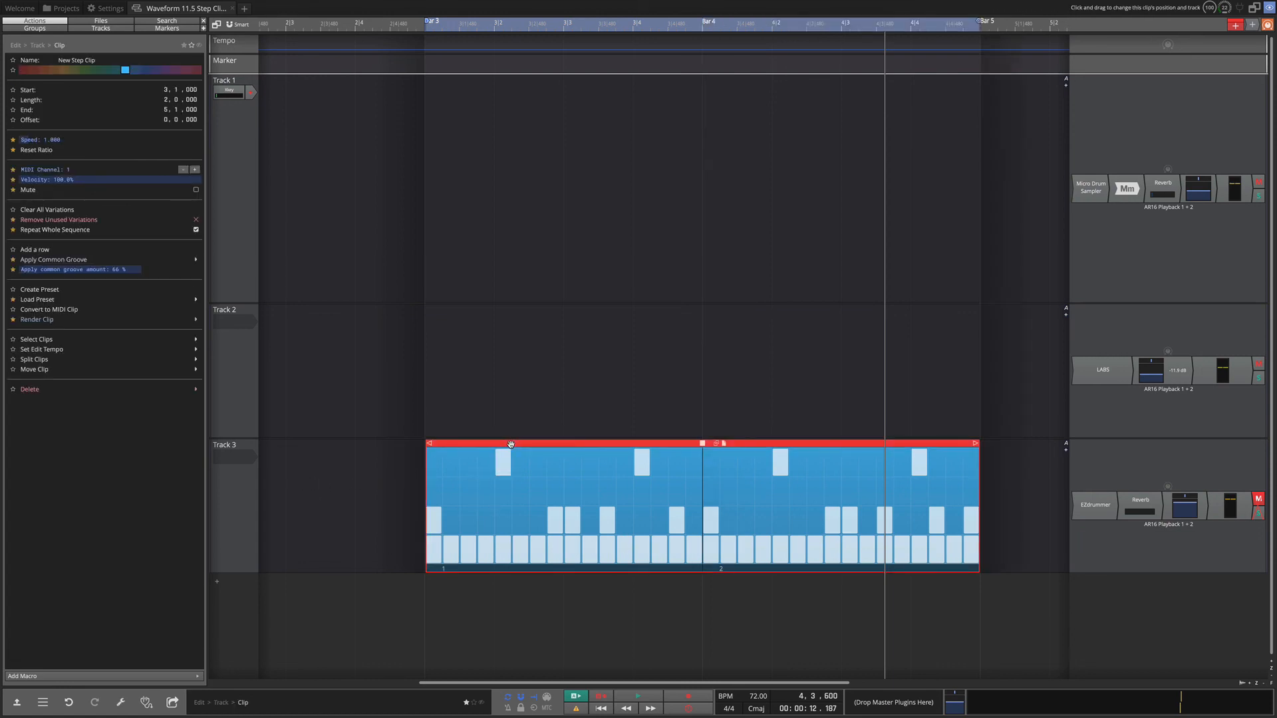
key(alt+Up)
key(alt+Up)
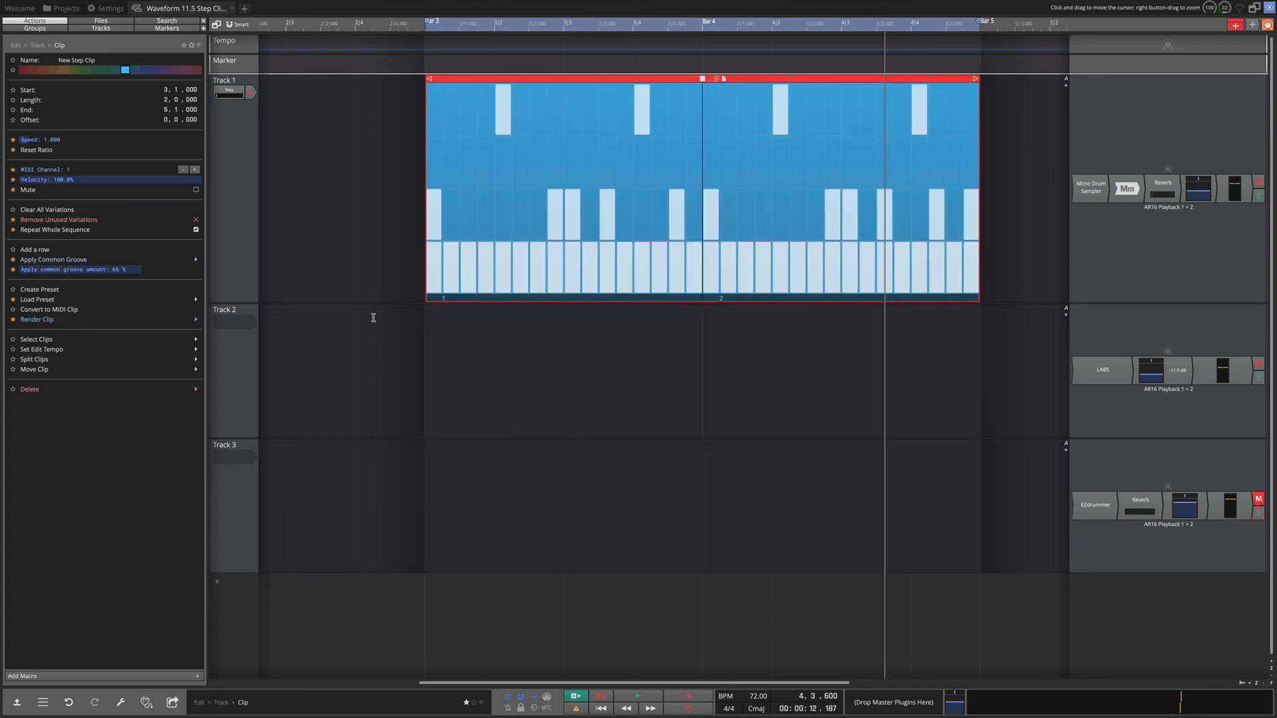
Fill the Closed Hi-Hat row with a note on every 2 steps and the Kick row with a note on every 4.
right_click(415, 276)
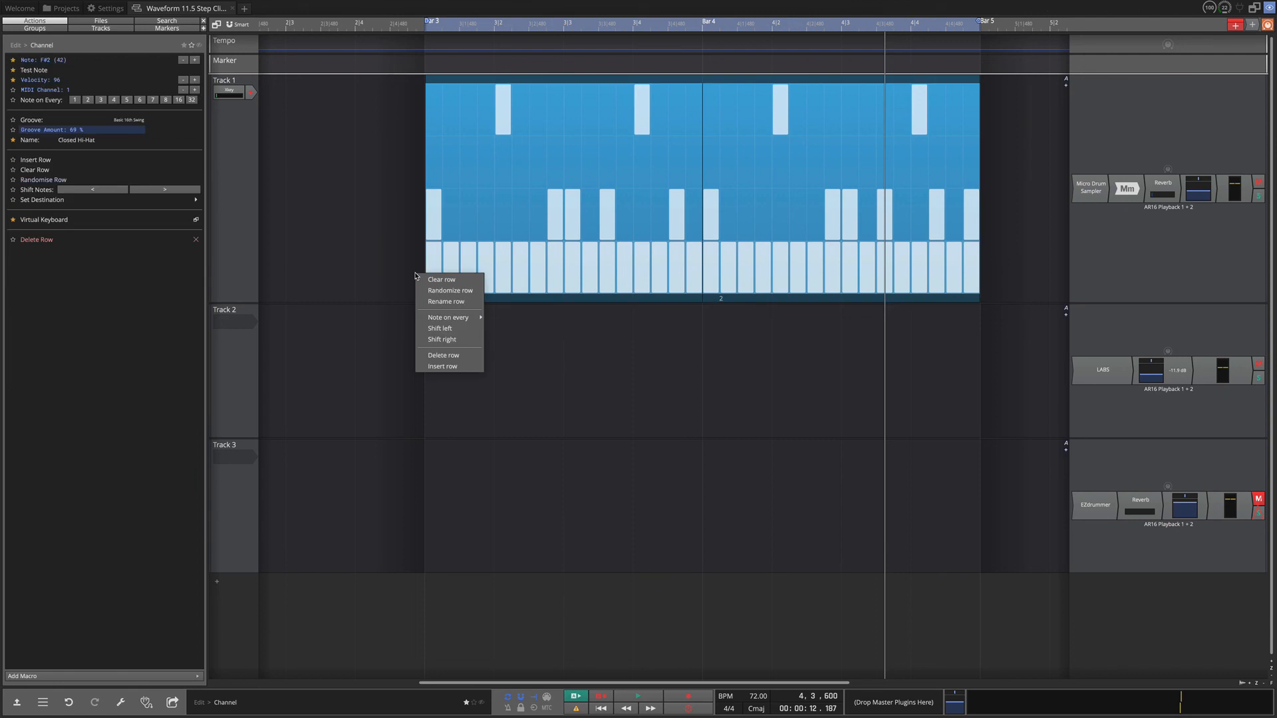
mouse_move(433, 321)
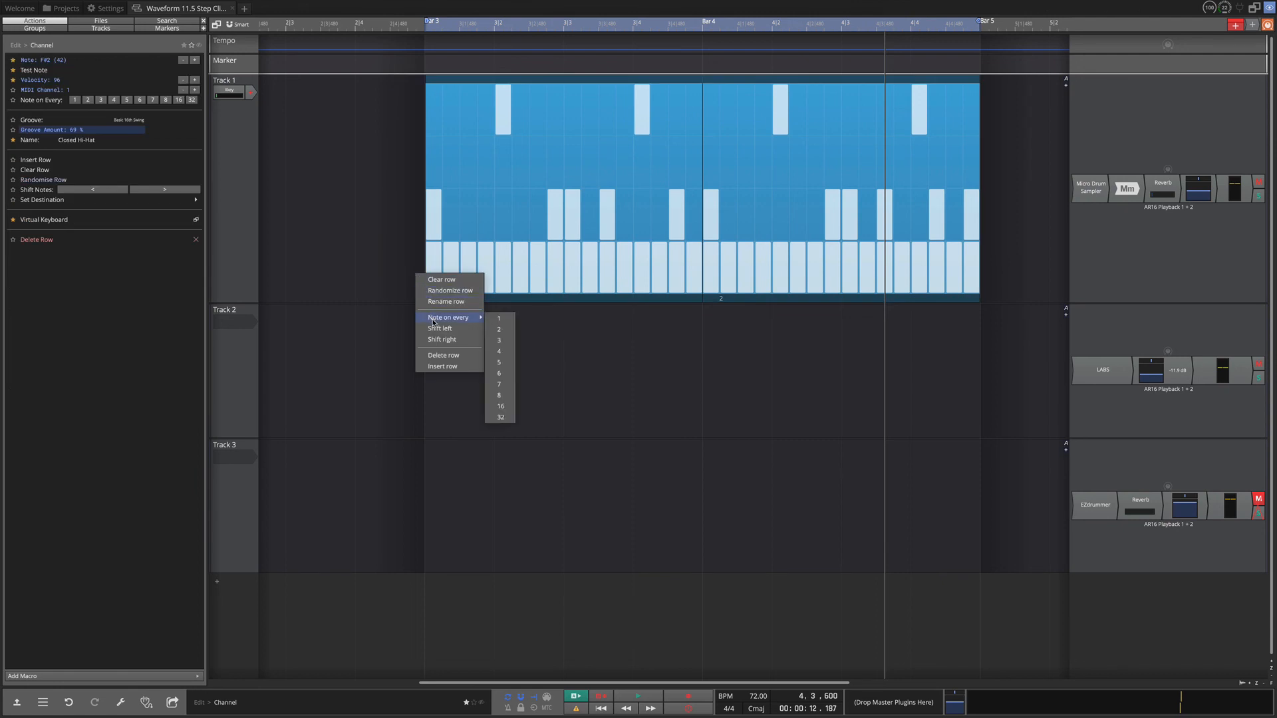
click(498, 329)
right_click(407, 215)
mouse_move(442, 260)
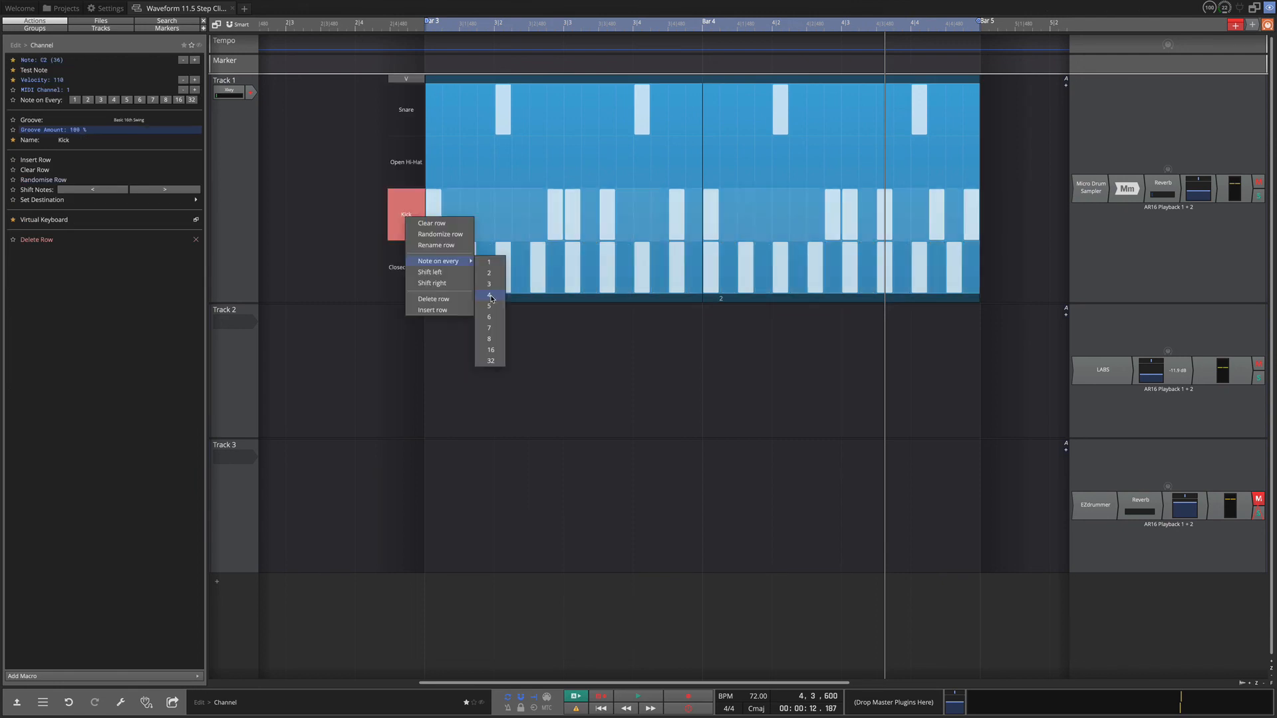
click(491, 295)
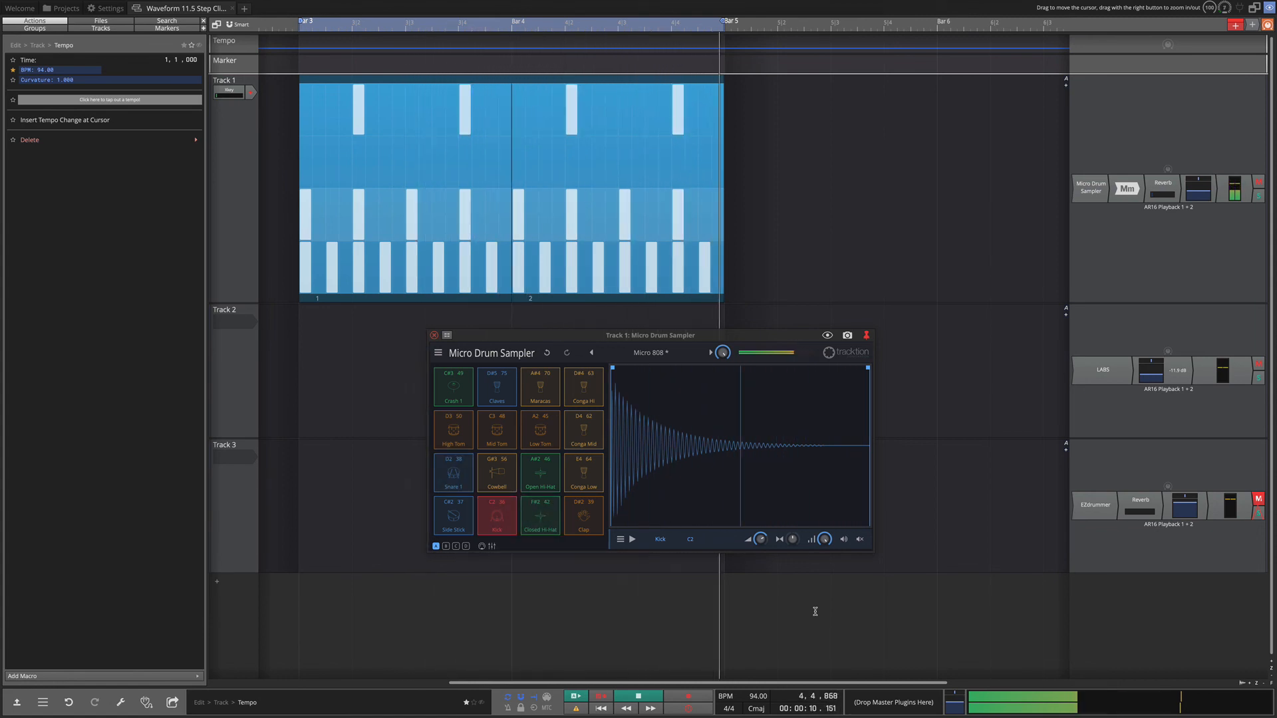
Stop playback and shorten both the step clip and the loop range to one bar, ending at bar 4.
key(space)
key(Up)
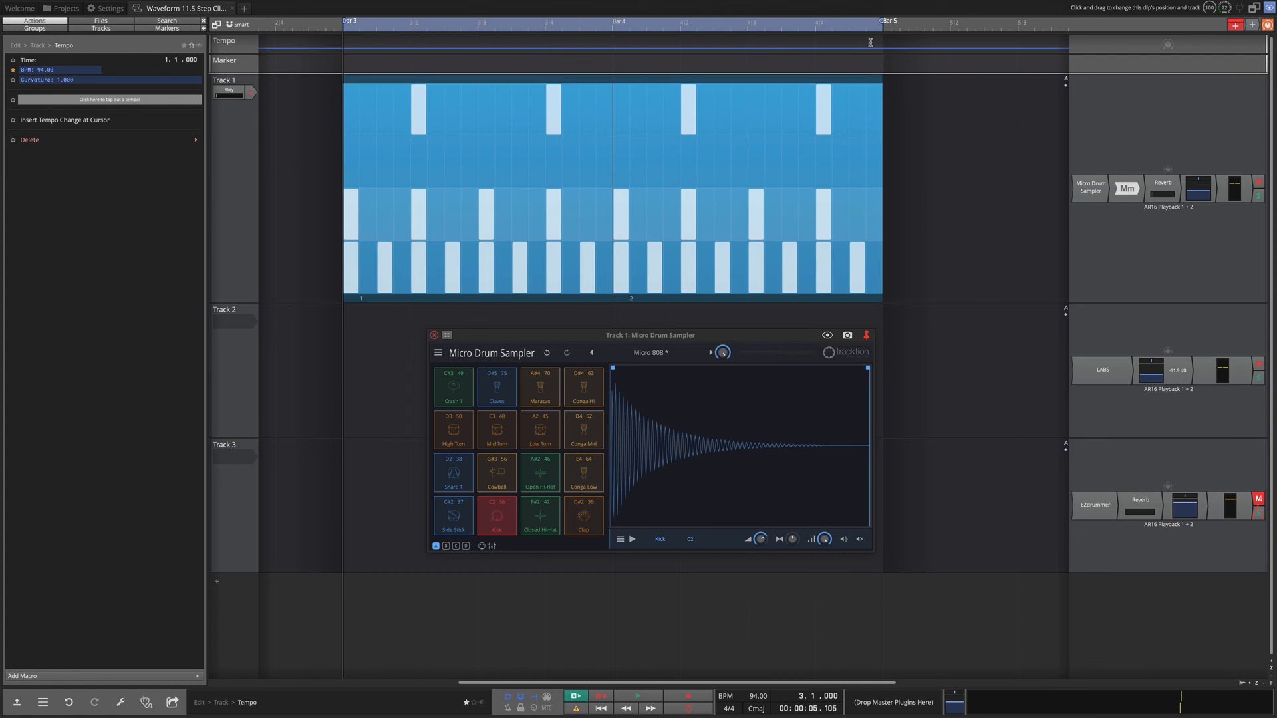
mouse_move(882, 20)
mouse_down()
mouse_move(662, 33)
mouse_move(611, 49)
mouse_up()
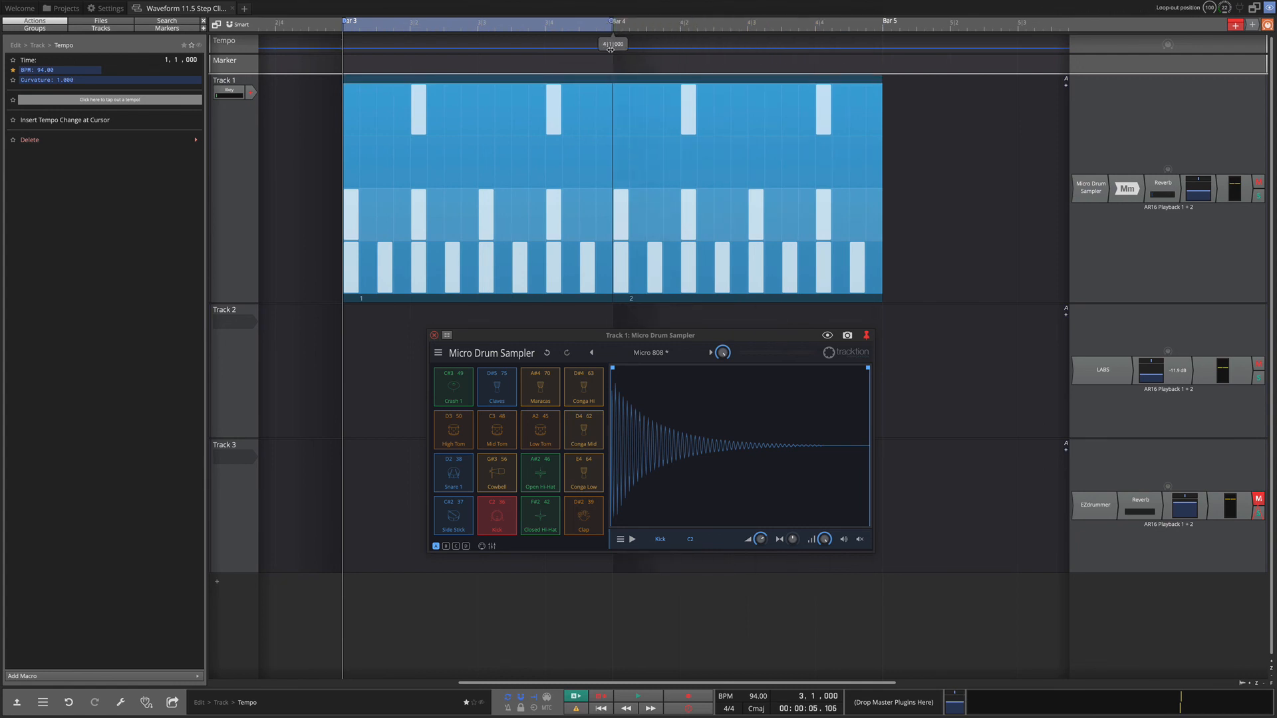
drag(877, 79, 606, 96)
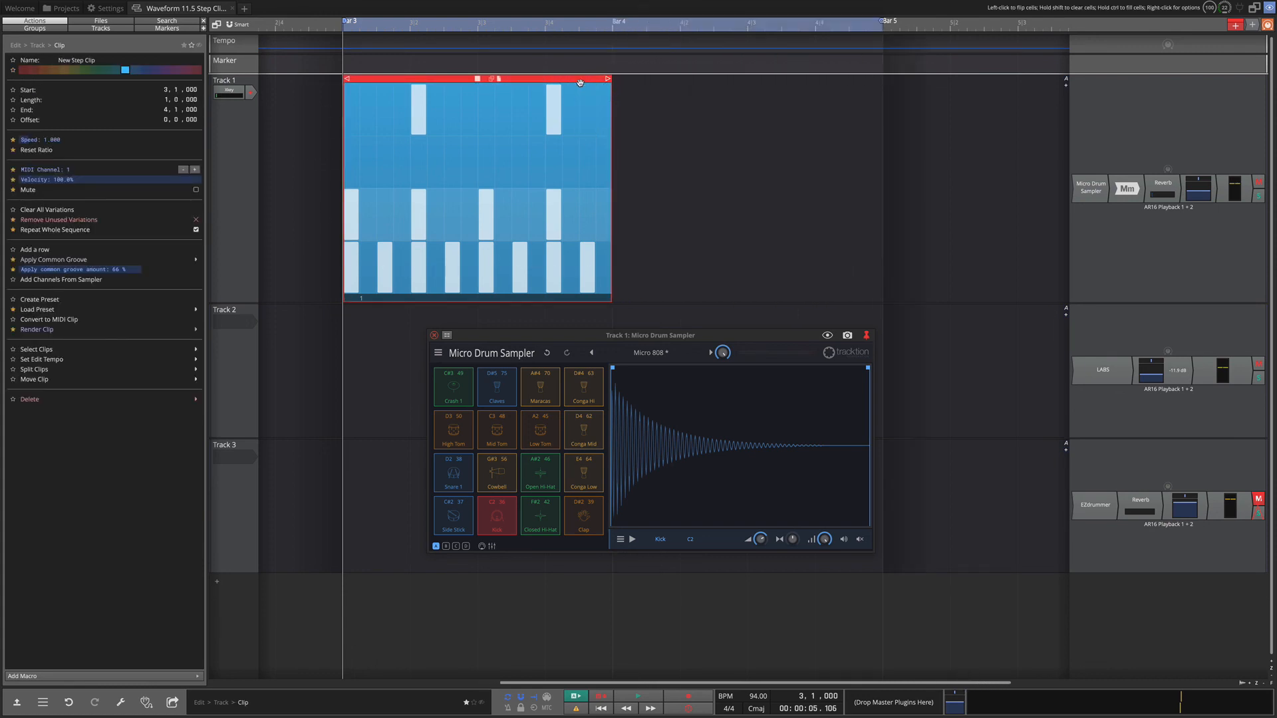
key(p)
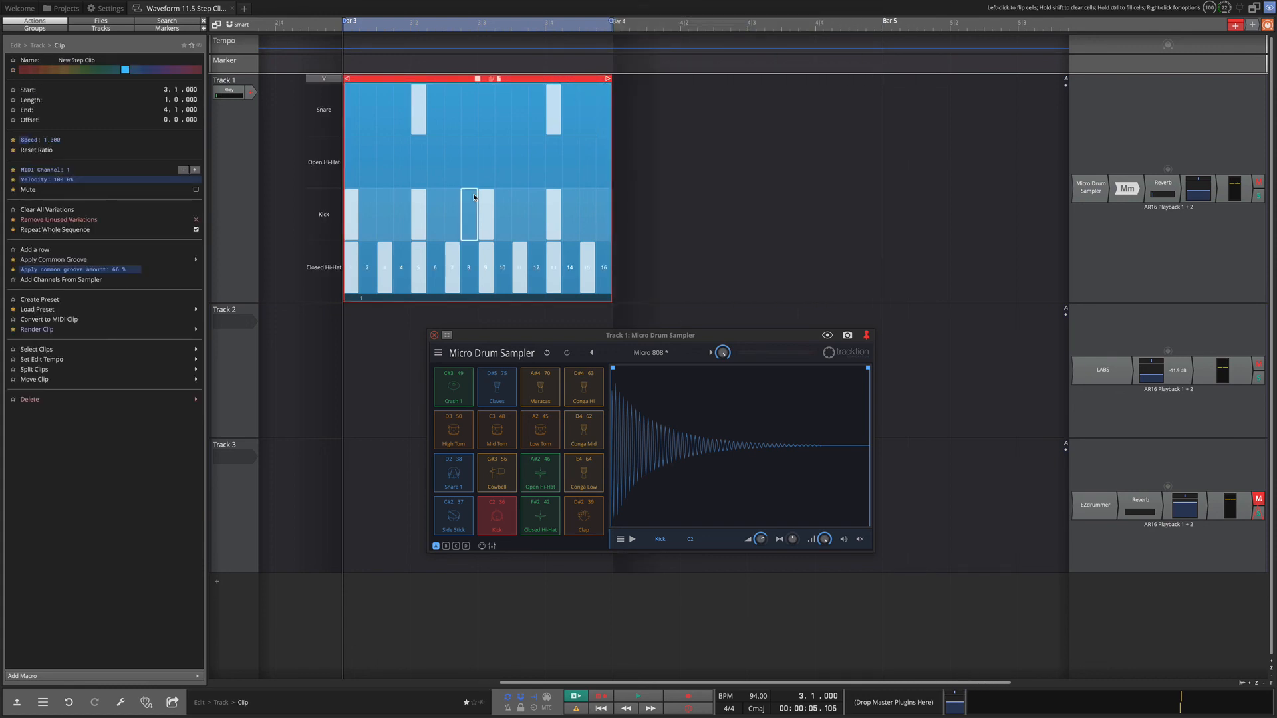
Start looped playback and rework the Kick row so it hits on steps 1, 8, 9 and 15.
key(space)
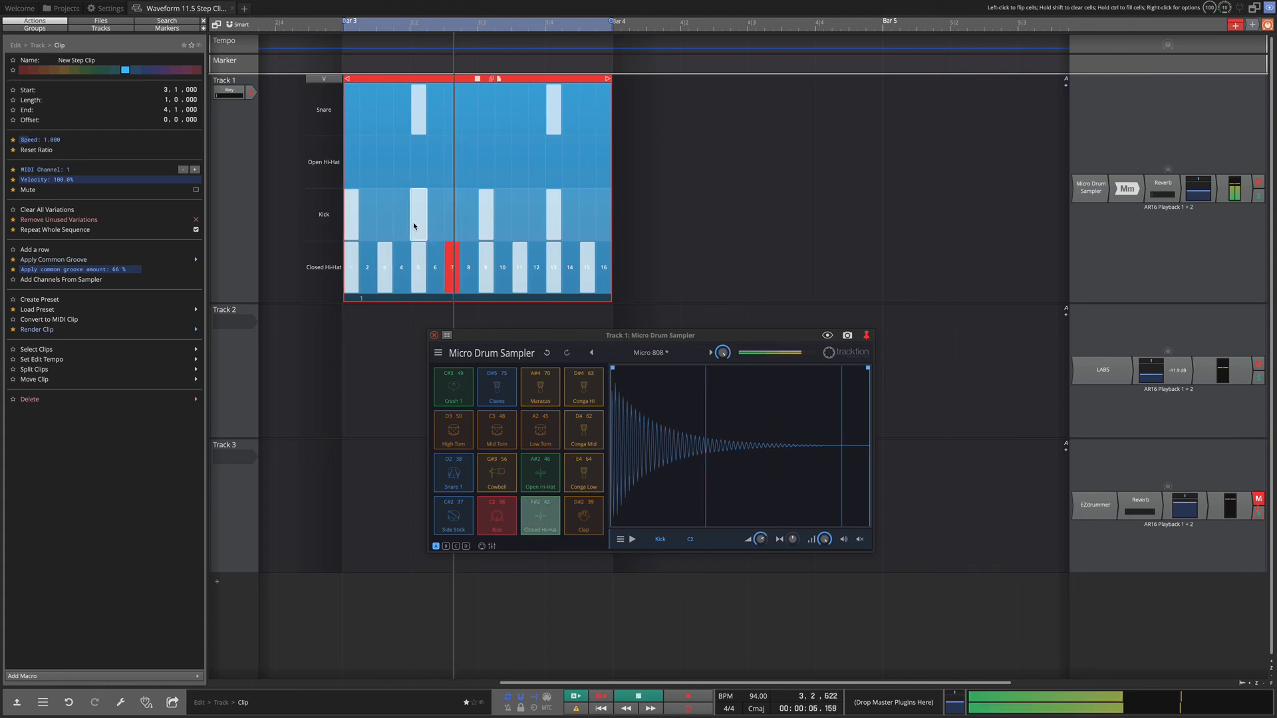
click(481, 222)
click(419, 218)
click(469, 219)
click(485, 220)
click(549, 223)
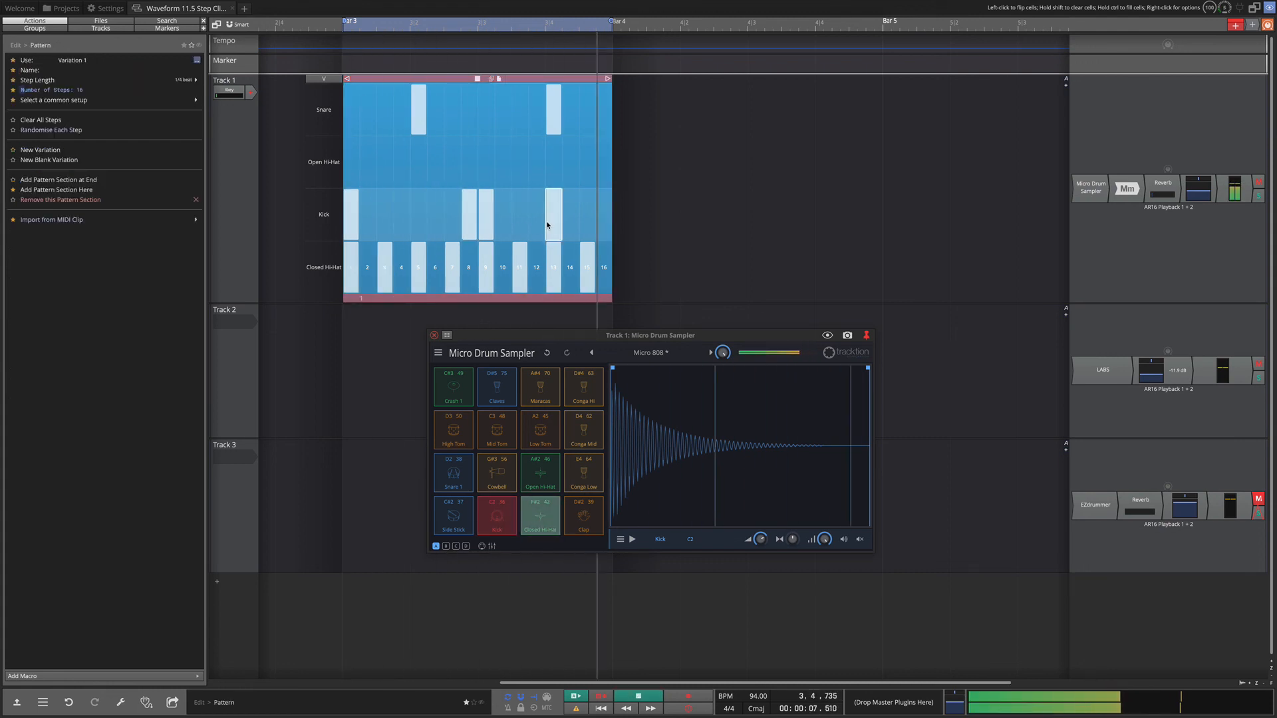
click(586, 220)
Show the velocity lane and replace the Closed Hi-Hat on step 11 with an Open Hi-Hat while the loop plays.
click(324, 215)
click(324, 78)
click(521, 125)
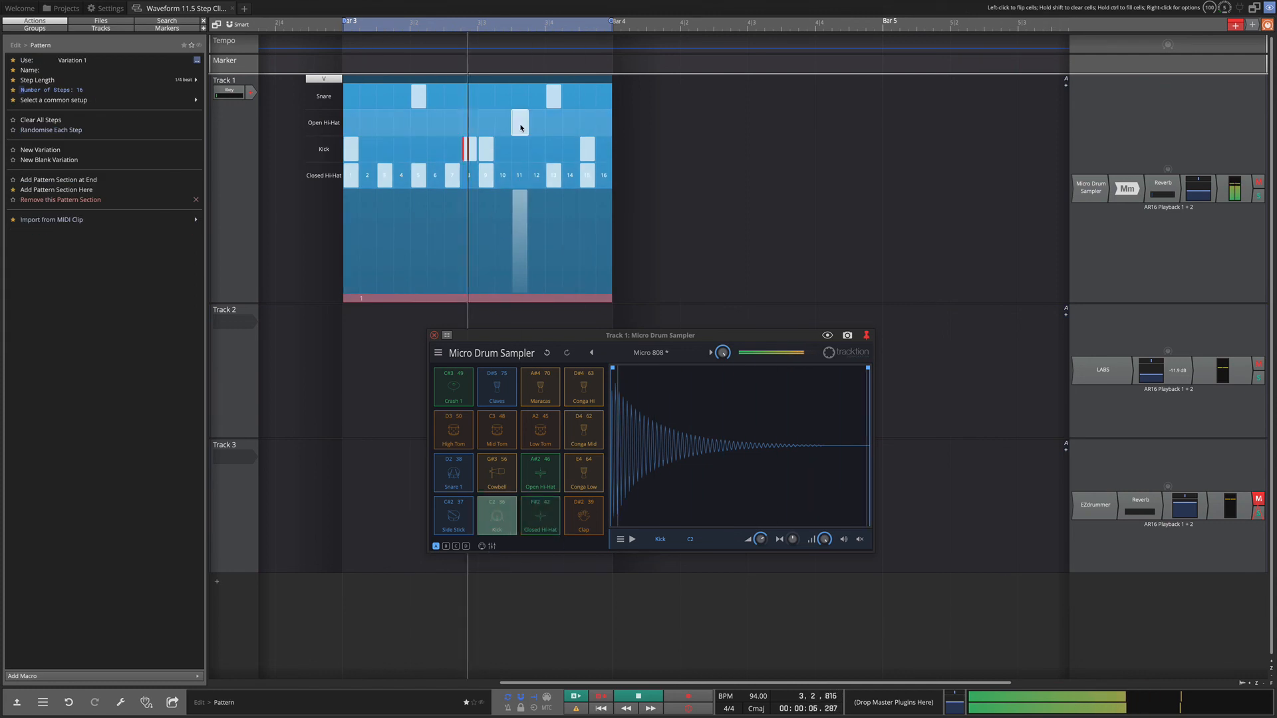
click(519, 175)
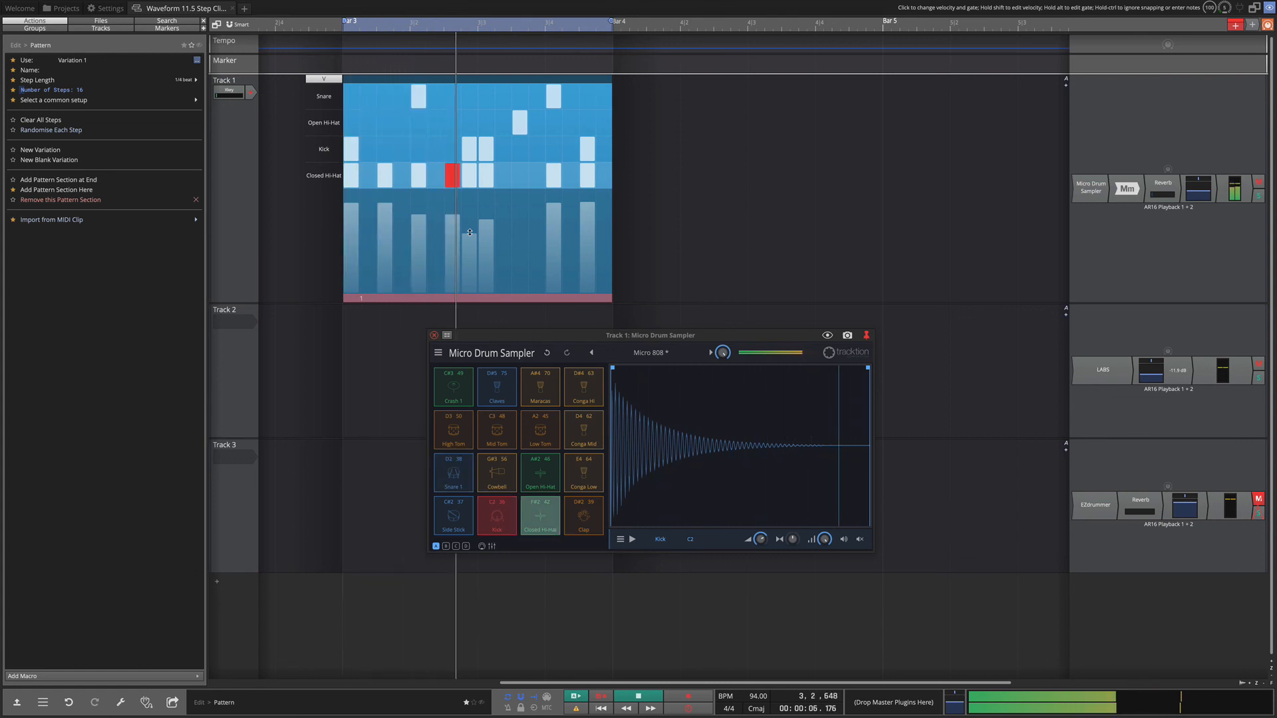
key(space)
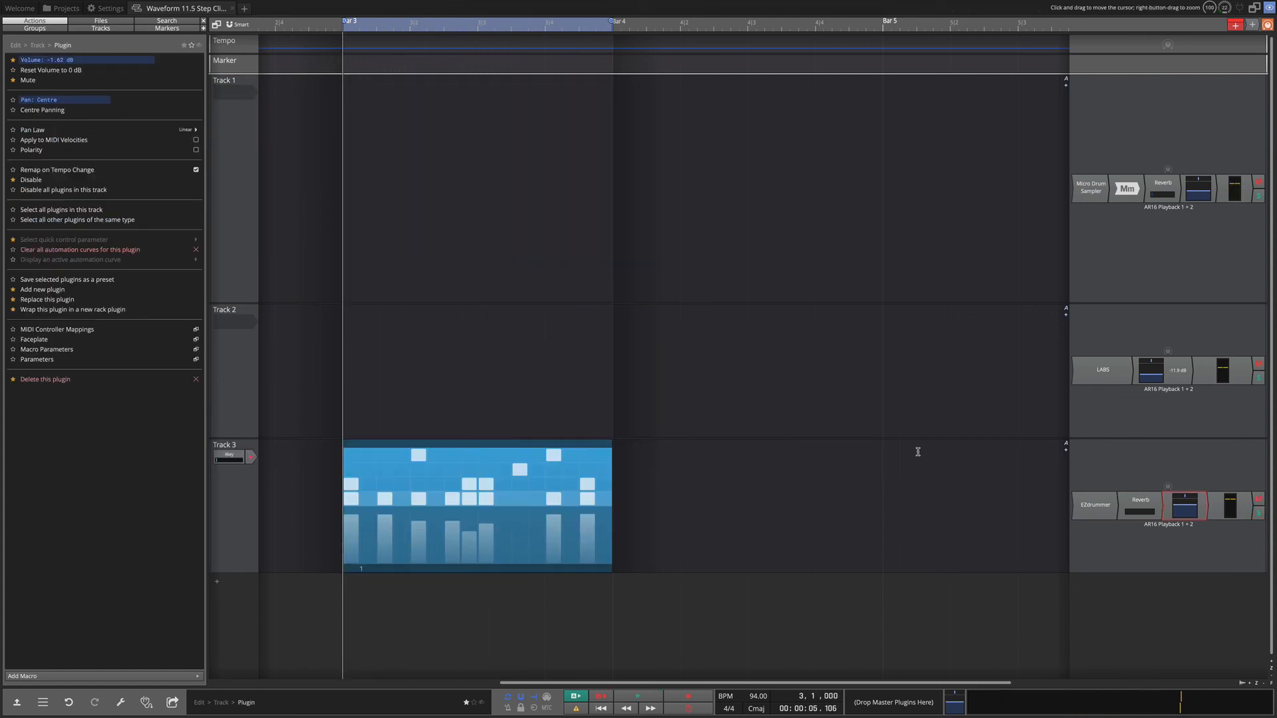